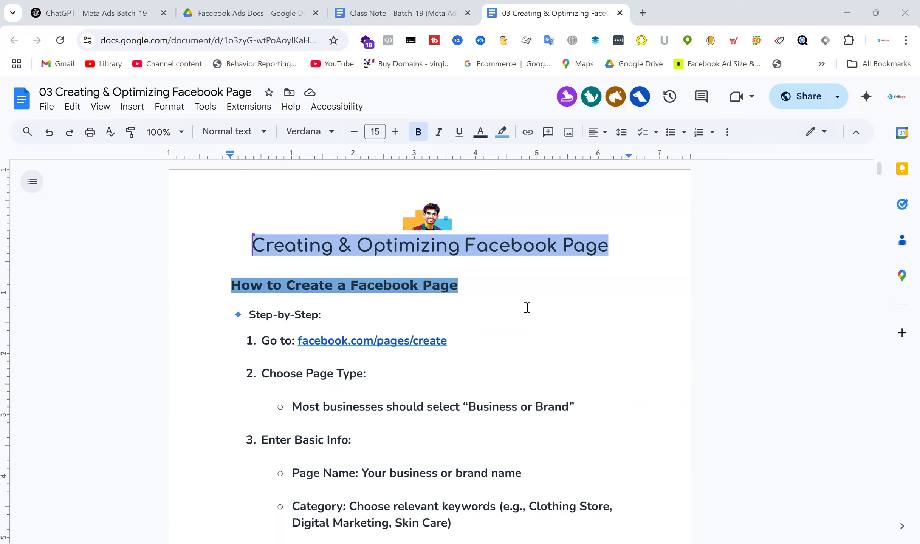
Switch from the page-creation class notes to Facebook in the Edge browser and look through the home feed posts
scroll(527, 308, "down", 2)
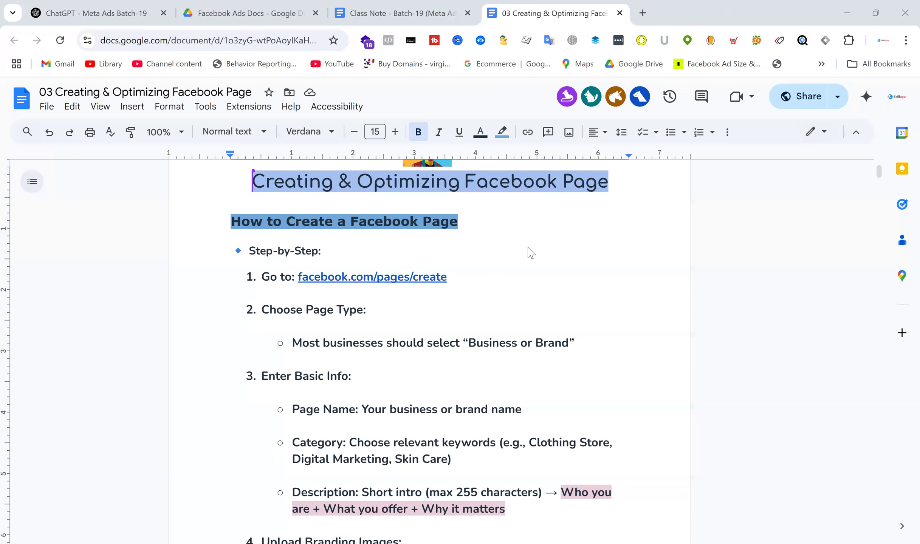
key("alt+Tab")
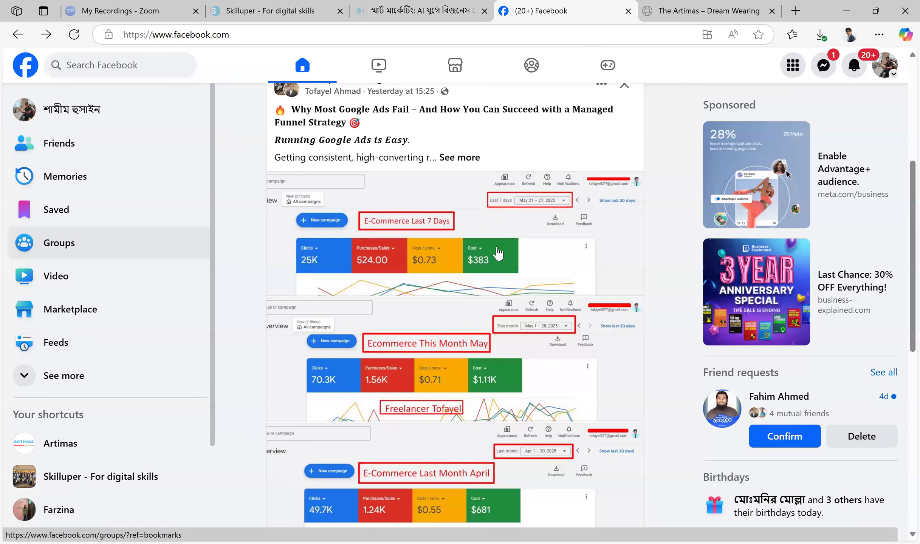
scroll(498, 253, "down", 5)
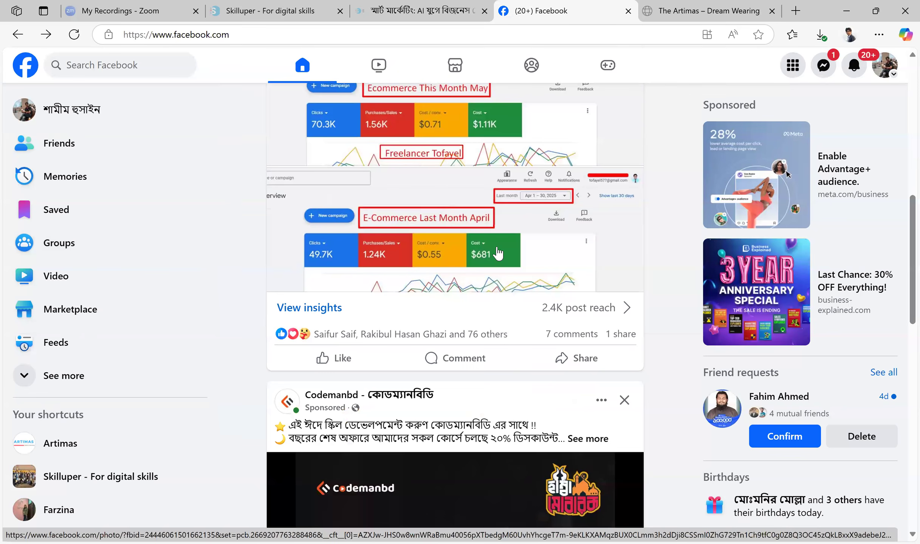
scroll(498, 252, "up", 8)
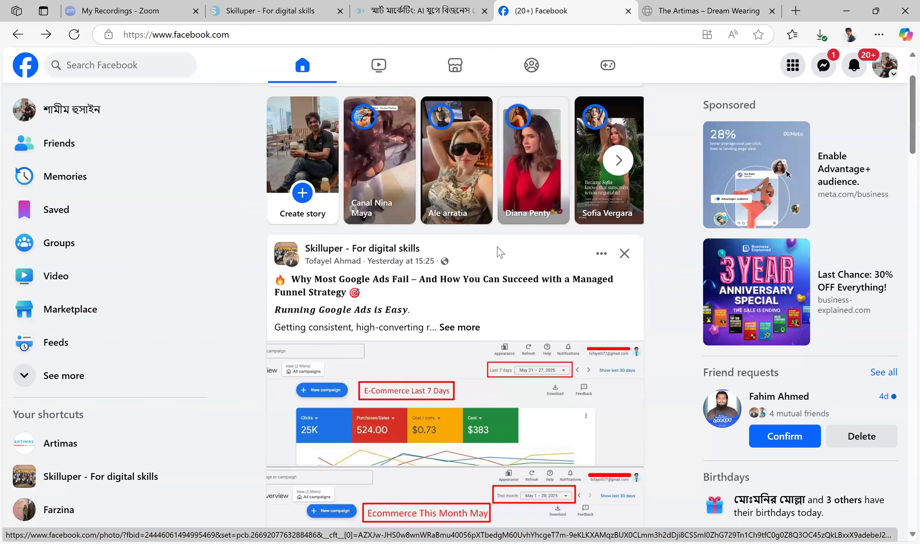
scroll(498, 252, "down", 5)
scroll(498, 253, "down", 7)
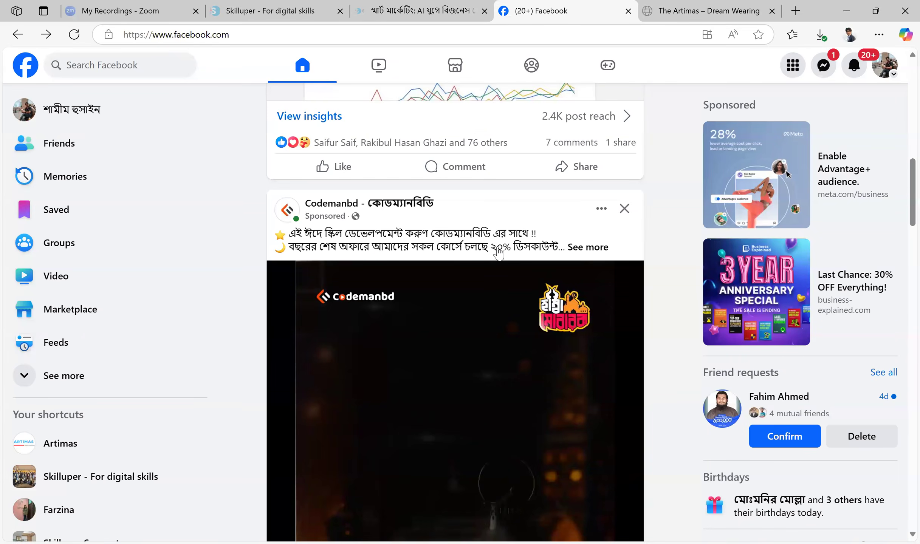
scroll(499, 253, "down", 7)
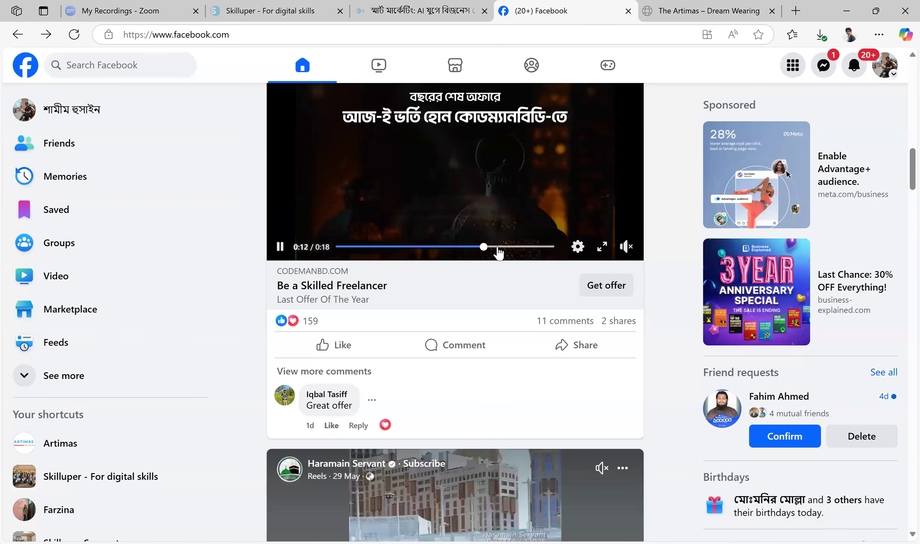
scroll(499, 253, "up", 3)
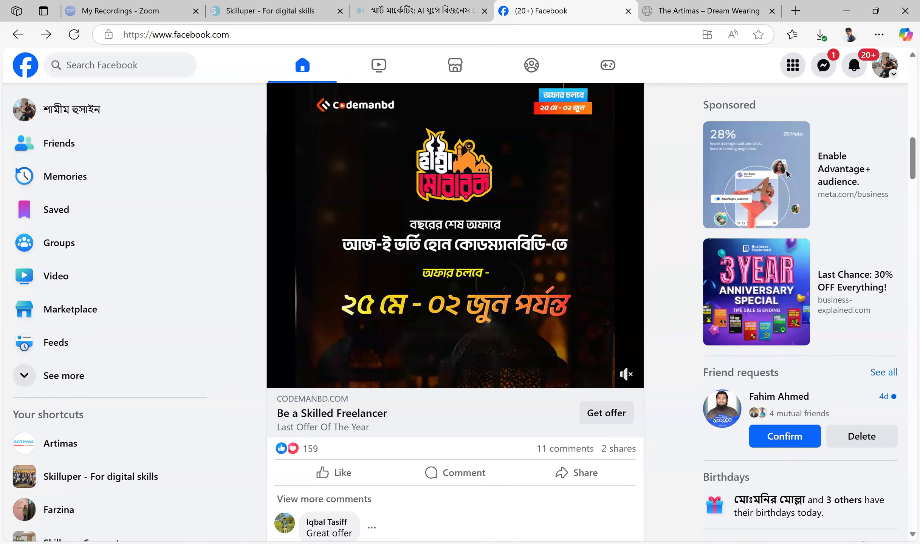
key("alt+Tab")
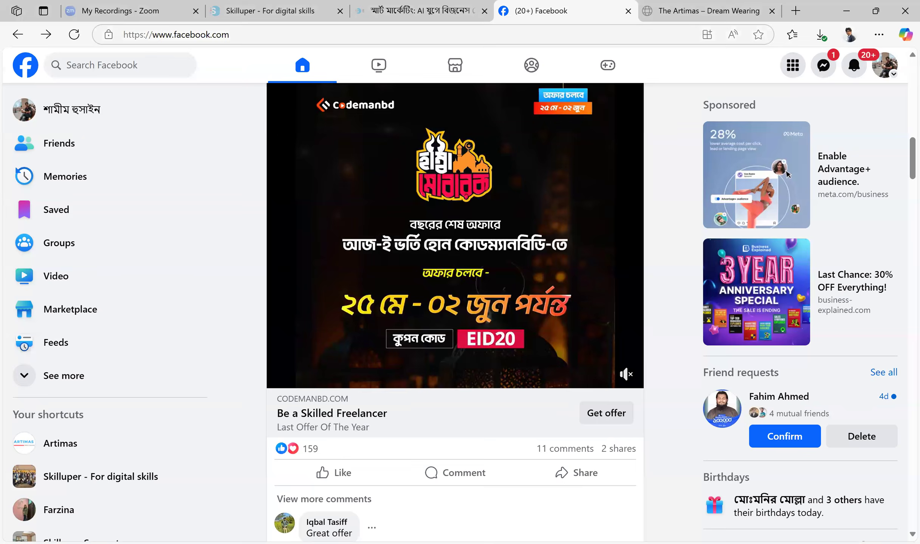
left_click(235, 34)
left_click(235, 34)
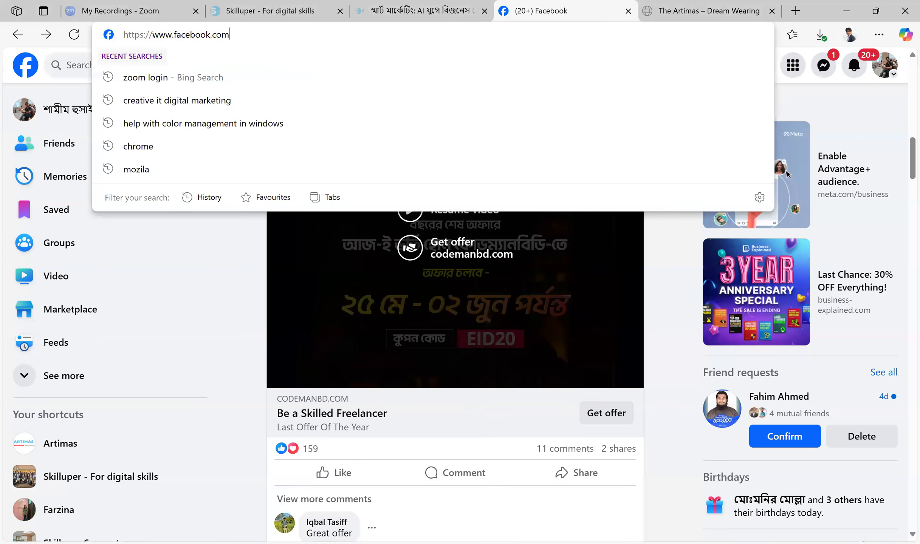
type("/create")
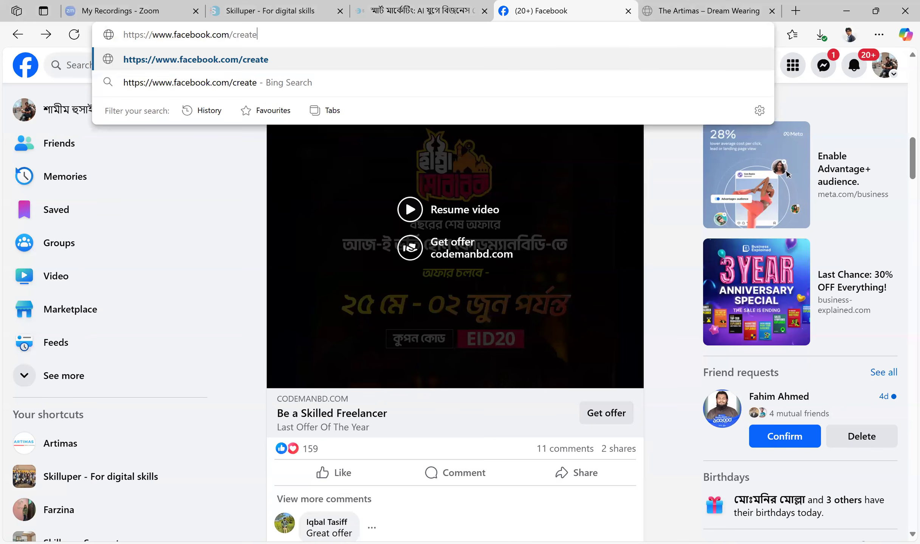
key("Return")
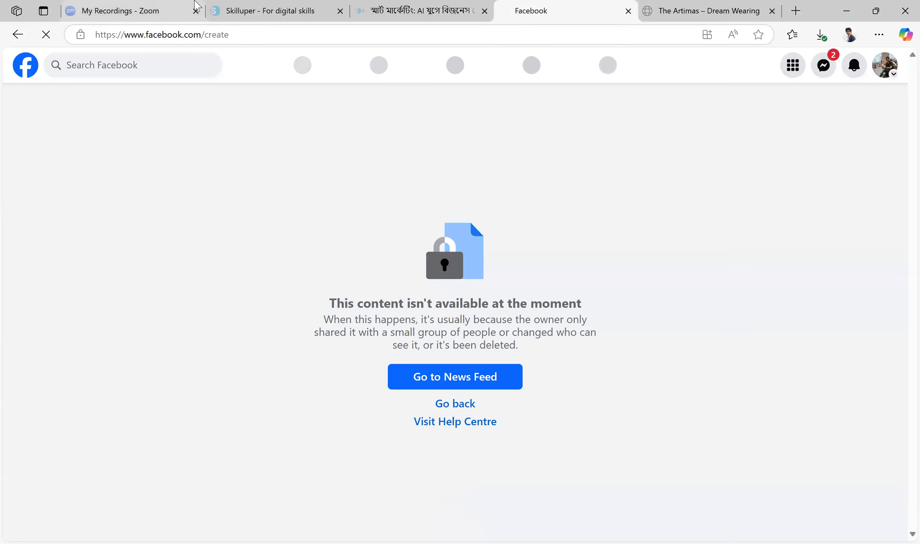
key("ctrl+l")
key("End")
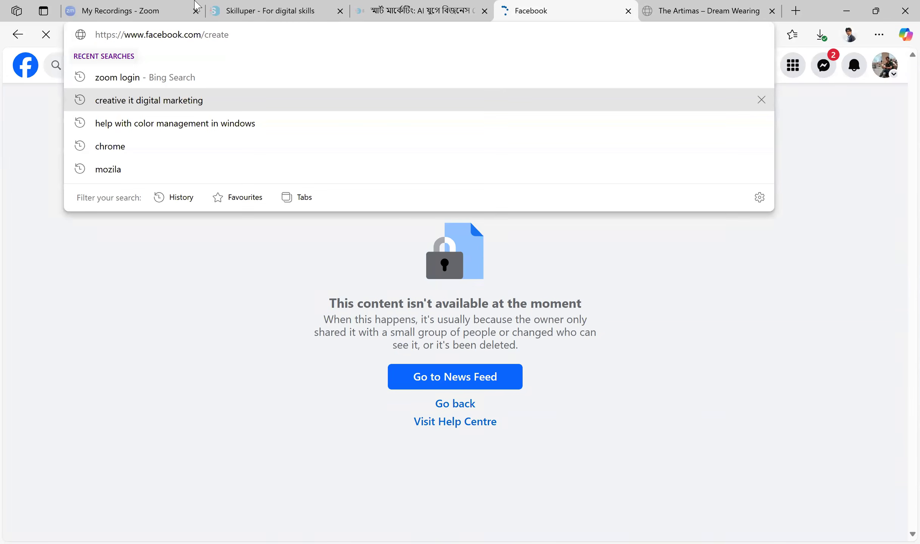
type("facebook.com/pages/create")
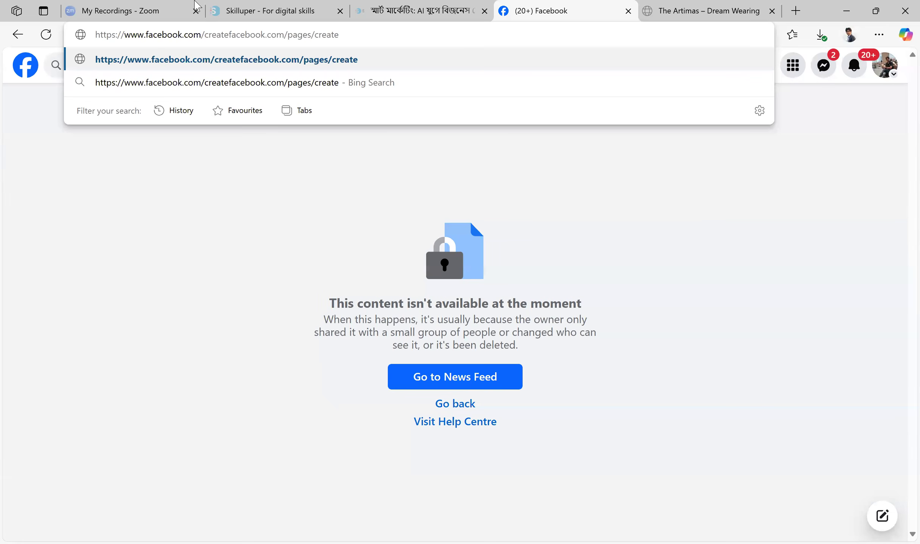
key("ctrl+shift+Left")
key("ctrl+shift+Left")
key("ctrl+shift+Left")
key("ctrl+shift+Left")
type("page")
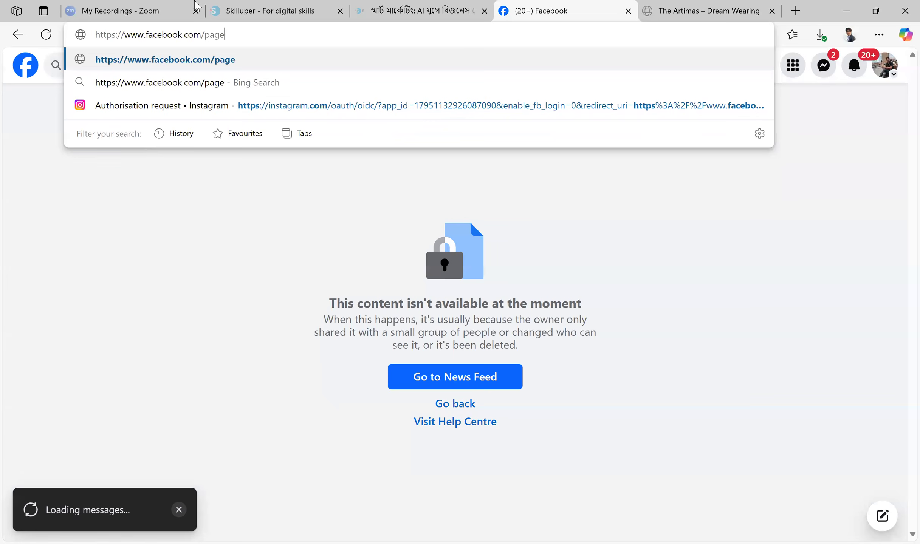
type("s/create")
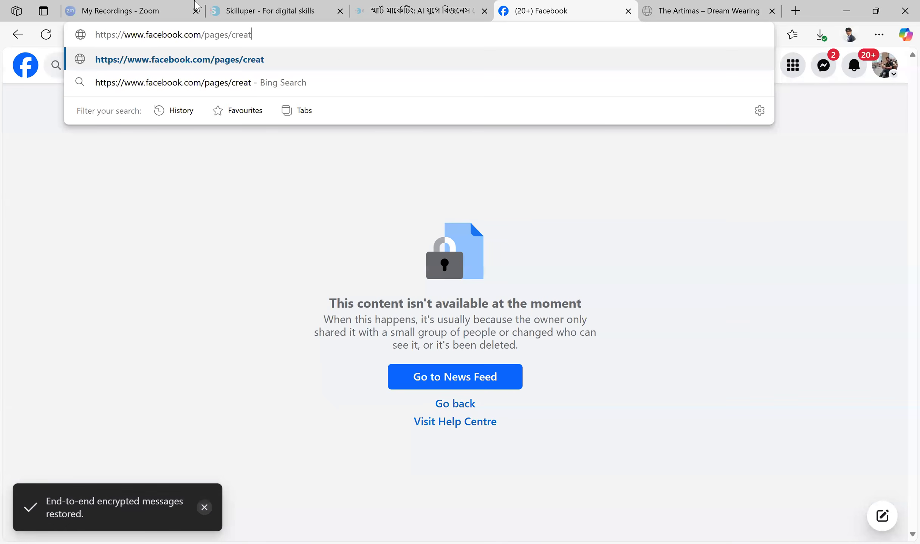
key("Return")
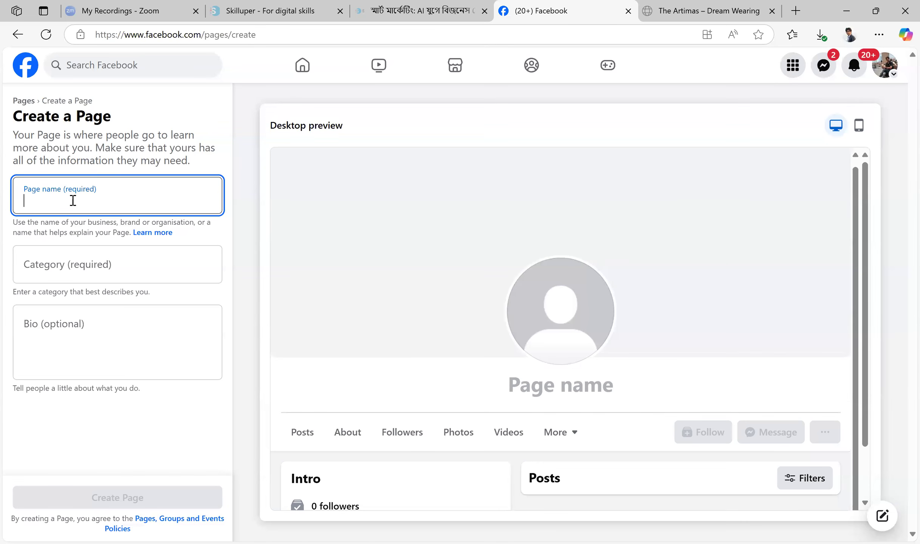
Examine the Artimas website's home page, including its brand name, product listings and web address
left_click(706, 10)
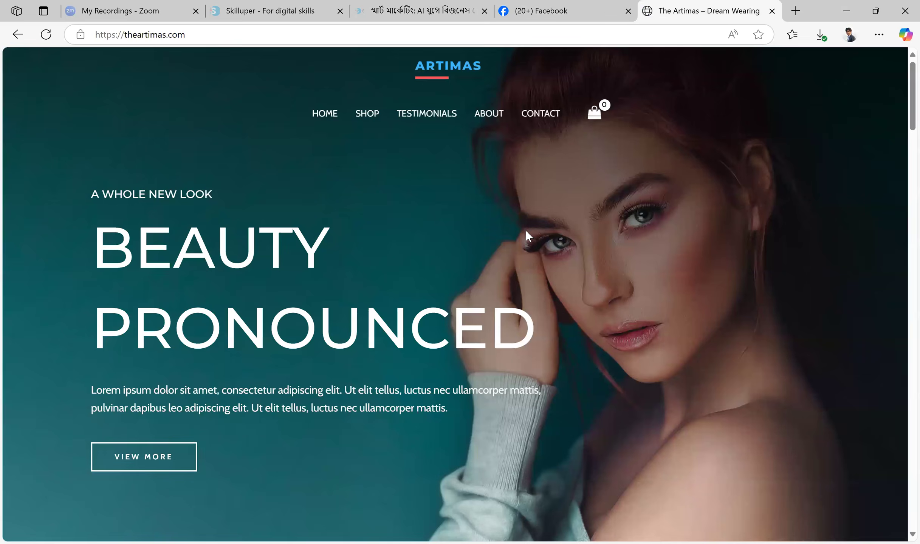
scroll(526, 236, "down", 15)
scroll(301, 233, "down", 8)
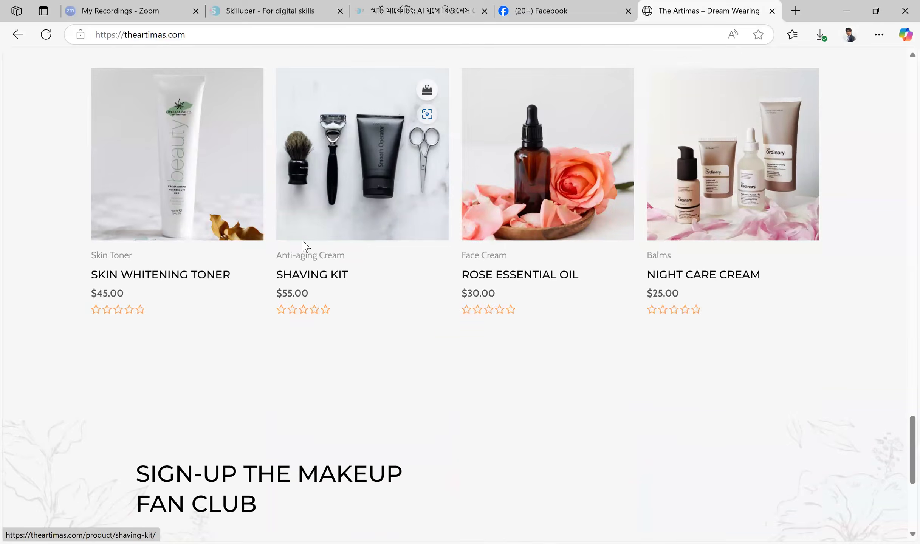
scroll(303, 237, "up", 15)
scroll(303, 237, "up", 10)
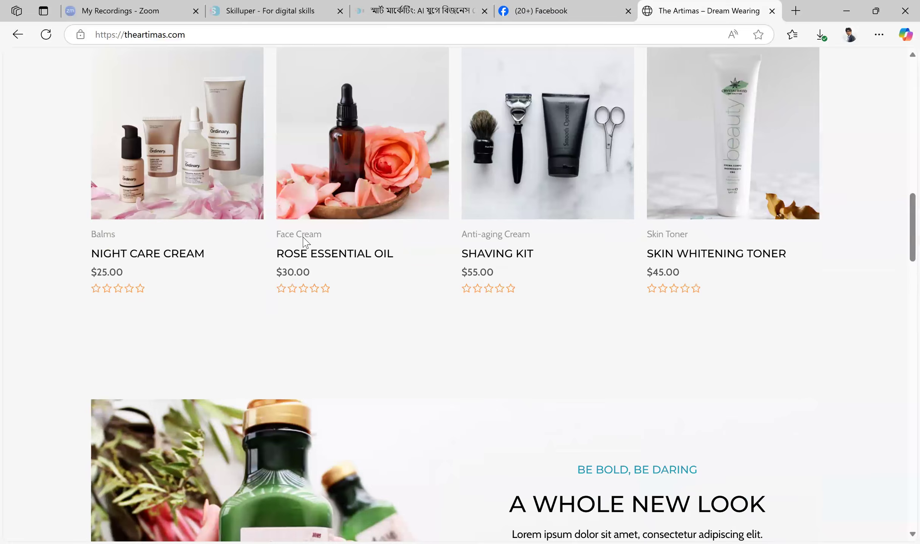
scroll(383, 179, "up", 4)
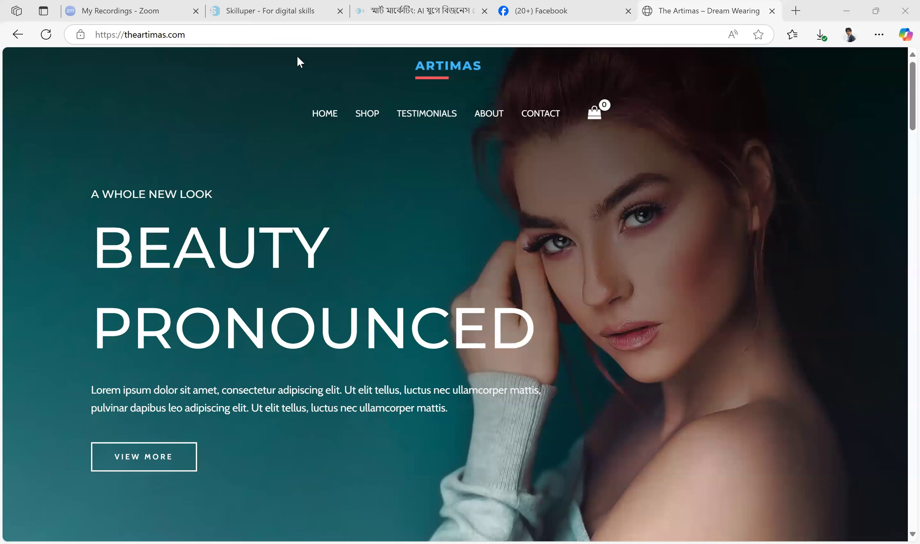
left_click(107, 32)
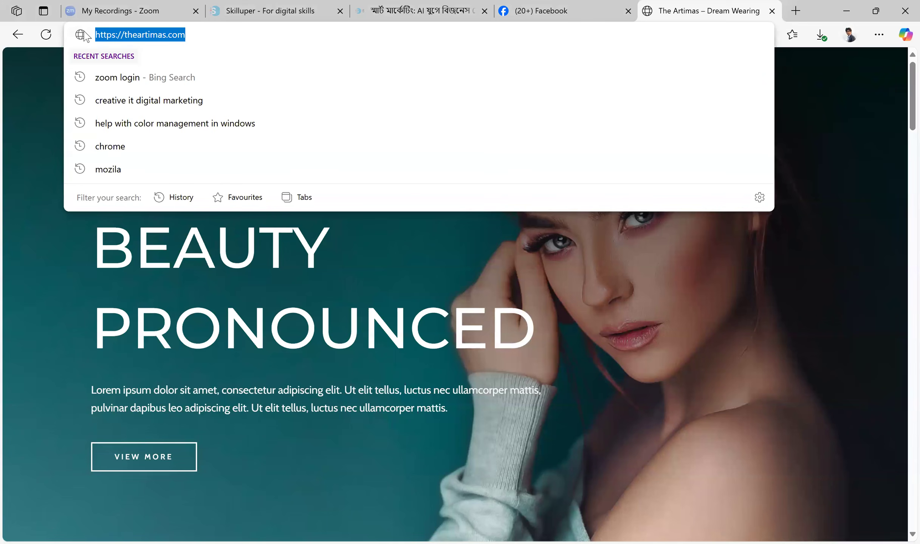
left_click(855, 148)
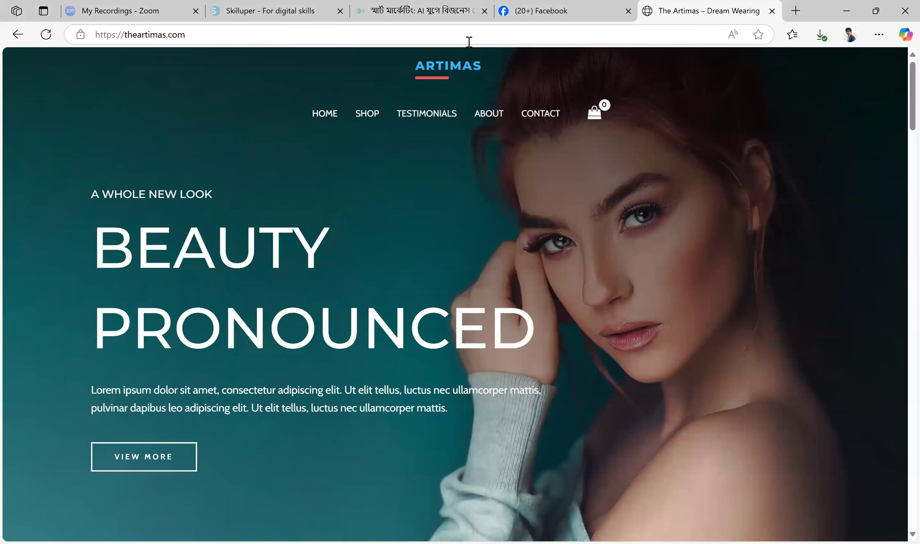
Return to the Facebook page-creation form and enter Artimas as the page name
left_click(548, 8)
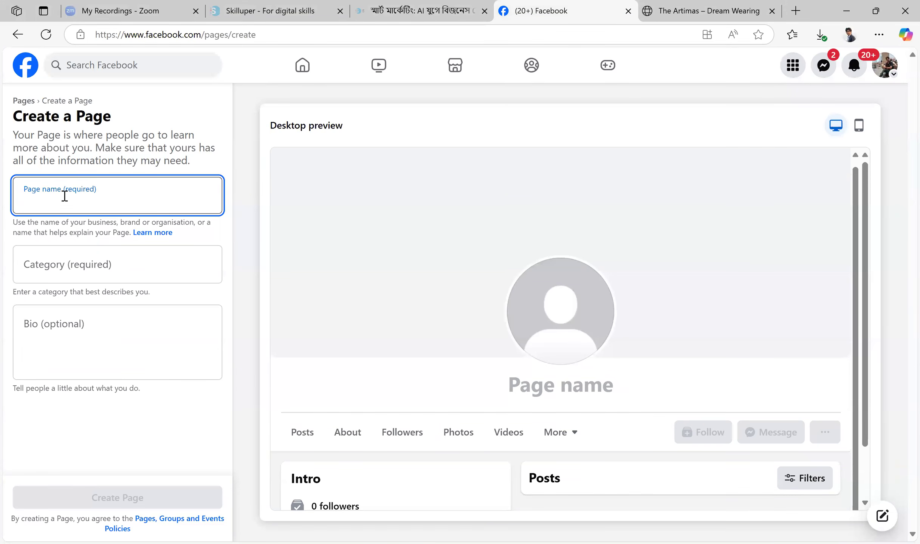
type("Artimas")
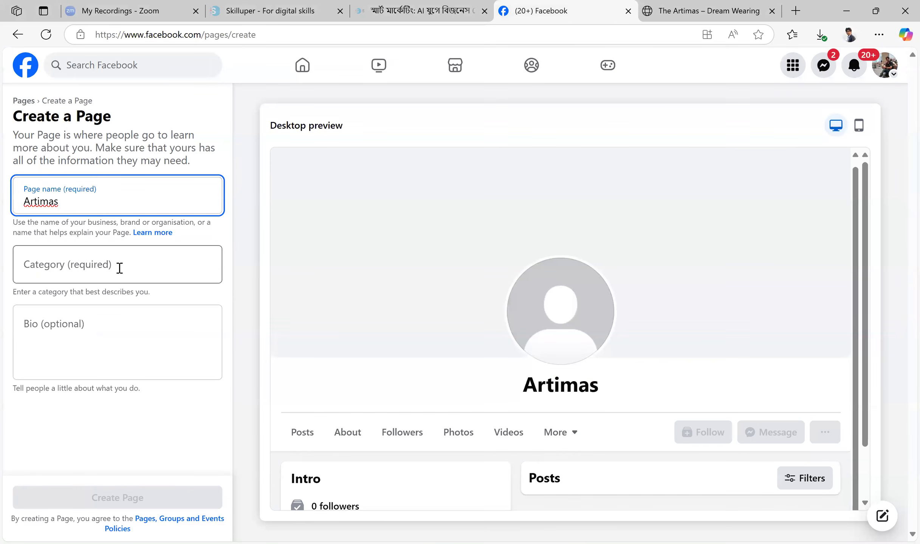
left_click(243, 207)
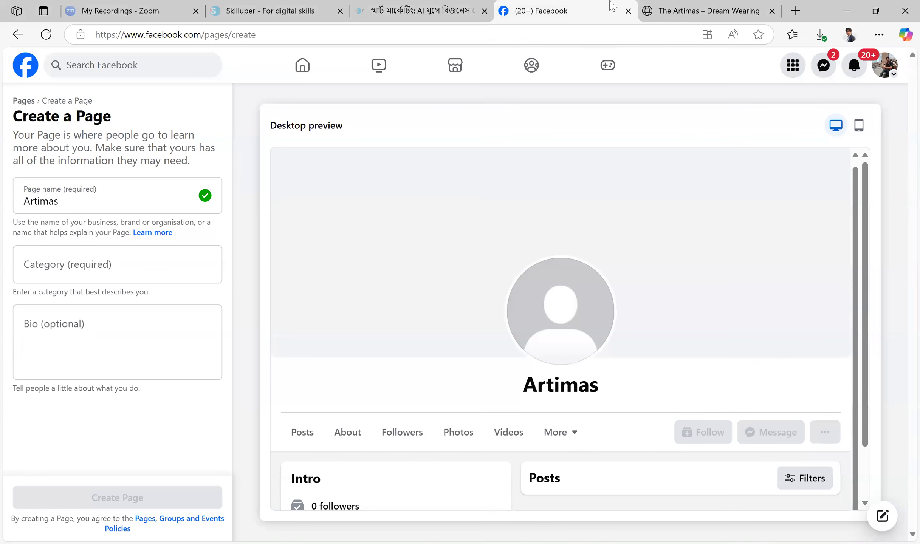
Look through the Artimas website's products and footer to judge which business category fits the page
left_click(707, 9)
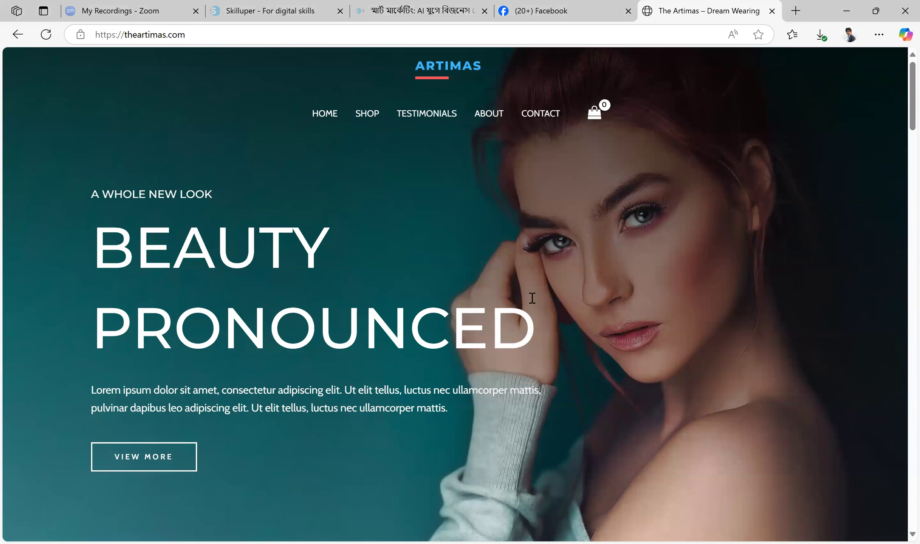
scroll(429, 232, "down", 10)
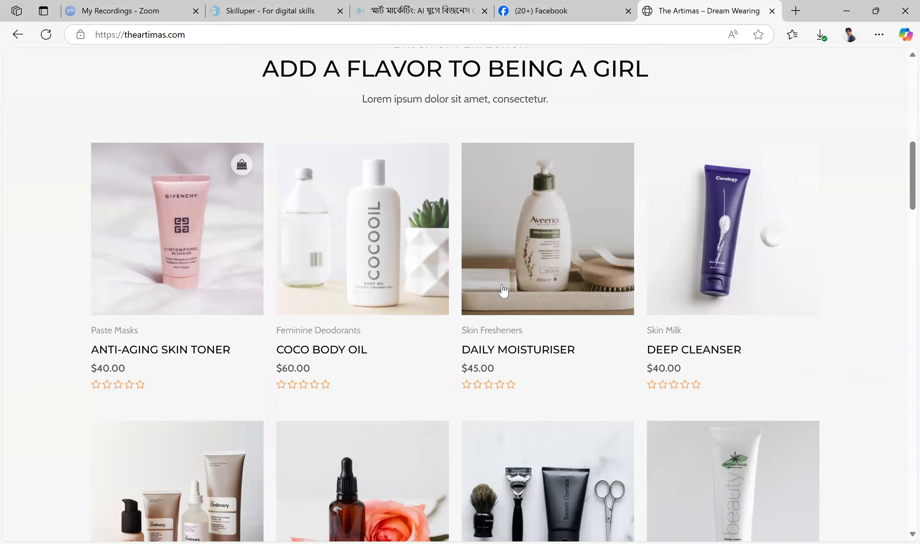
scroll(502, 290, "down", 10)
scroll(504, 291, "down", 8)
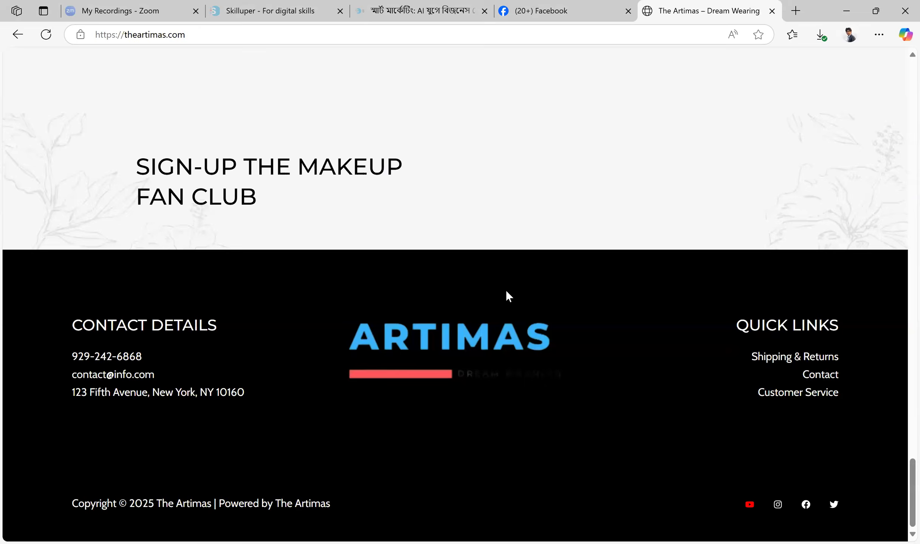
scroll(505, 293, "up", 10)
scroll(509, 297, "up", 5)
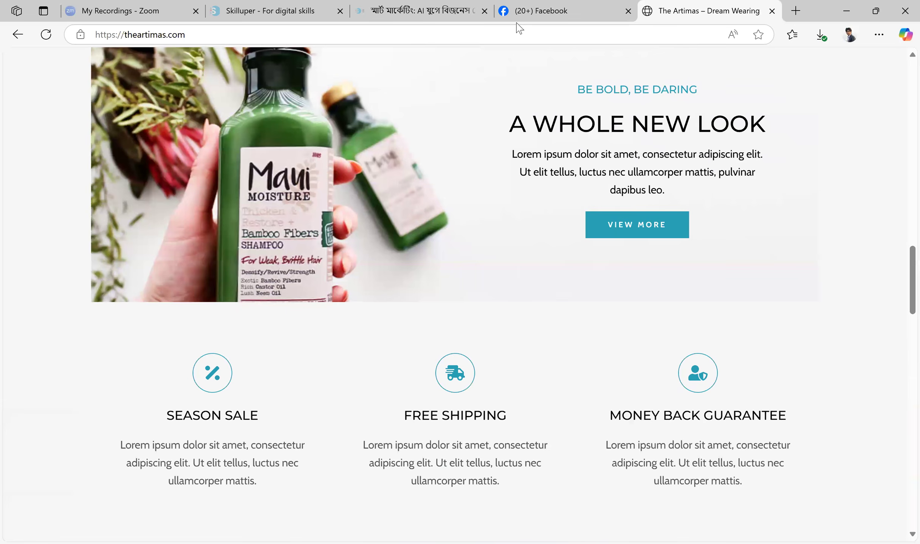
Return to the Facebook page-creation form and choose Beauty, cosmetic & personal care as the page category
left_click(575, 8)
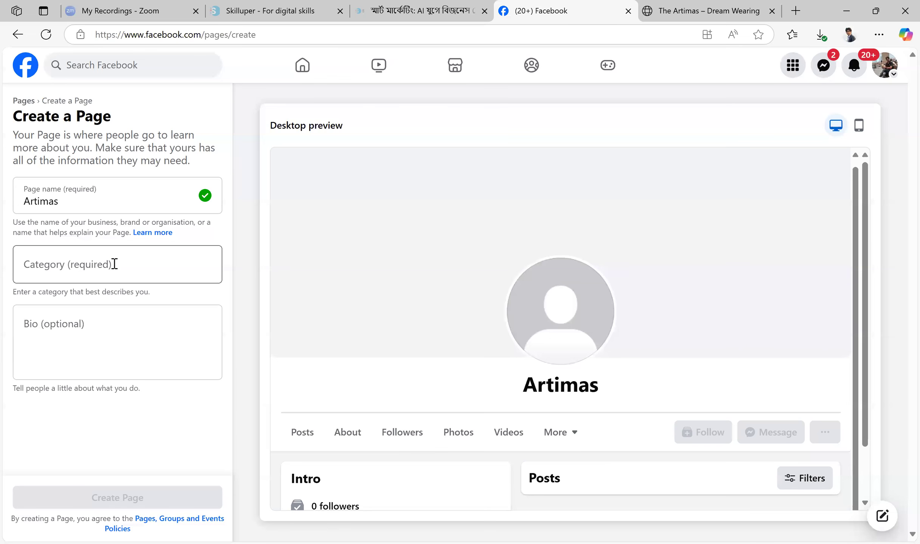
left_click(114, 264)
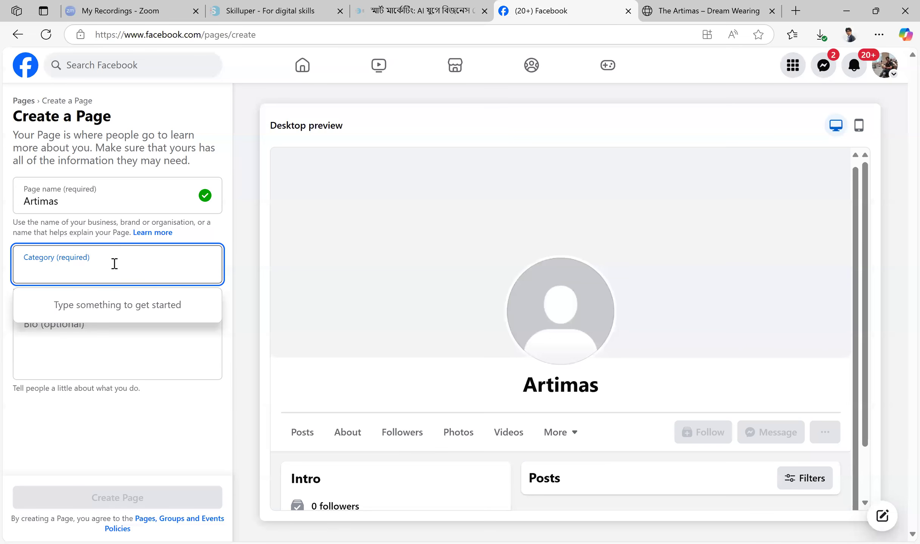
type("beatu")
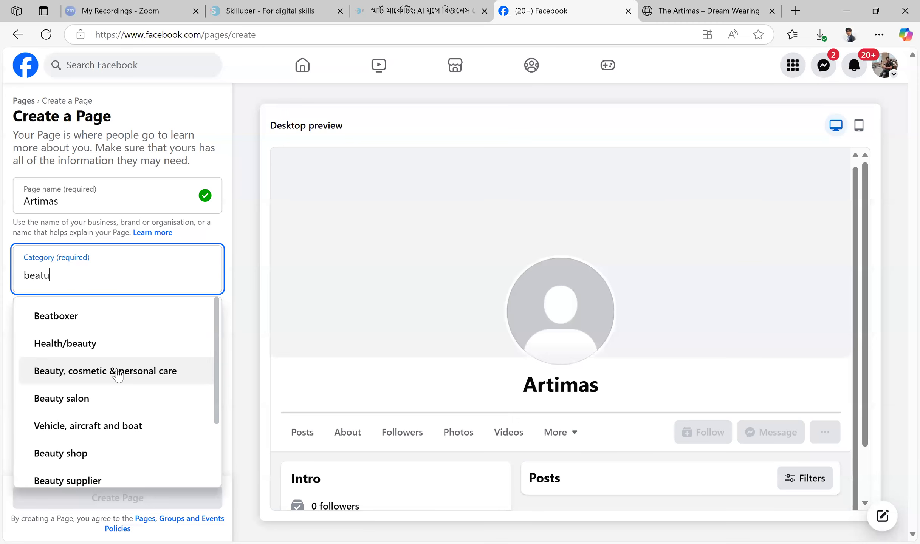
scroll(100, 395, "down", 2)
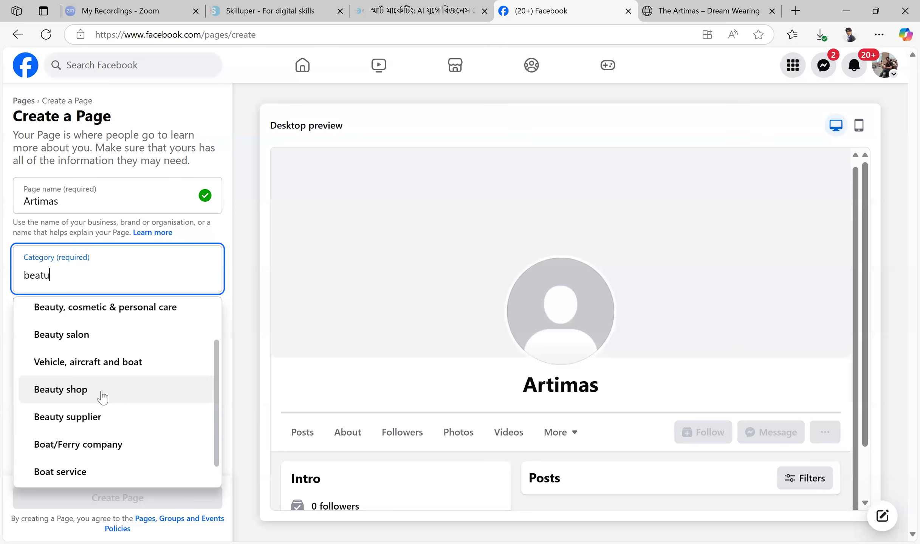
scroll(135, 391, "down", 1)
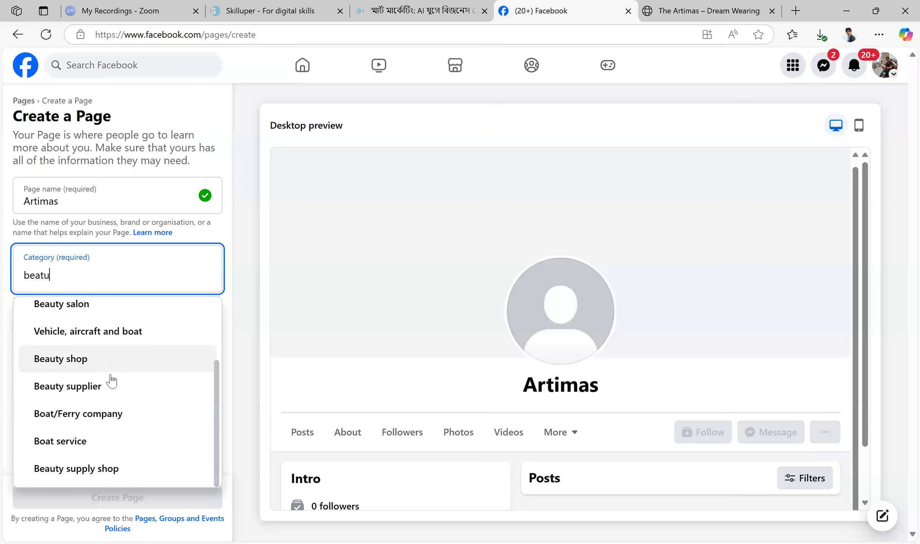
scroll(138, 416, "up", 3)
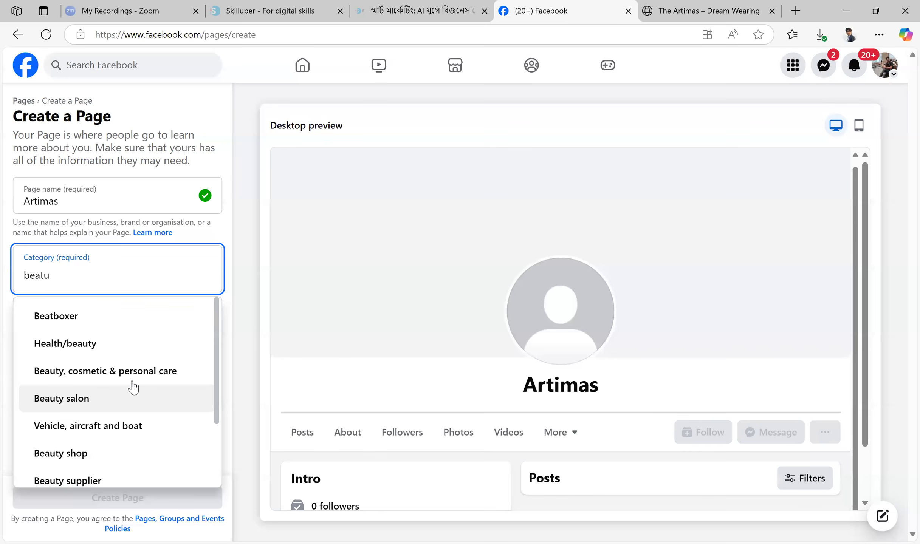
left_click(129, 379)
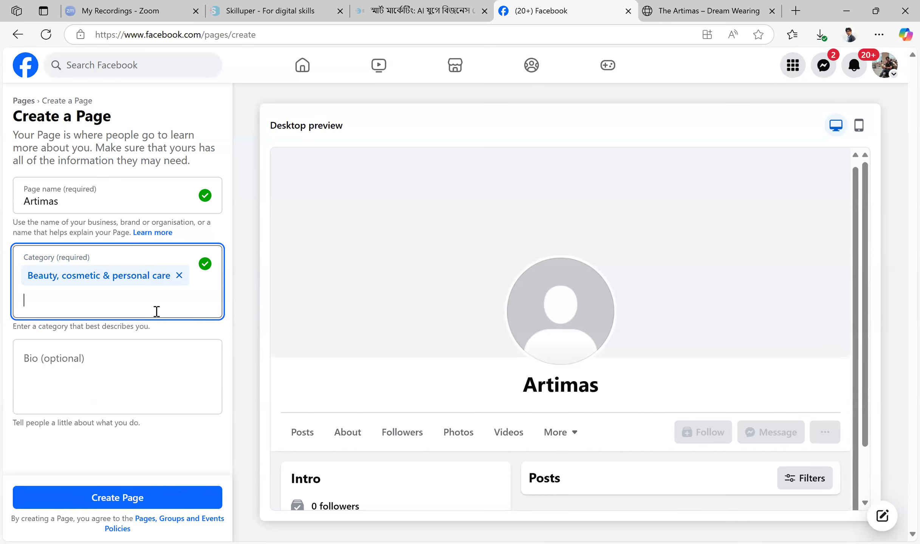
Add Health/beauty as a second page category and activate the optional bio field
type("eau")
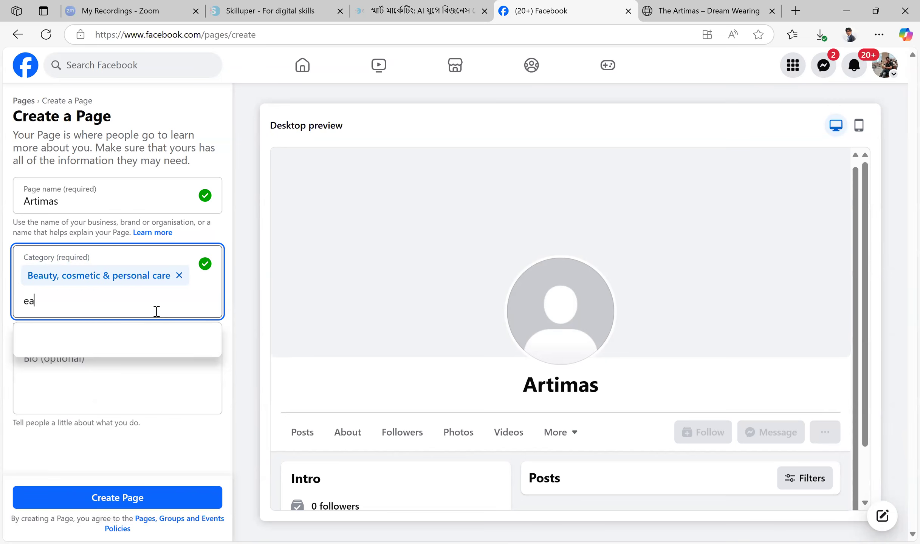
key("BackSpace")
key("BackSpace")
key("BackSpace")
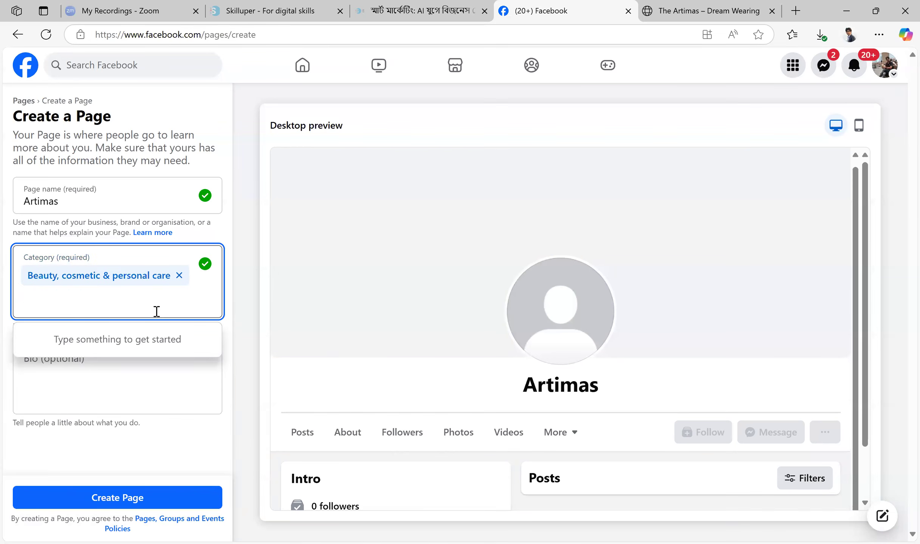
type("bea")
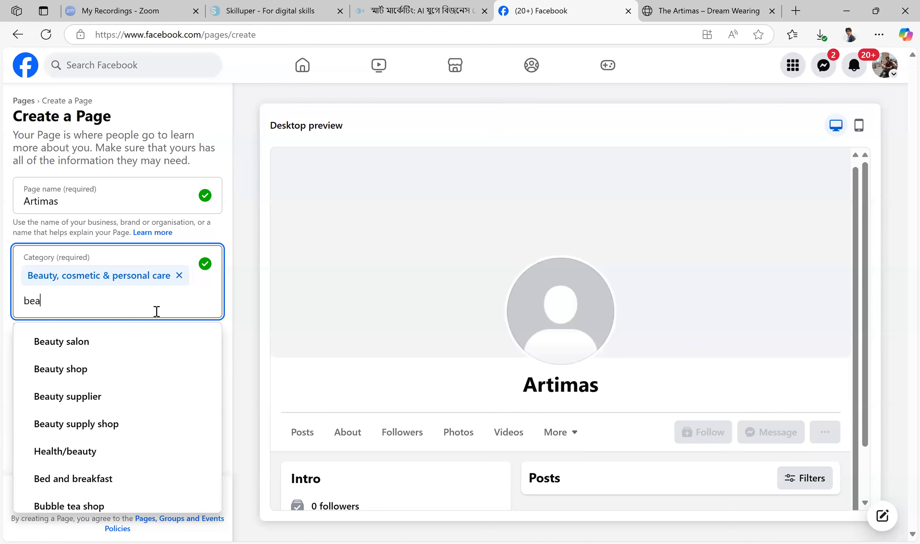
left_click(92, 452)
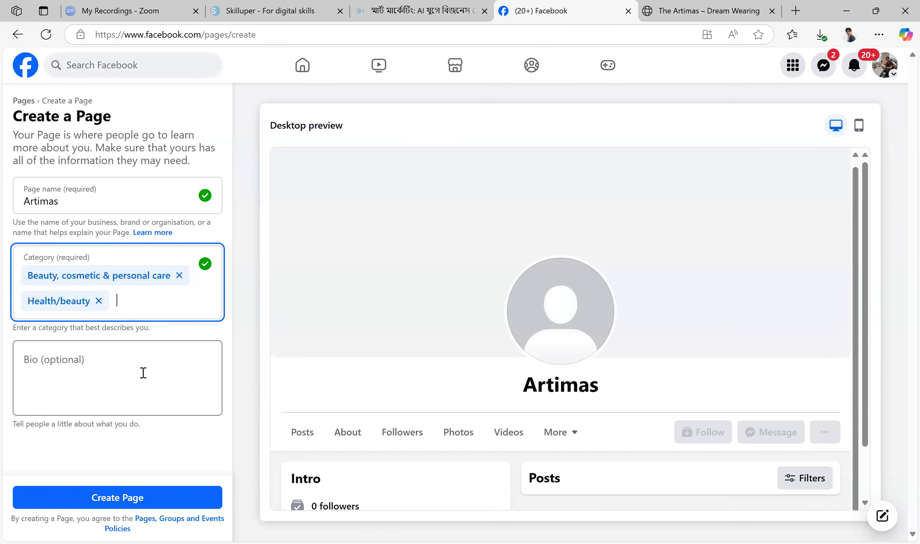
left_click(121, 365)
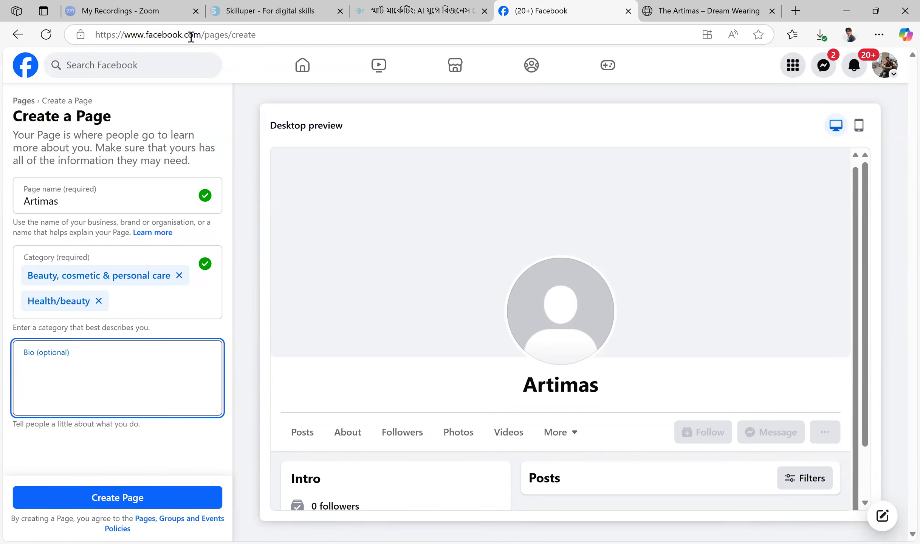
left_click_drag(201, 35, 45, 35)
key("ctrl+c")
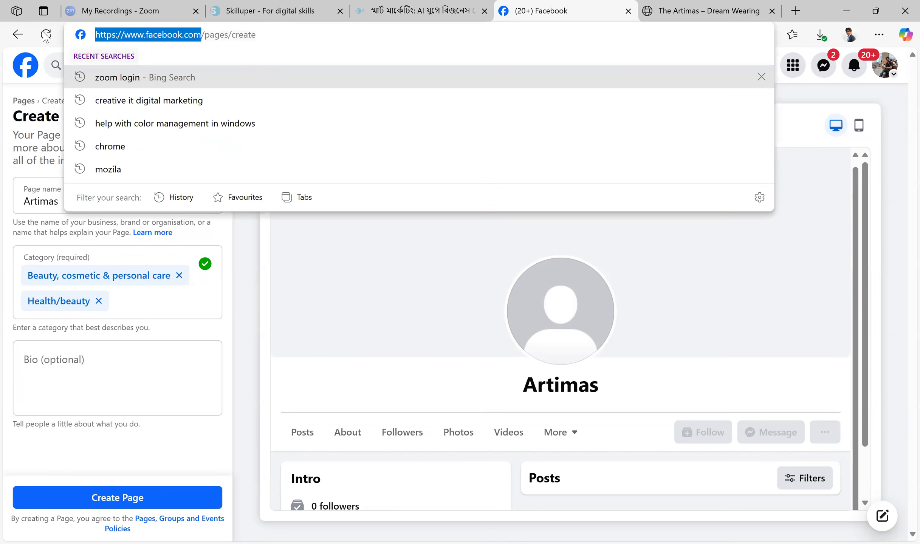
left_click(795, 11)
key("ctrl+v")
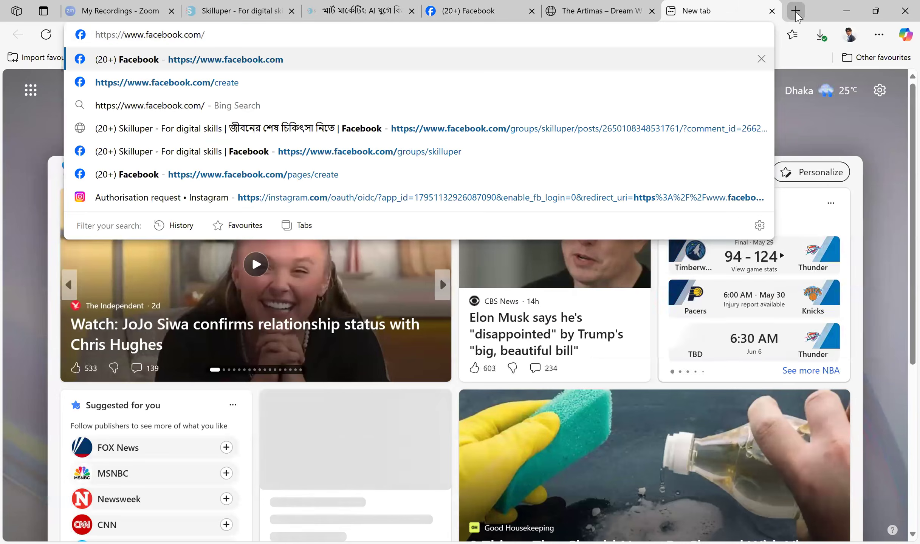
key("Return")
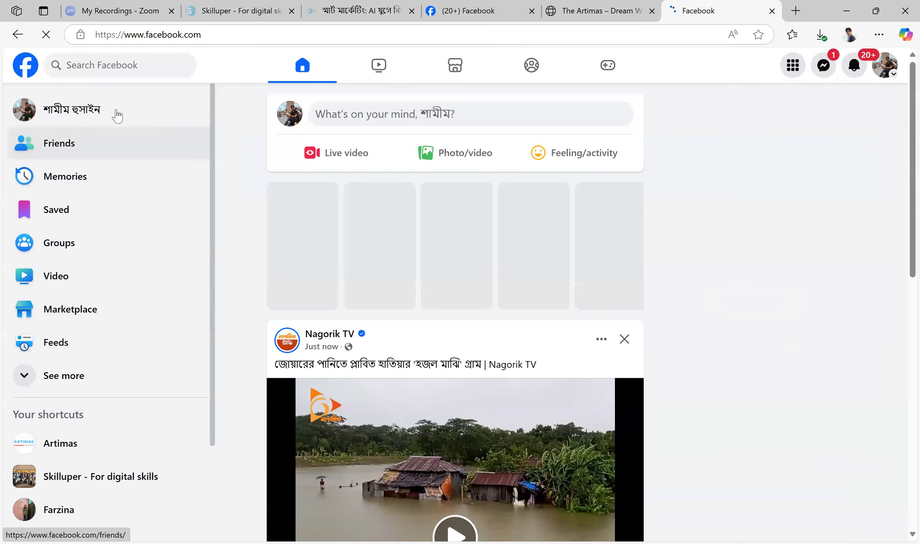
Search Facebook for nike, open the Nike page and check its intro section for a bio example
left_click(126, 68)
type("nike")
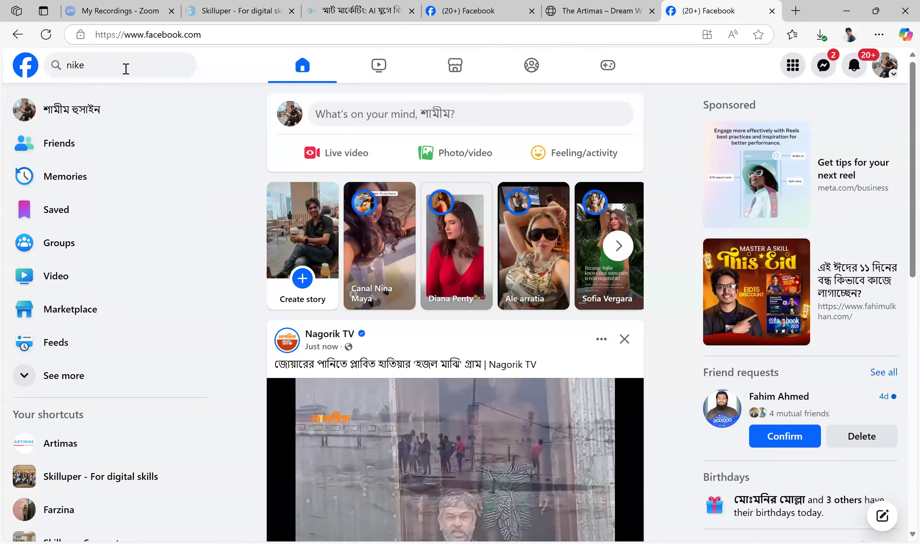
key("Return")
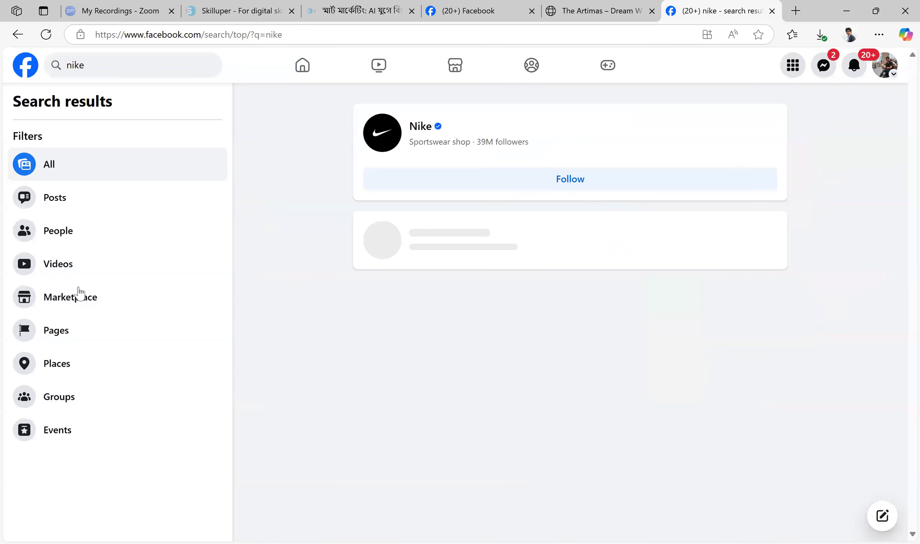
left_click(78, 288)
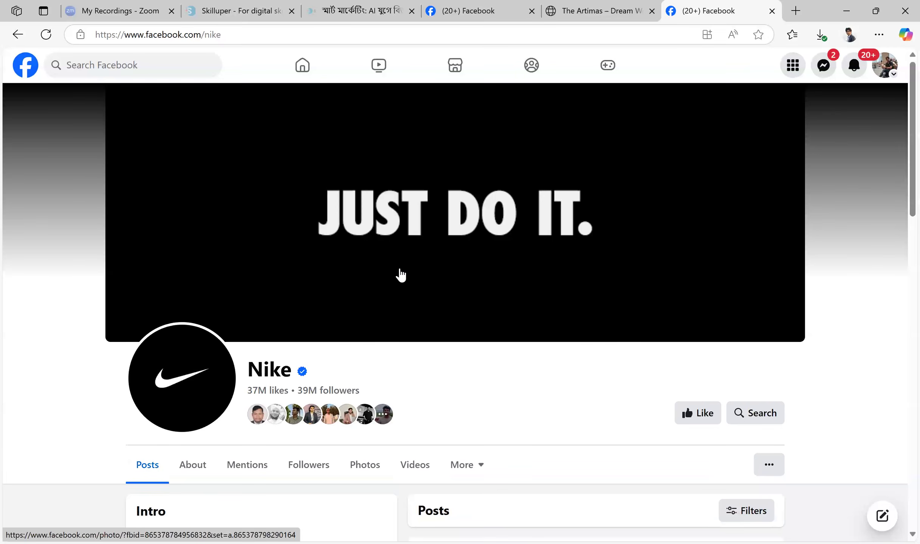
scroll(401, 275, "down", 5)
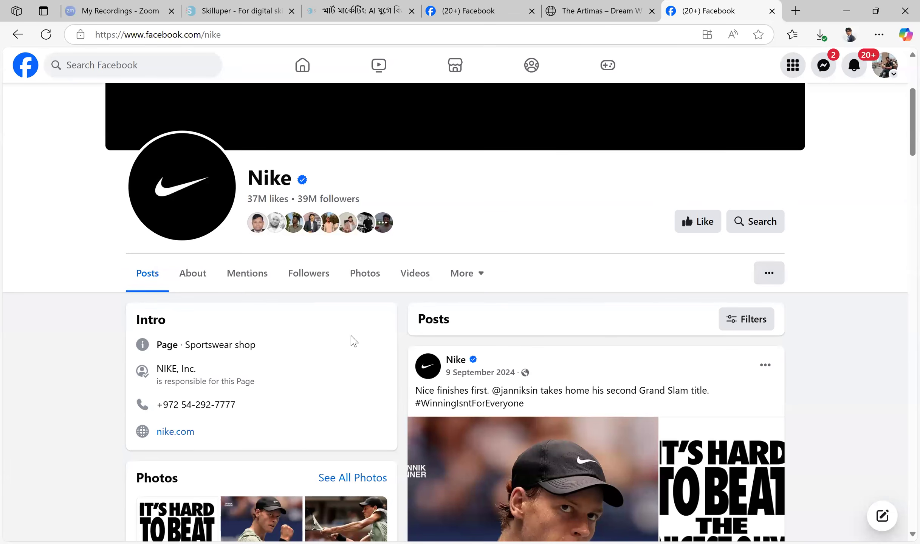
scroll(351, 340, "down", 3)
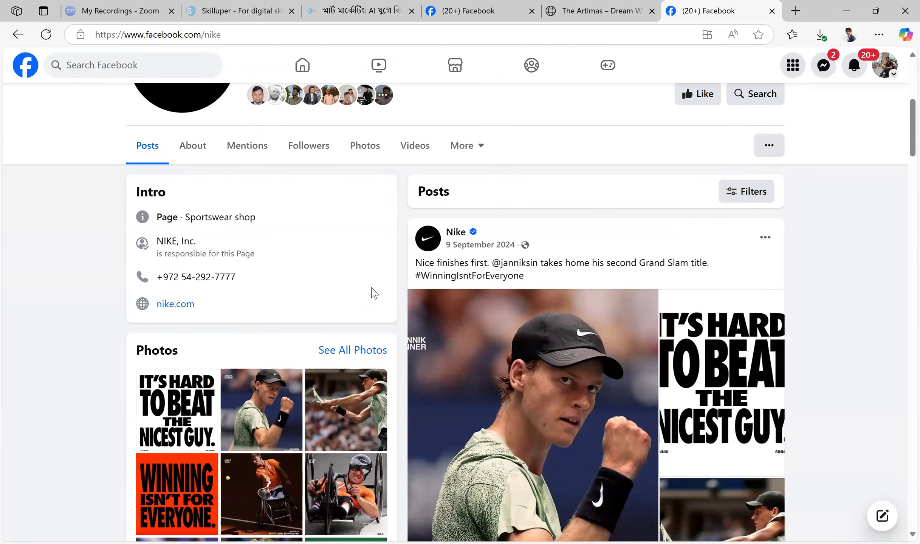
scroll(371, 293, "up", 9)
Search Facebook for shajgoj, open the shajgoj.com page and examine the bio and details in its intro
left_click(129, 66)
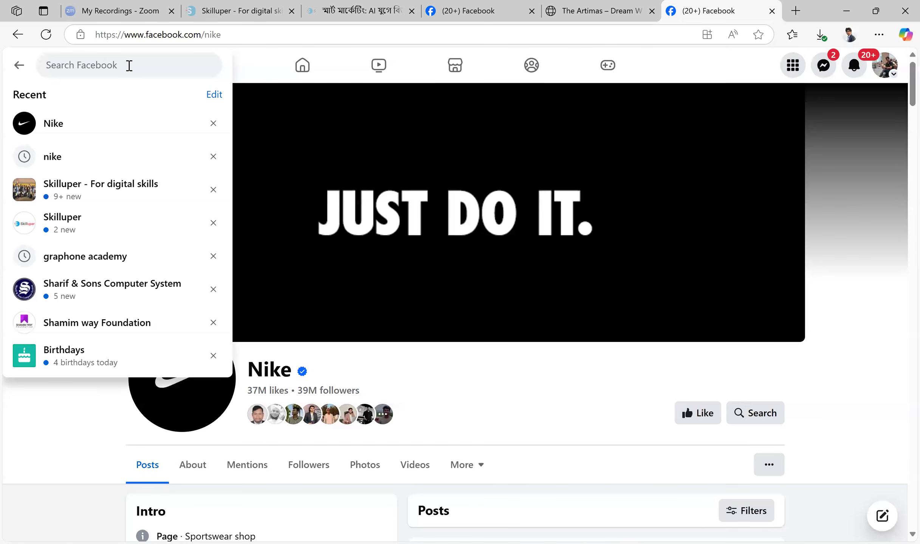
type("shajgoj")
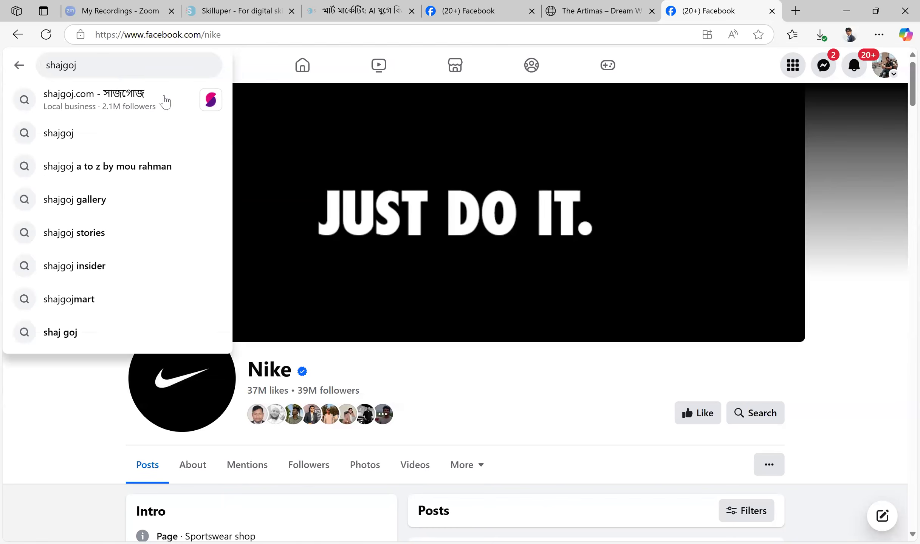
left_click(141, 100)
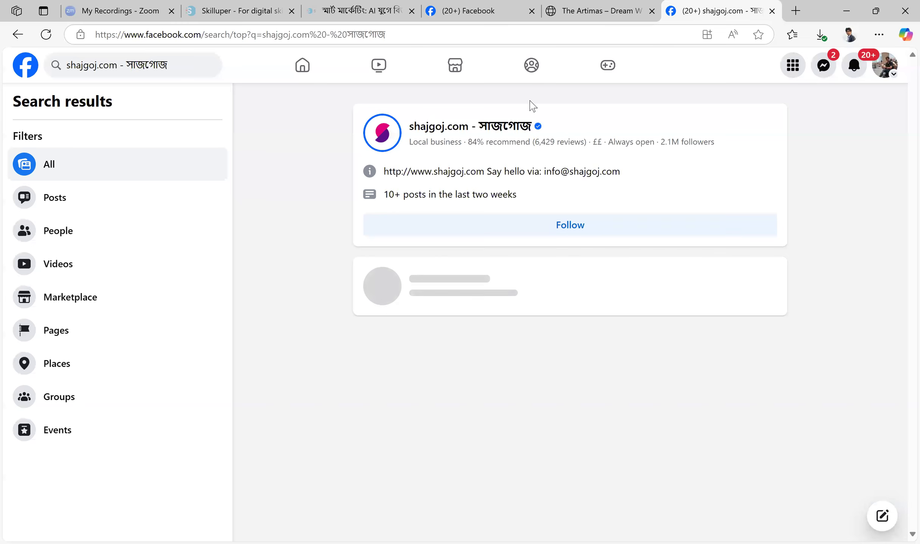
left_click(527, 125)
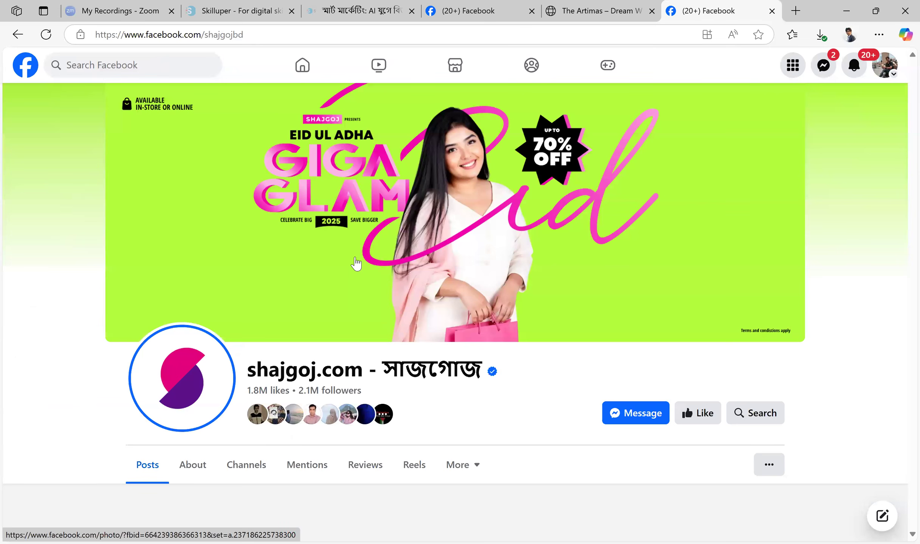
scroll(396, 281, "down", 3)
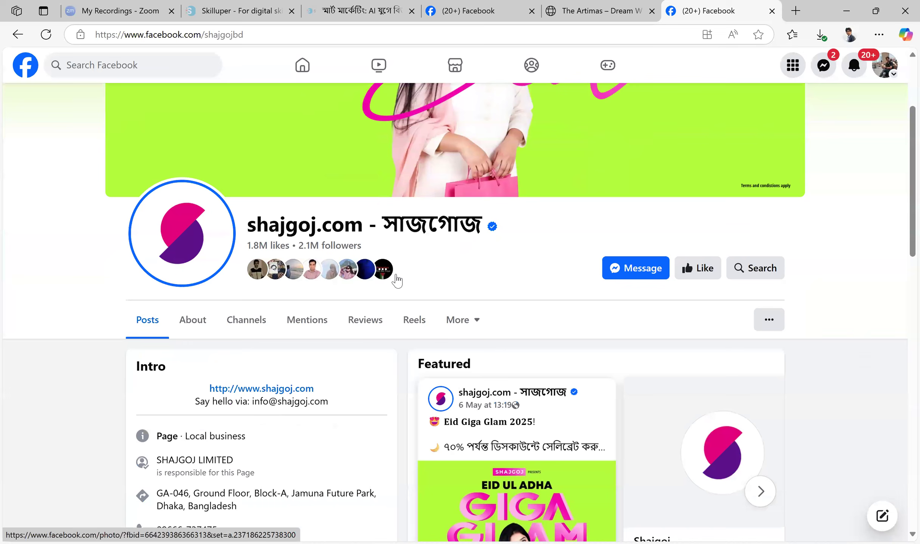
scroll(396, 280, "down", 1)
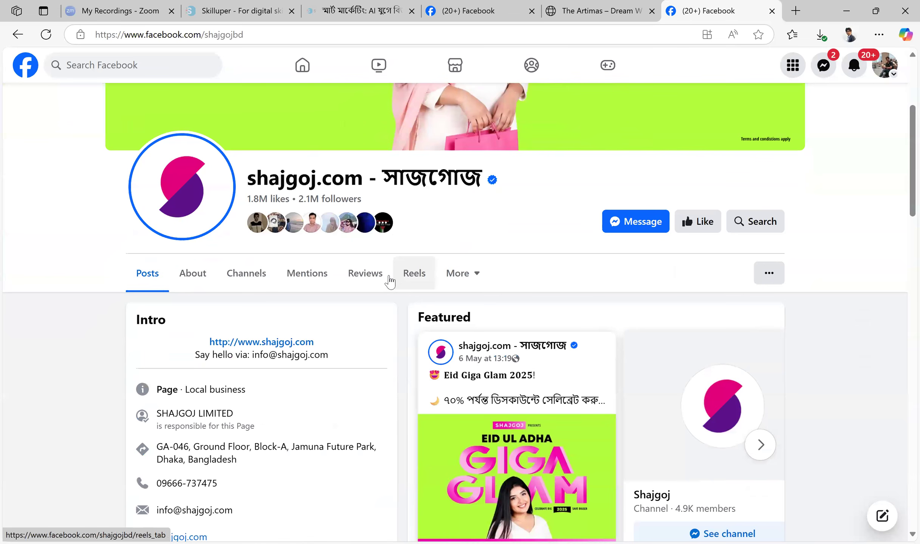
scroll(376, 295, "down", 1)
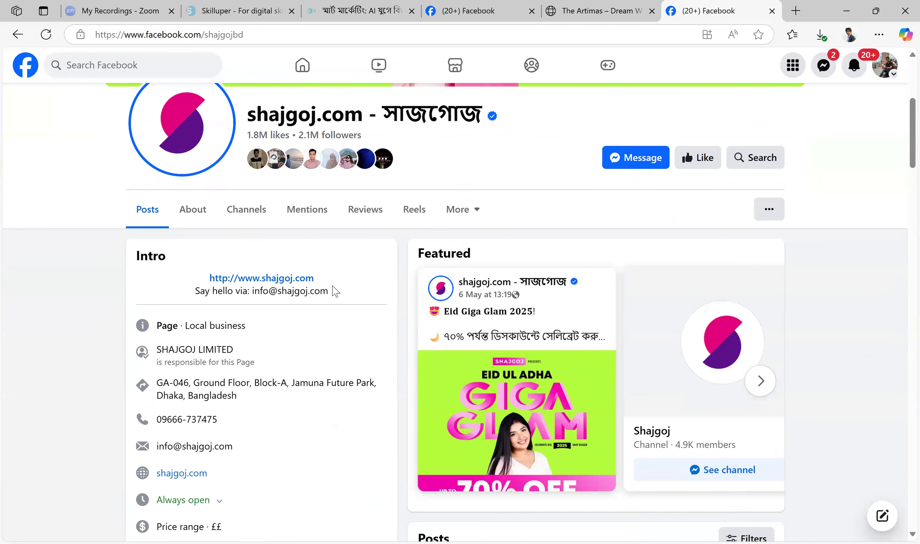
scroll(277, 318, "down", 3)
scroll(279, 314, "up", 4)
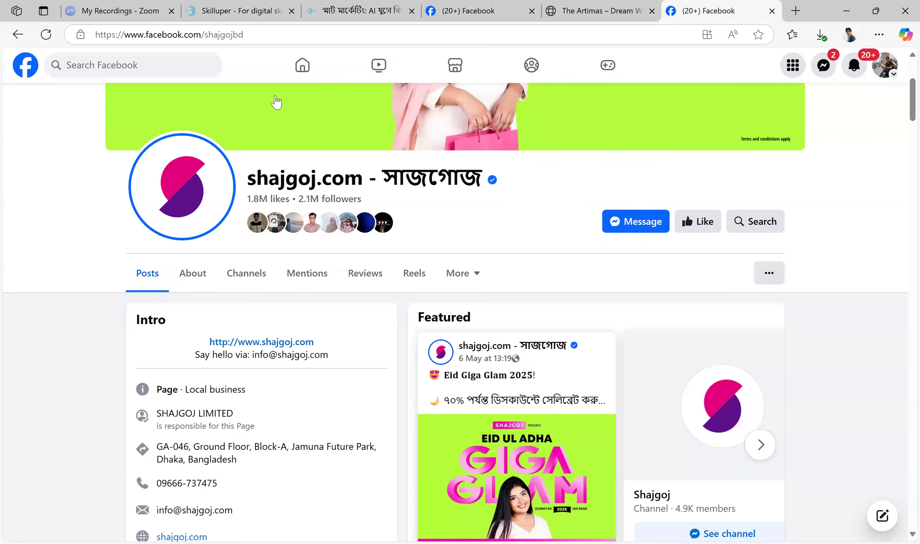
Search Facebook for daraz, open the Daraz Online Shopping page and go to its intro section
left_click(151, 66)
type("da")
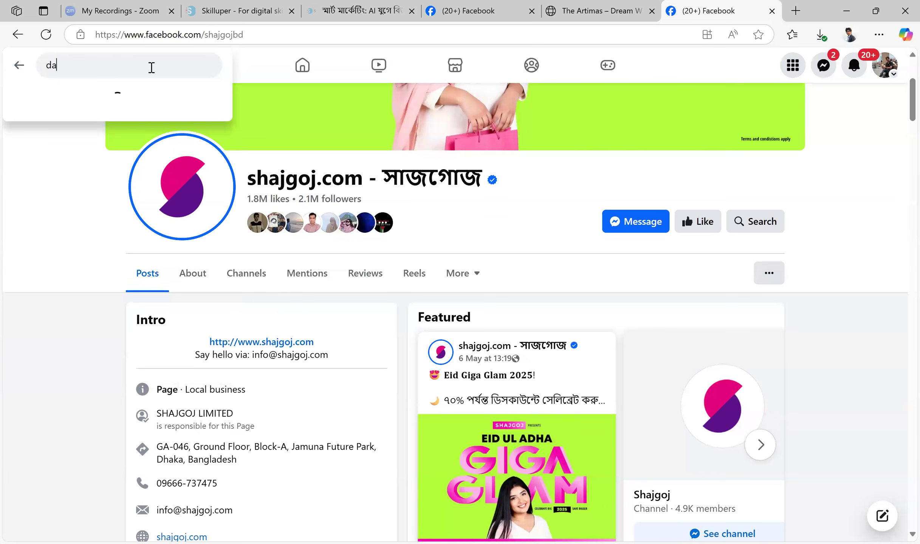
type("raz")
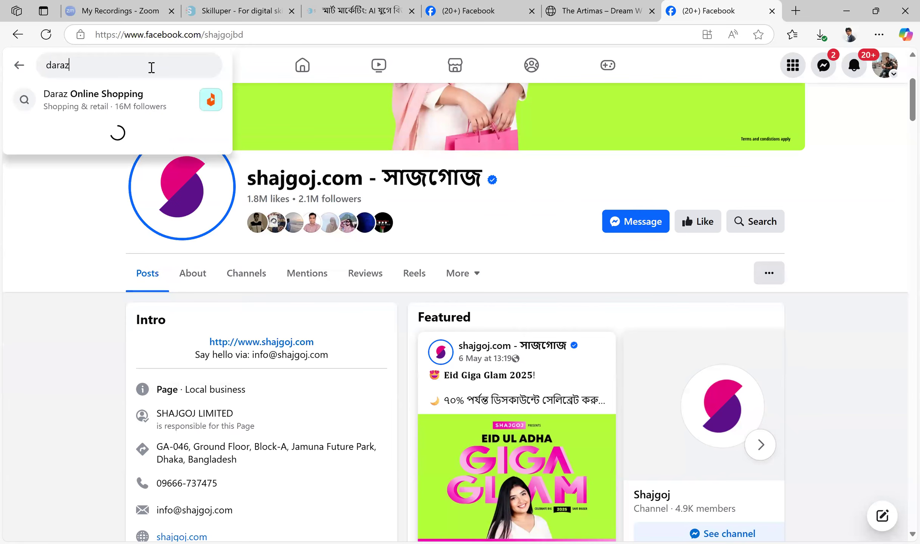
key("Return")
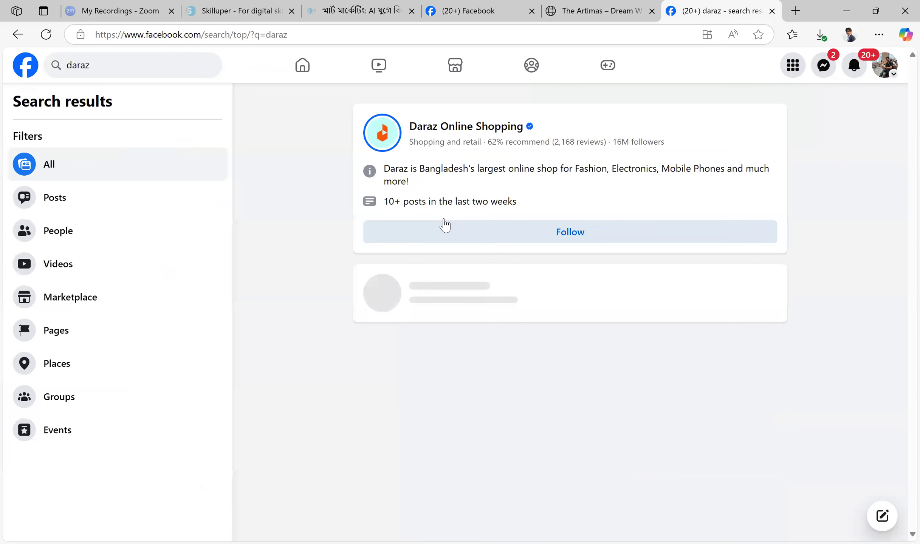
left_click(507, 127)
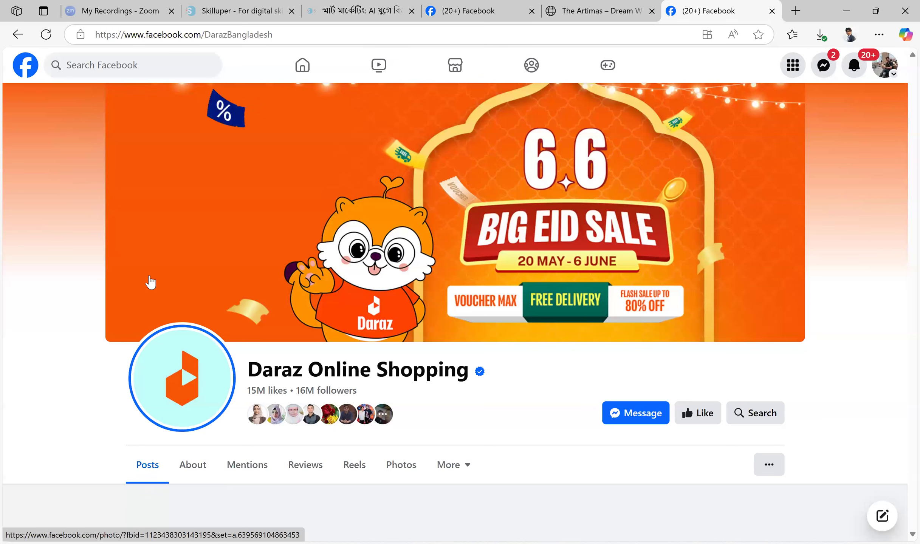
scroll(494, 223, "down", 5)
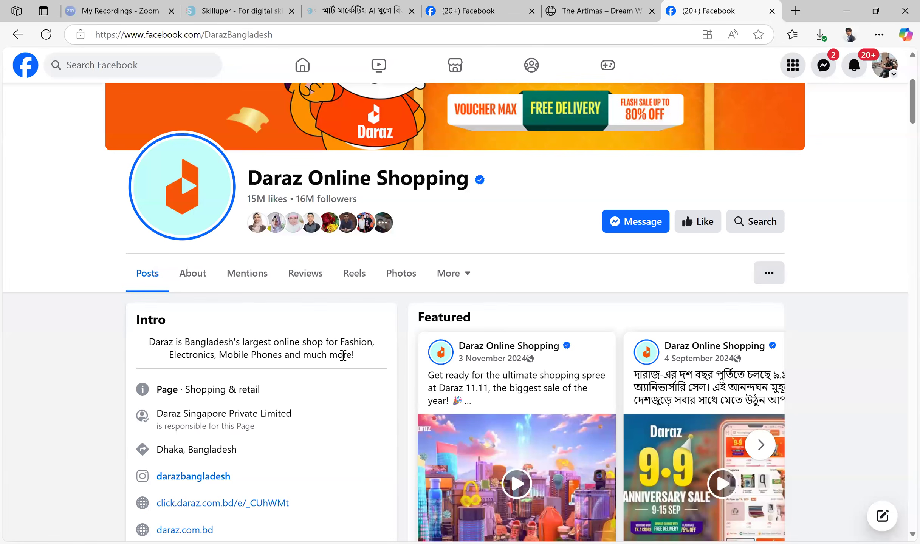
Highlight the full bio text in the Daraz page's intro to study it as an example
left_click_drag(149, 341, 367, 356)
left_click(269, 348)
left_click_drag(244, 342, 148, 340)
left_click(363, 356)
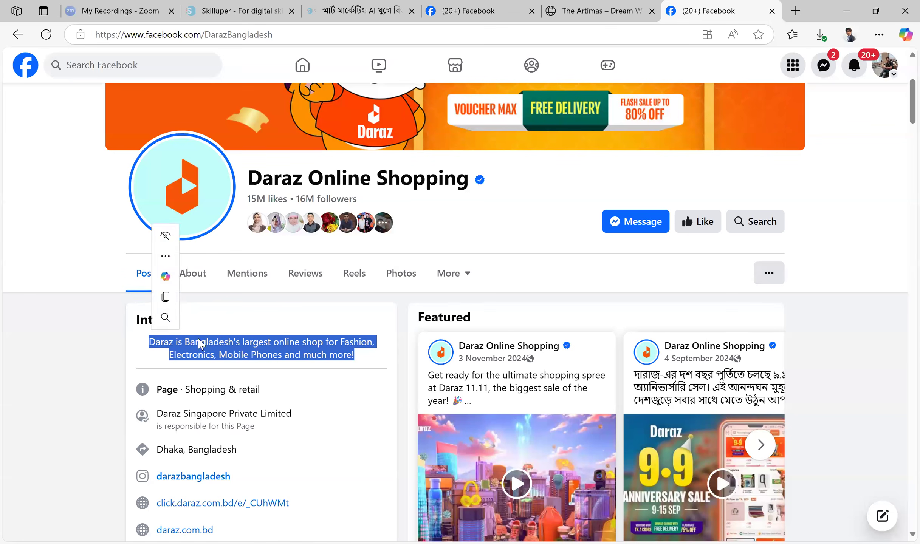
left_click(292, 345)
left_click_drag(355, 355, 140, 347)
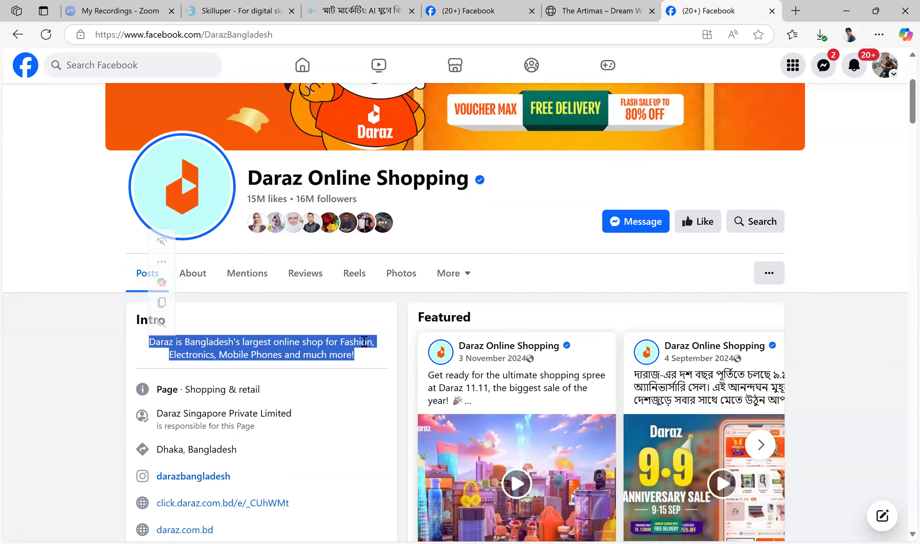
Highlight the Daraz bio again, return to the Create a Page form's Bio field and check the preview's Intro section
left_click_drag(359, 358, 151, 350)
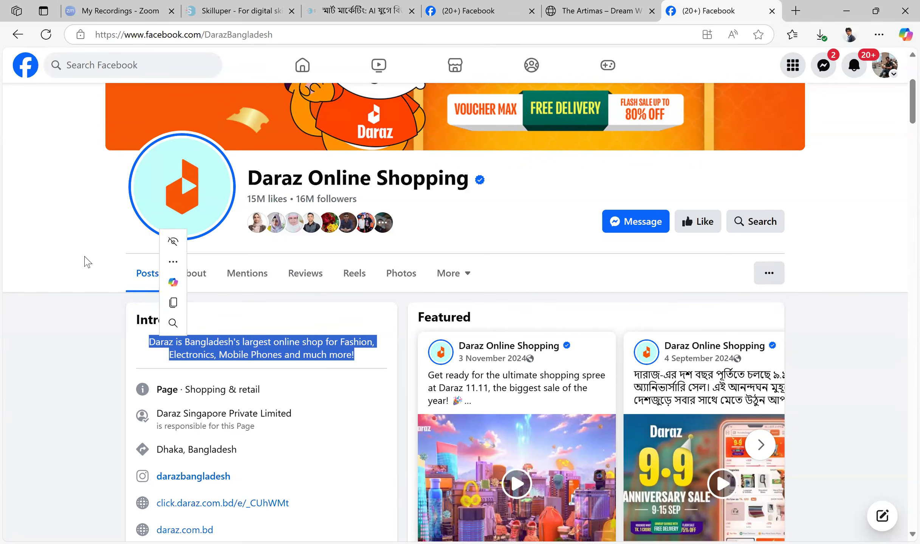
left_click(474, 11)
left_click(113, 381)
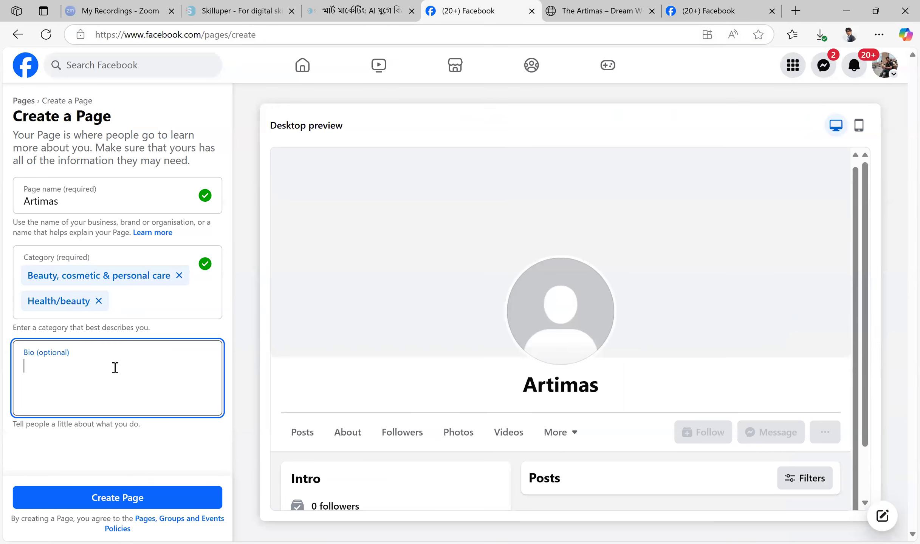
scroll(450, 274, "down", 1)
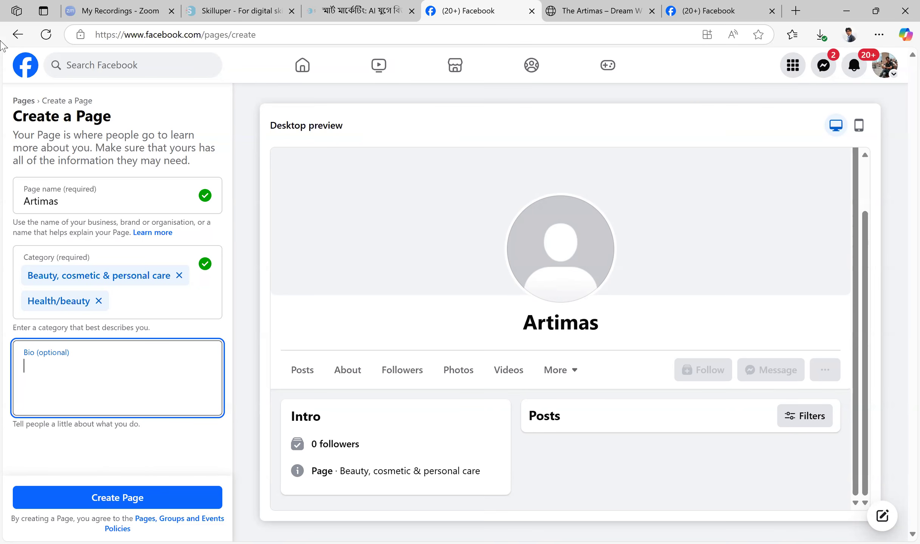
Leave the Create a Page form without saving and open the existing Artimas page from the home feed's shortcuts
left_click(25, 71)
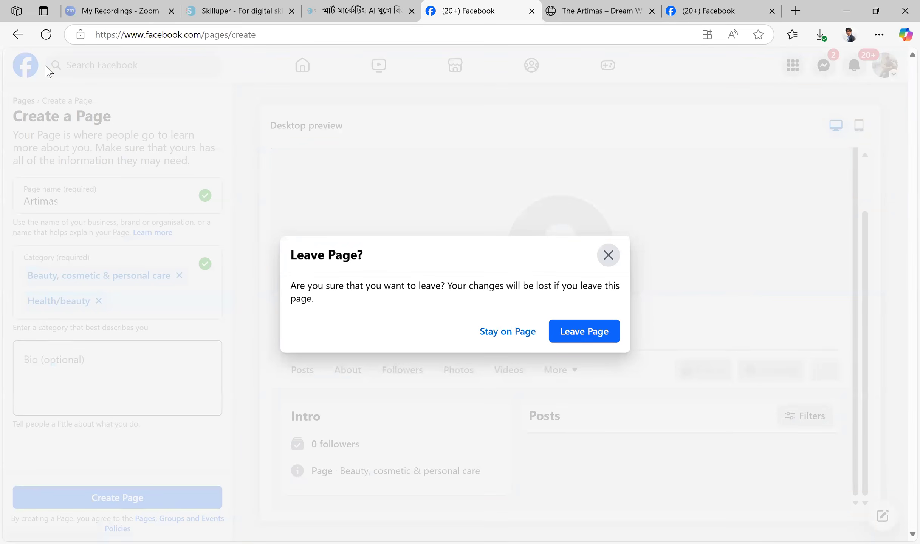
left_click(580, 331)
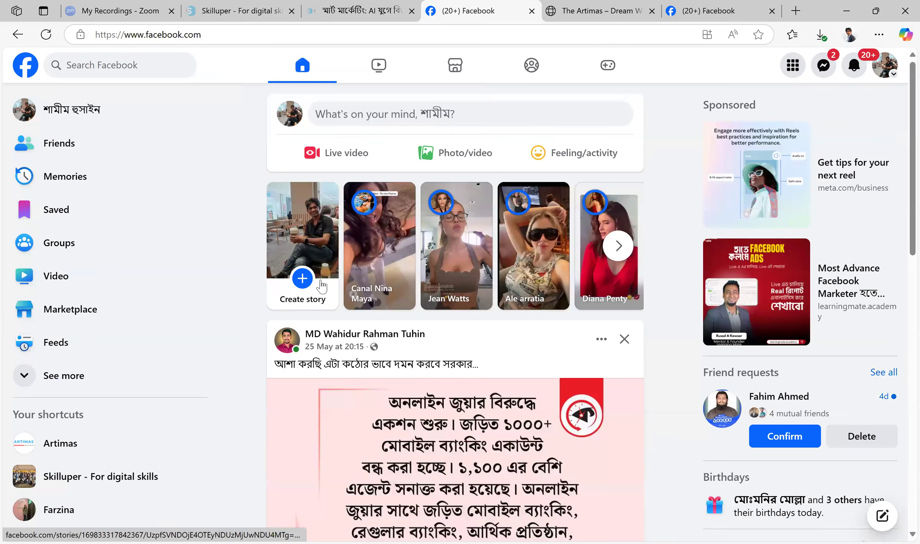
scroll(89, 384, "down", 2)
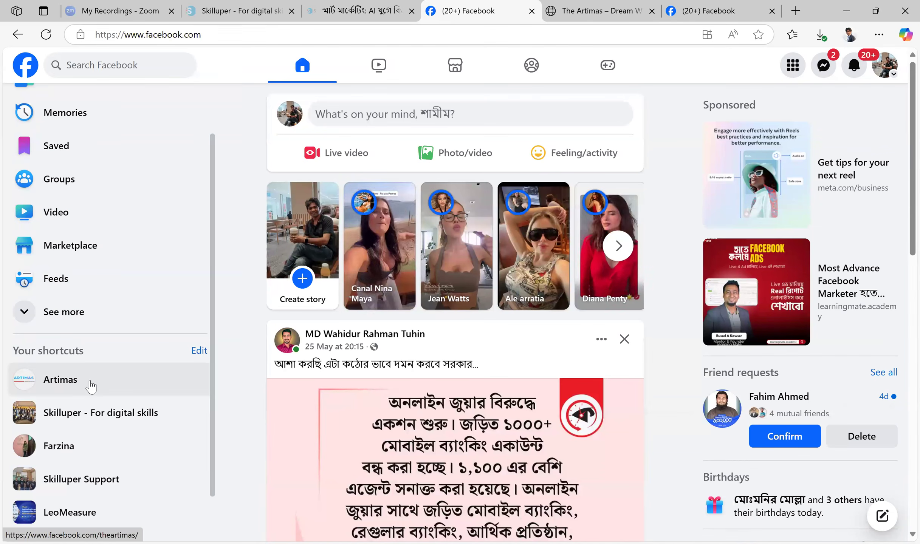
left_click(90, 386)
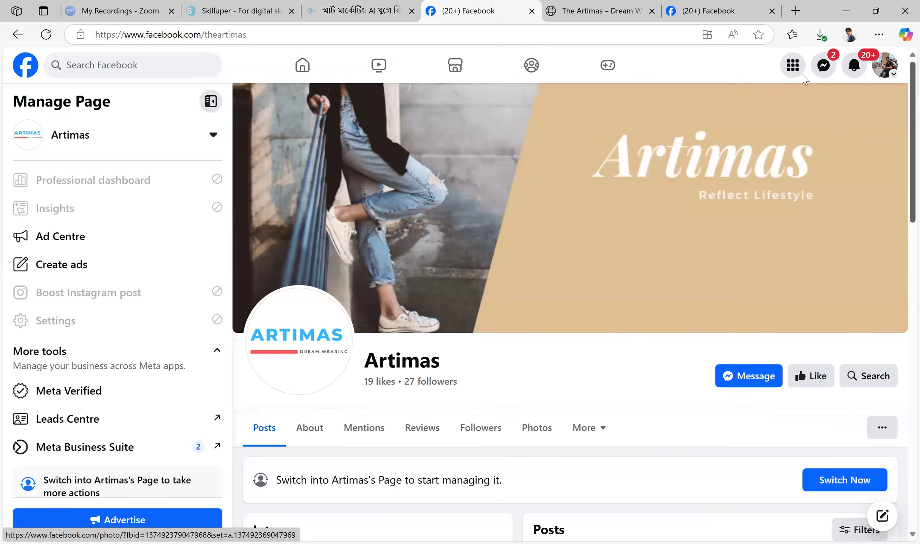
Switch to the Artimas page profile and open the page's About section with its contact and basic info
left_click(888, 68)
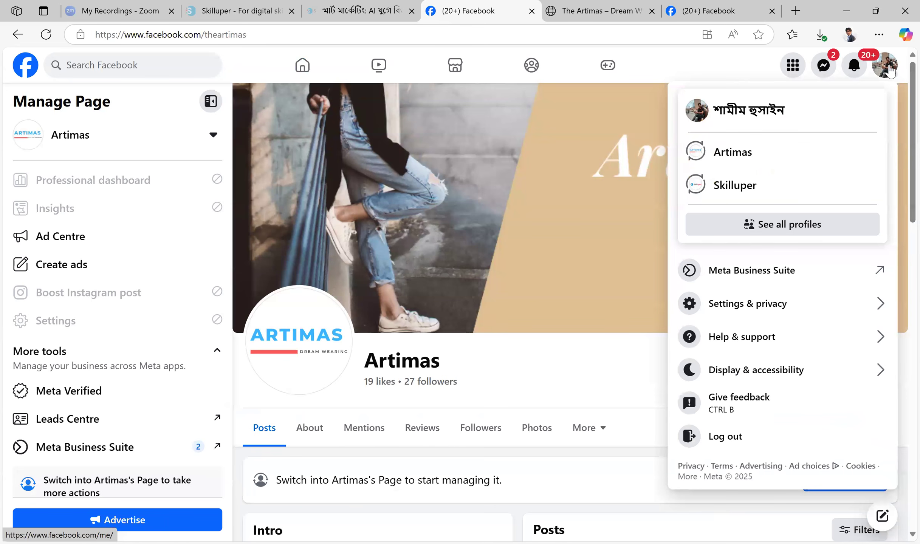
left_click(752, 152)
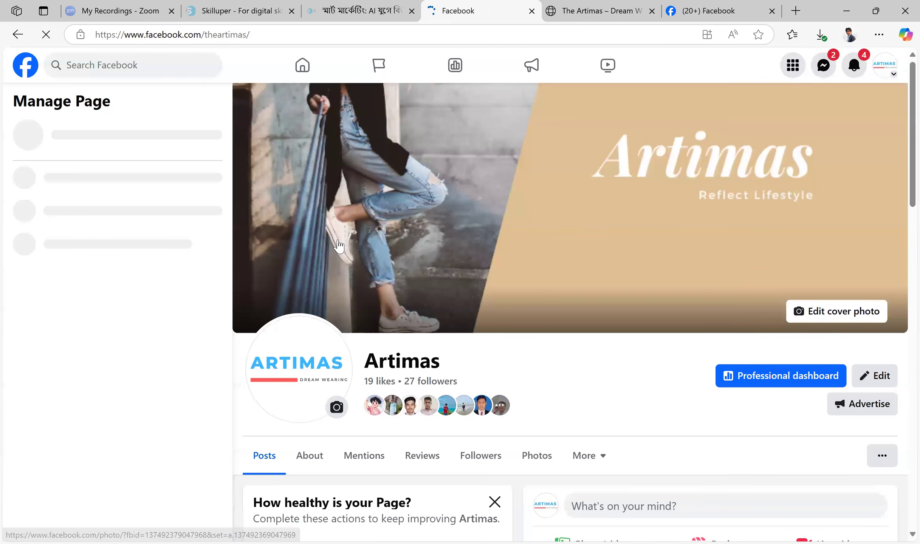
scroll(455, 221, "down", 5)
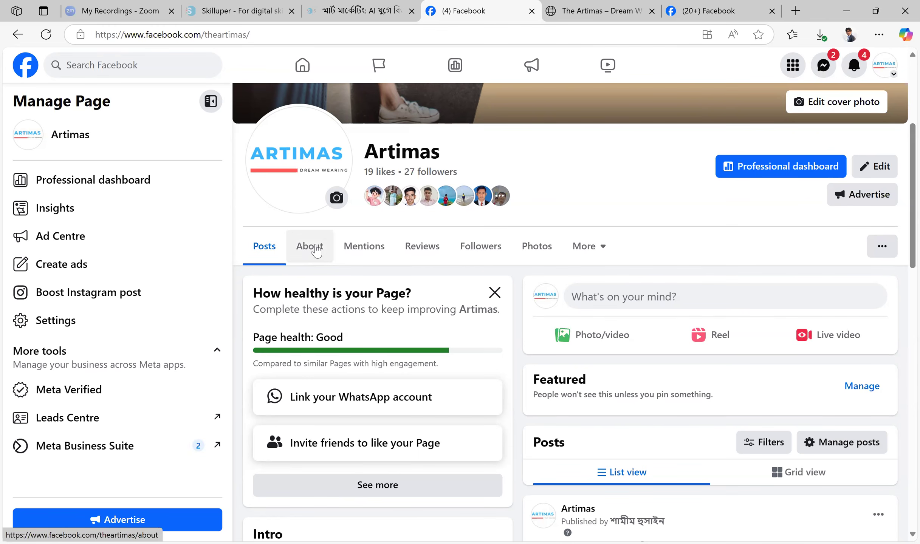
left_click(316, 250)
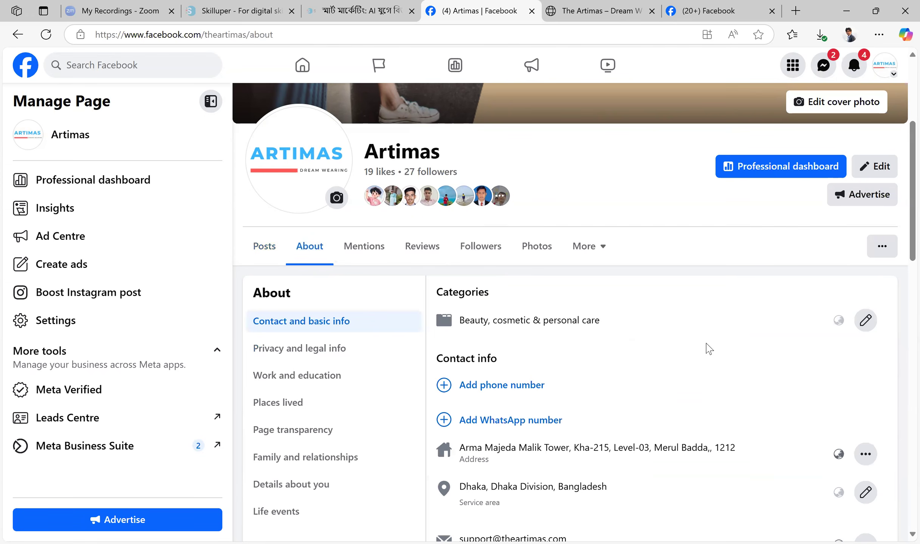
scroll(709, 349, "down", 2)
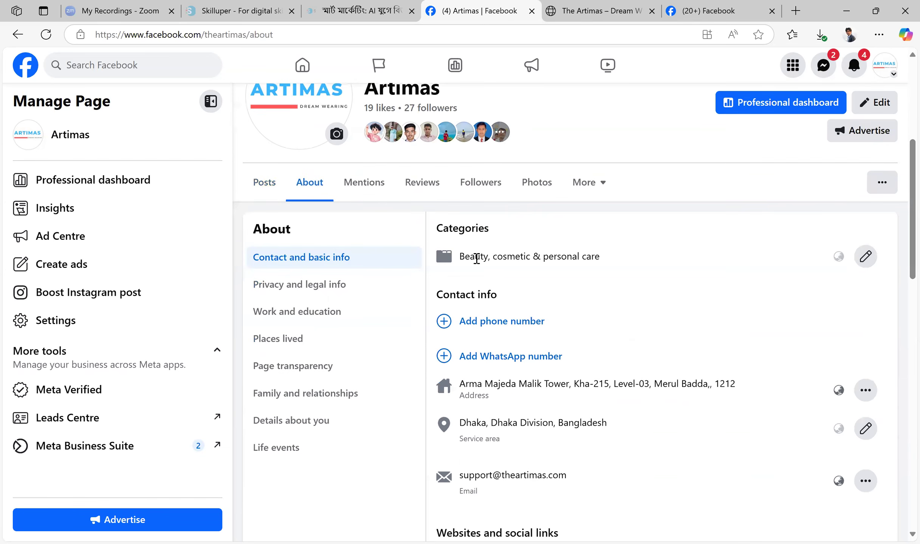
Add Beauty shop as a second category of the Artimas page and save the change
left_click_drag(458, 257, 626, 257)
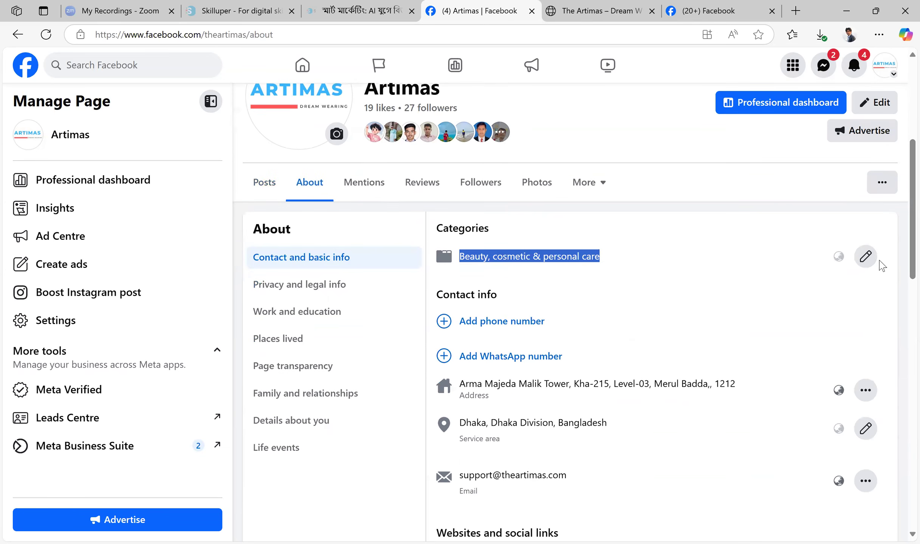
left_click(866, 257)
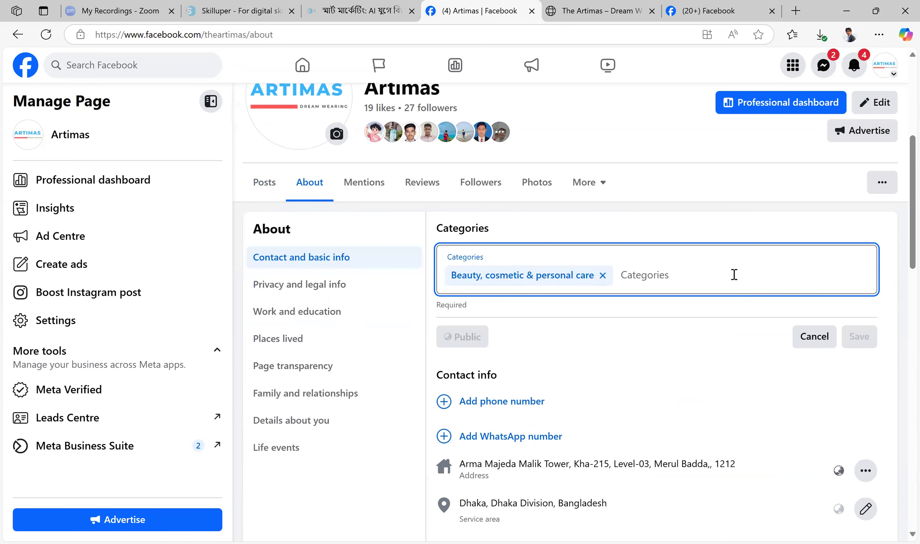
left_click(697, 272)
type("bea")
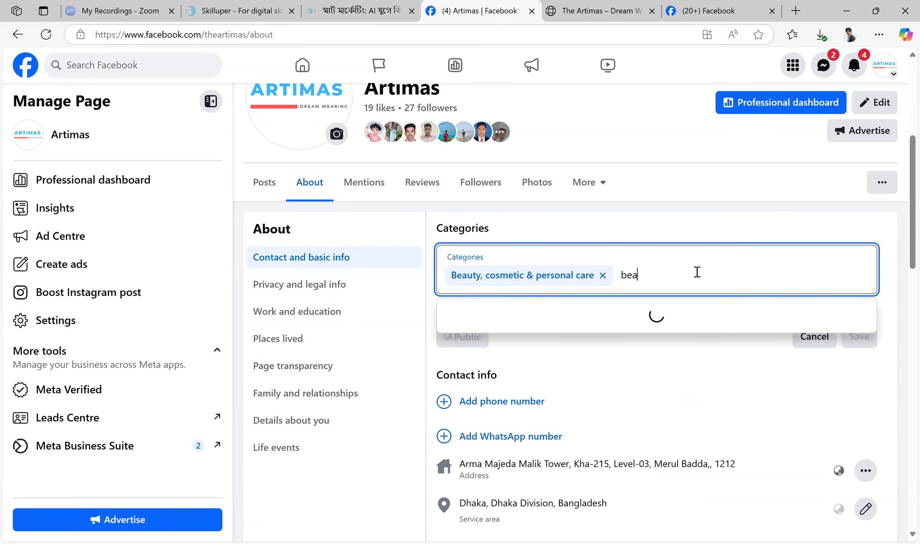
type("ut")
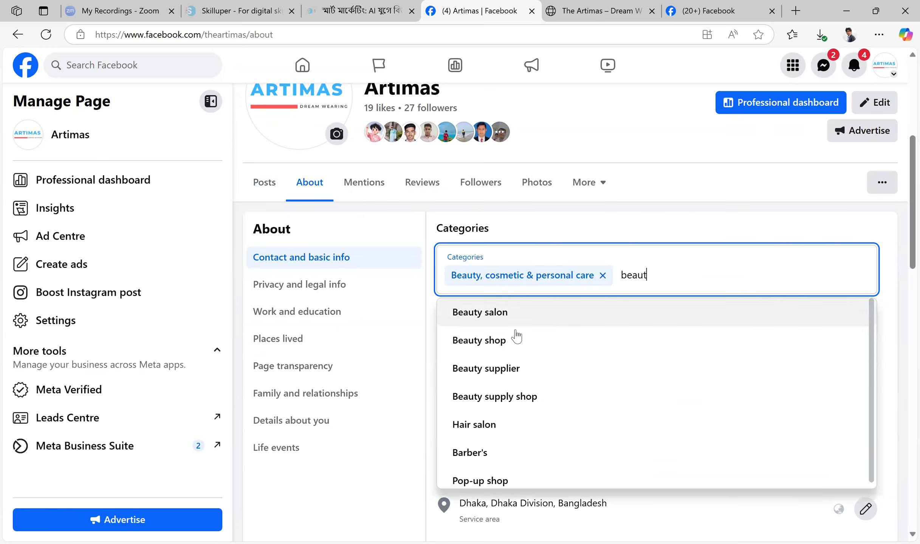
left_click(528, 340)
left_click(858, 337)
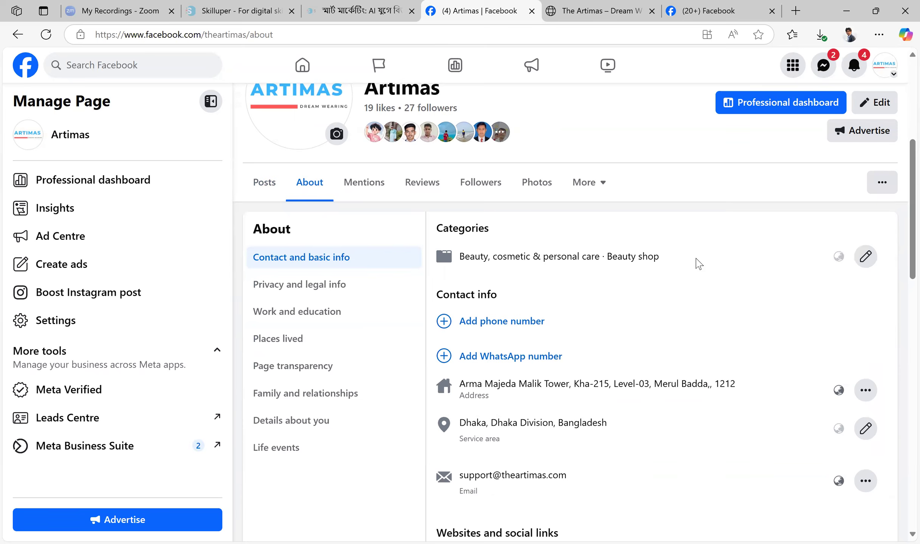
scroll(699, 264, "down", 1)
scroll(697, 264, "up", 1)
Return to the Daraz Online Shopping page and examine its cover, page name, intro and posts as an example
left_click(711, 9)
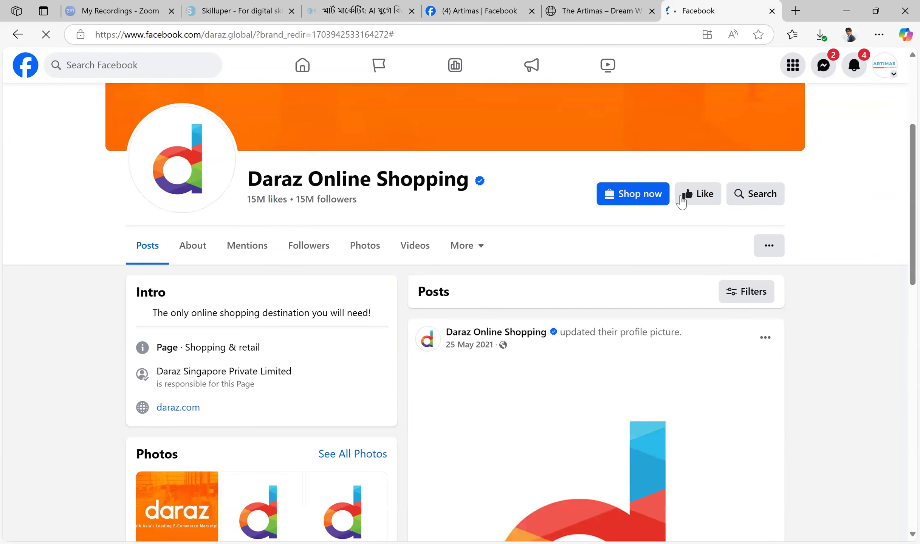
left_click(26, 36)
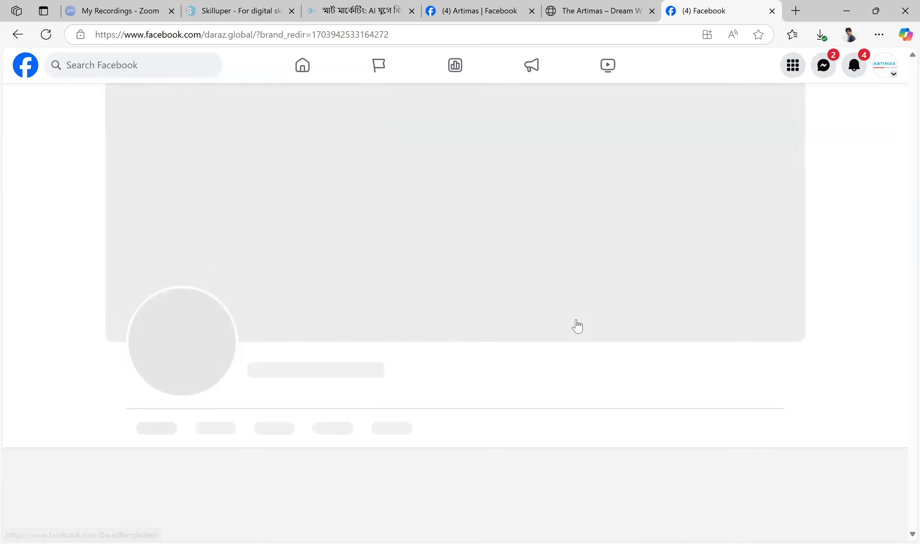
scroll(628, 251, "down", 4)
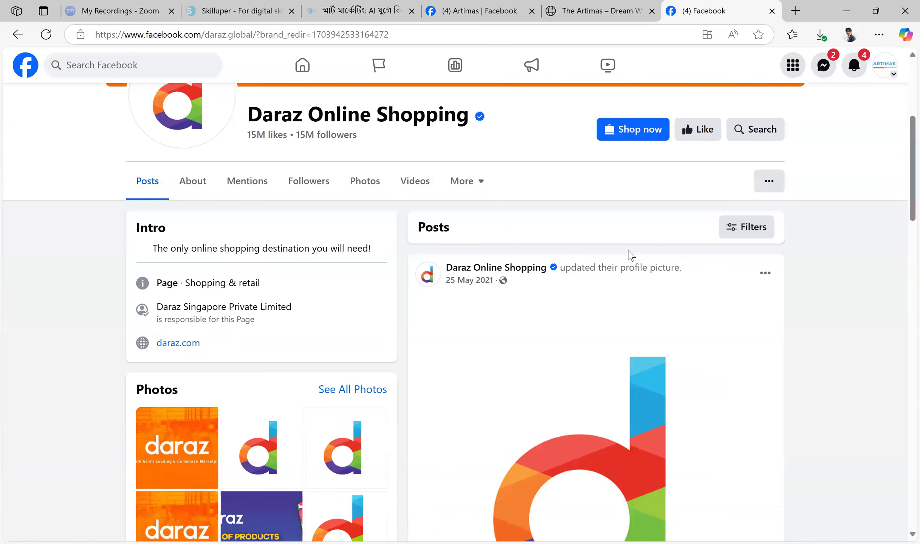
scroll(628, 250, "up", 4)
scroll(630, 257, "down", 4)
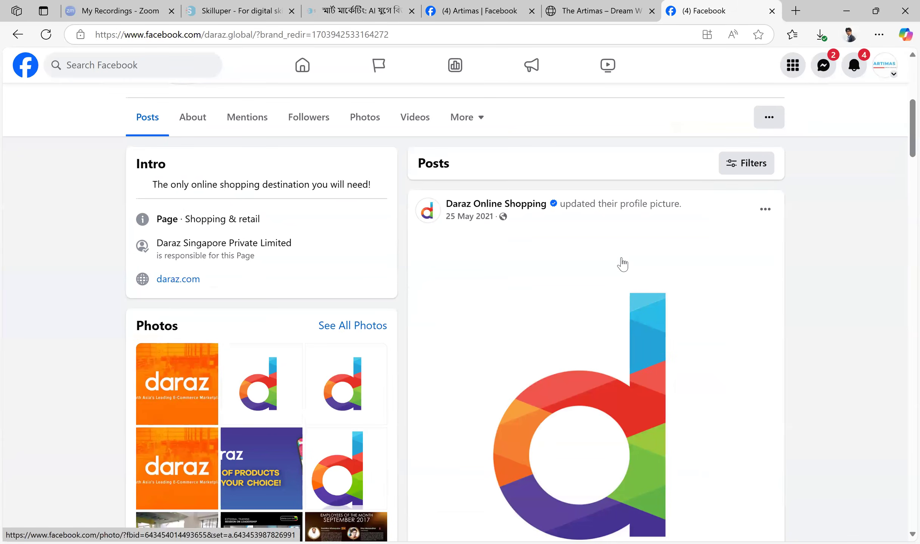
scroll(623, 264, "down", 10)
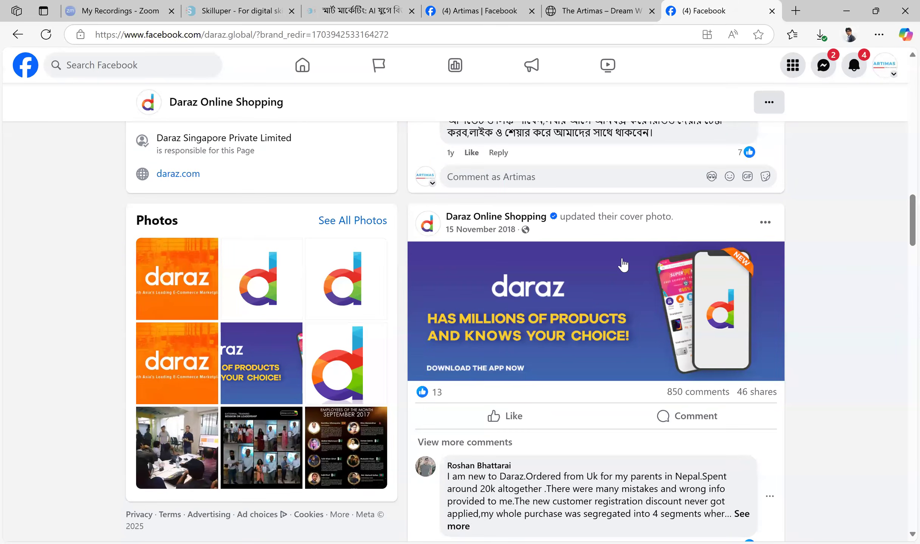
scroll(623, 265, "down", 5)
scroll(624, 265, "up", 10)
scroll(624, 265, "down", 5)
scroll(624, 266, "up", 5)
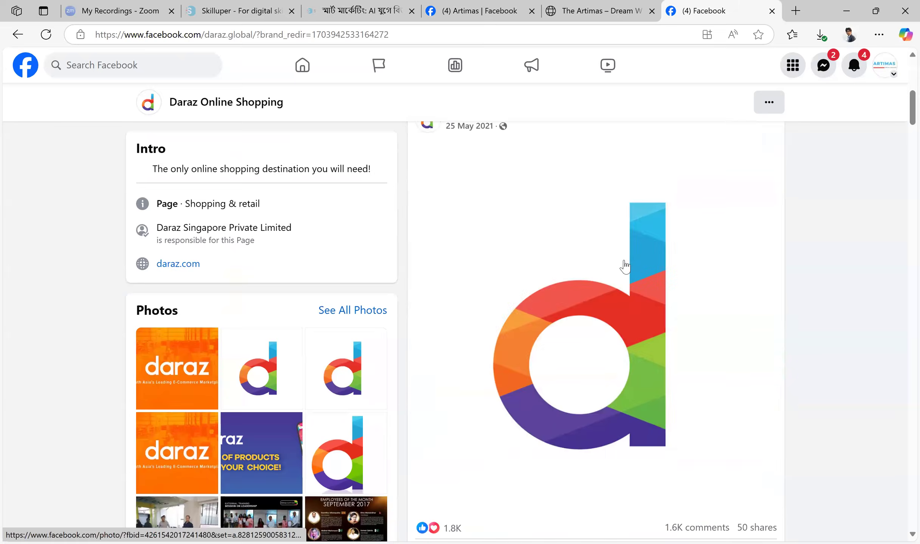
scroll(625, 267, "up", 10)
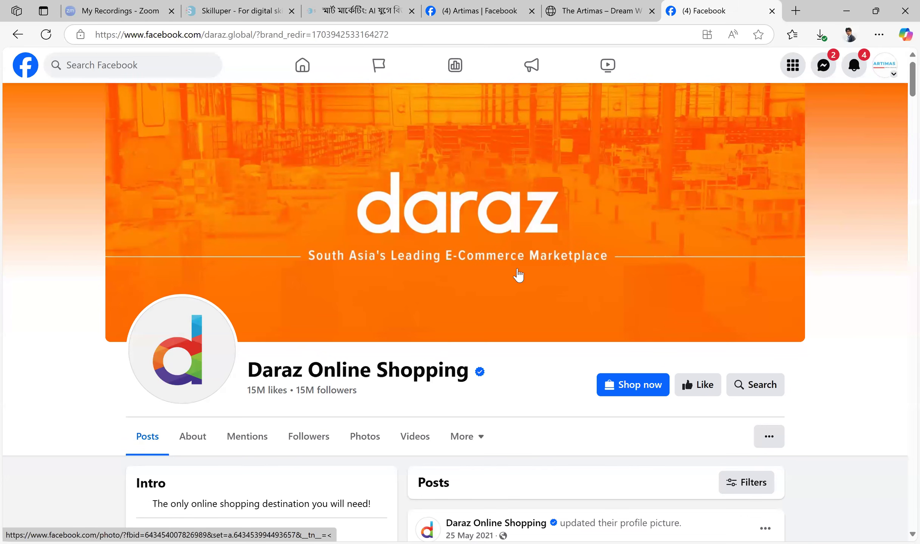
scroll(251, 247, "down", 3)
left_click_drag(249, 243, 469, 236)
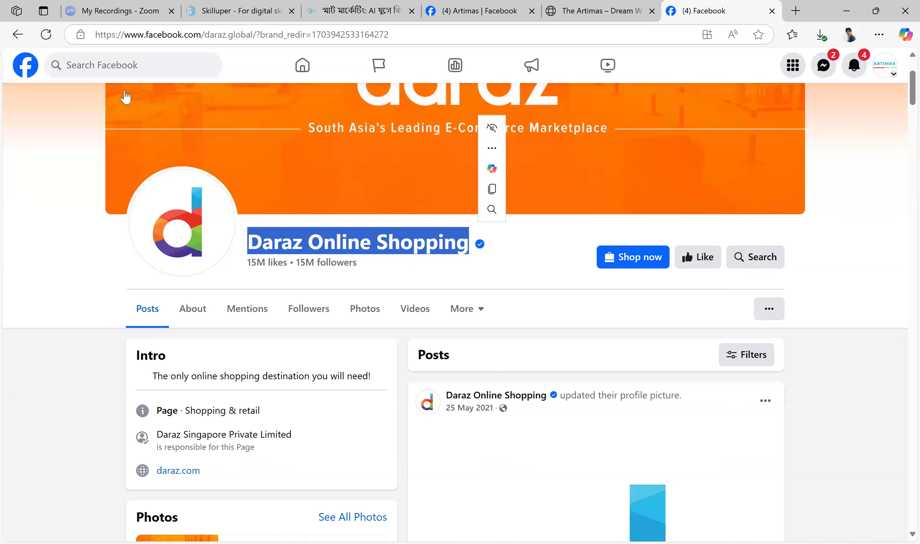
Search Facebook for daraz online shopping and like the Daraz Online Shopping page as Artimas
left_click(148, 64)
type("daraz")
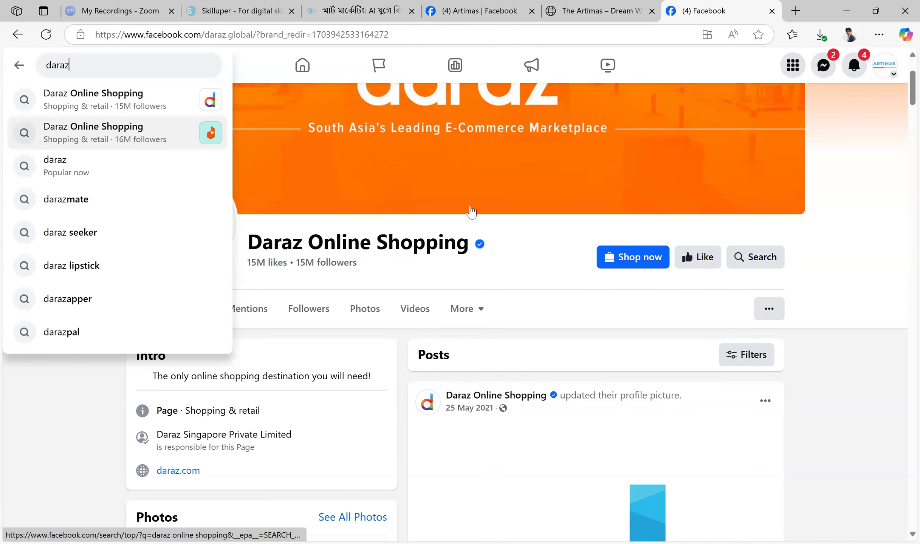
key("Return")
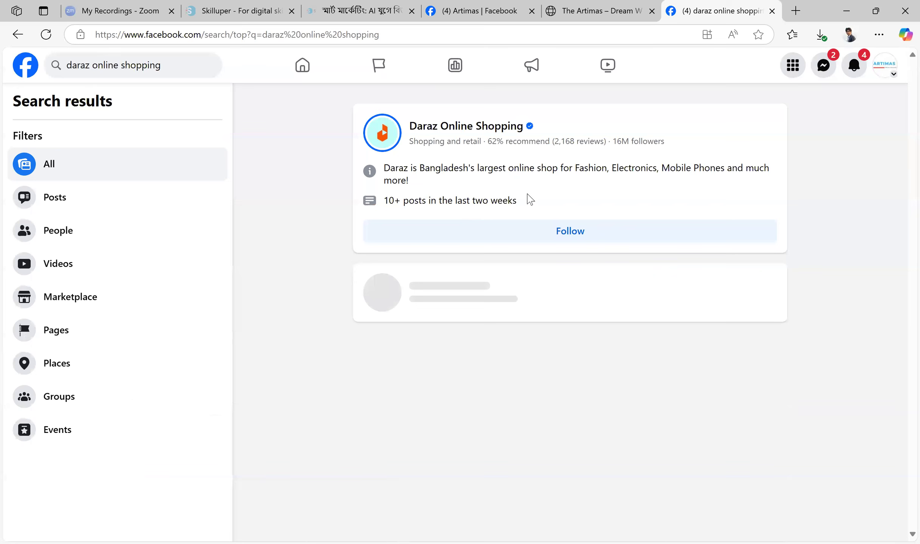
left_click(494, 133)
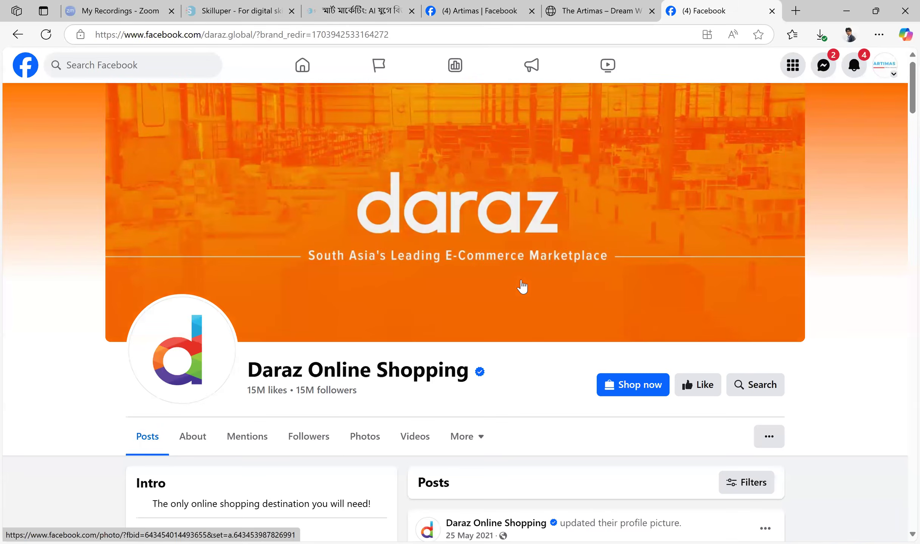
scroll(522, 287, "down", 5)
left_click(712, 199)
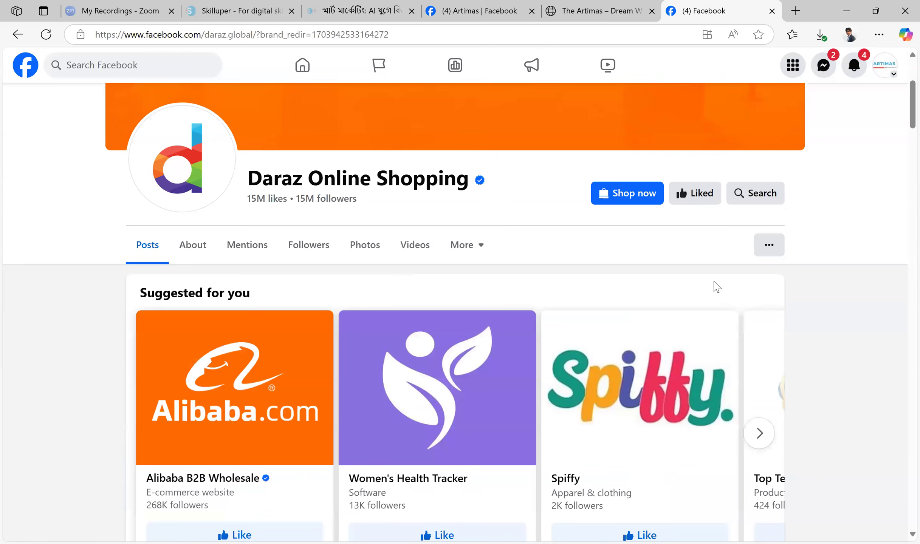
Examine the Daraz page's intro, photos and older posts, including its cover photo updates and employee announcements
scroll(548, 265, "down", 8)
scroll(170, 219, "down", 3)
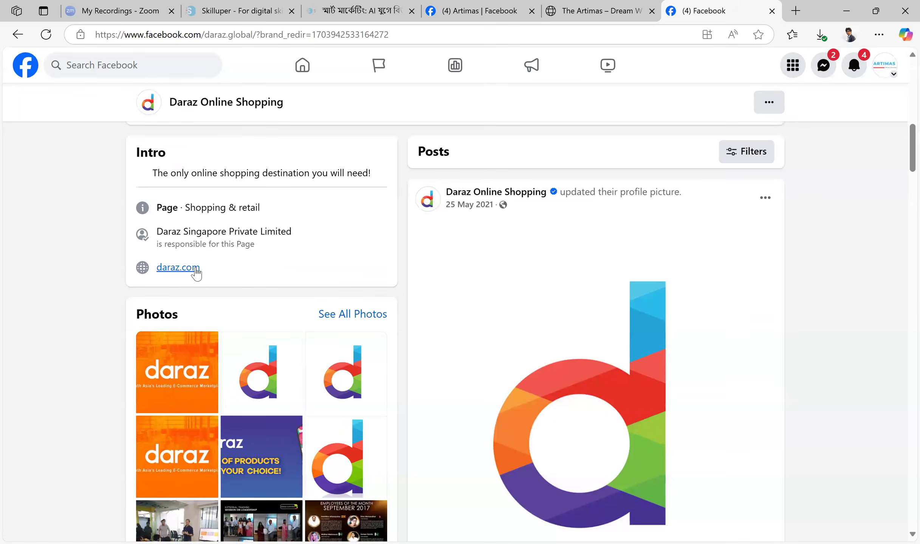
scroll(274, 414, "down", 3)
scroll(647, 248, "down", 12)
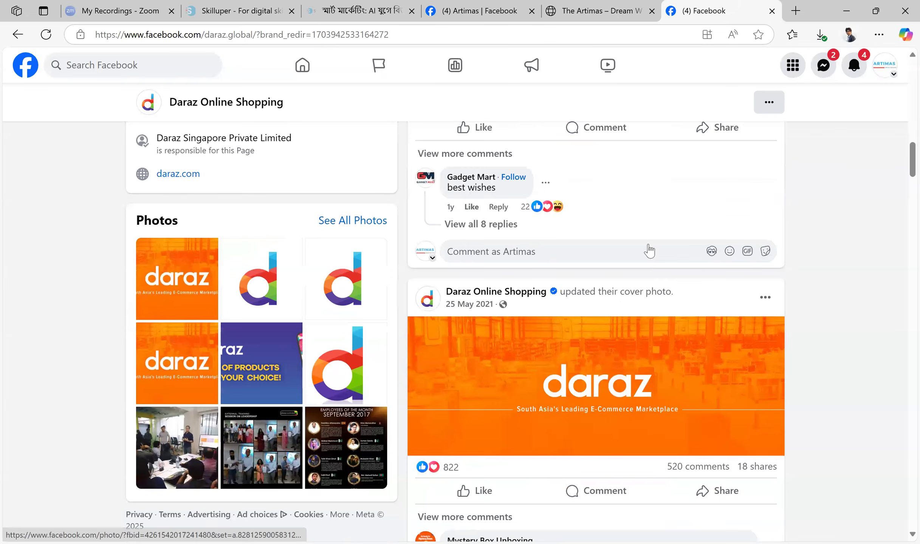
scroll(646, 243, "down", 15)
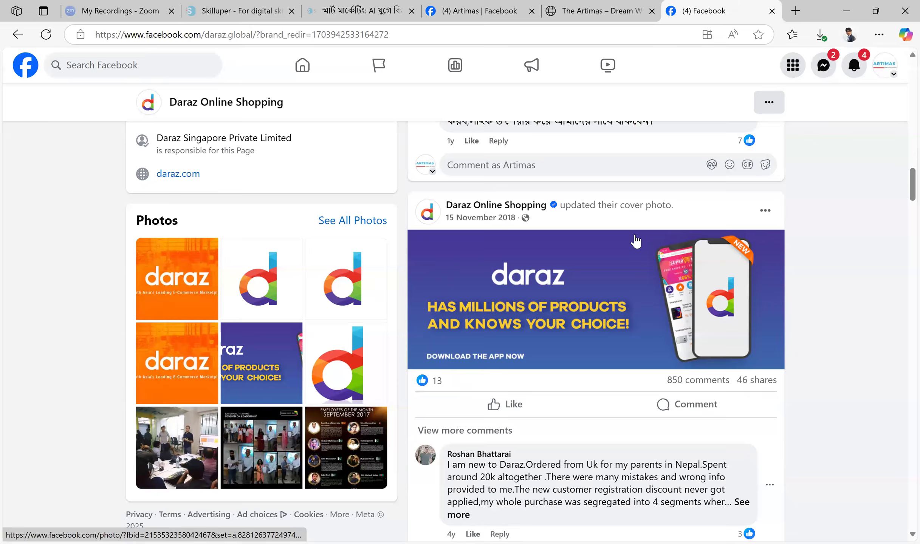
scroll(636, 241, "down", 15)
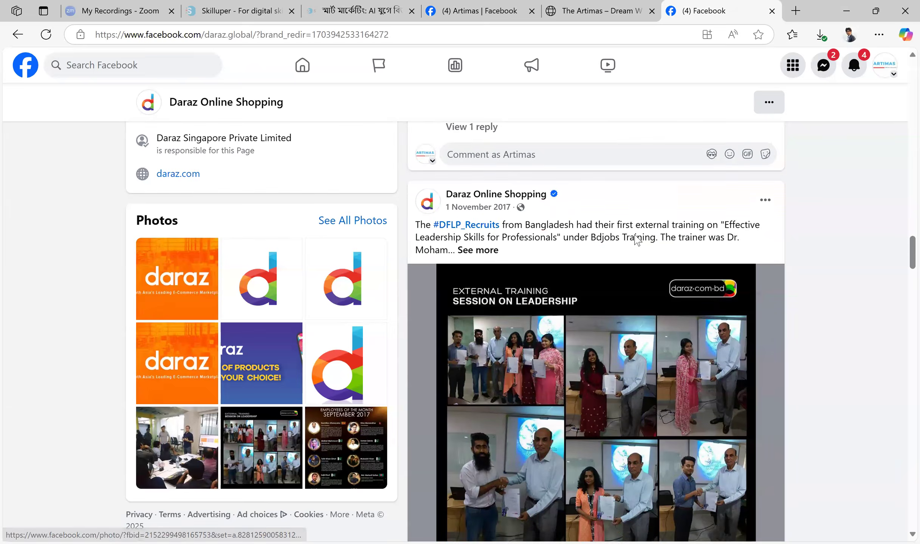
scroll(636, 240, "down", 15)
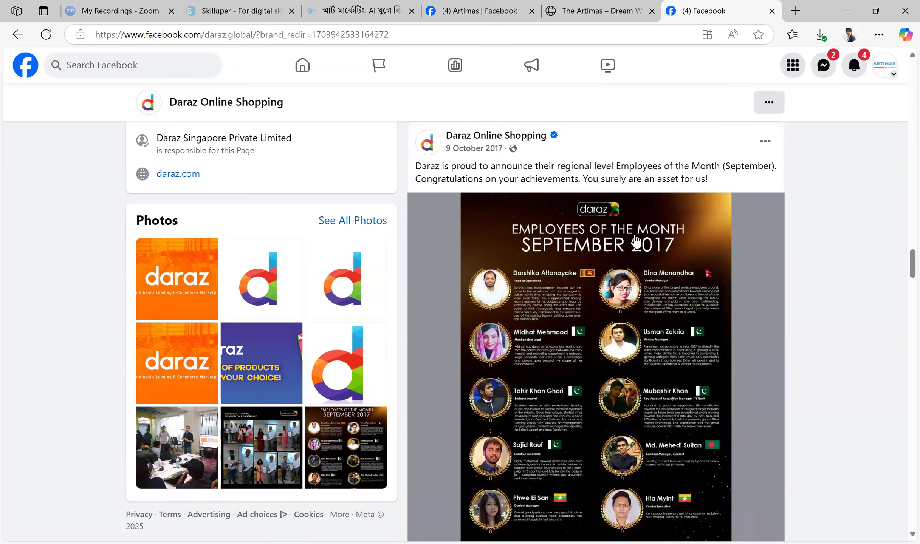
scroll(646, 234, "up", 5)
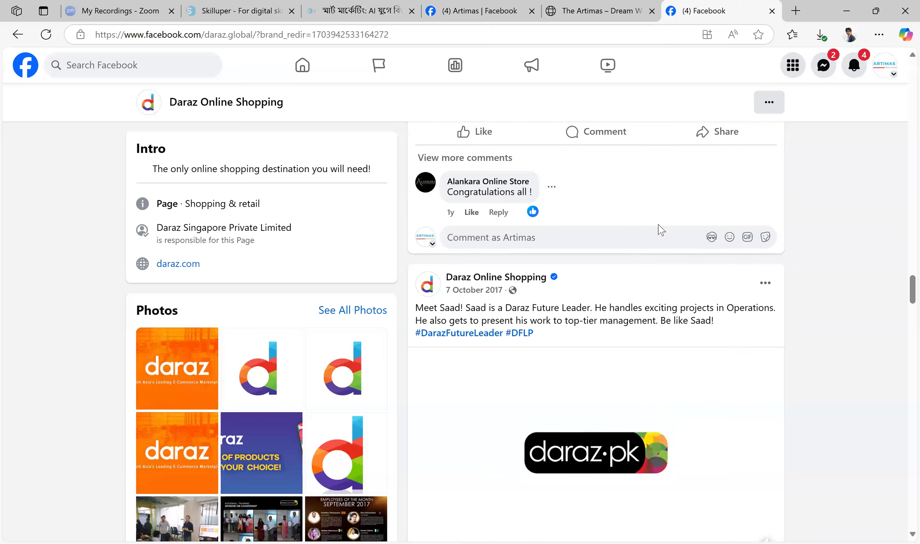
Examine the Daraz page's older 2017 posts about employees, training programs and company events
scroll(658, 226, "down", 8)
scroll(667, 225, "down", 6)
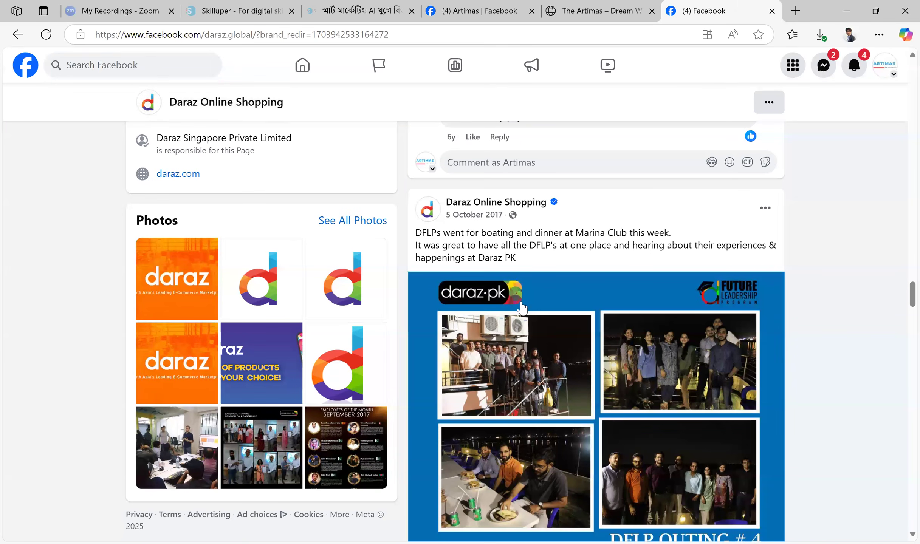
scroll(676, 265, "down", 2)
scroll(675, 266, "down", 10)
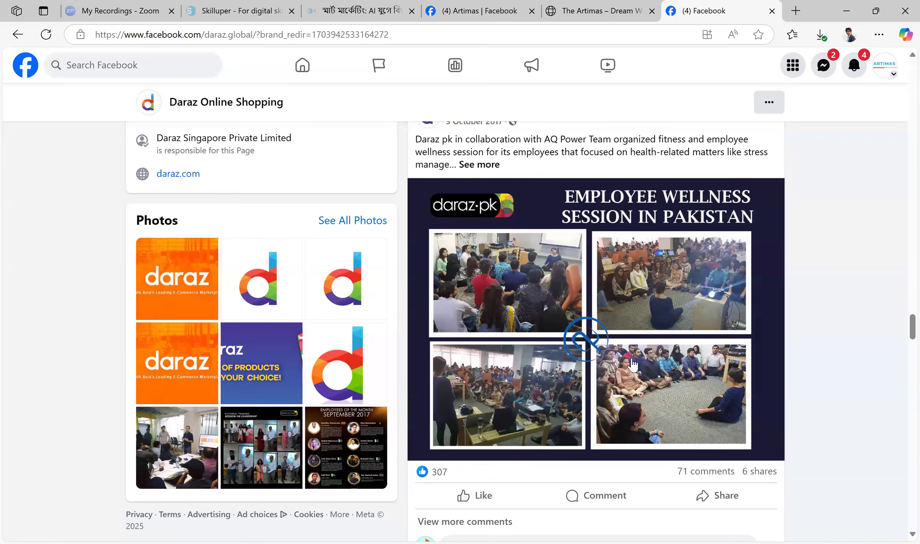
scroll(585, 328, "down", 8)
scroll(645, 272, "down", 3)
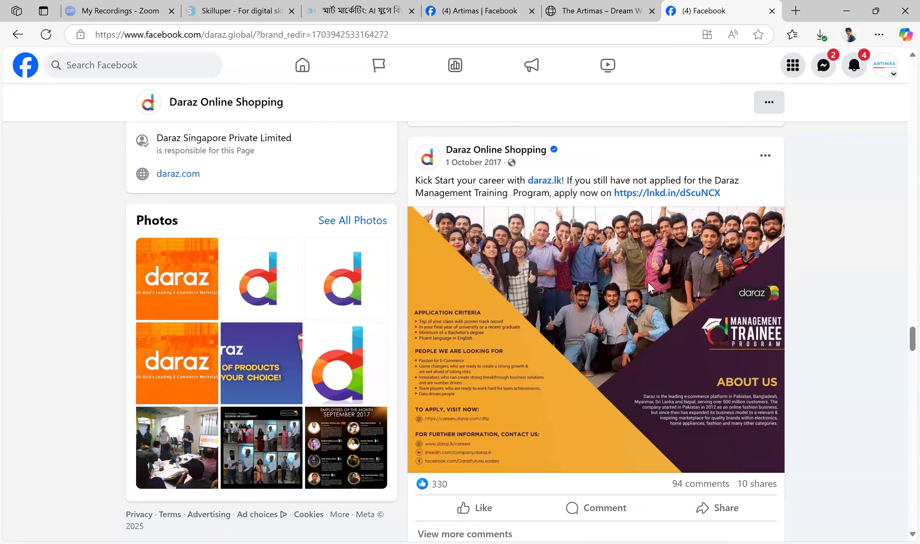
scroll(647, 281, "down", 12)
scroll(630, 278, "down", 15)
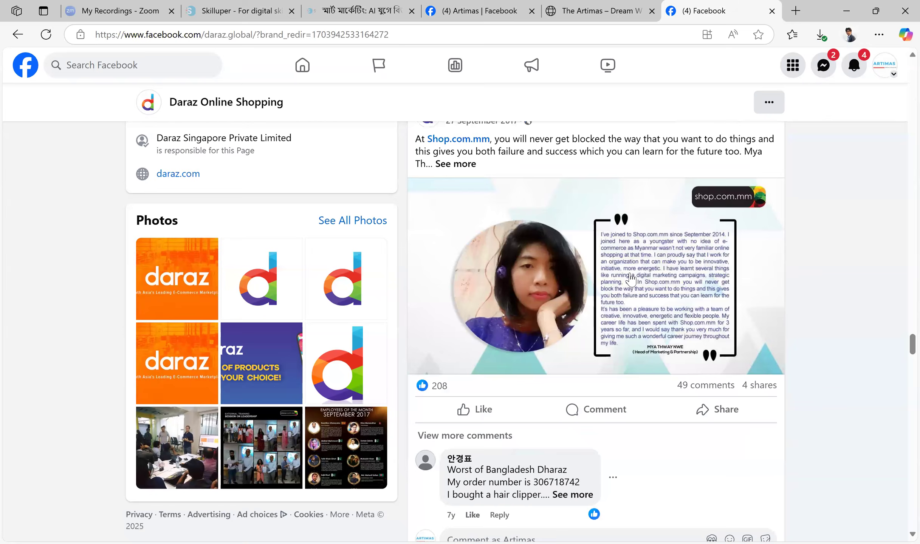
scroll(656, 247, "down", 17)
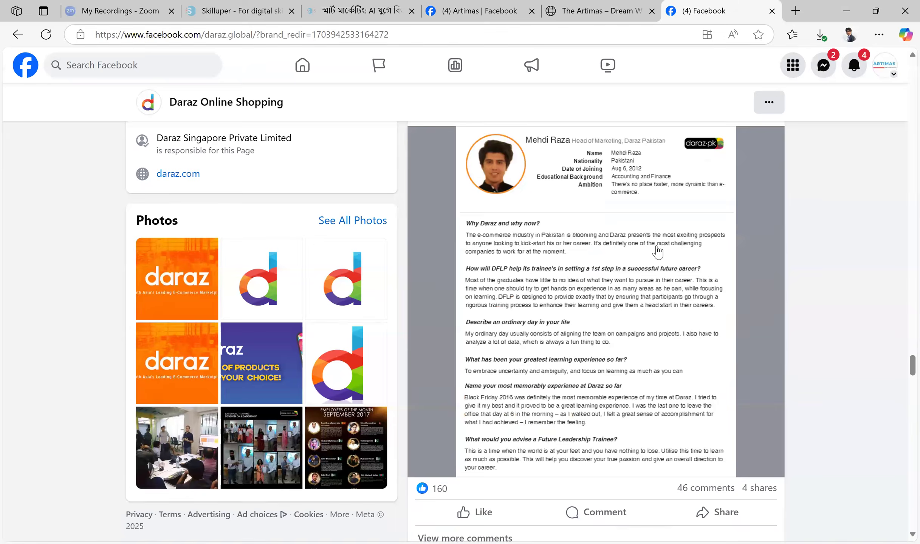
scroll(658, 251, "down", 20)
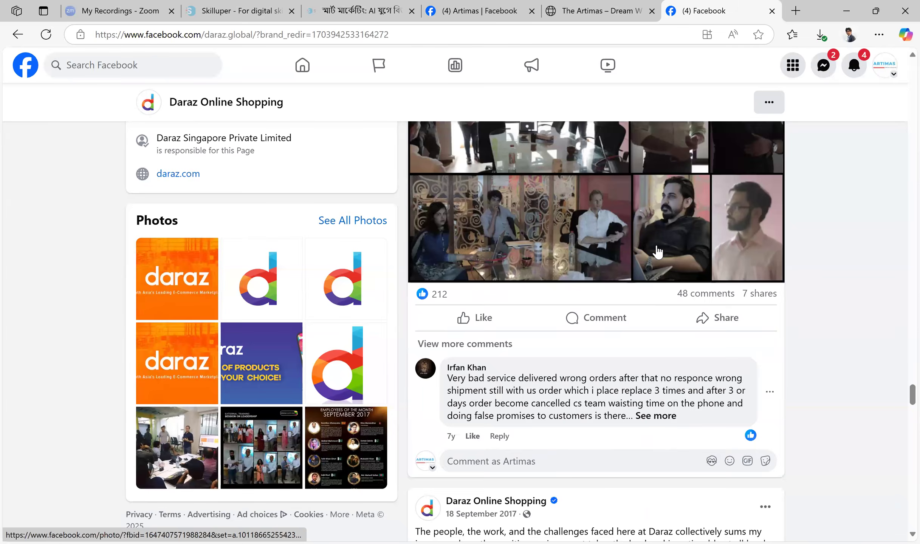
scroll(655, 246, "up", 15)
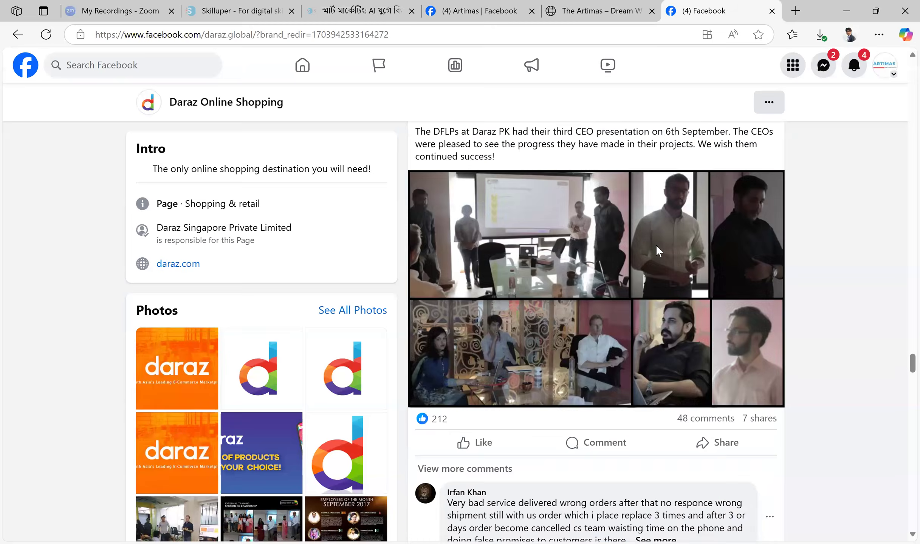
Compare the cover photo, logo and page name of the Daraz page with those of the Artimas page
left_click_drag(900, 347, 899, 86)
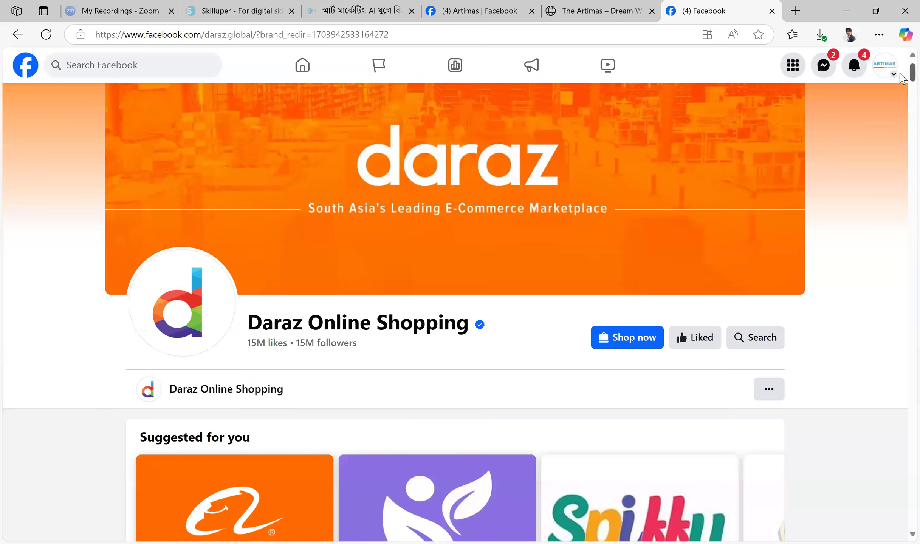
mouse_move(480, 373)
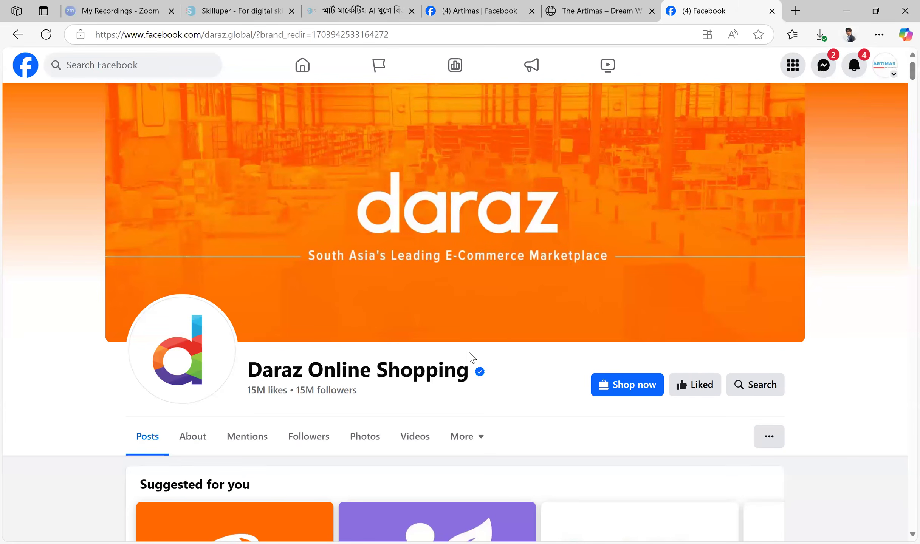
scroll(516, 311, "down", 3)
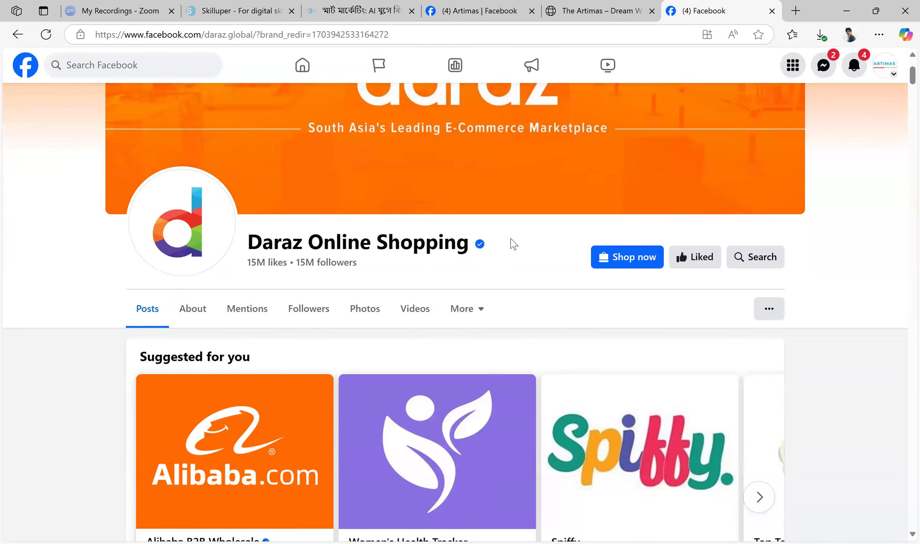
left_click(488, 9)
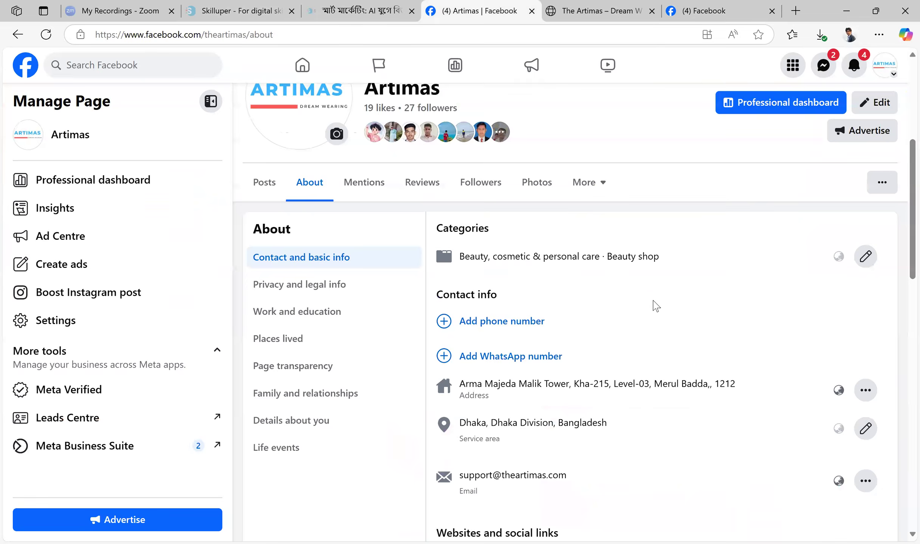
scroll(654, 305, "up", 5)
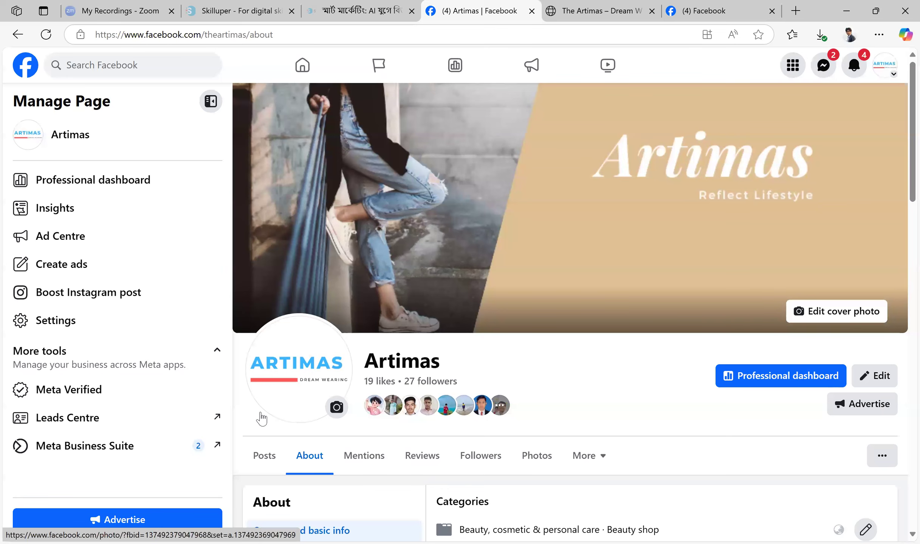
scroll(491, 306, "down", 4)
scroll(420, 331, "up", 4)
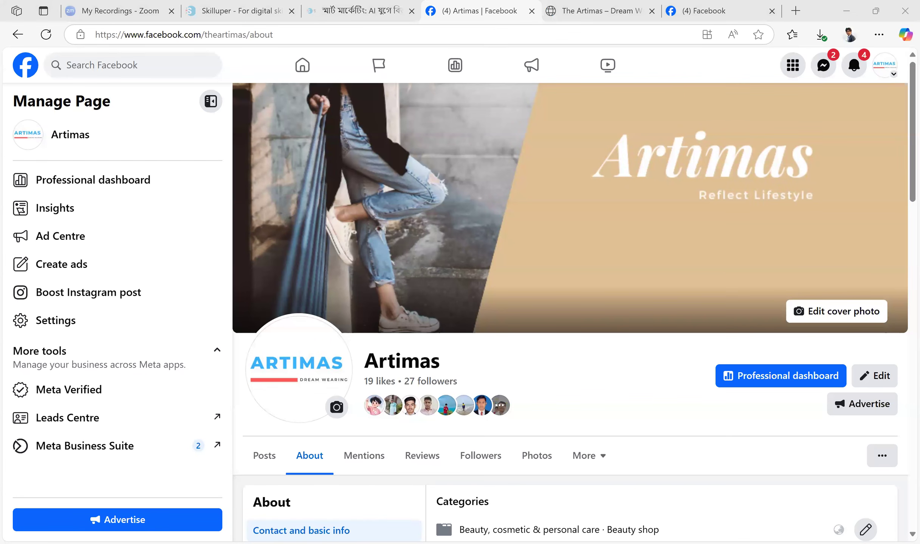
Open the copied Google Docs link to the Creating & Optimizing Facebook Page guide in a new tab and go to its optimization section
left_click(795, 12)
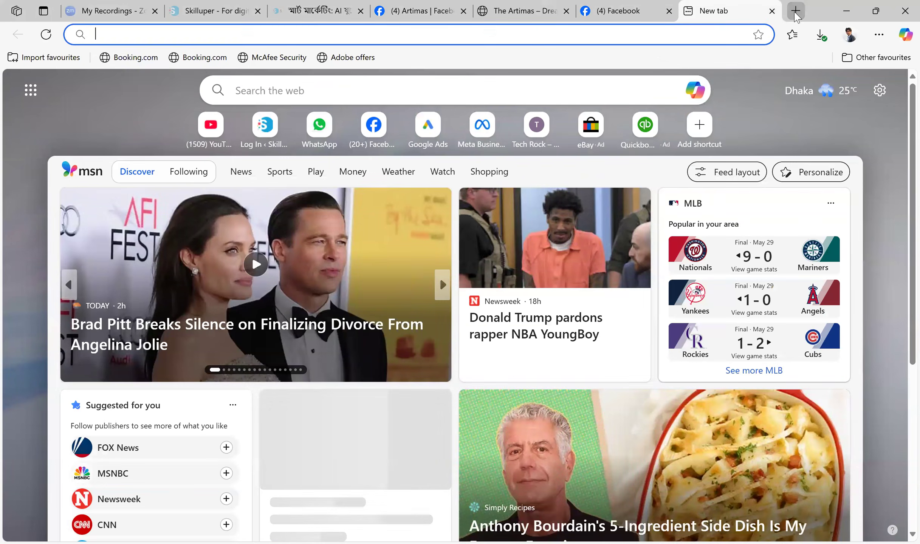
key("Return")
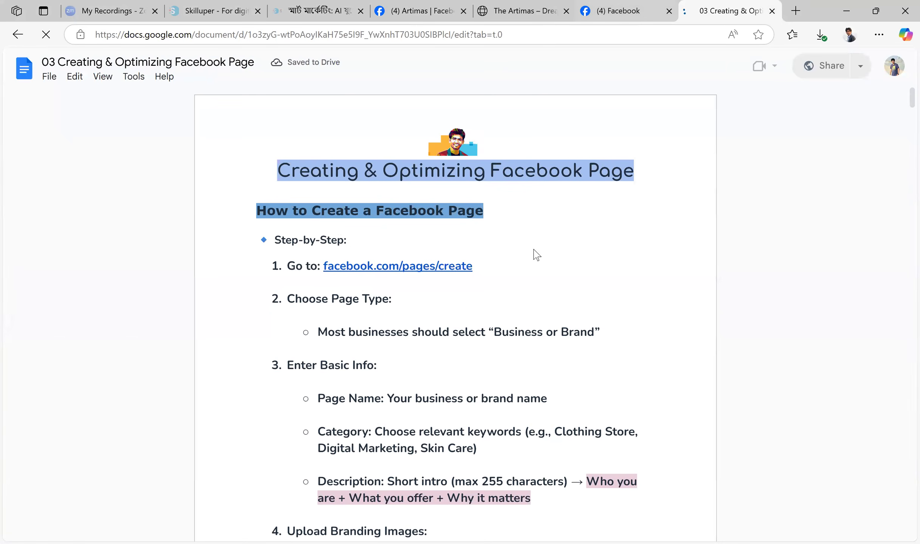
scroll(534, 254, "down", 10)
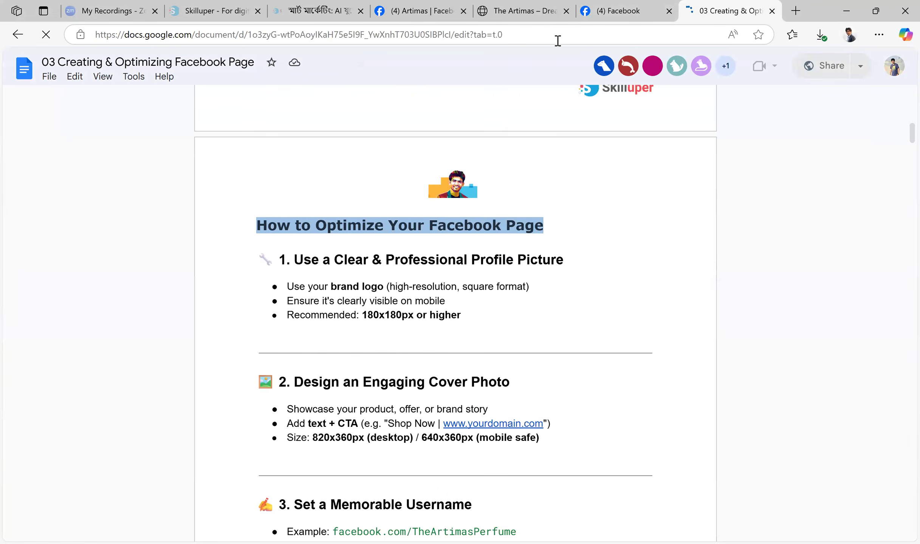
Check the Artimas profile picture against the guide, hide the document outline and examine the recommended profile picture size
left_click(422, 10)
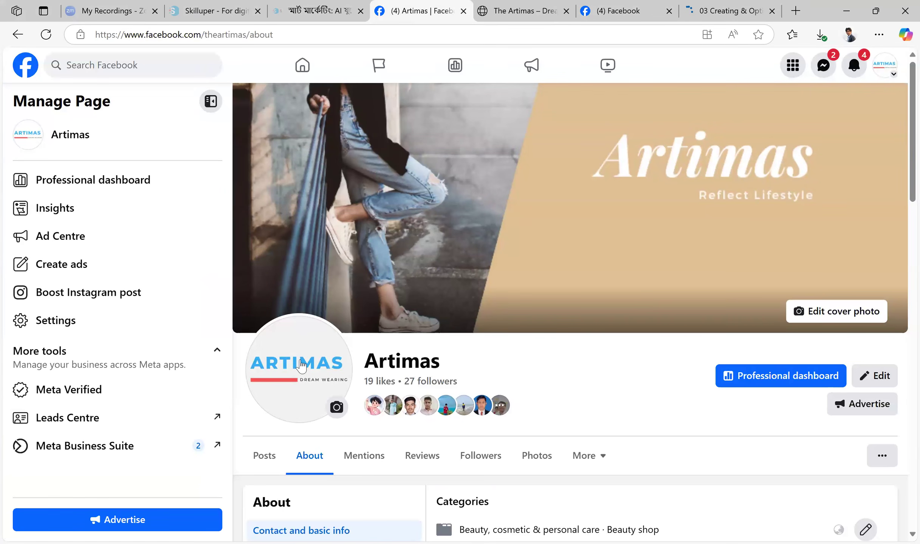
left_click(730, 11)
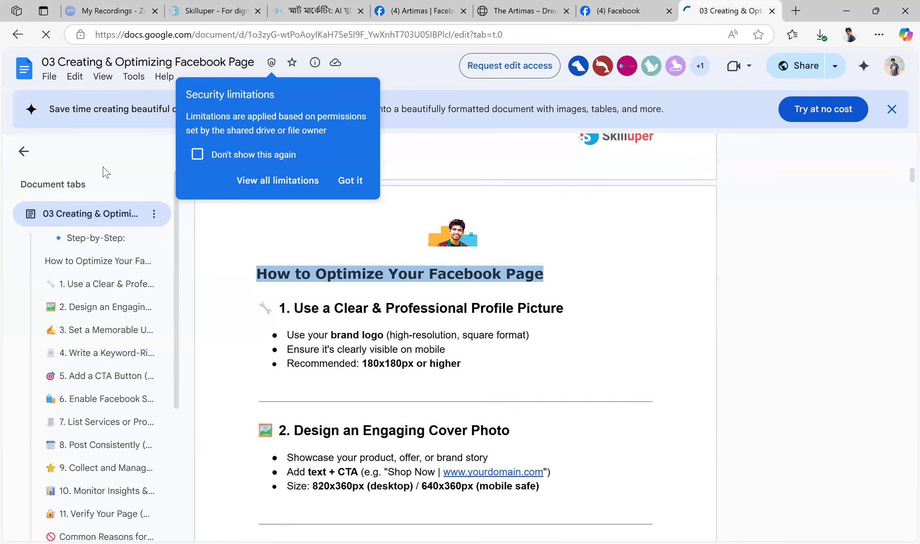
left_click(24, 152)
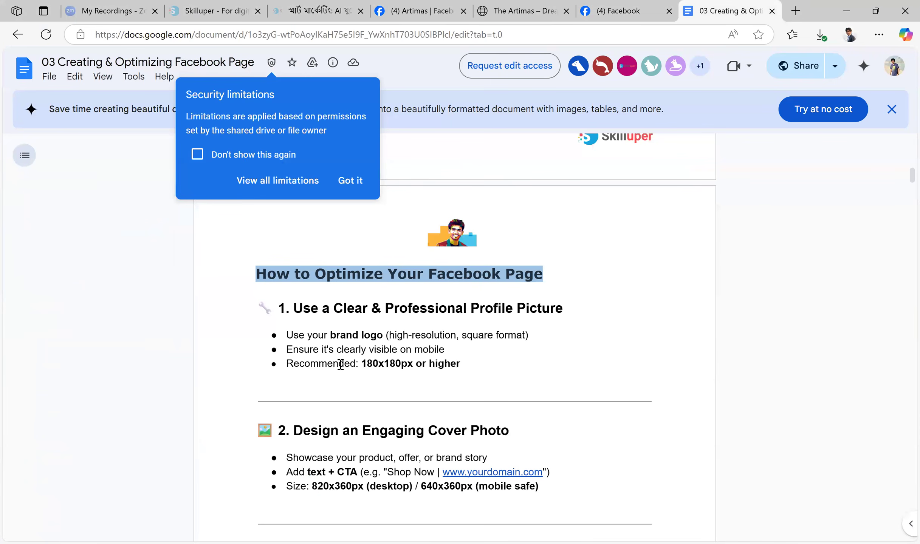
left_click_drag(361, 365, 456, 365)
left_click(487, 368)
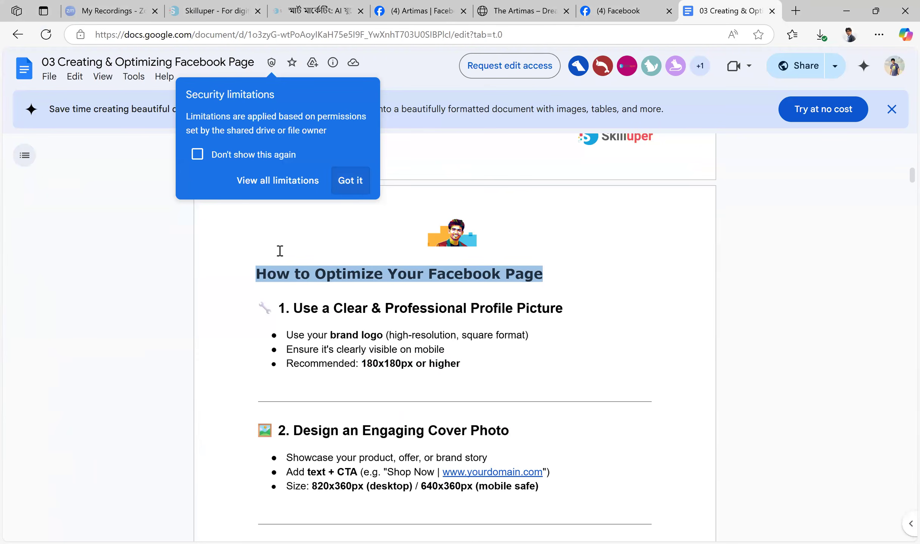
Compare the Daraz page's profile logo with the Artimas profile picture and return to the Daraz page
key("ctrl+shift+Tab")
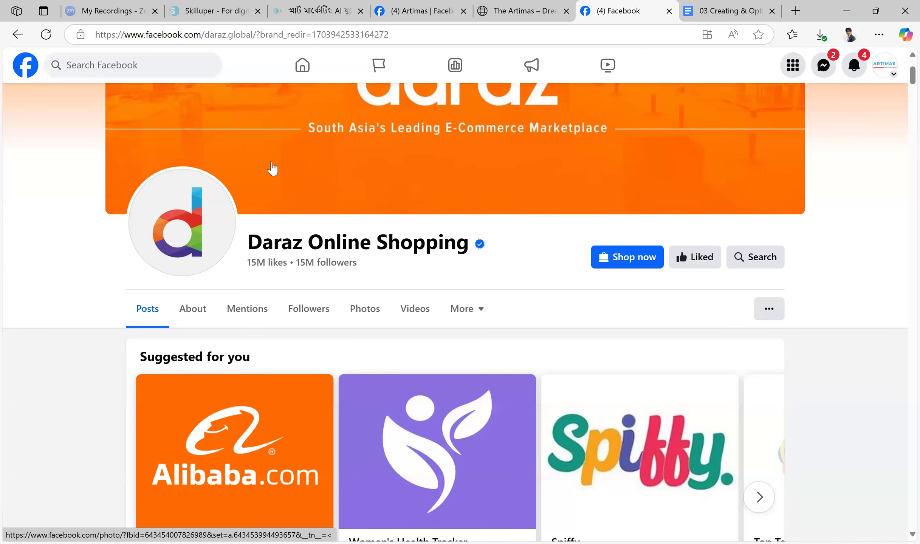
left_click(418, 6)
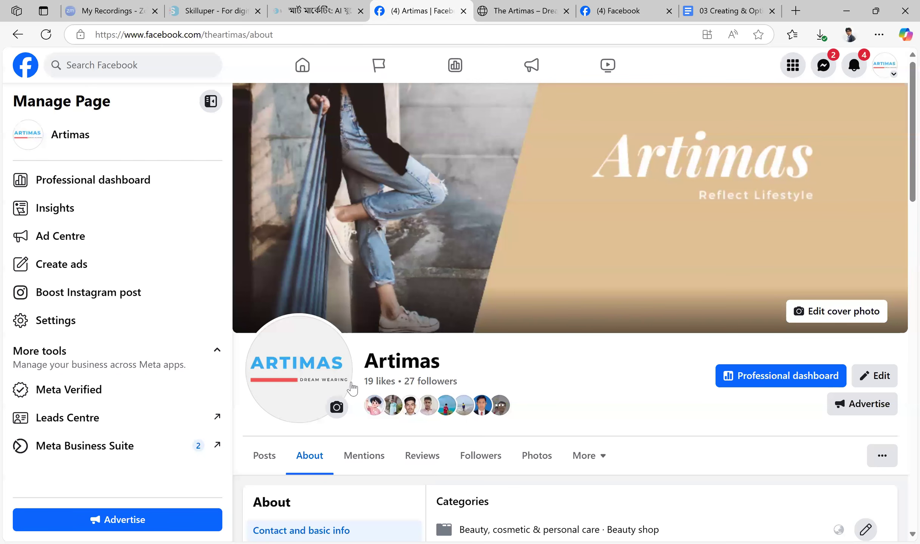
left_click(621, 11)
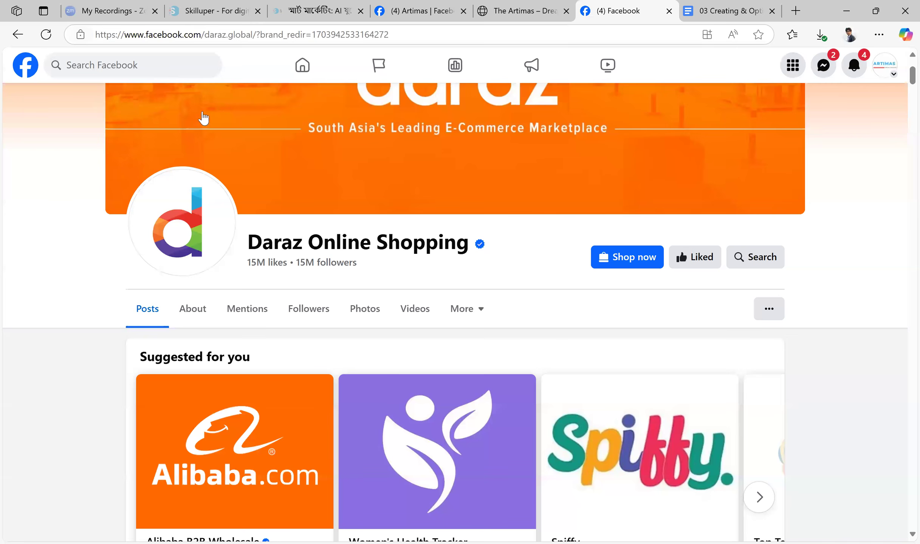
Search Facebook for grameenphone and open the Grameenphone page
left_click(150, 63)
type("gr")
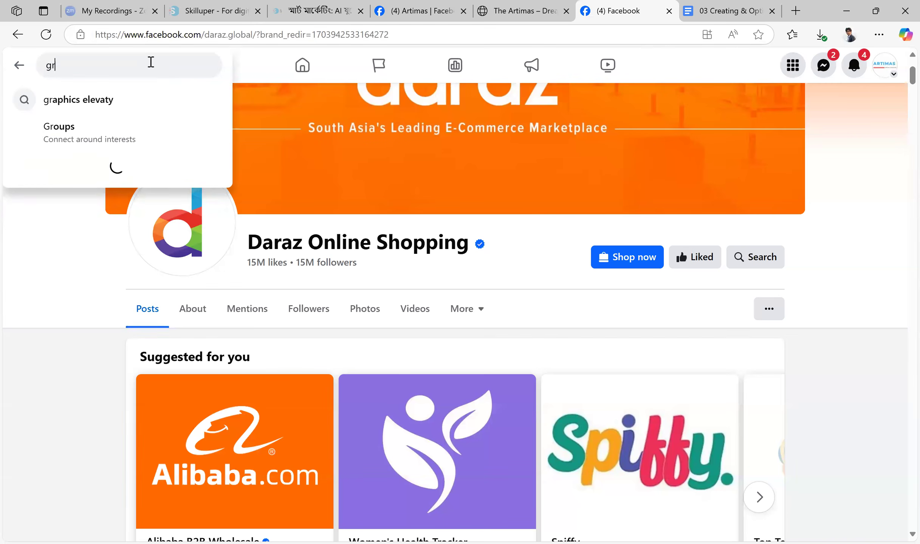
type("apmeen")
key("BackSpace")
key("BackSpace")
key("BackSpace")
key("BackSpace")
key("BackSpace")
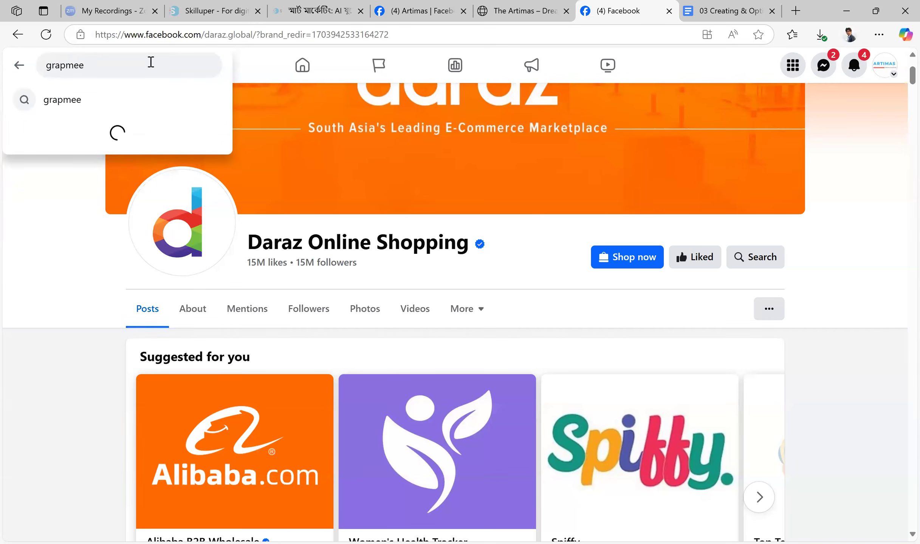
type("meenp")
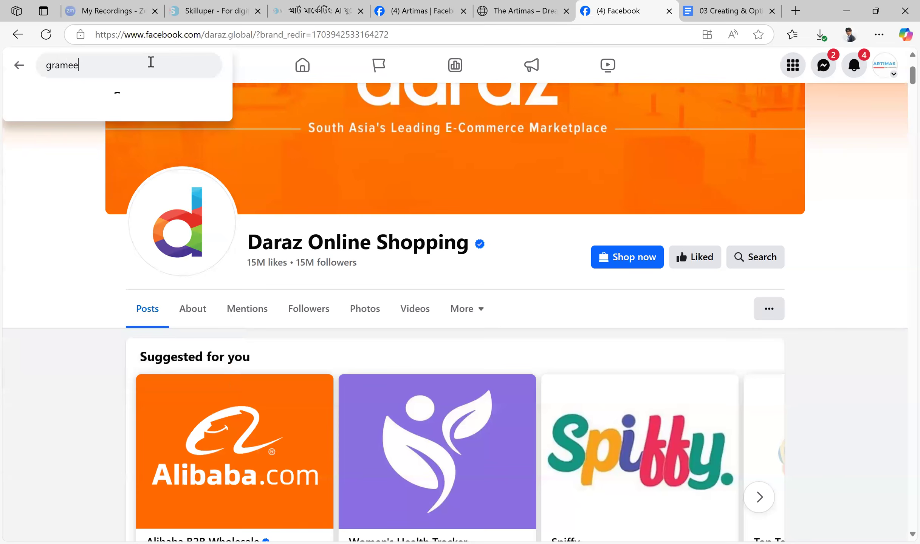
type("hone")
key("Return")
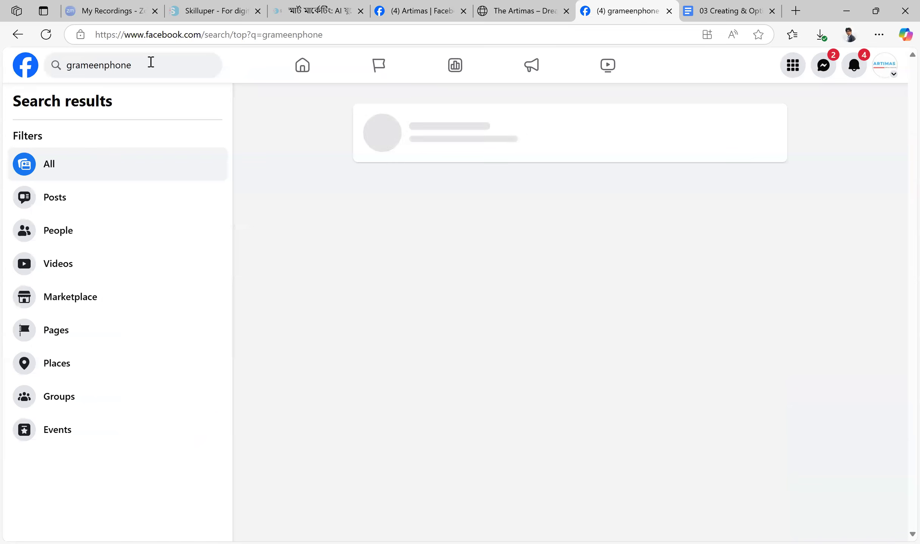
left_click(476, 129)
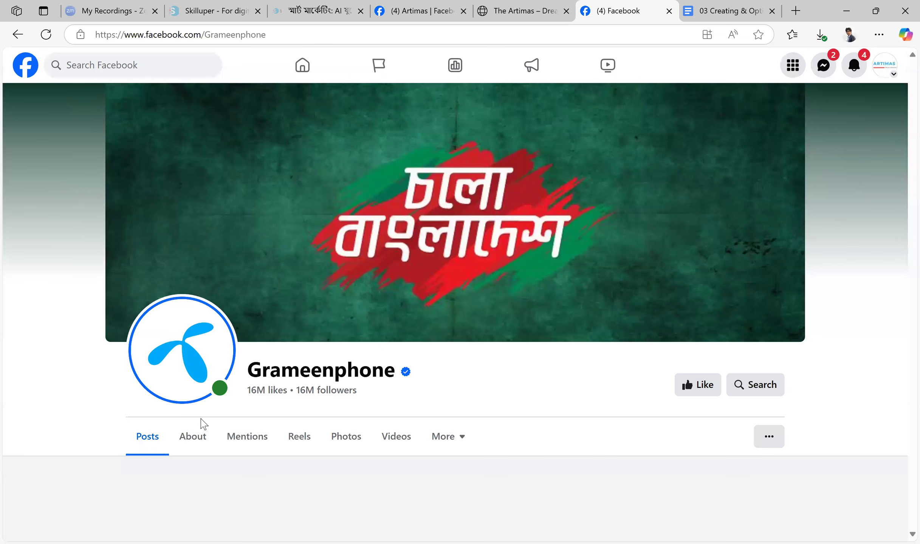
Highlight the Grameenphone page name and examine the page's intro, contact details, featured videos and posts
left_click_drag(245, 367, 404, 370)
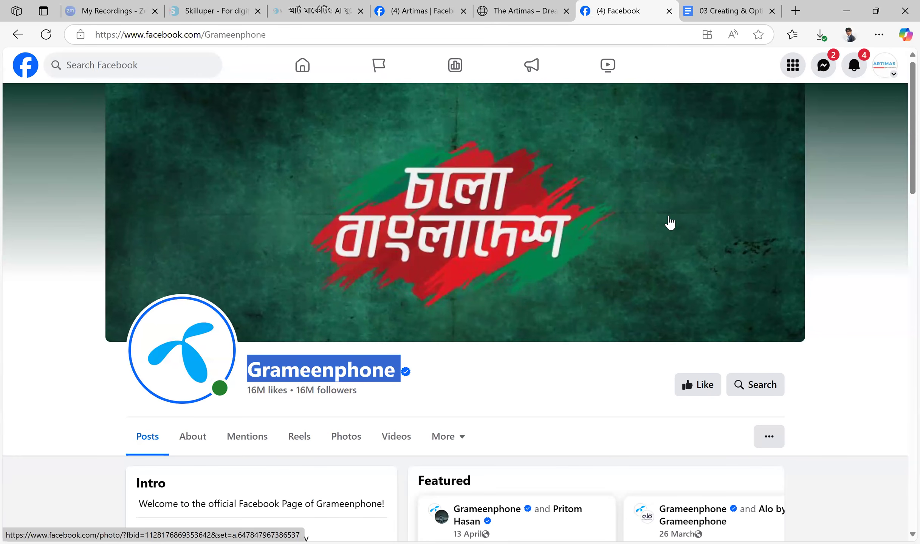
scroll(670, 223, "down", 2)
scroll(530, 263, "down", 8)
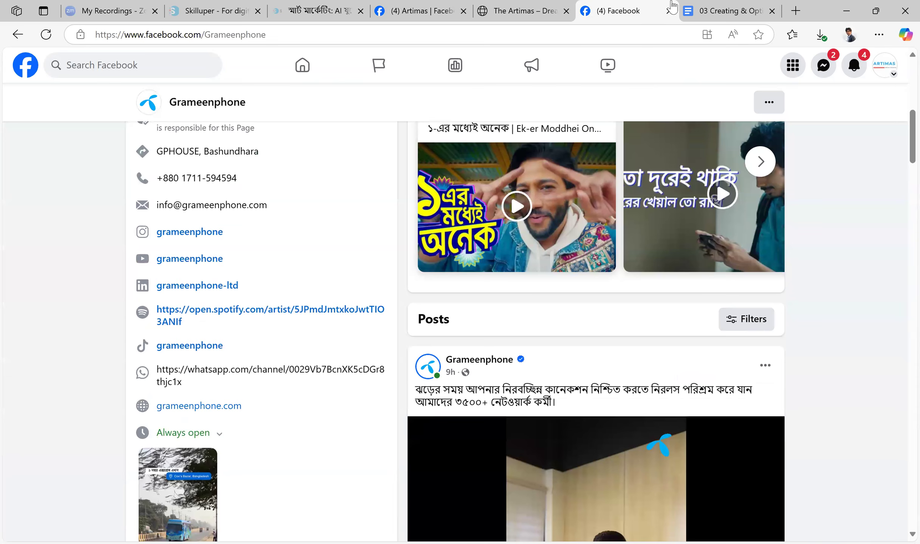
Compare the Artimas page's cover photo and branding with Grameenphone's, using the optimization guide as reference
left_click(423, 9)
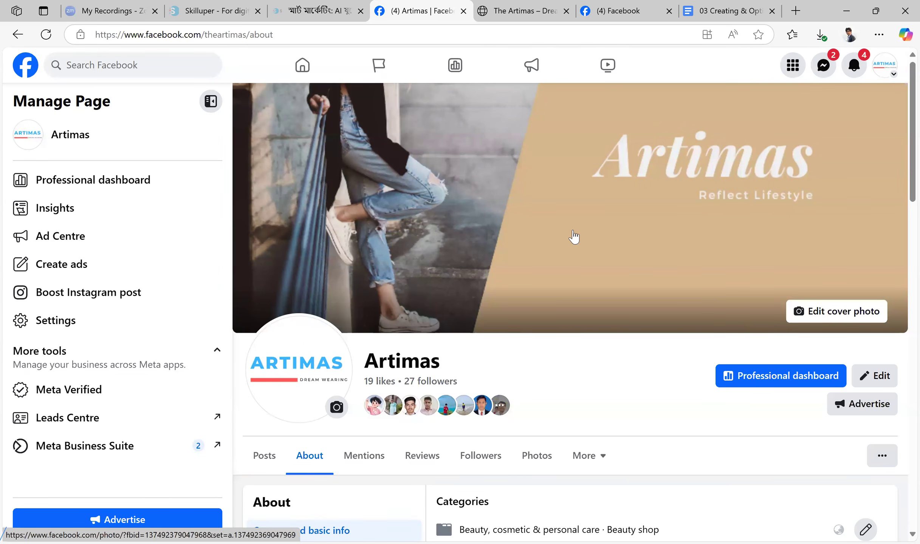
left_click(722, 11)
left_click(638, 7)
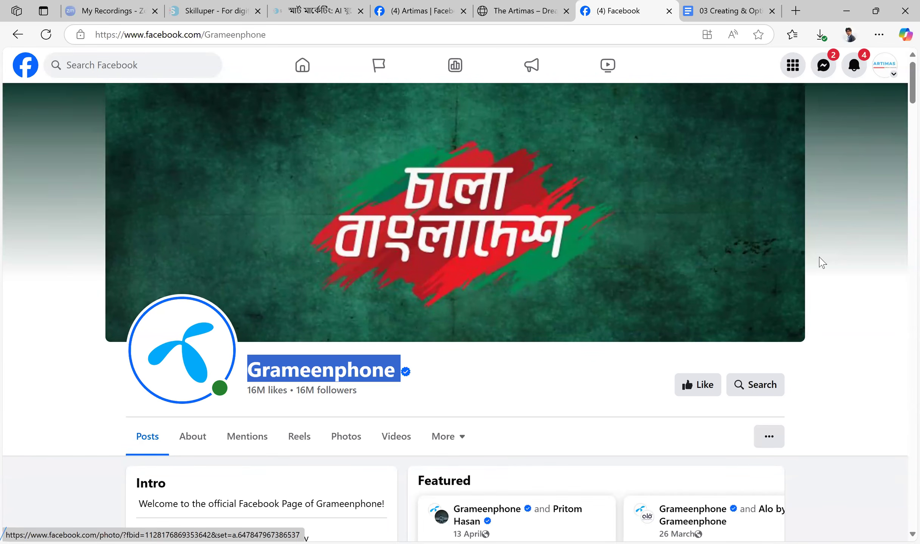
left_click(421, 11)
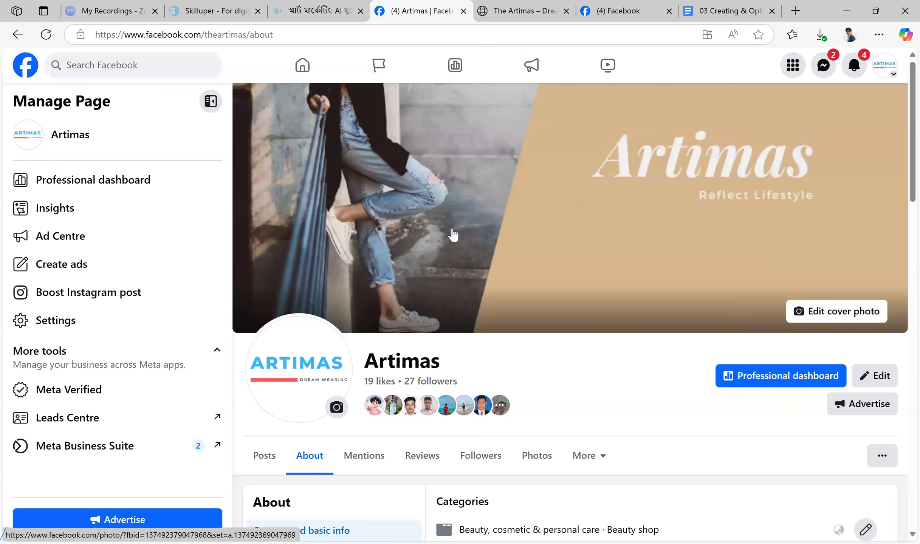
left_click(644, 6)
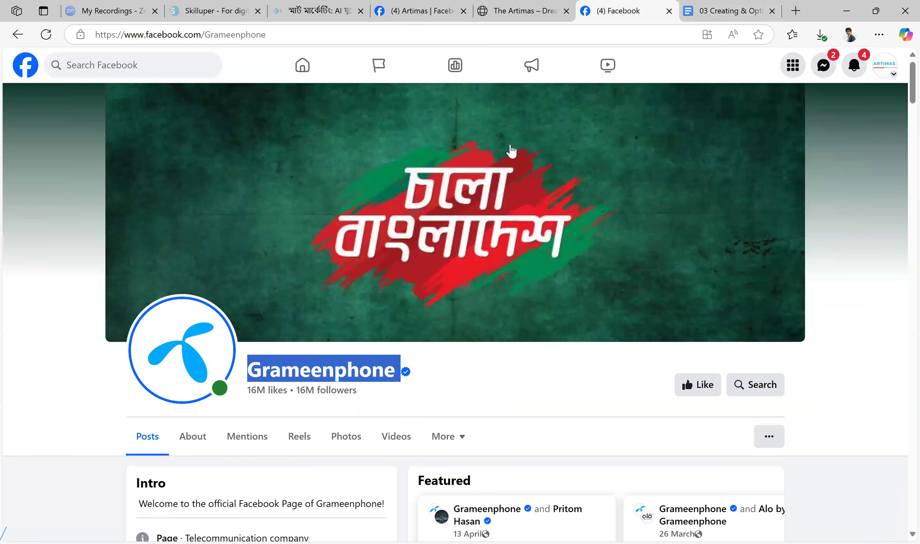
scroll(663, 267, "down", 3)
scroll(669, 260, "up", 3)
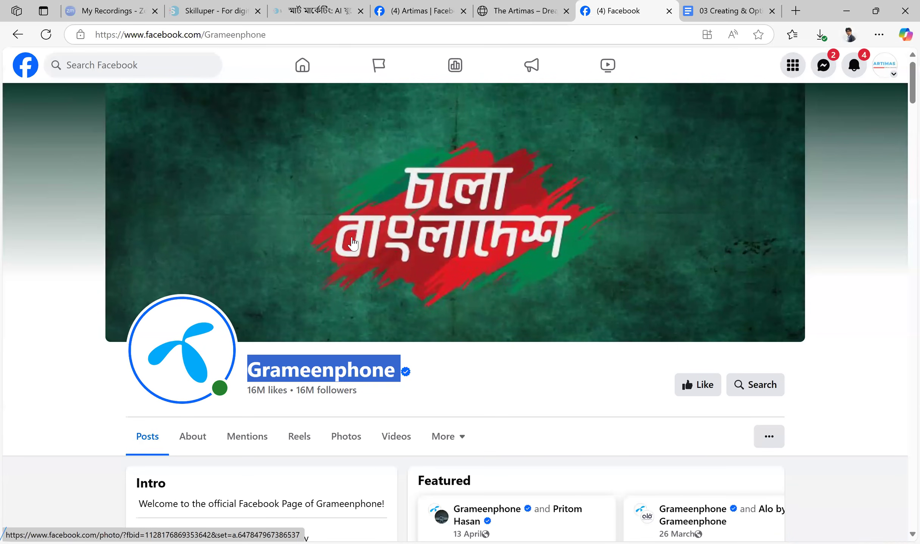
Examine the Grameenphone page's posts and photos, and return to the Artimas page
scroll(502, 241, "down", 15)
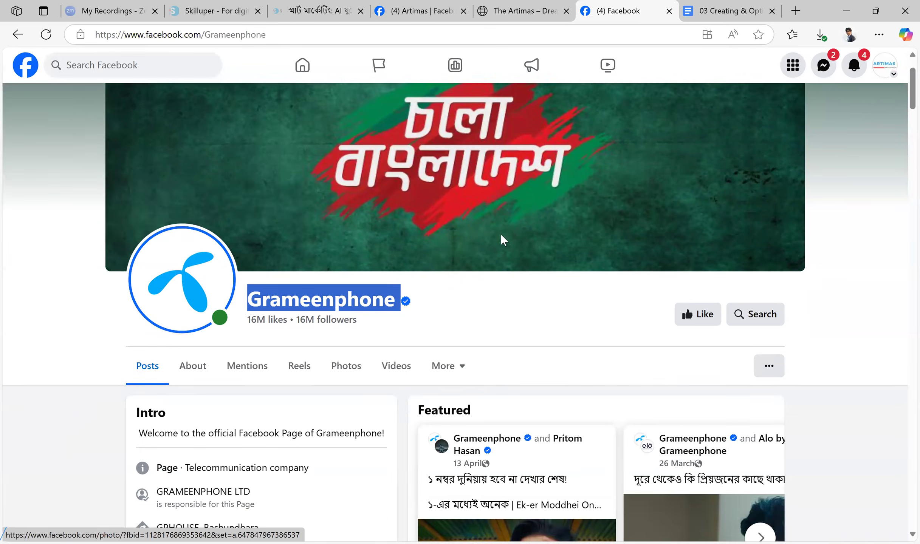
scroll(571, 255, "down", 8)
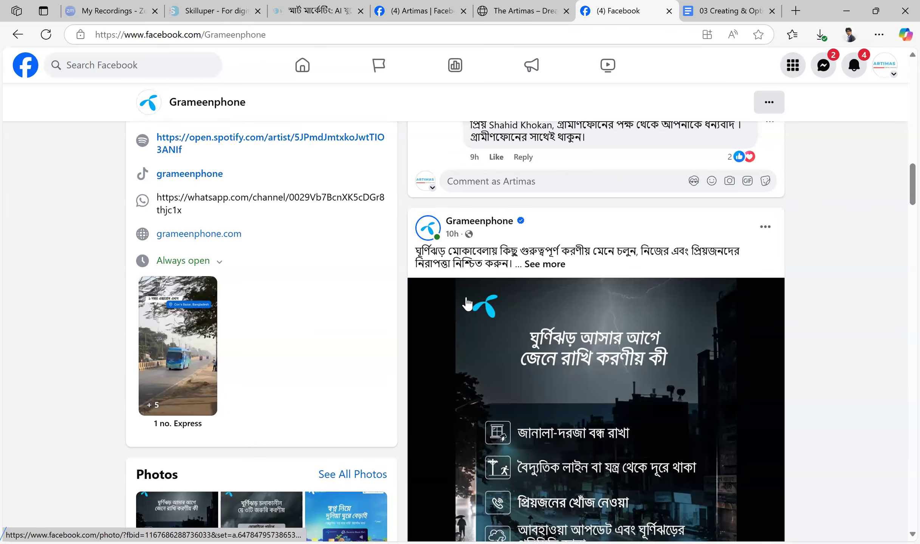
scroll(467, 304, "down", 3)
scroll(501, 208, "down", 14)
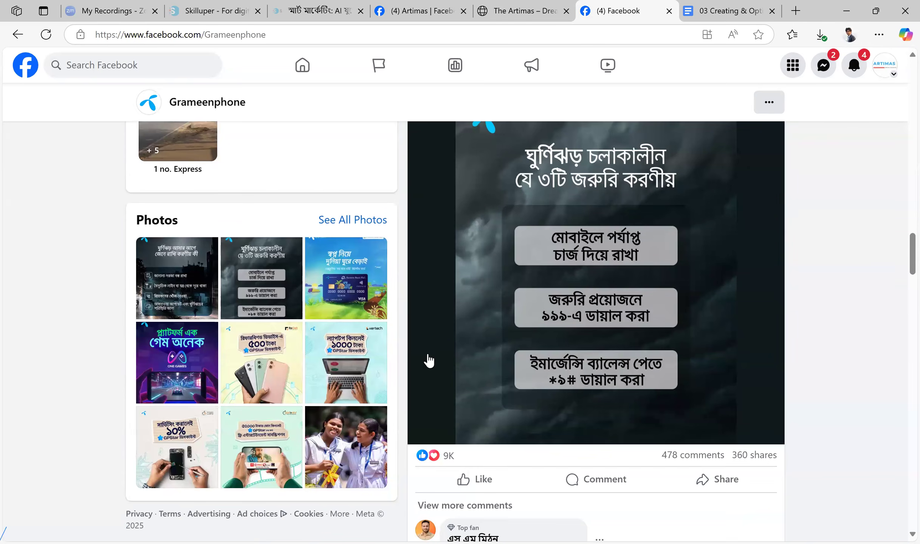
scroll(652, 320, "down", 13)
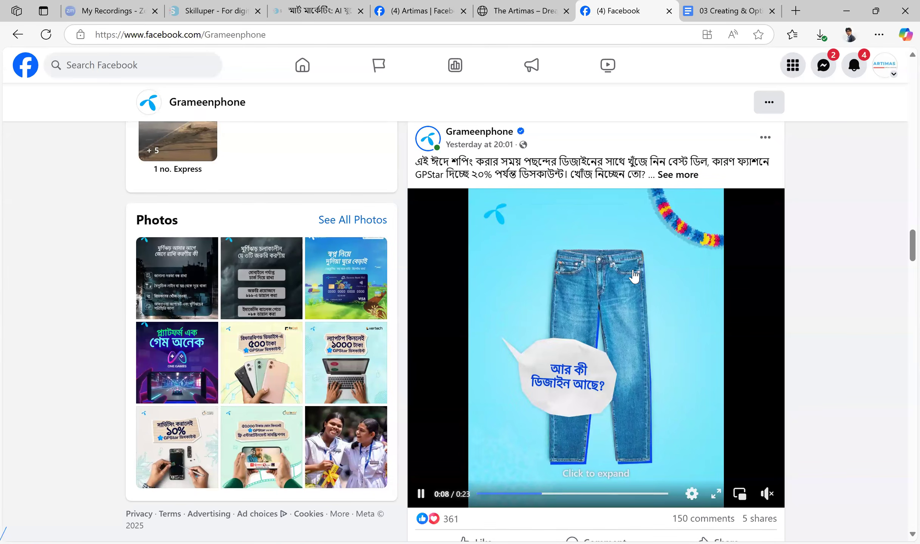
left_click(434, 11)
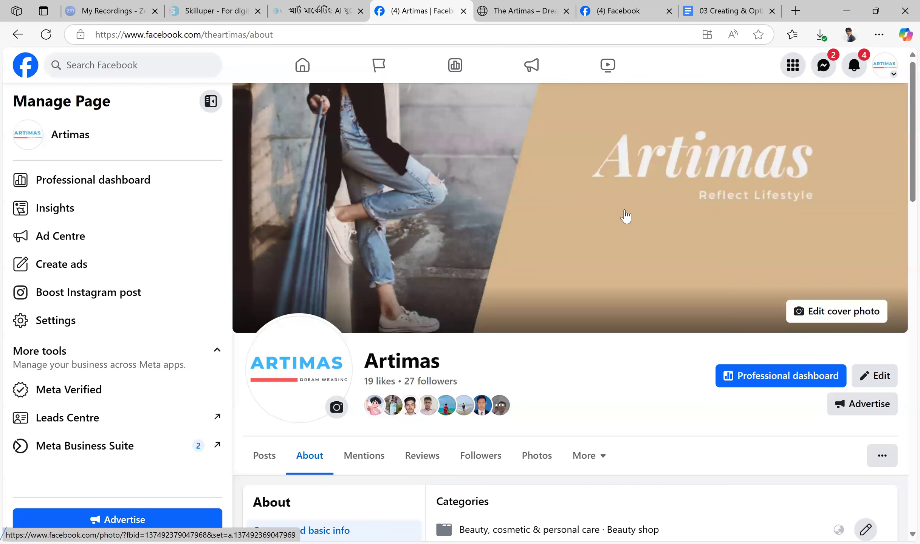
Highlight the 820x360px desktop and 640x360px mobile safe cover photo sizes in the Facebook page optimization guide
left_click(739, 5)
scroll(544, 366, "down", 5)
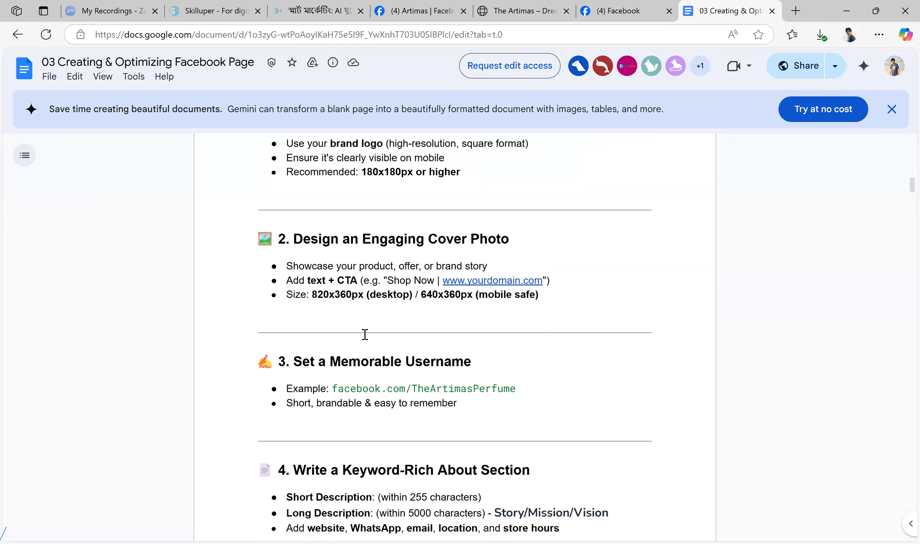
left_click_drag(312, 294, 354, 296)
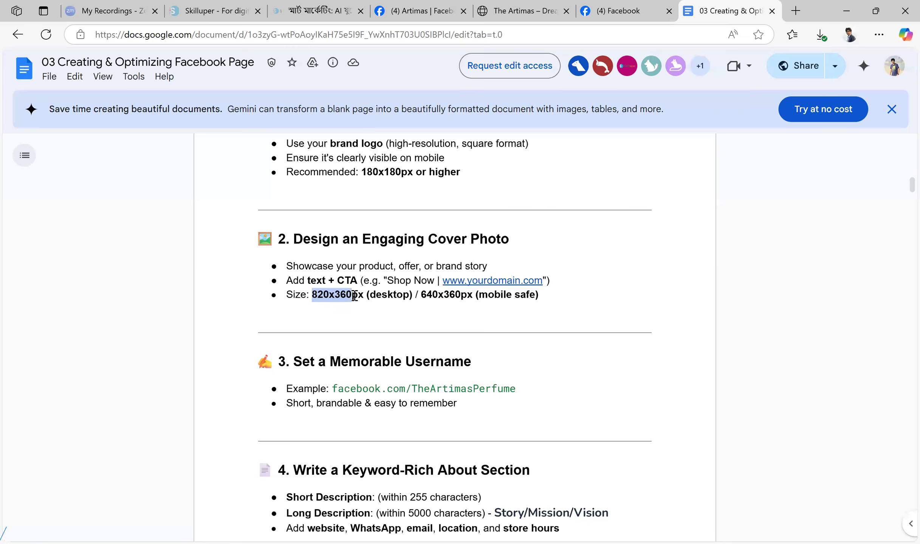
left_click(497, 314)
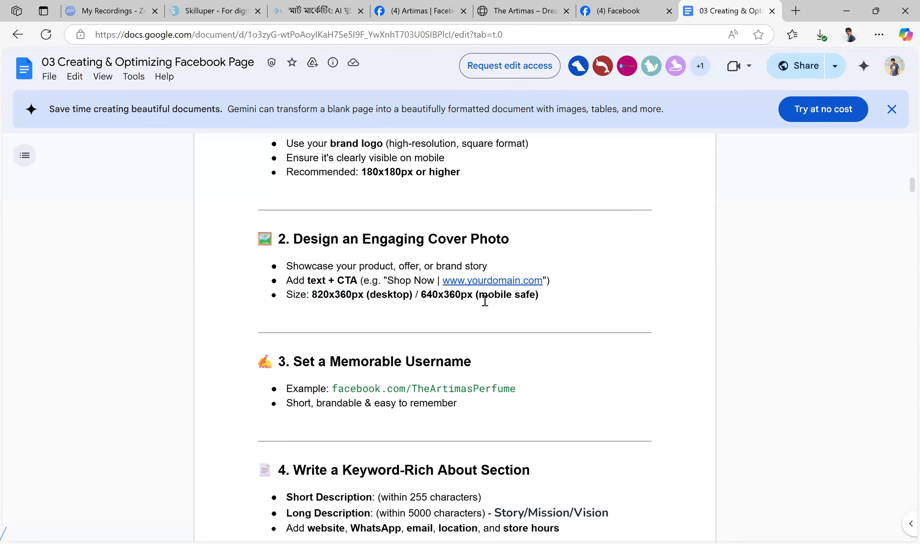
left_click_drag(479, 296, 536, 295)
left_click_drag(421, 295, 470, 298)
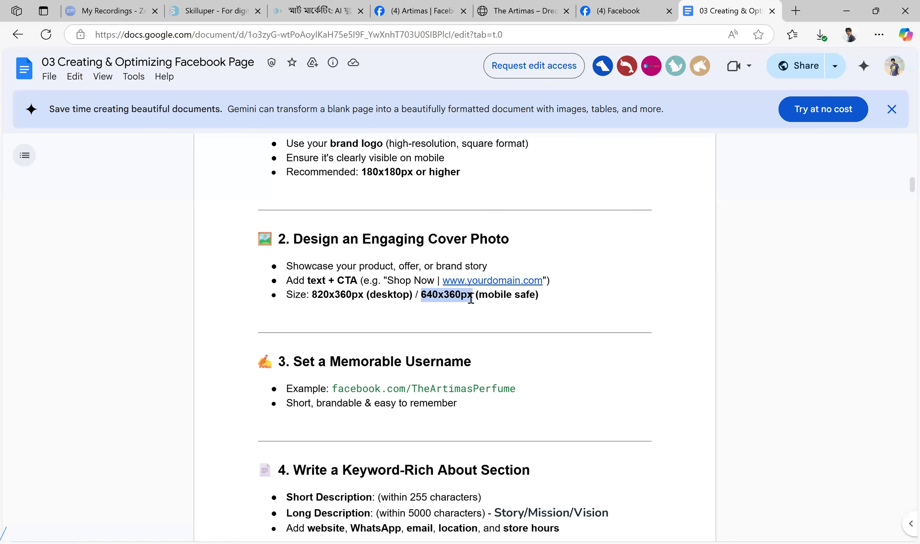
left_click(471, 298)
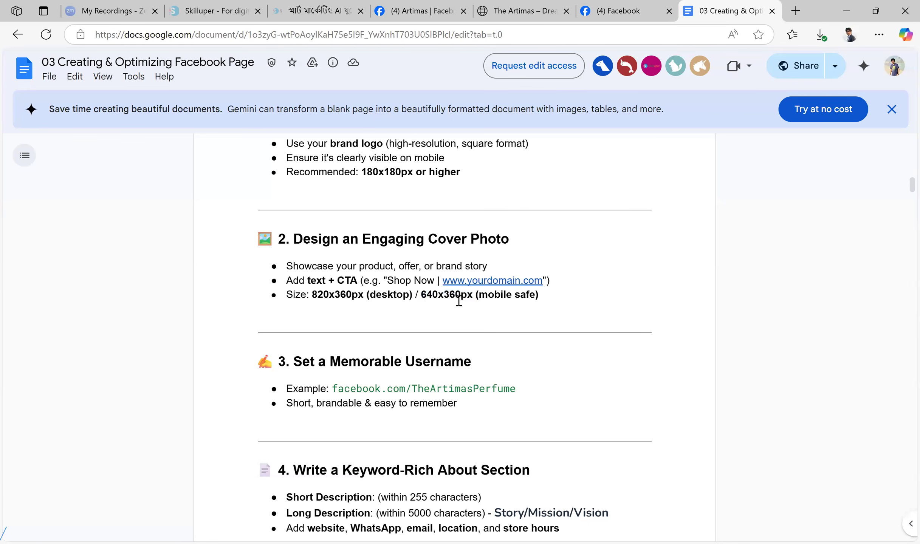
View the Grameenphone and Artimas pages, and highlight the guide's desktop and mobile cover photo sizes again
left_click(632, 10)
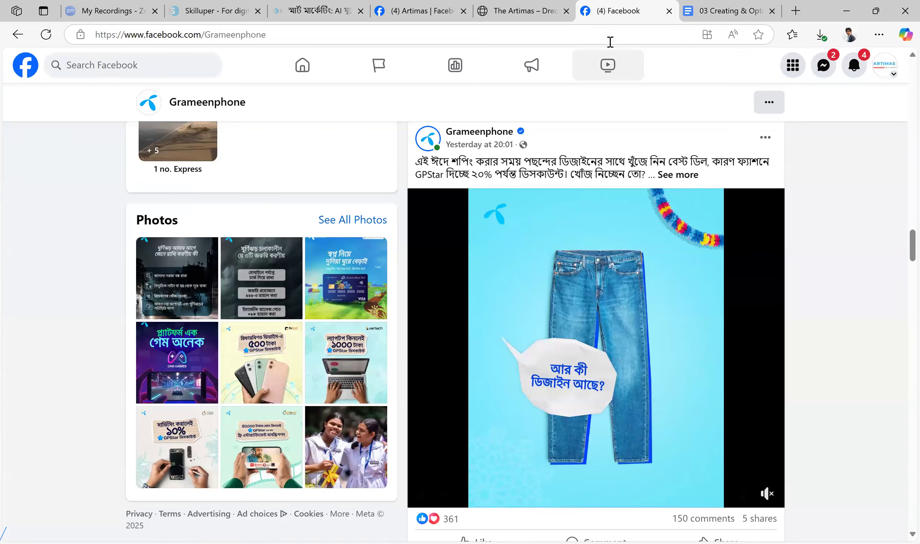
left_click(431, 10)
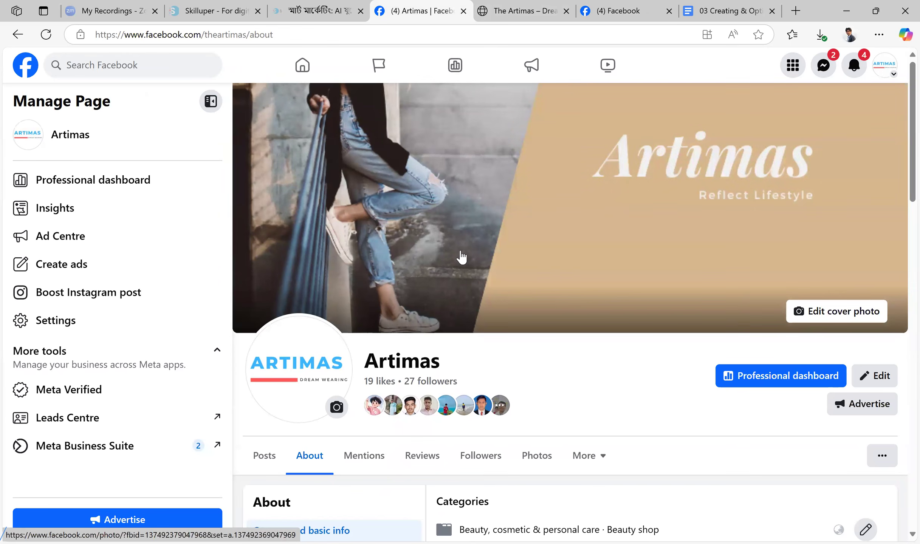
left_click(724, 7)
left_click(721, 9)
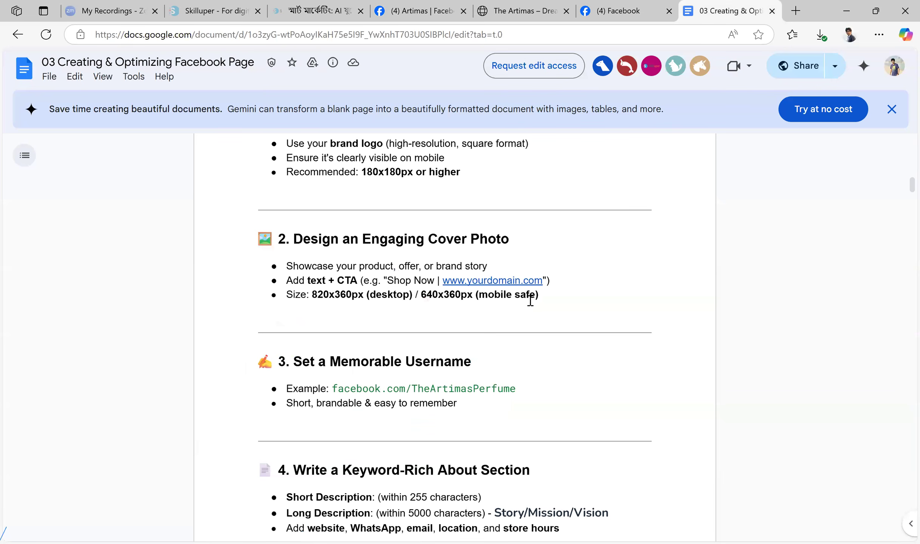
left_click_drag(312, 294, 415, 292)
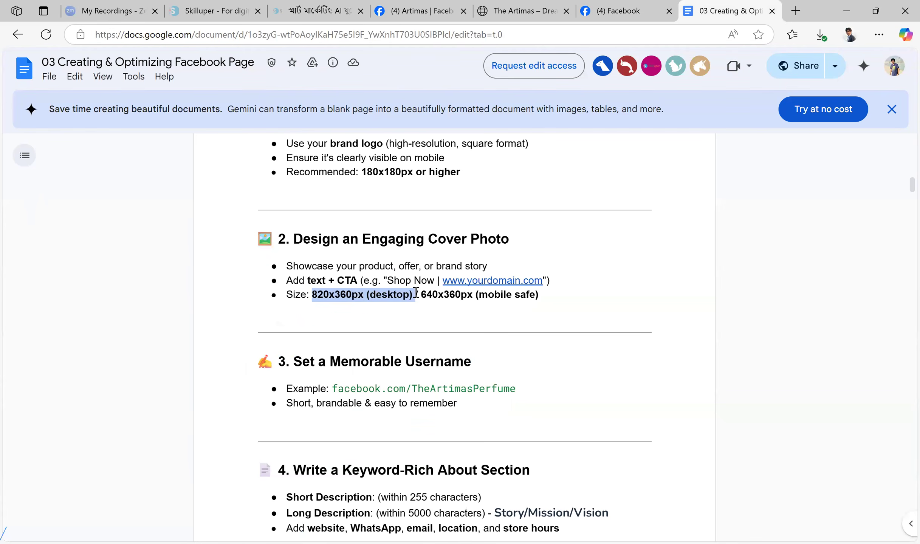
left_click(415, 293)
left_click_drag(418, 295, 473, 293)
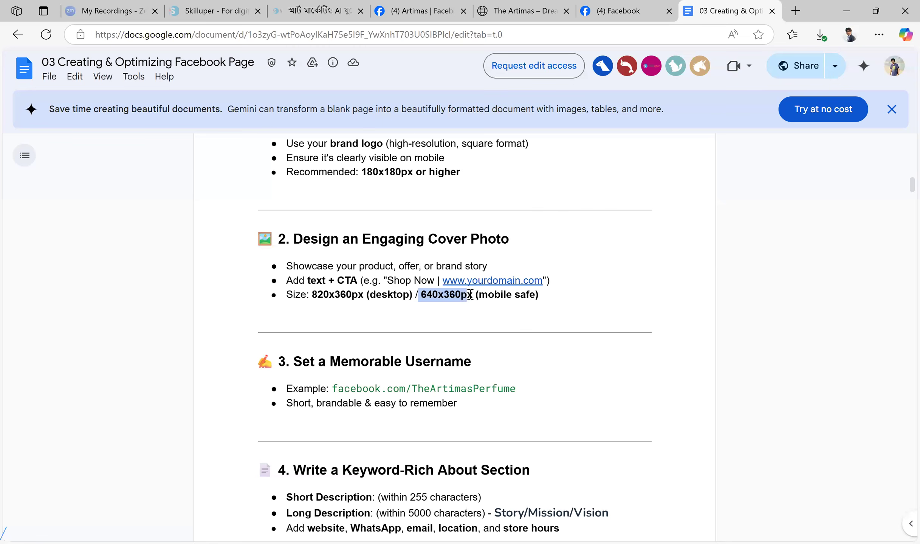
left_click(423, 293)
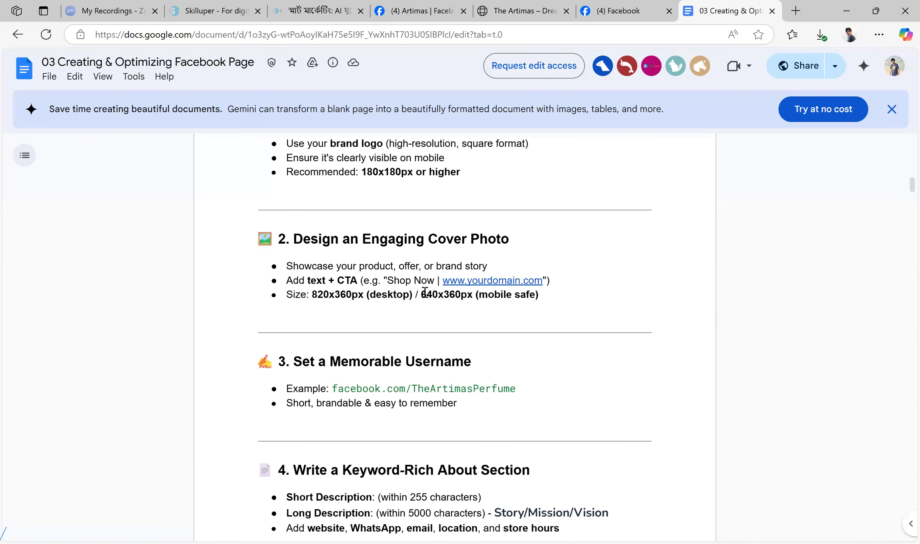
Check the Artimas cover photo against the guide's 820x360px size, revisiting the Grameenphone page for comparison
left_click(647, 11)
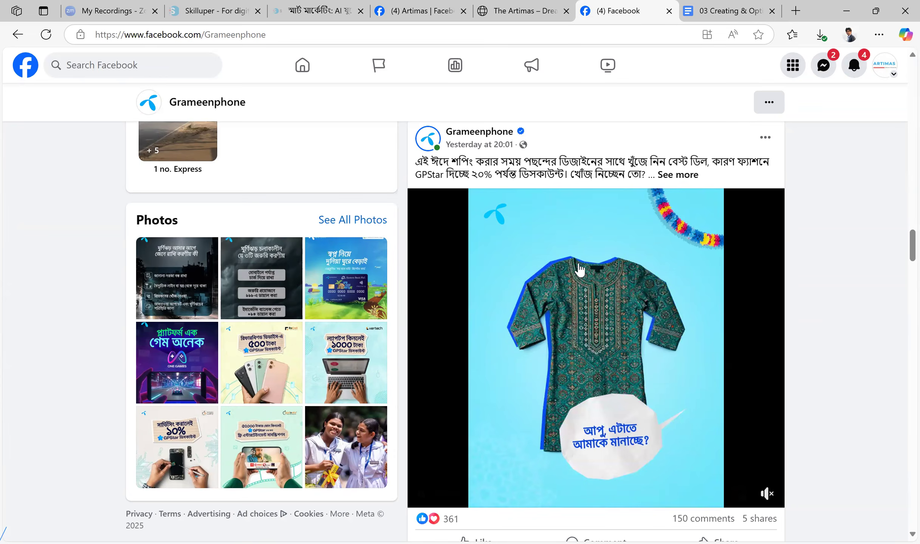
left_click(424, 15)
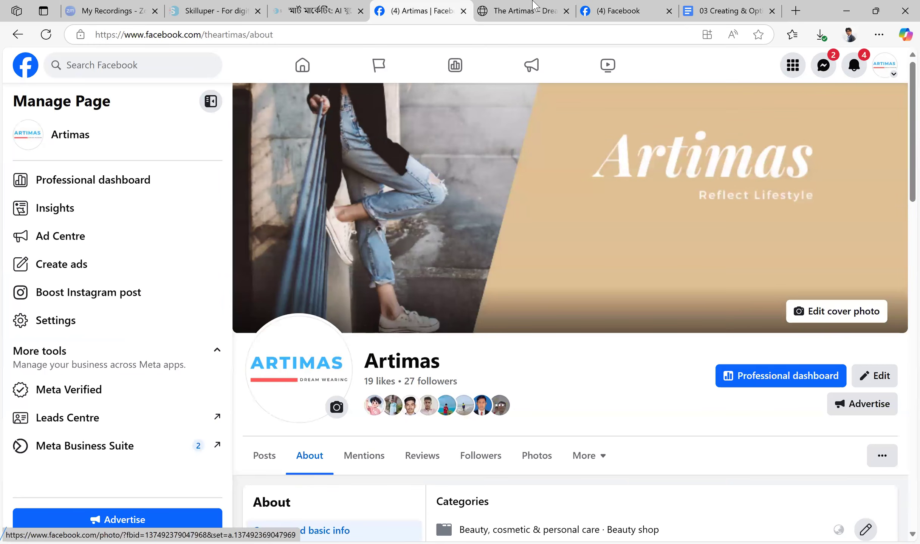
left_click(728, 12)
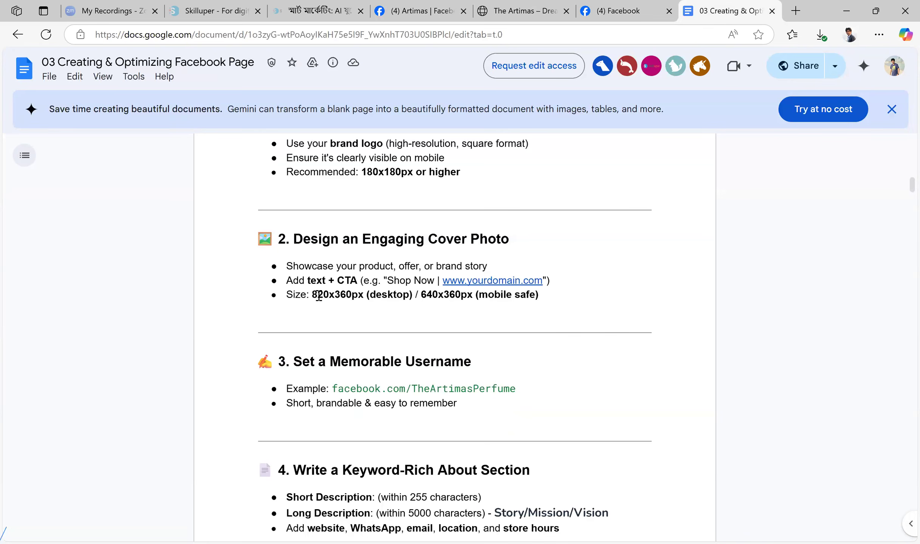
left_click_drag(312, 295, 359, 297)
left_click(359, 297)
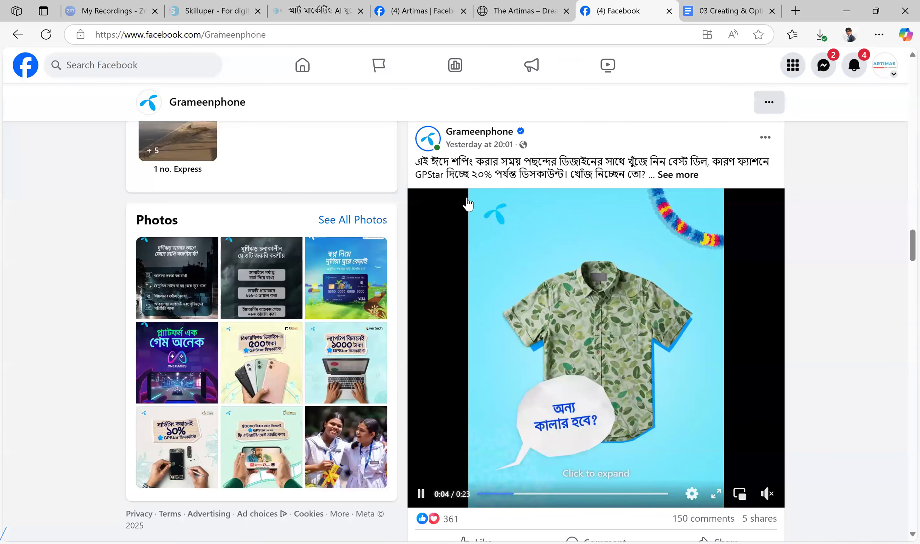
left_click(624, 10)
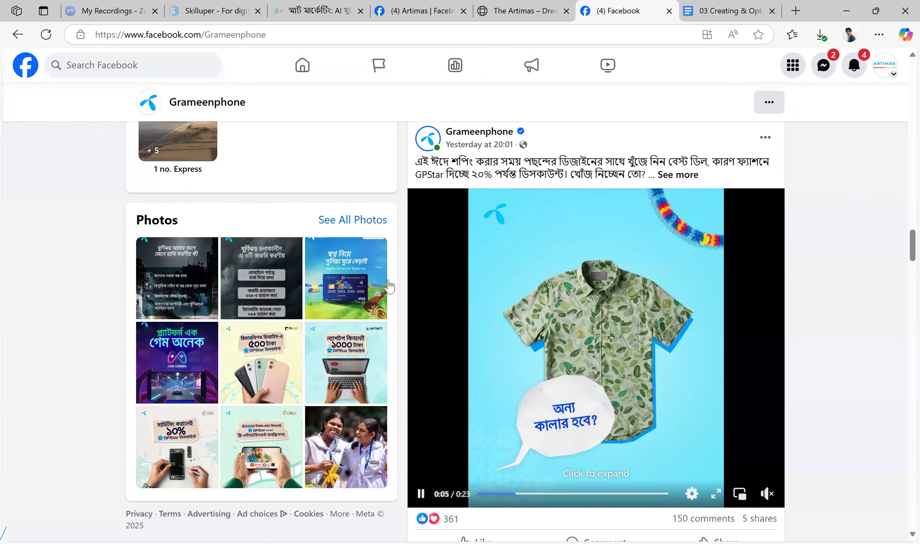
left_click(419, 10)
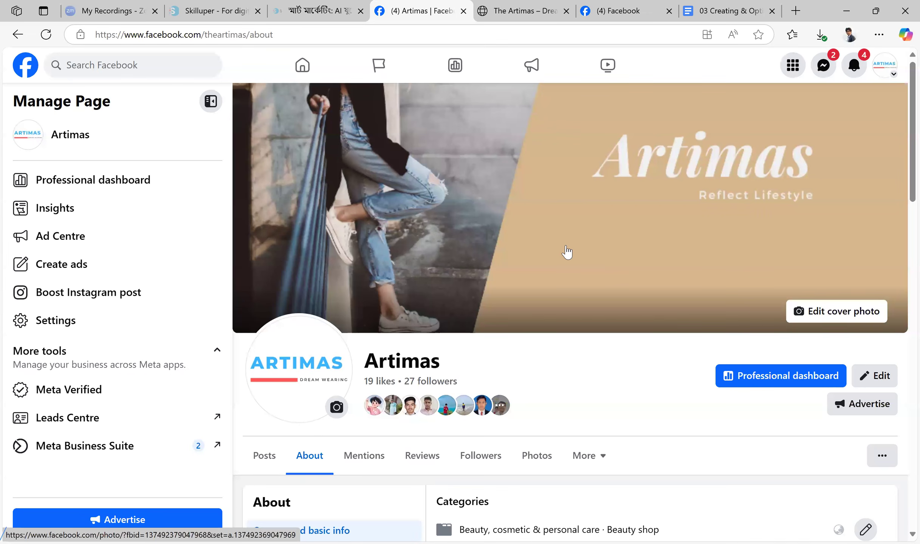
Review the Artimas page's contact and basic info, highlighting the support email, its domain and the business address
scroll(566, 252, "down", 5)
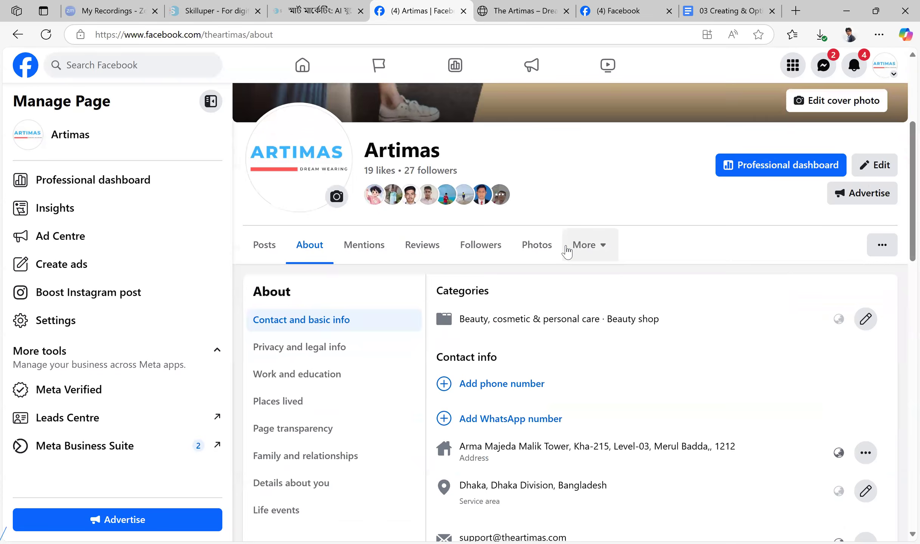
scroll(566, 252, "down", 3)
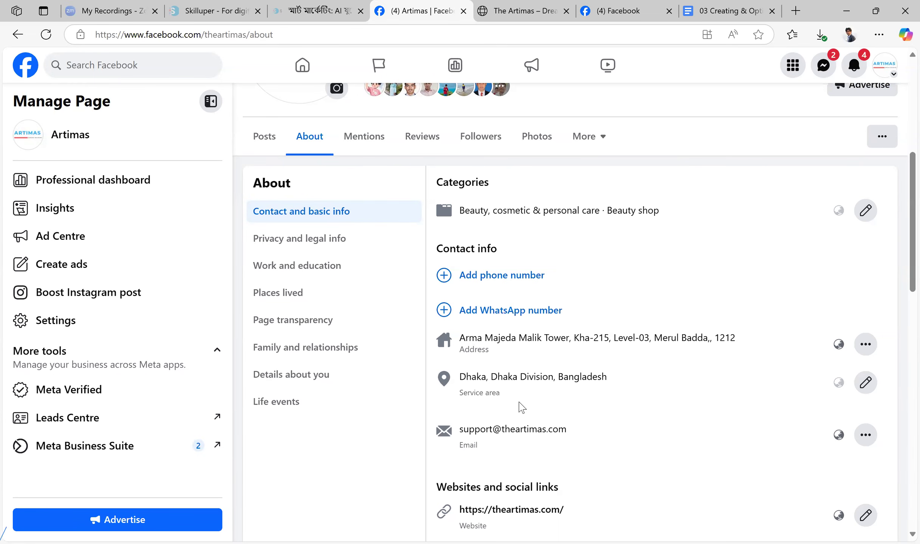
scroll(685, 337, "down", 2)
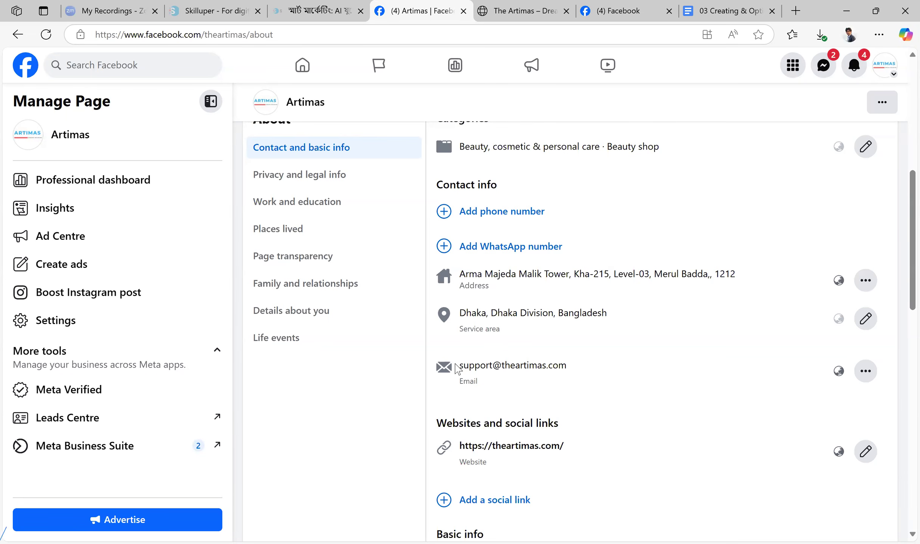
left_click_drag(459, 366, 607, 371)
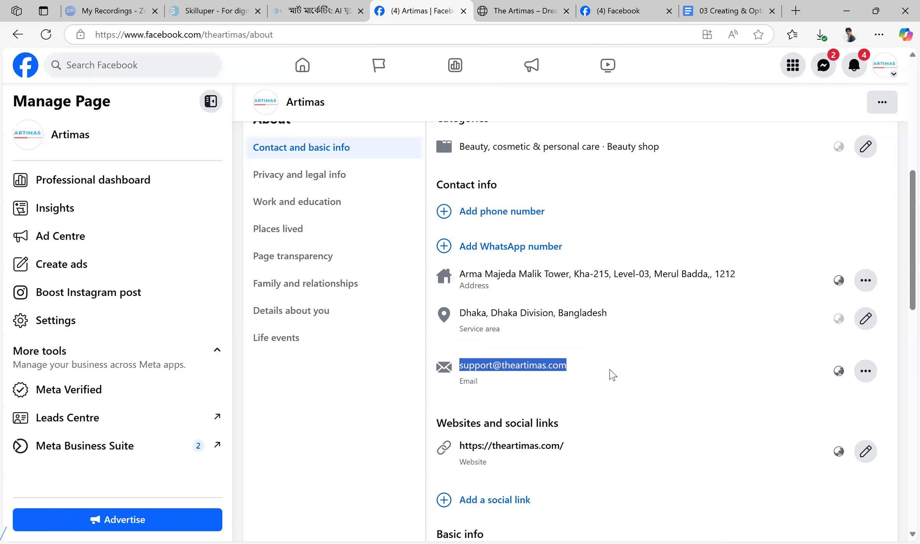
left_click(659, 385)
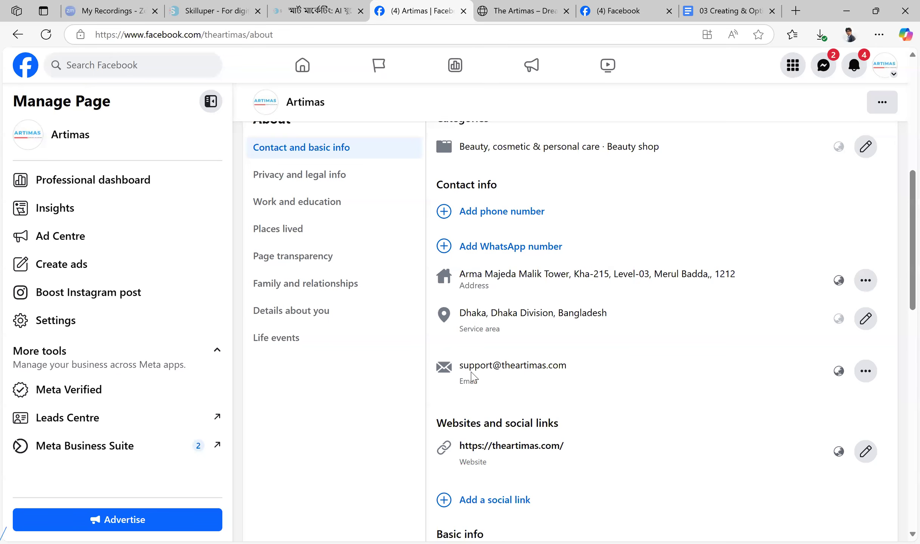
left_click_drag(503, 366, 573, 370)
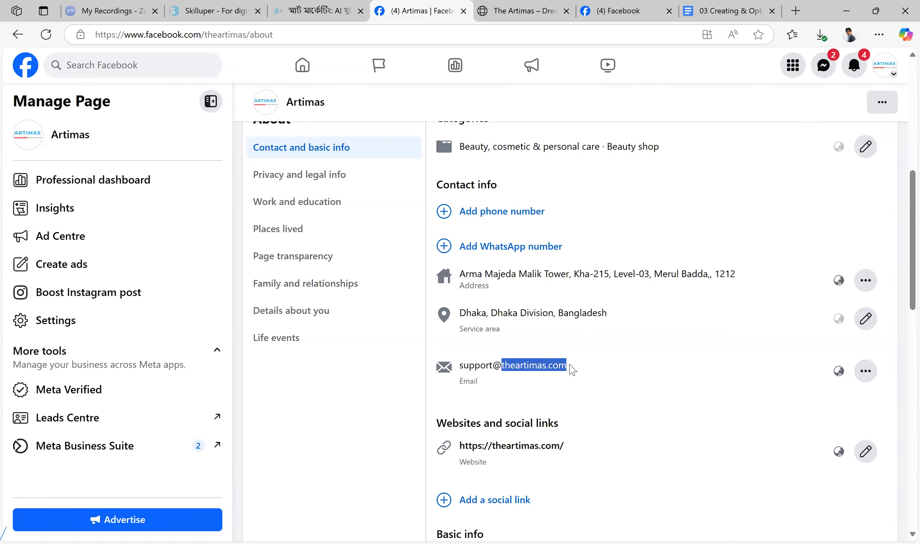
left_click(633, 369)
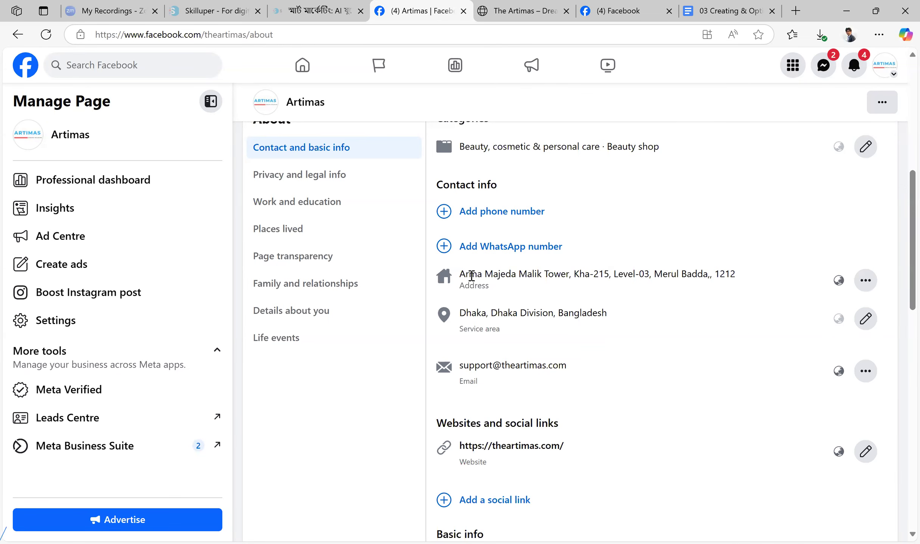
left_click_drag(459, 274, 644, 288)
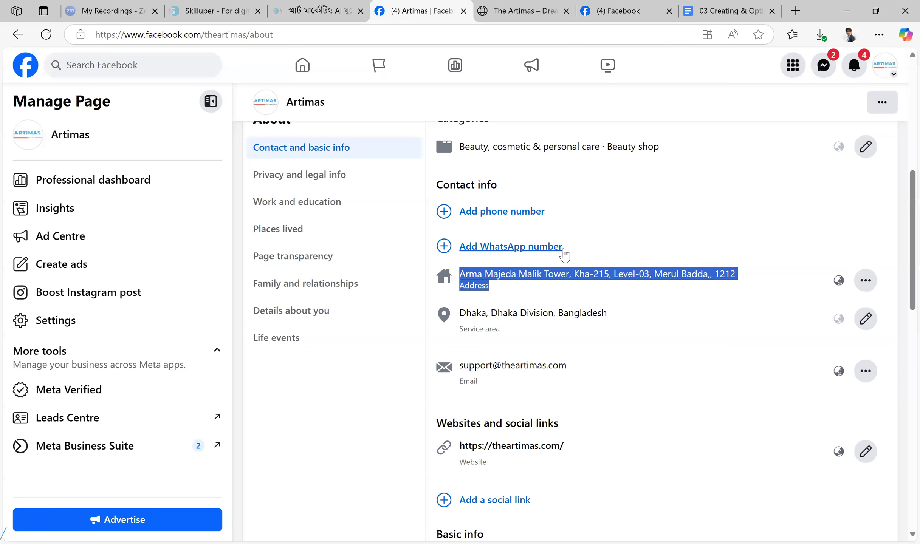
Start adding a social link to the Artimas page's contact info and look through the available platforms
scroll(684, 253, "down", 2)
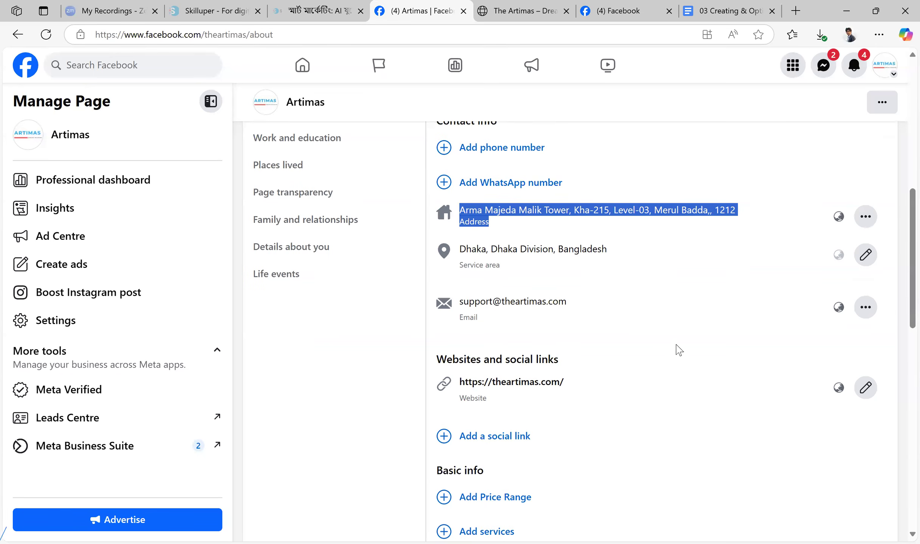
scroll(679, 350, "down", 3)
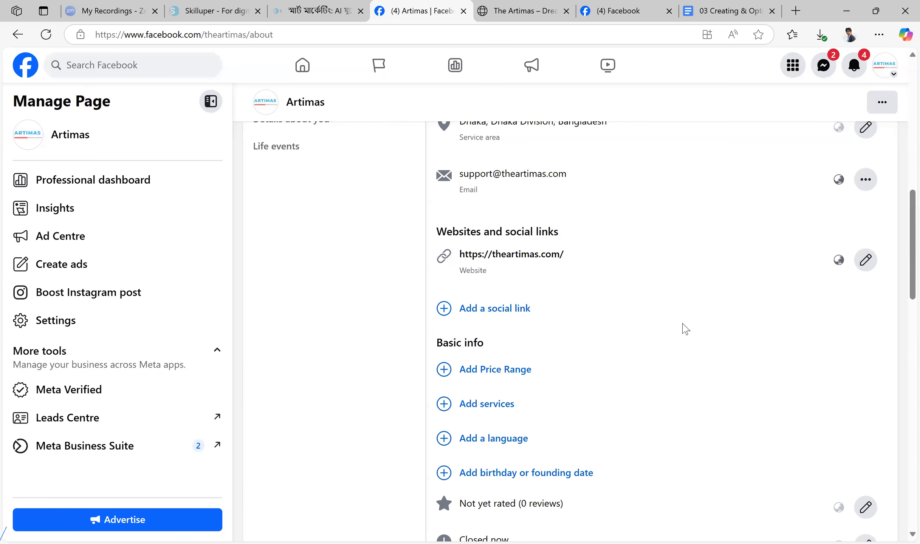
left_click(523, 316)
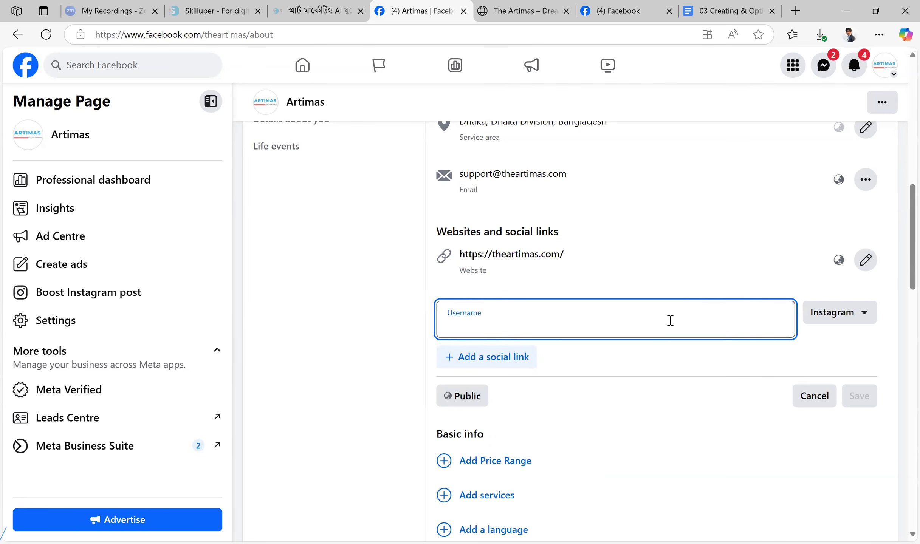
left_click(863, 321)
scroll(771, 401, "down", 3)
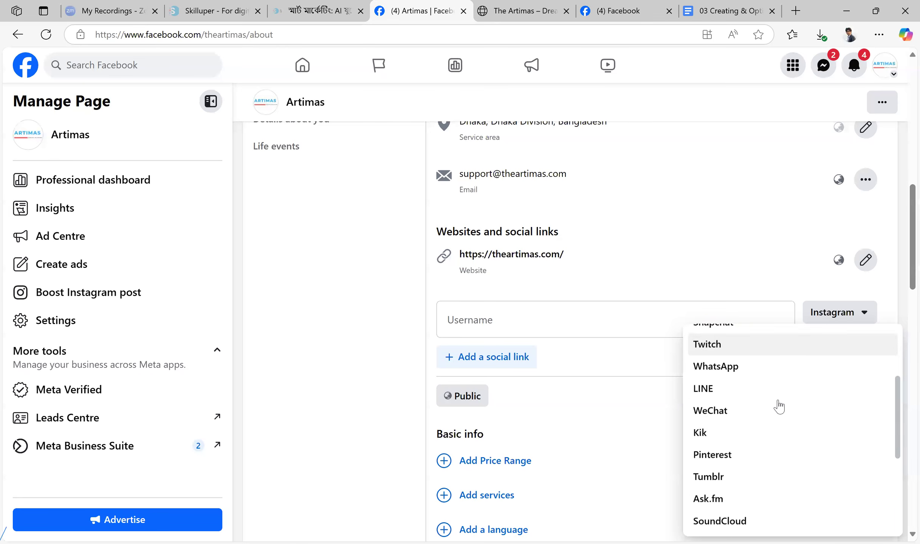
scroll(778, 406, "down", 3)
scroll(807, 458, "up", 10)
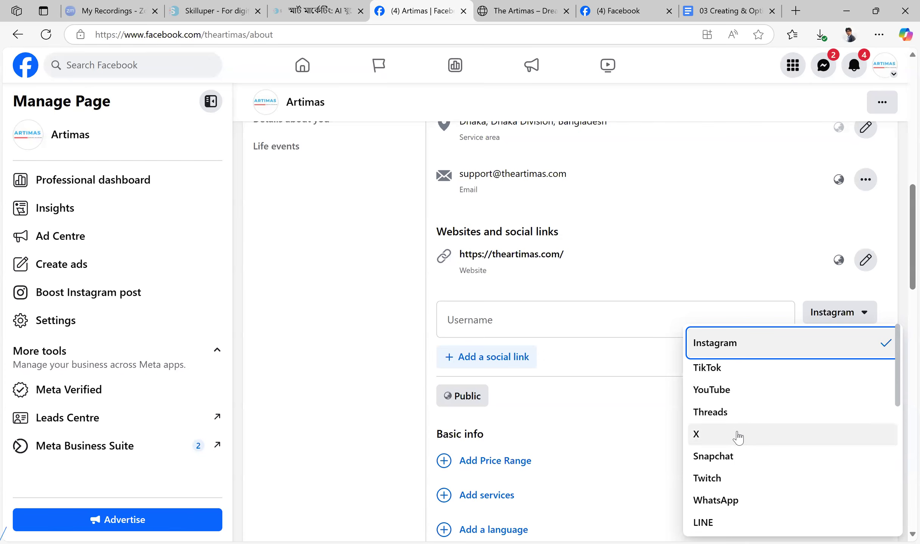
scroll(759, 508, "down", 5)
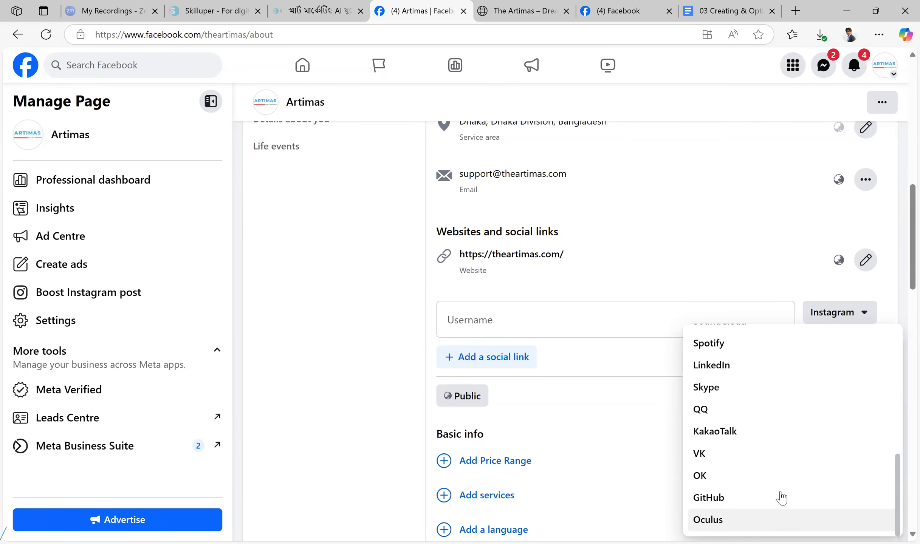
left_click(538, 321)
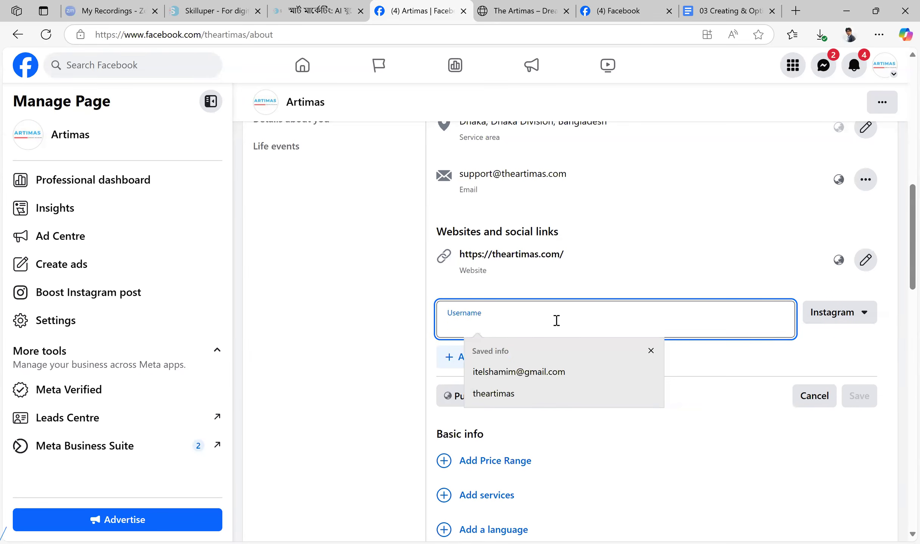
type("@")
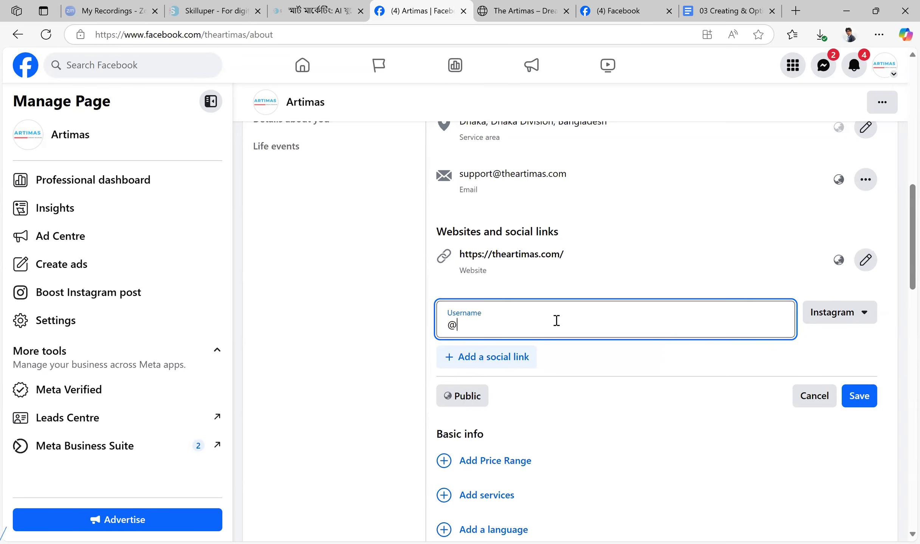
type("theartimas")
left_click(866, 395)
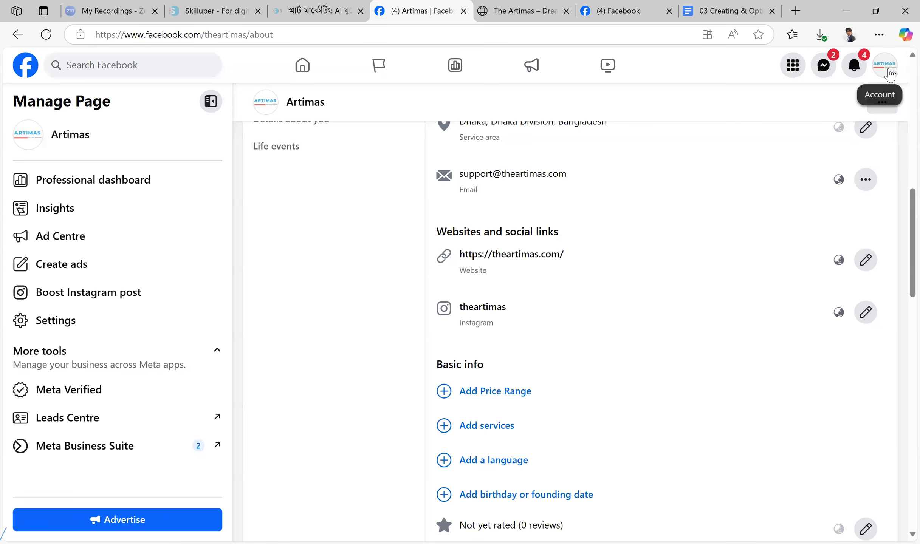
Open the linked Instagram profile to check it, and return to the page's websites and social links
left_click(498, 317)
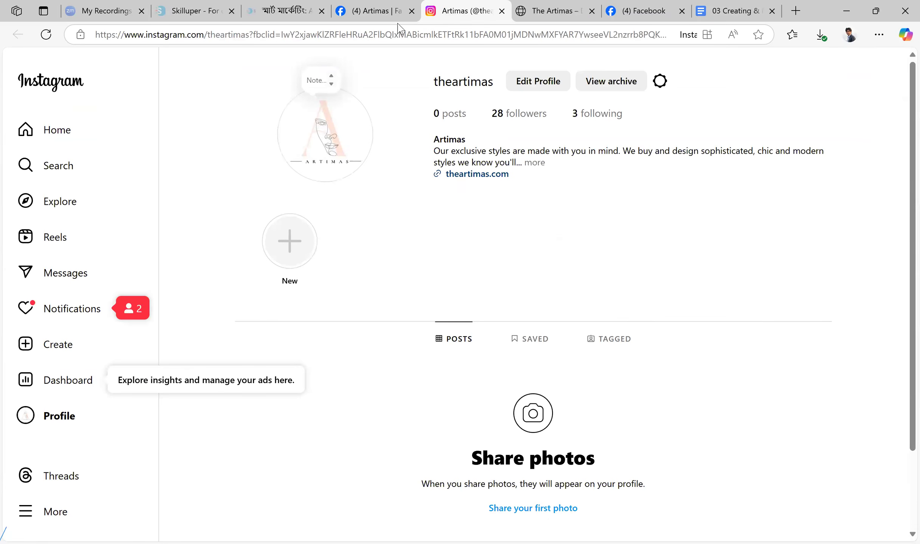
key("ctrl+w")
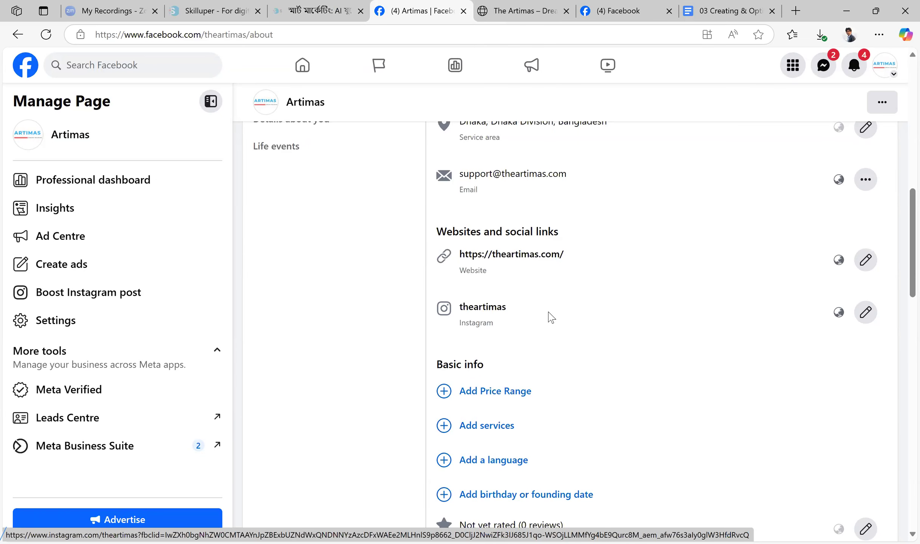
scroll(684, 307, "up", 3)
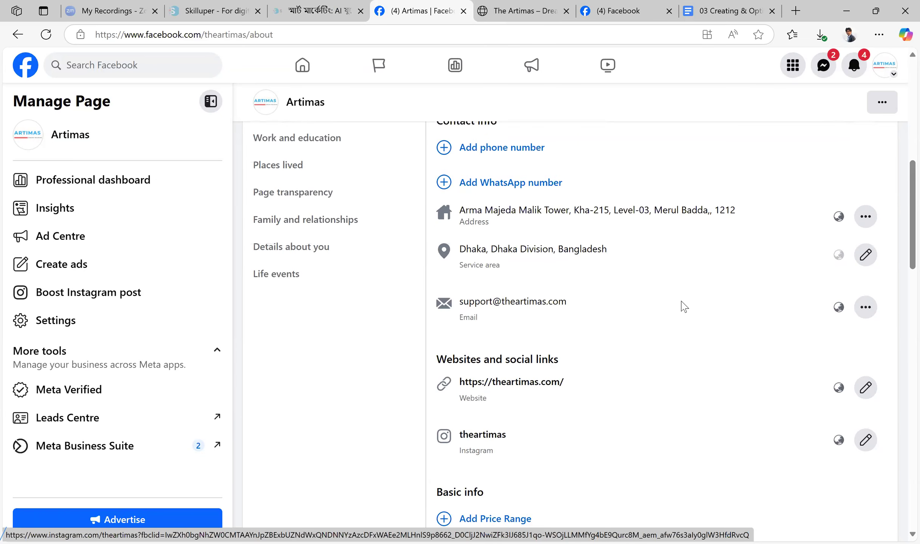
scroll(684, 307, "down", 3)
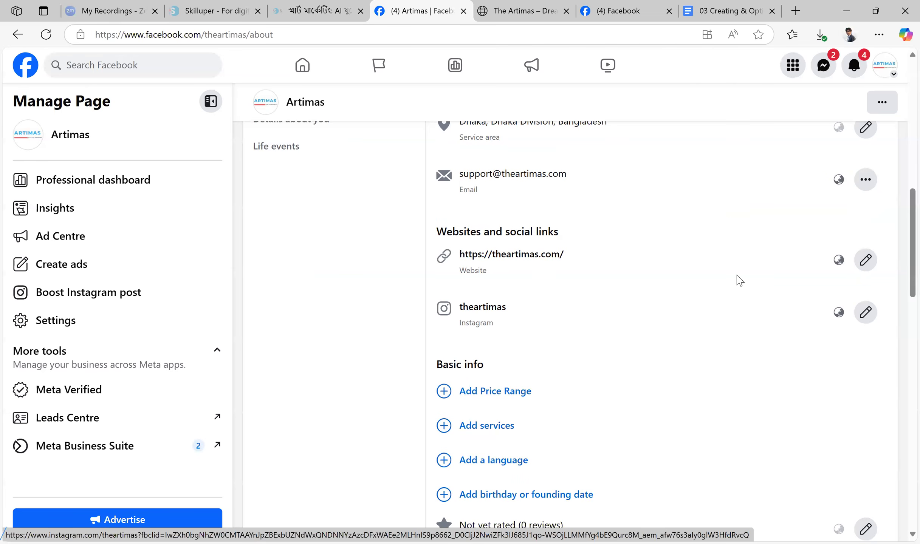
Set the page's price range to Not applicable in the basic info and save it
scroll(739, 281, "down", 3)
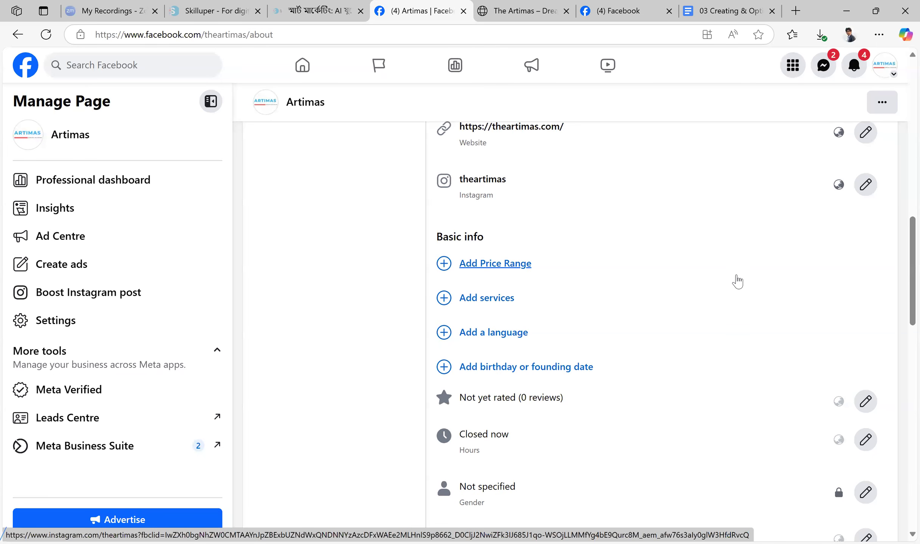
scroll(738, 282, "down", 3)
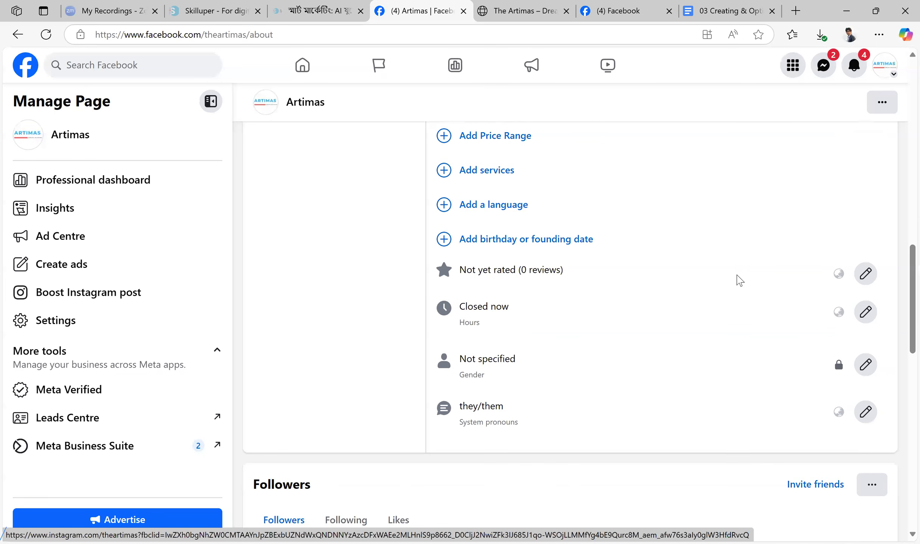
scroll(739, 281, "up", 3)
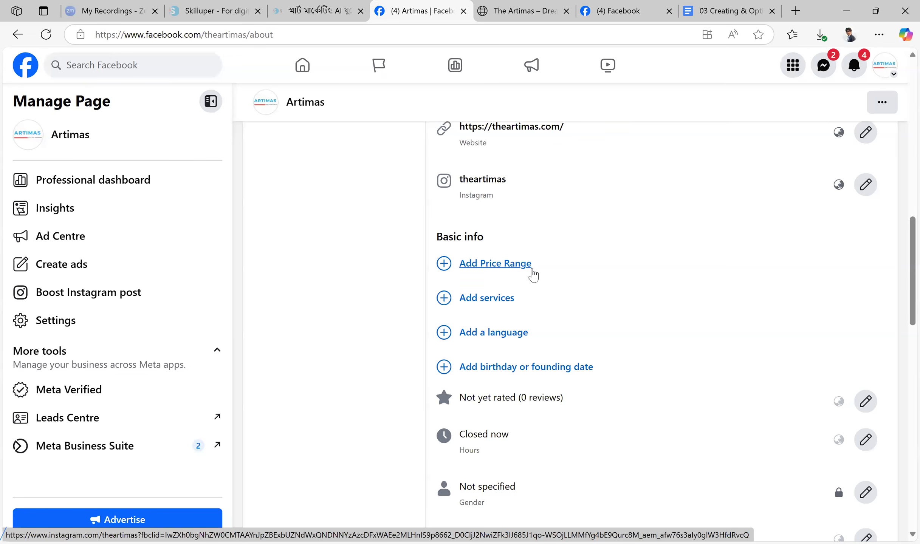
left_click(528, 266)
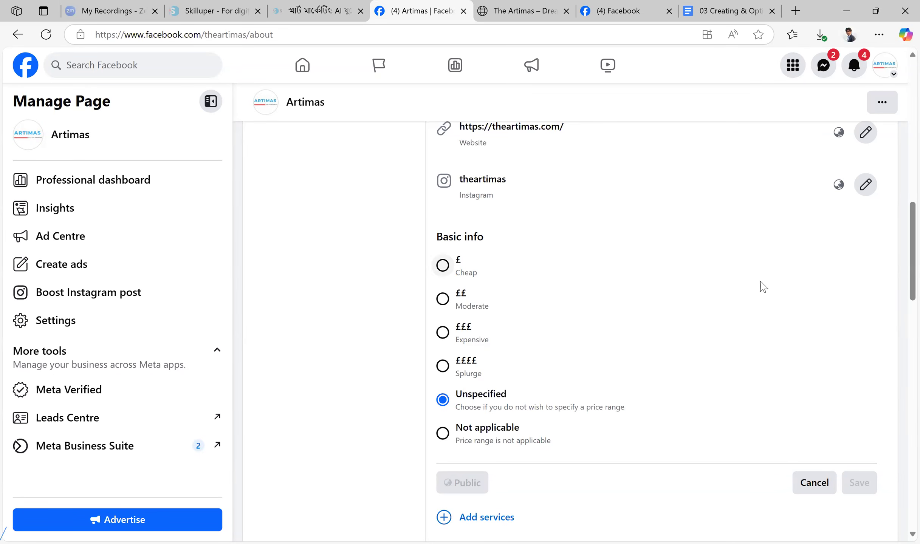
left_click(444, 433)
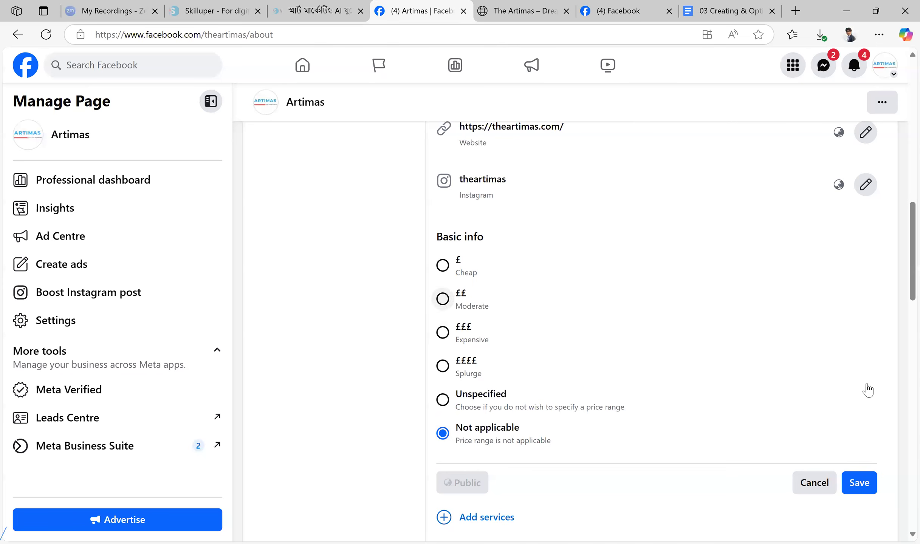
left_click(868, 487)
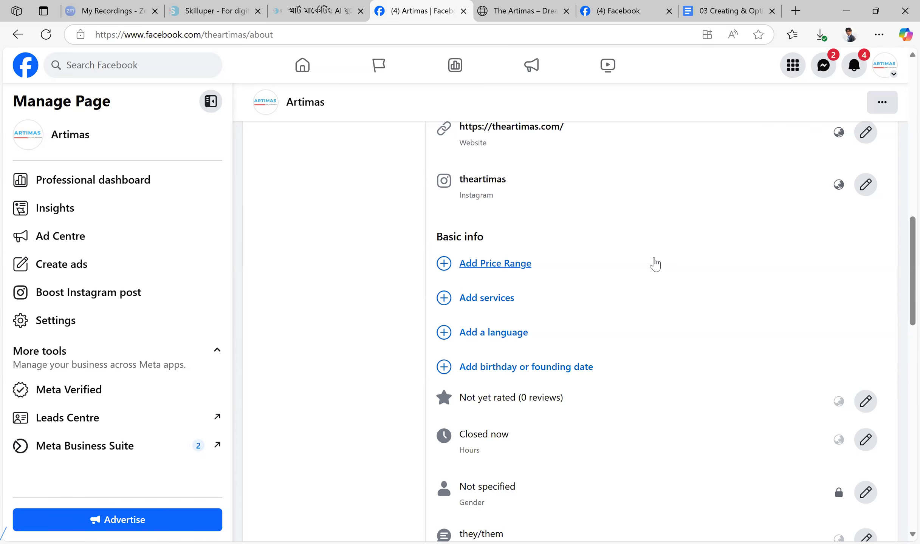
View the service options available for the page's basic info and exit without adding any
left_click(506, 299)
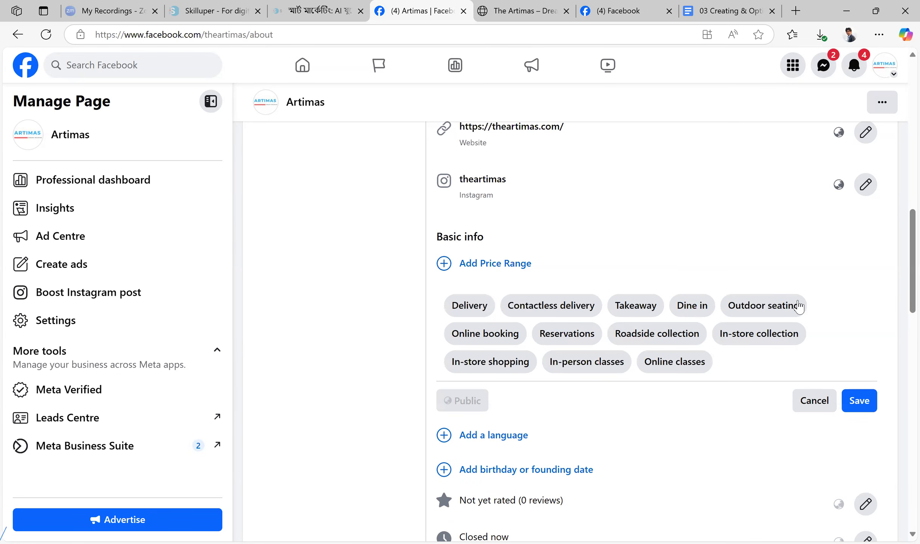
left_click(815, 403)
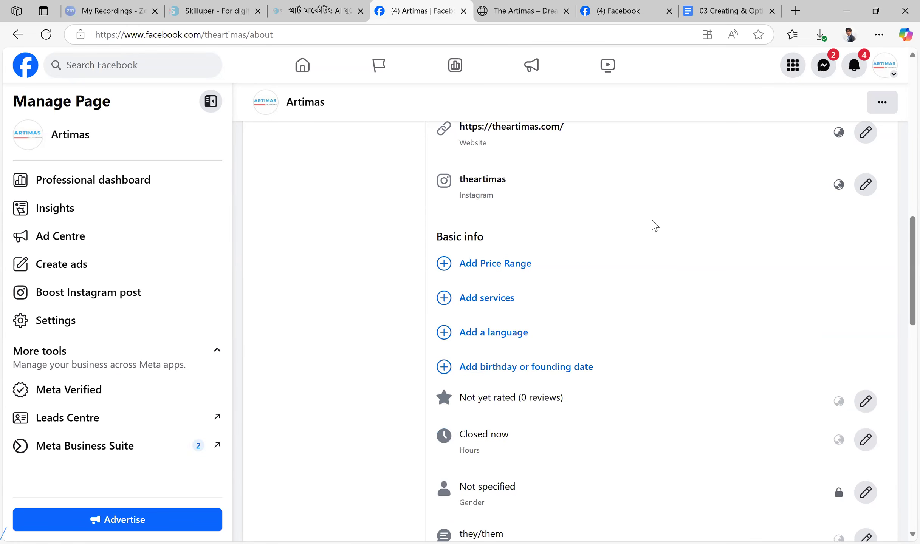
Try switching "Allow reviews on your Page" off and on again, and exit the reviews setting without saving
scroll(656, 227, "down", 5)
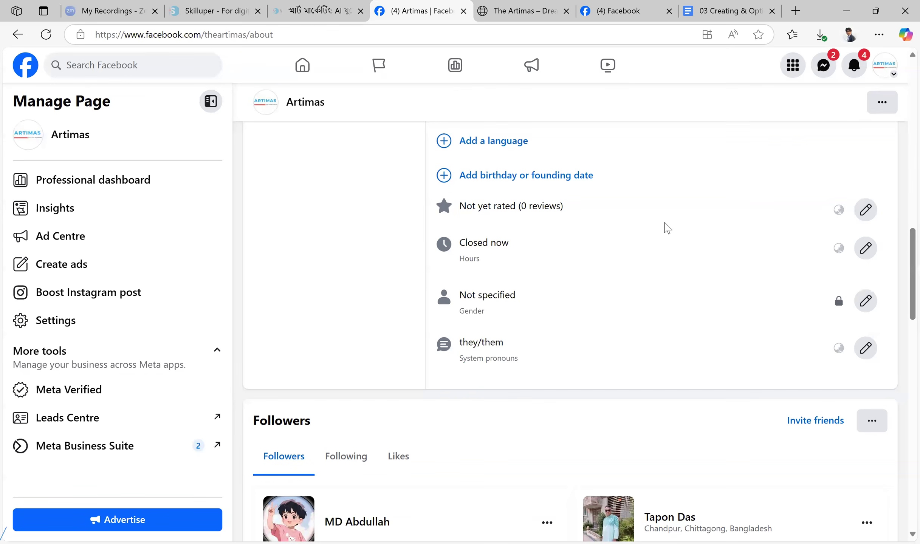
left_click(865, 209)
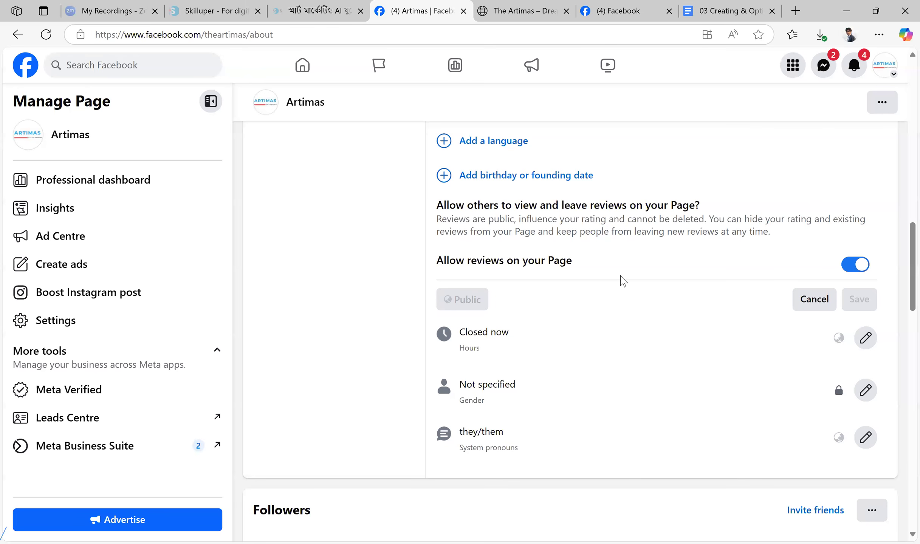
left_click(854, 268)
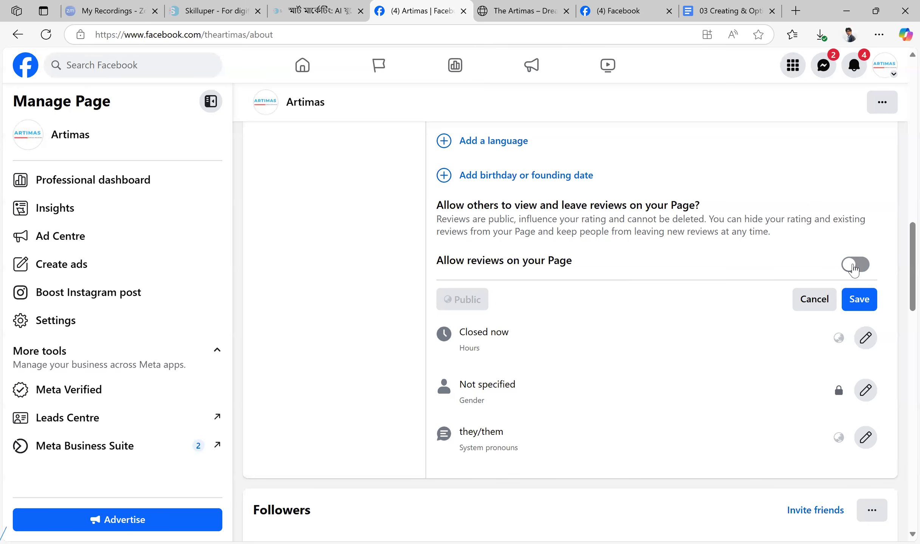
left_click(855, 266)
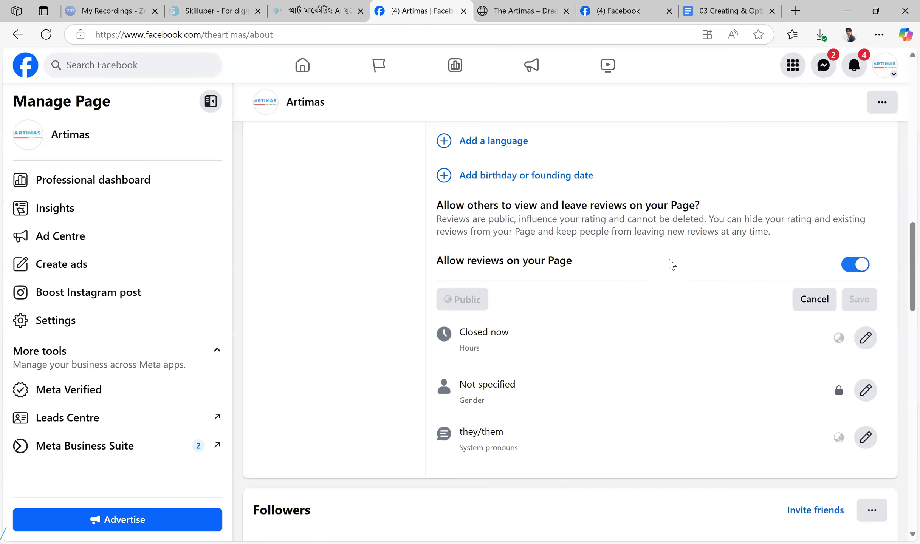
left_click(814, 299)
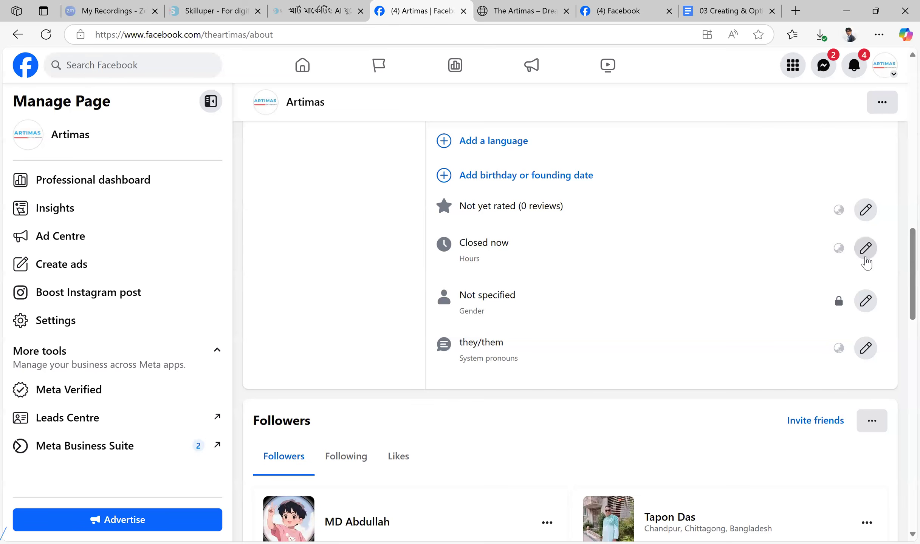
Open the page's business hours for editing and review the availability options and weekday time slots
left_click(866, 257)
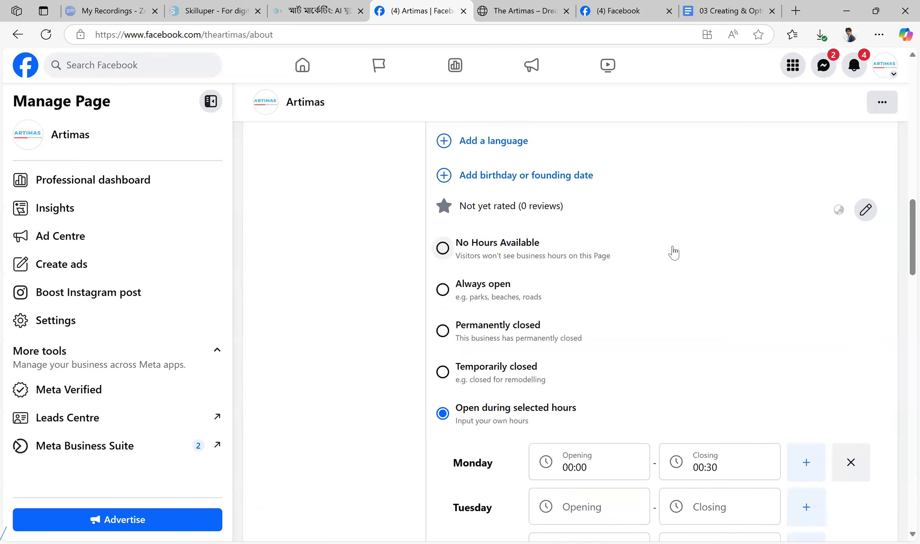
scroll(672, 251, "down", 4)
scroll(589, 325, "down", 3)
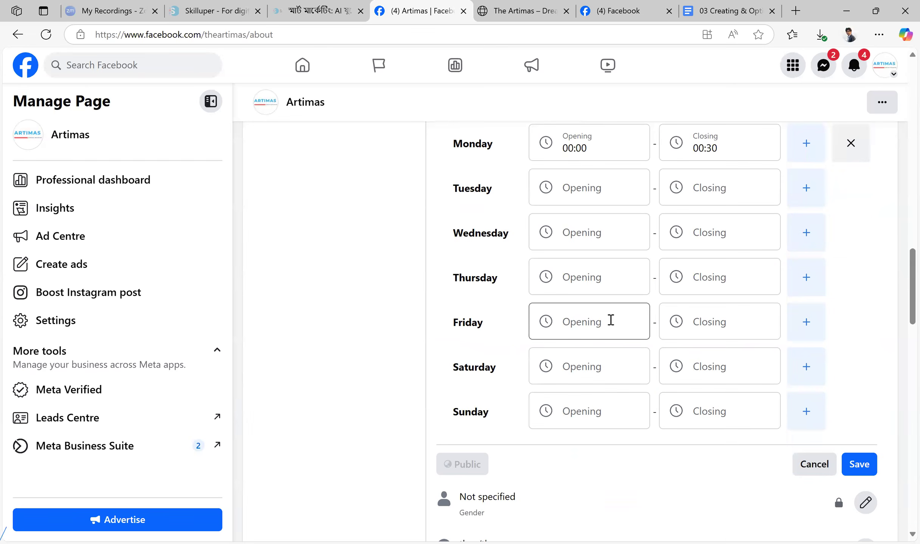
scroll(610, 321, "up", 3)
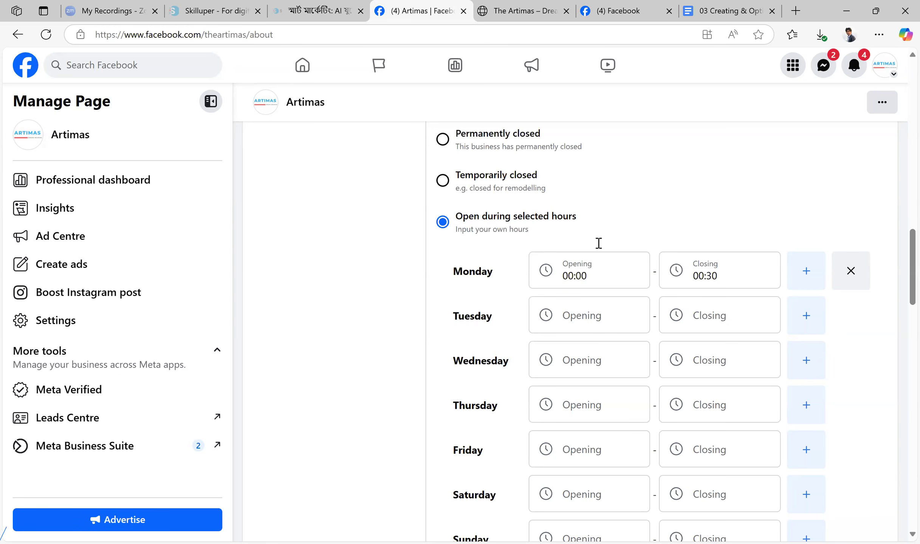
scroll(597, 243, "down", 3)
scroll(601, 159, "up", 2)
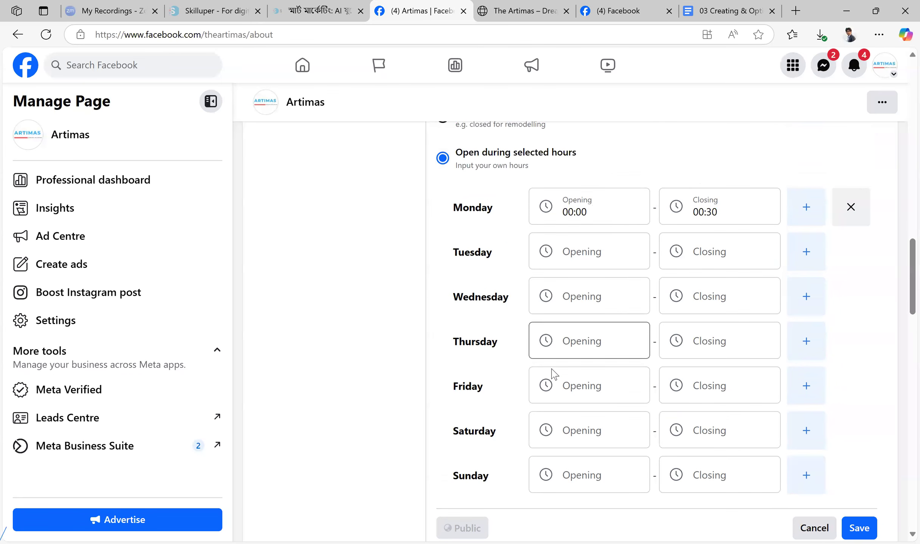
Try setting Monday's business hours to open at 07:00 and close at 02:45
left_click(595, 210)
scroll(572, 342, "down", 6)
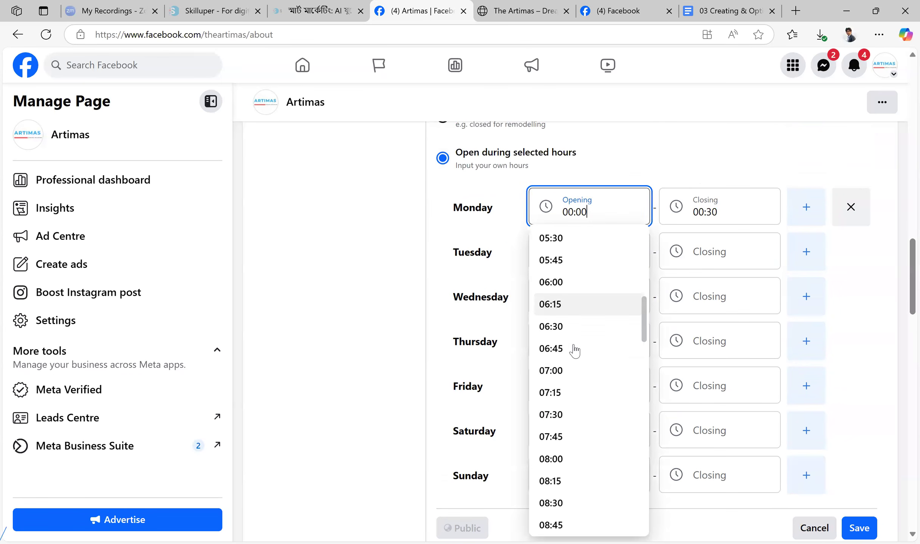
left_click(573, 343)
left_click(741, 211)
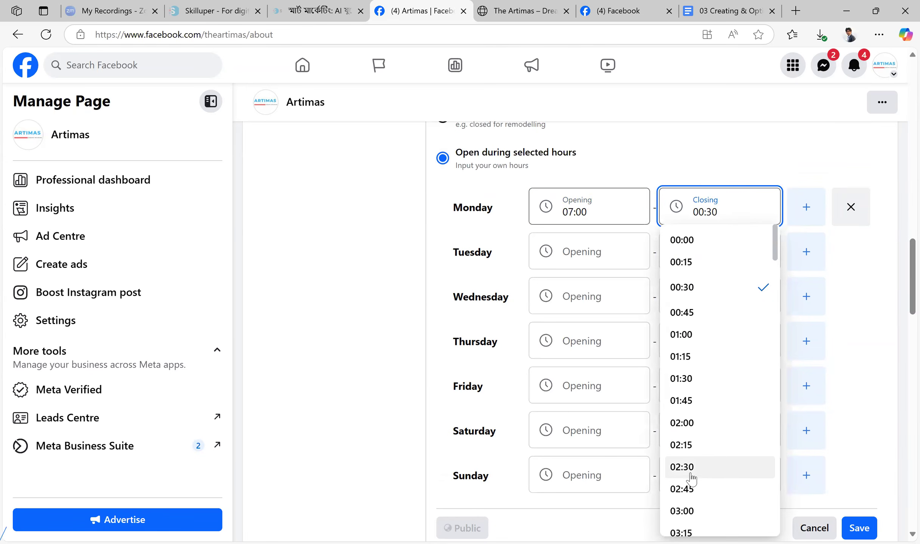
left_click(693, 488)
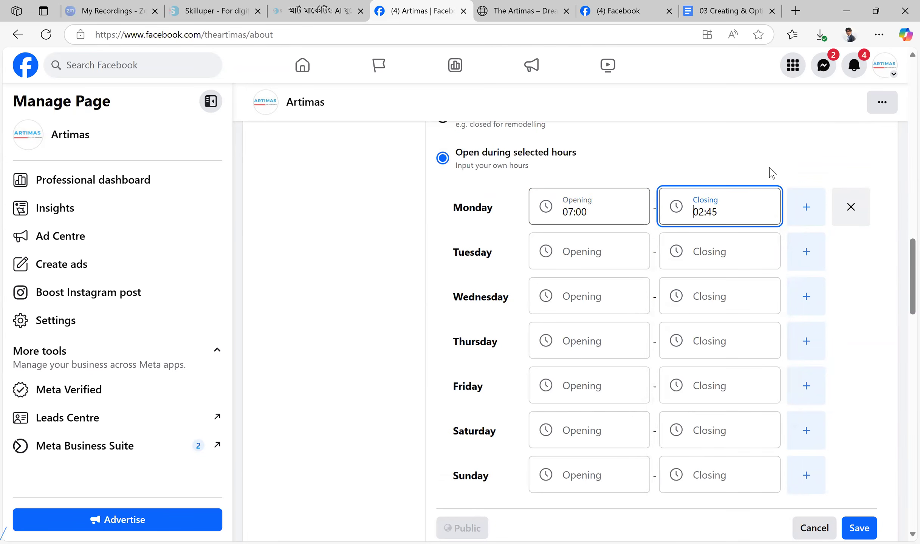
scroll(678, 232, "down", 5)
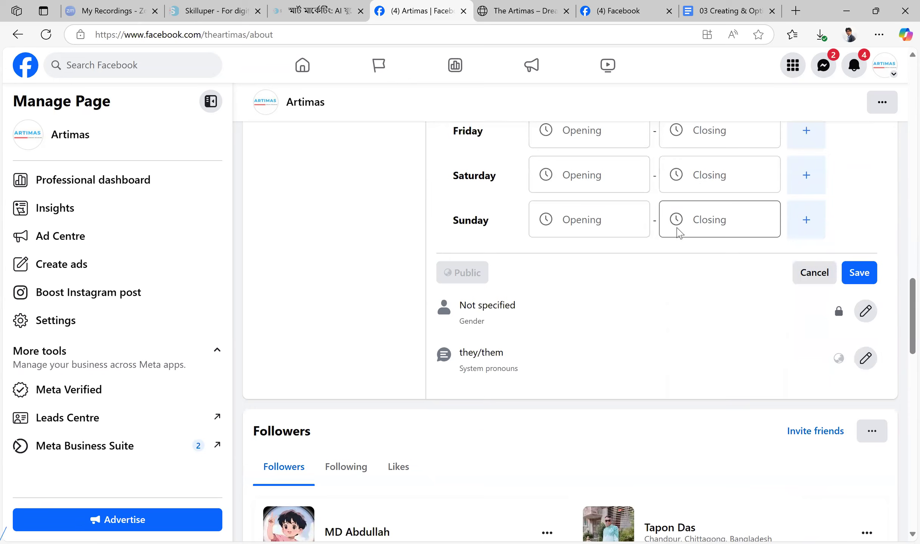
scroll(677, 232, "up", 6)
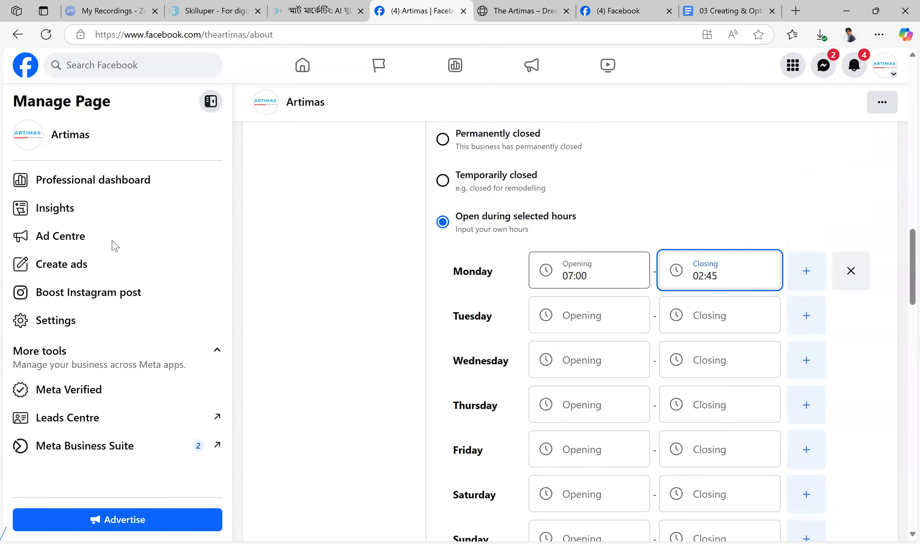
Leave the business hours without saving and open the Page's Privacy and legal info
scroll(307, 235, "up", 15)
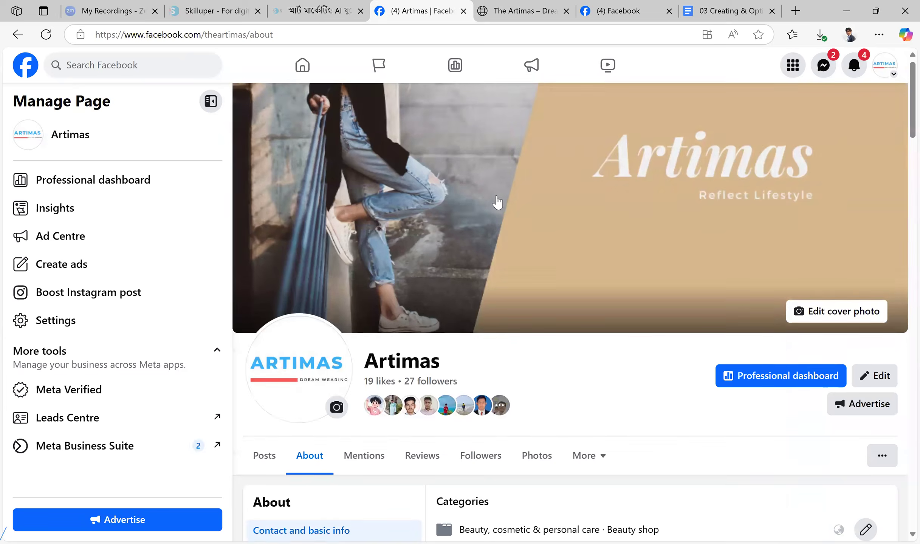
scroll(495, 185, "down", 5)
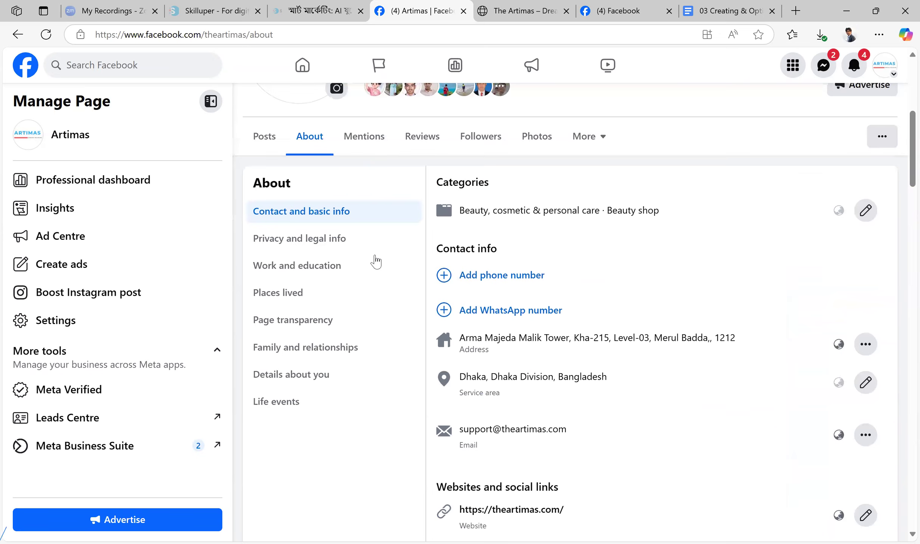
left_click(363, 245)
left_click(584, 324)
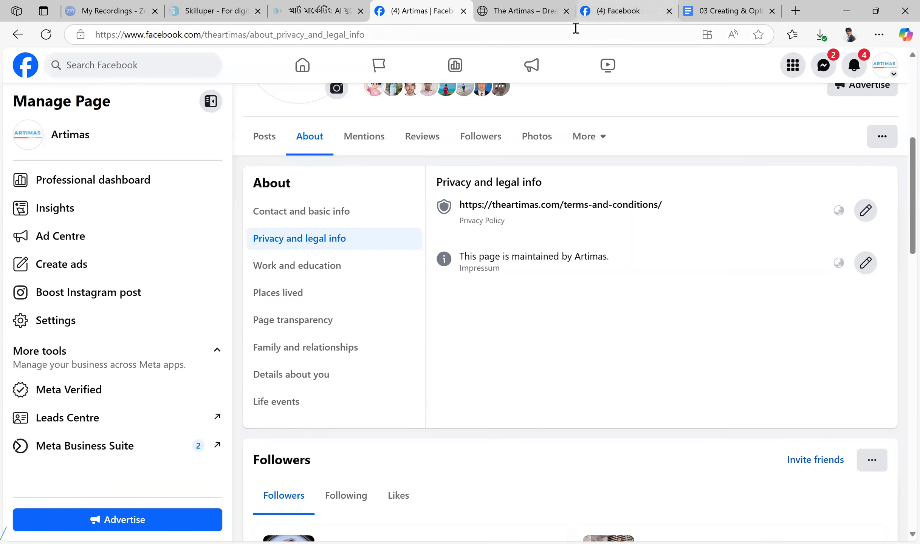
Switch to the Artimas website and look through its home page, footer links and header navigation
left_click(544, 10)
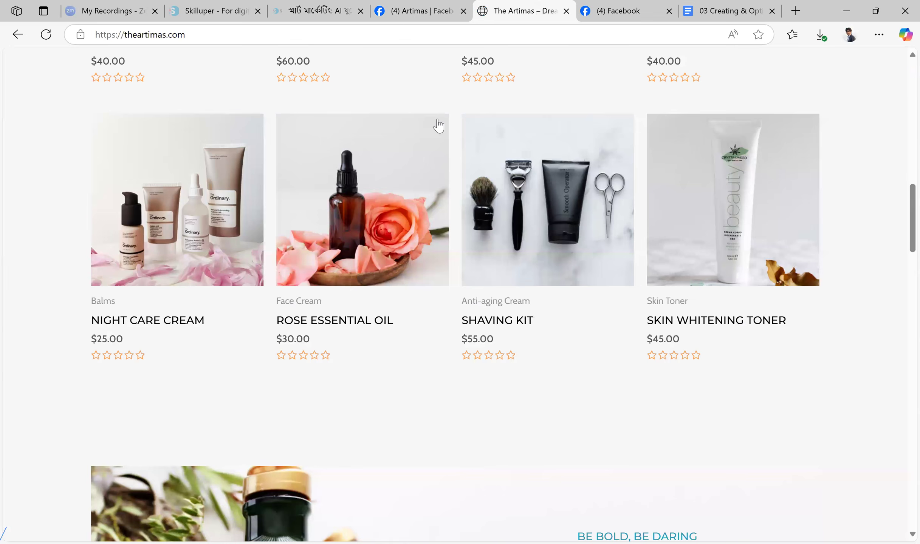
scroll(635, 320, "up", 14)
scroll(635, 319, "down", 4)
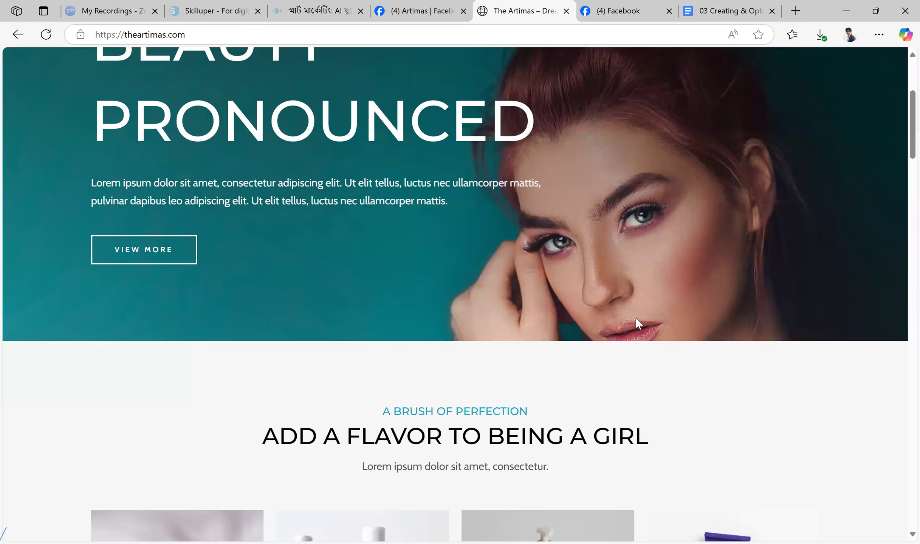
scroll(635, 319, "down", 20)
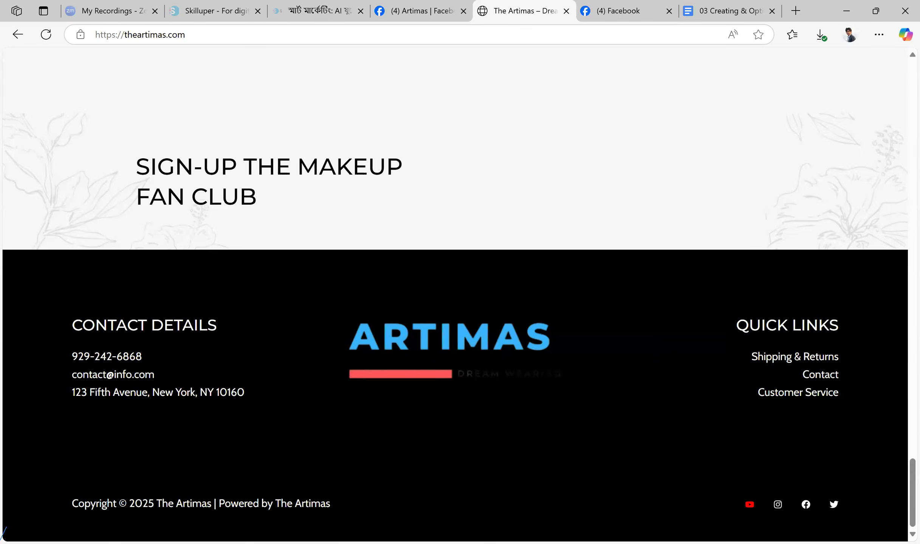
scroll(691, 225, "up", 20)
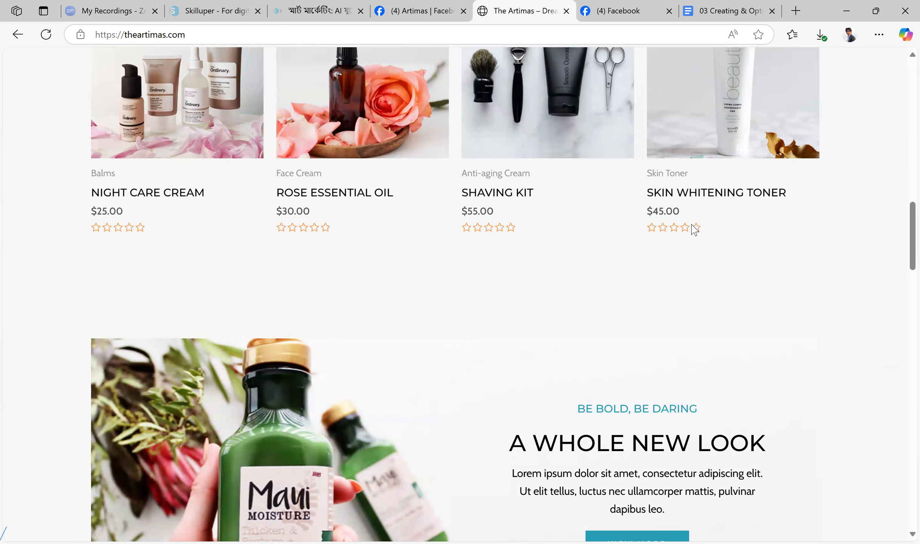
scroll(692, 226, "up", 15)
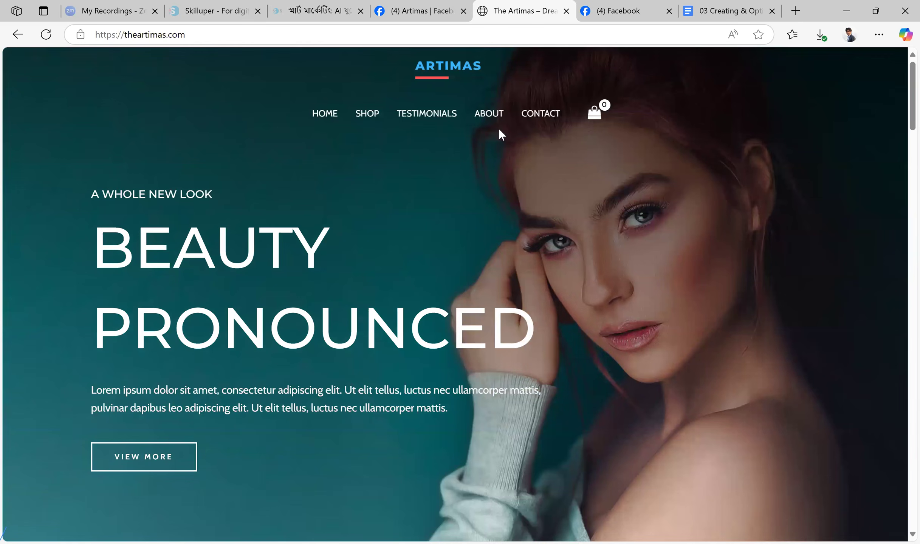
Return to the Artimas Facebook Page, review its Privacy Policy and Impressum entries, and view the Page transparency information
left_click(422, 11)
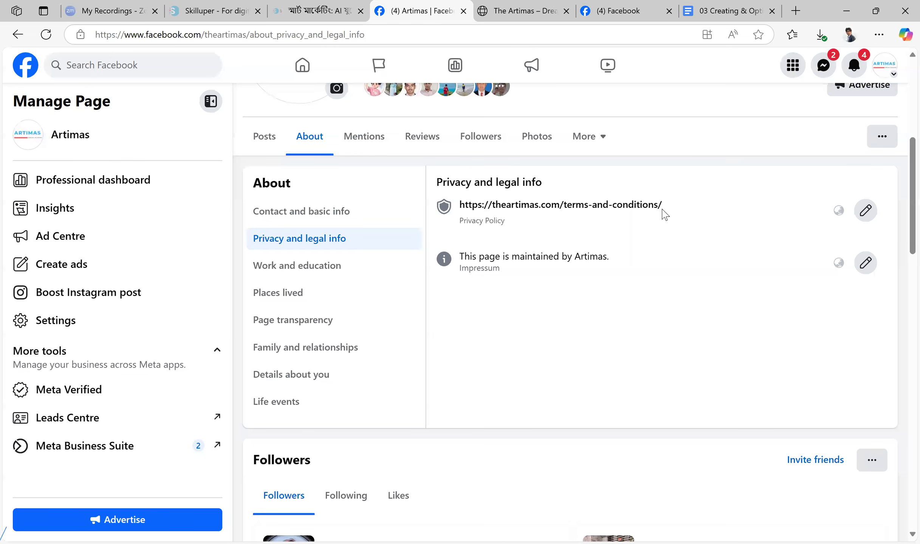
double_click(481, 267)
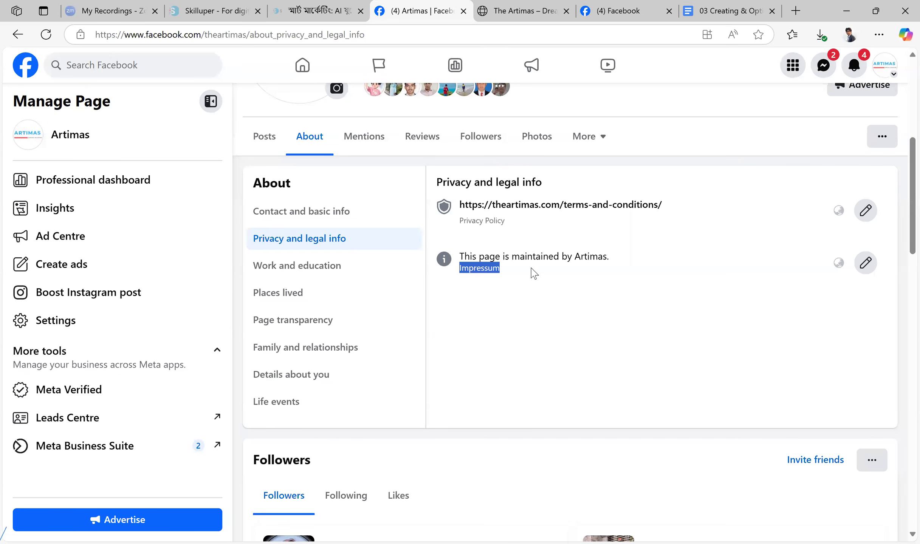
left_click(496, 267)
double_click(519, 273)
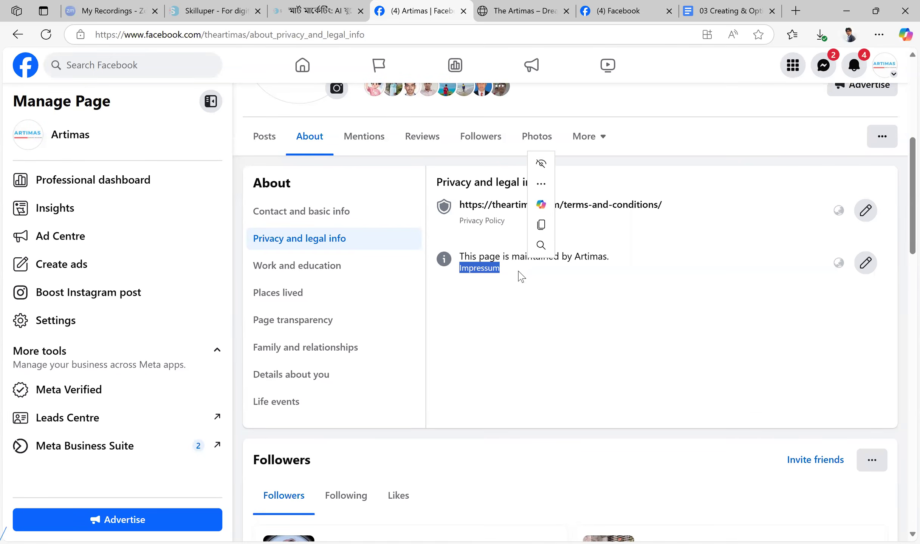
left_click(554, 301)
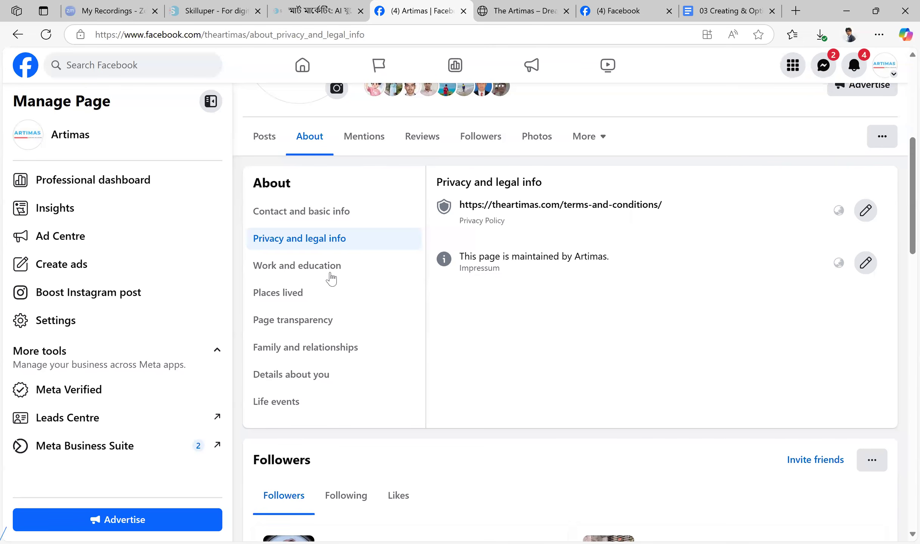
left_click_drag(471, 259, 667, 357)
left_click(645, 342)
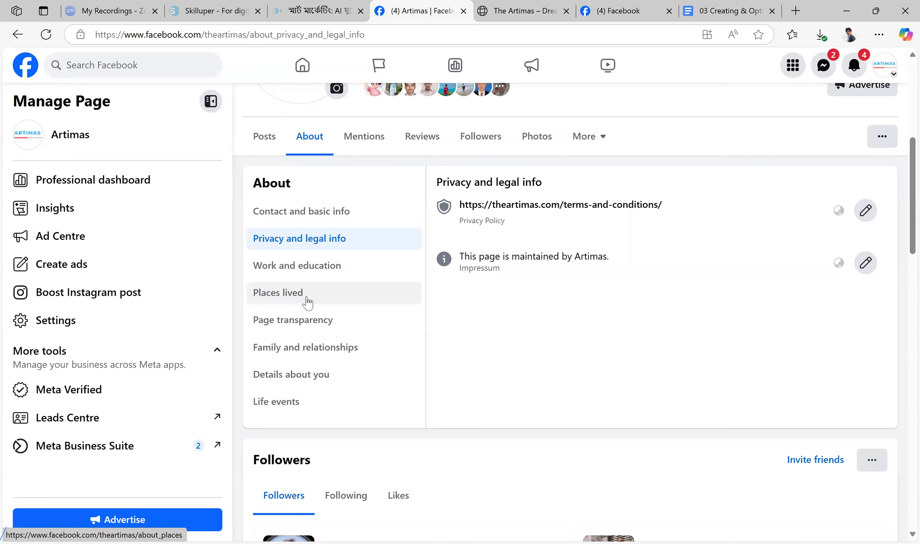
left_click(325, 321)
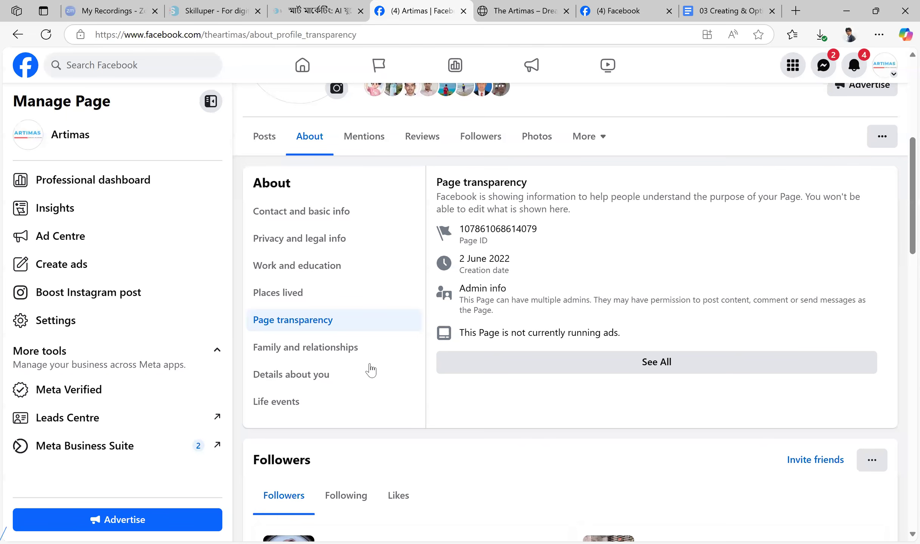
Open the About You text for editing in the Page's Details about you section
left_click(325, 376)
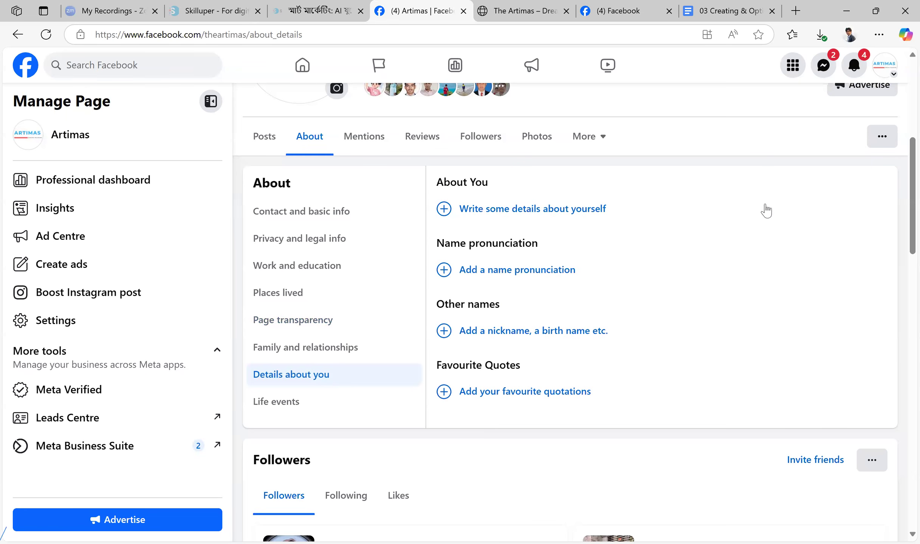
left_click(549, 216)
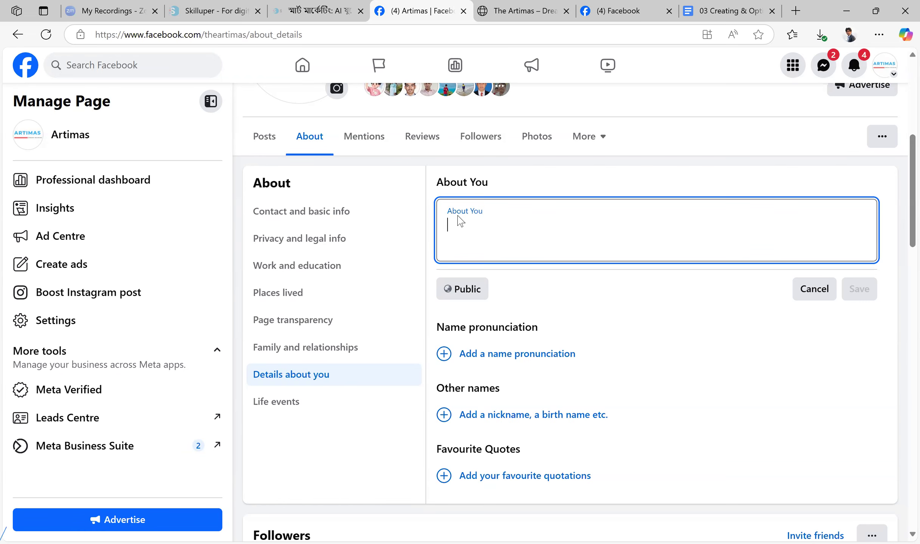
key("alt+Tab")
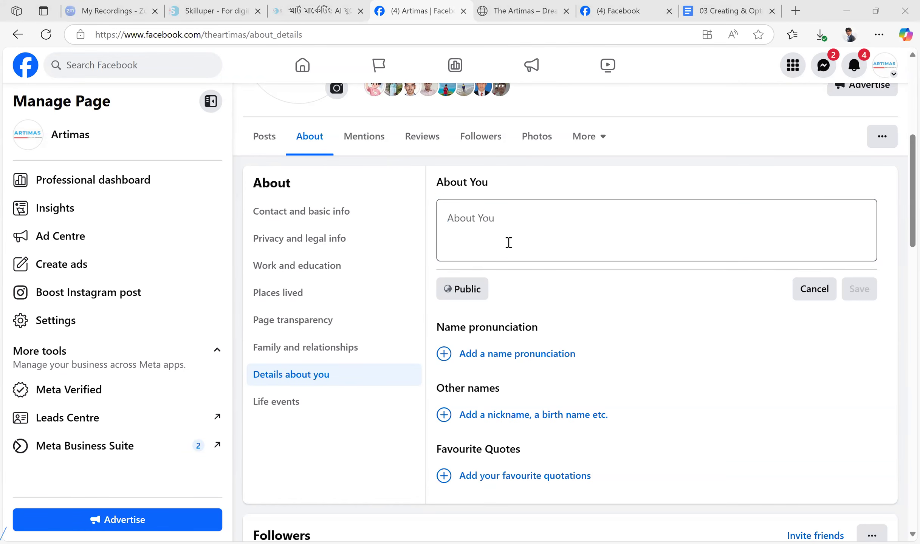
left_click(508, 242)
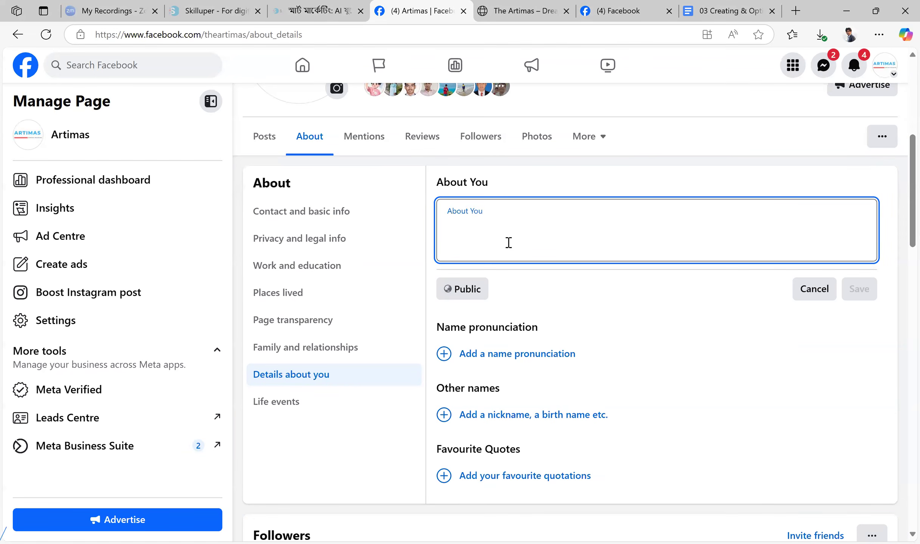
left_click(500, 40)
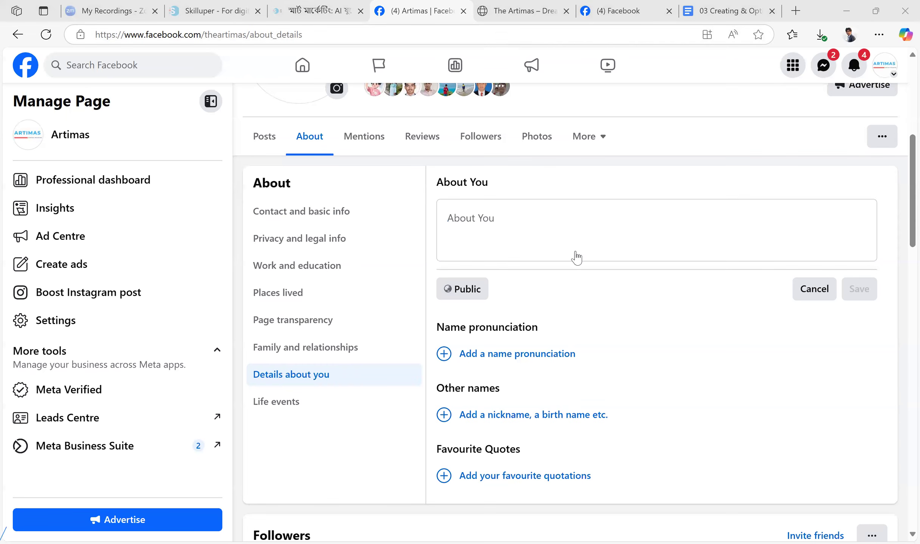
left_click(534, 227)
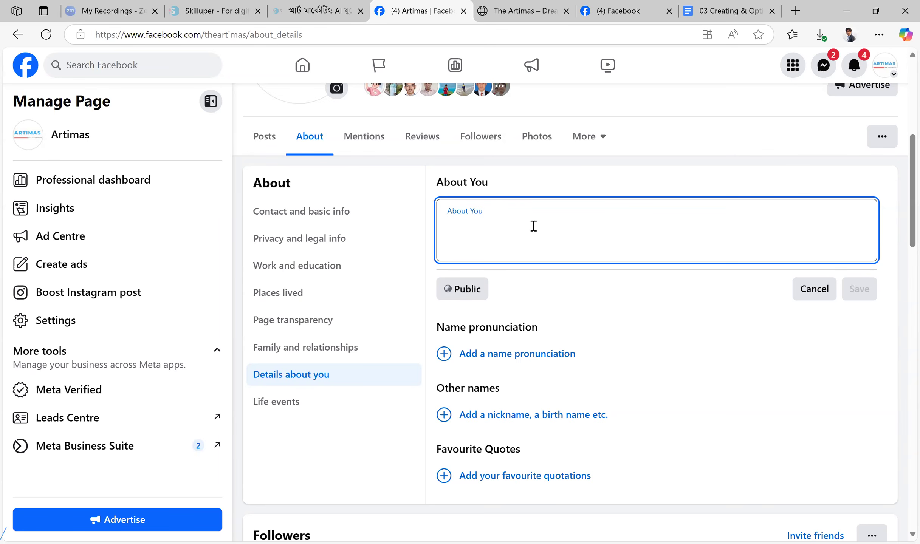
Cancel the About You entry without saving any text
key("alt+Tab")
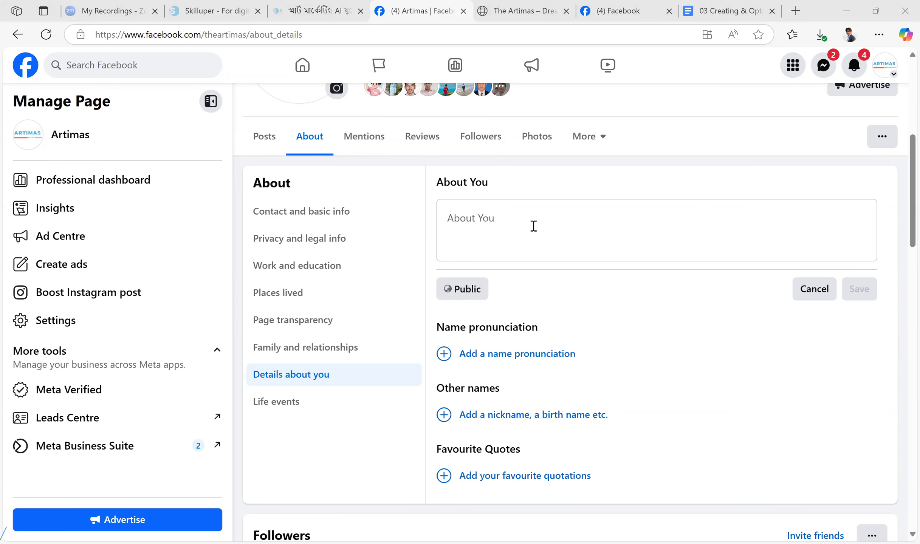
left_click(544, 230)
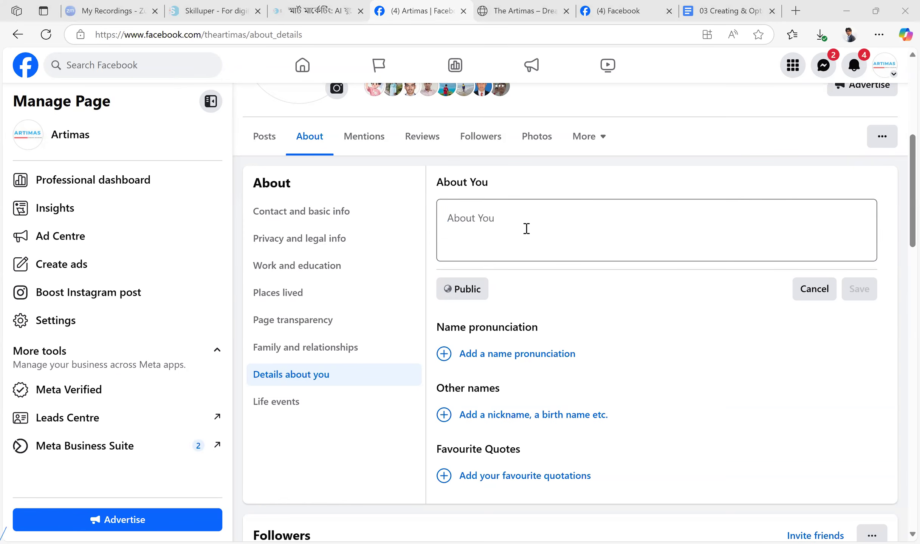
left_click(739, 254)
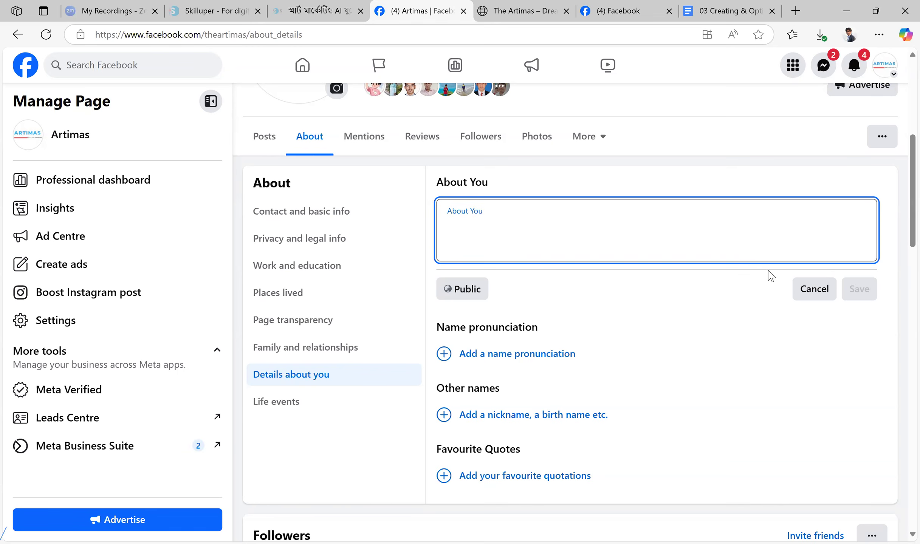
left_click(815, 288)
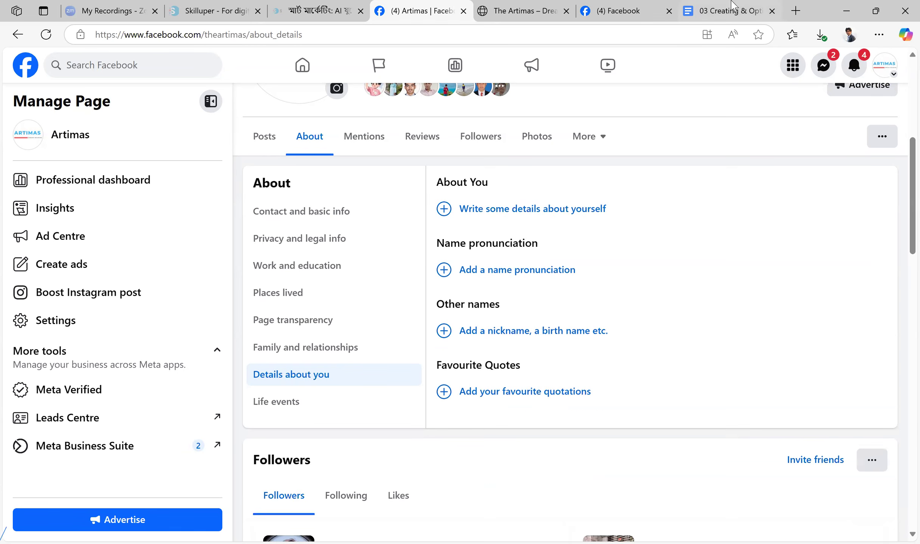
Switch to the Creating & Optimizing Facebook Page document and read the CTA button section, highlighting its list of suggested options
left_click(701, 6)
scroll(496, 231, "down", 3)
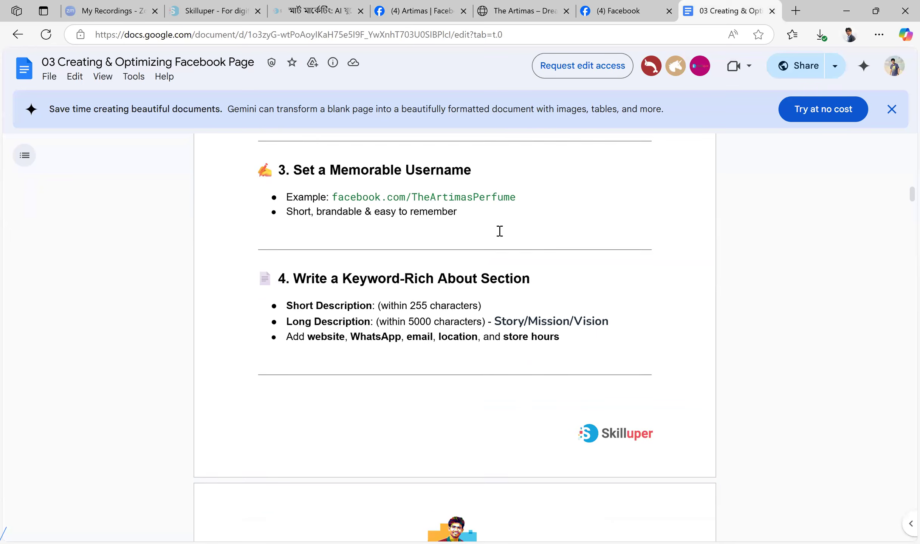
scroll(499, 231, "down", 6)
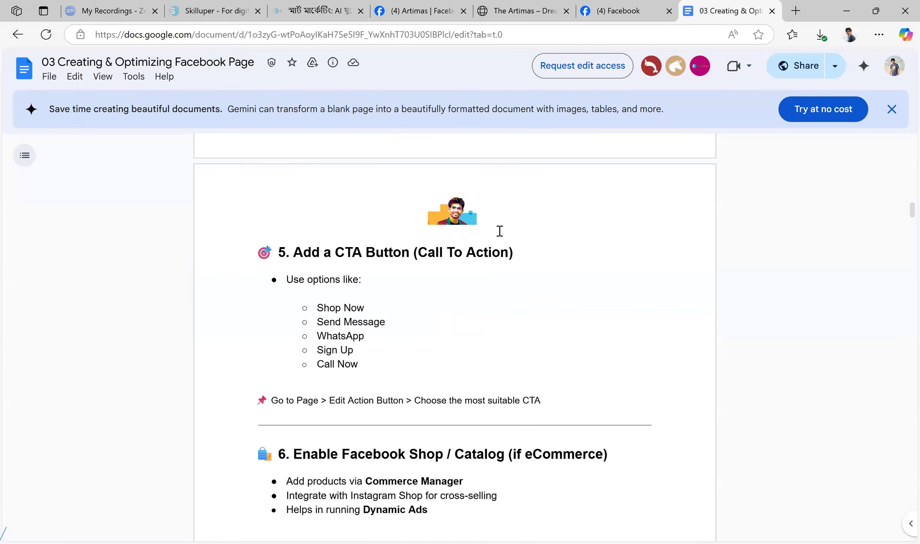
left_click_drag(372, 366, 292, 304)
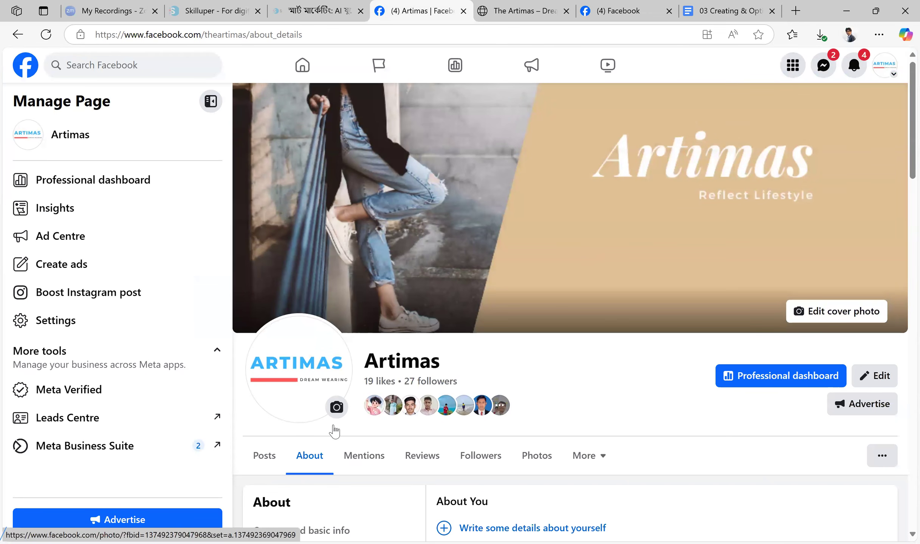
Return to the Artimas Facebook Page and look over its header and followers sections
scroll(653, 228, "down", 6)
scroll(657, 241, "down", 5)
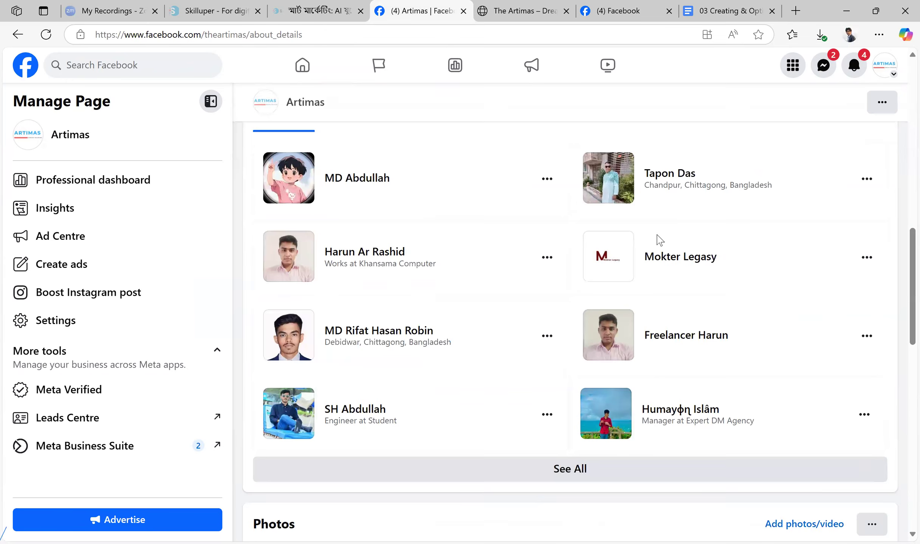
scroll(657, 241, "up", 12)
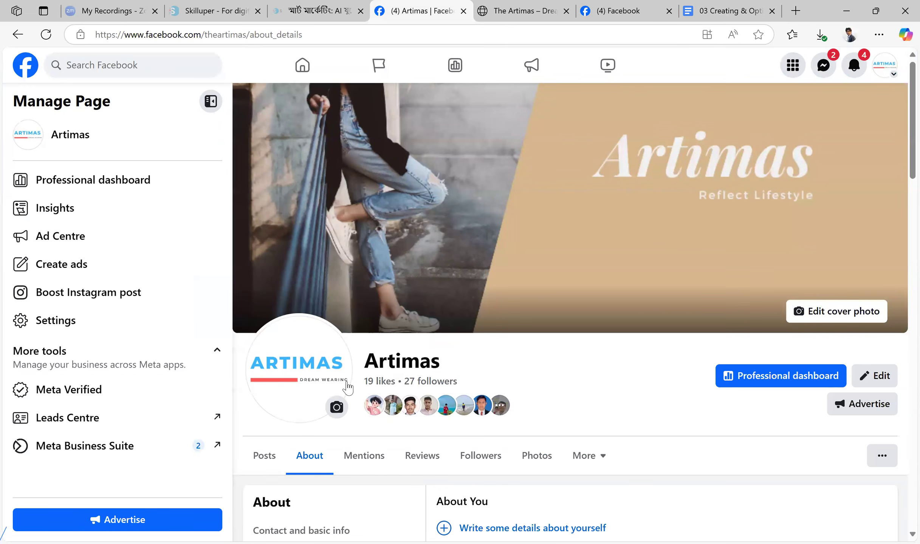
scroll(600, 299, "down", 5)
scroll(702, 275, "up", 5)
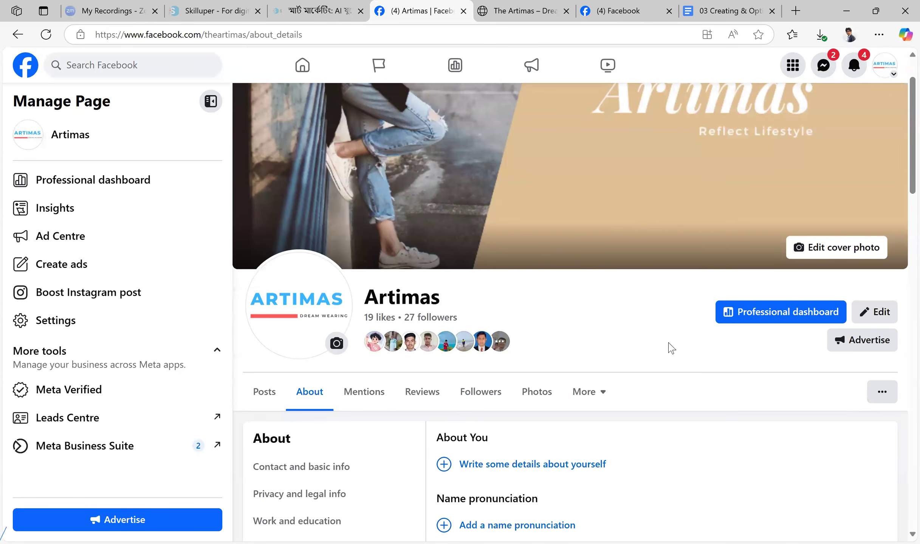
Switch to the Grameenphone Facebook Page and examine the buttons in its header
left_click(638, 10)
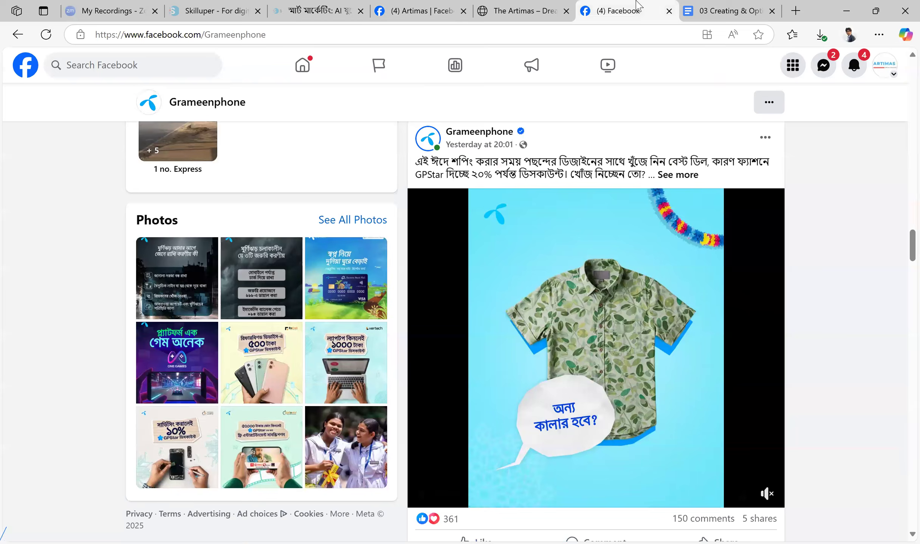
scroll(743, 374, "up", 5)
scroll(745, 376, "up", 10)
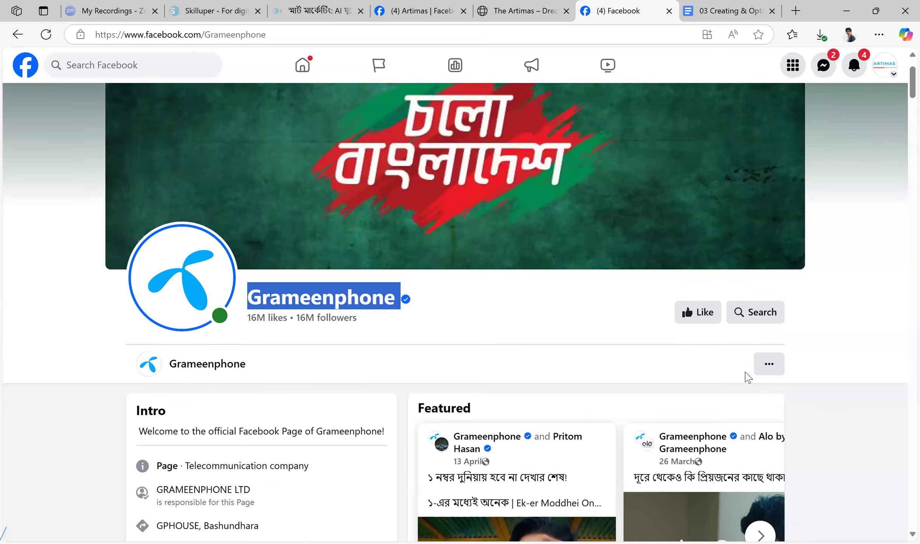
scroll(804, 355, "down", 1)
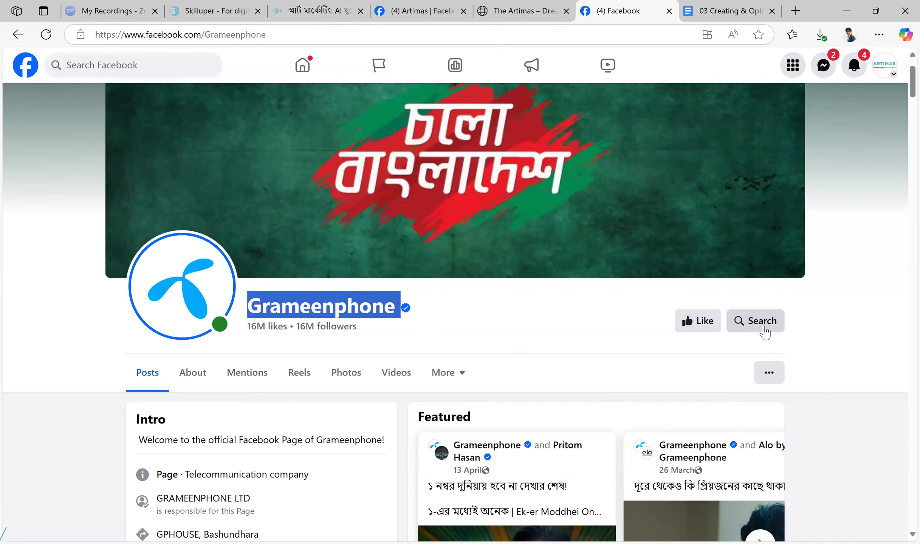
Return to the Artimas Page, review its Edit Page sections from cover photo to Featured, and close them without changes
left_click(405, 5)
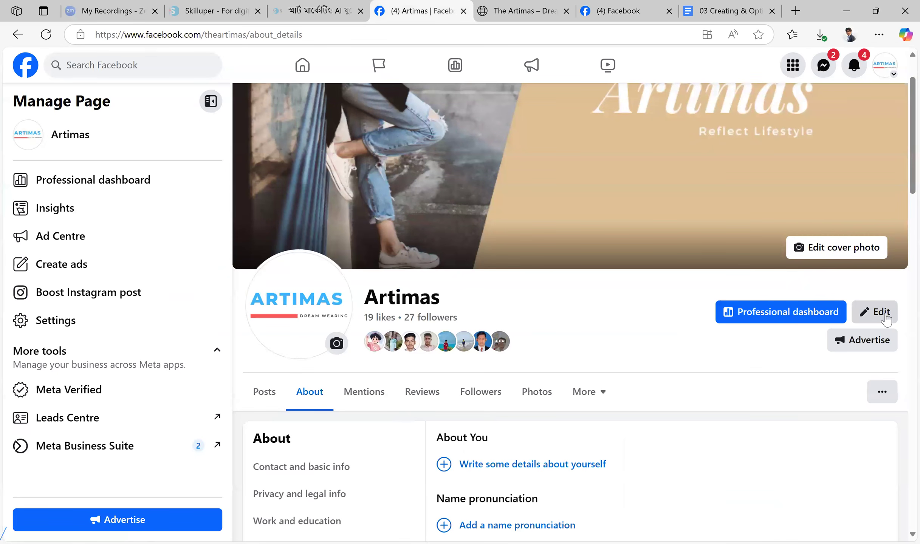
left_click(884, 318)
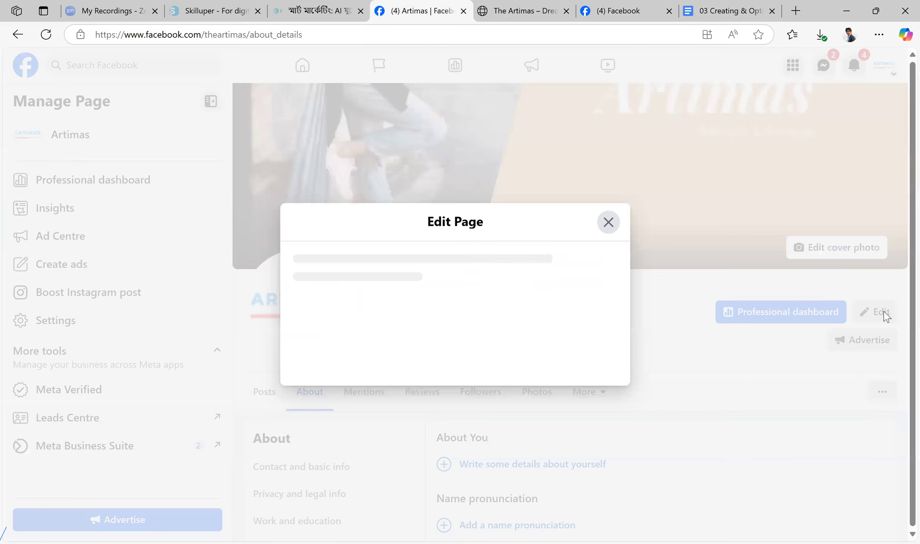
scroll(528, 232, "down", 10)
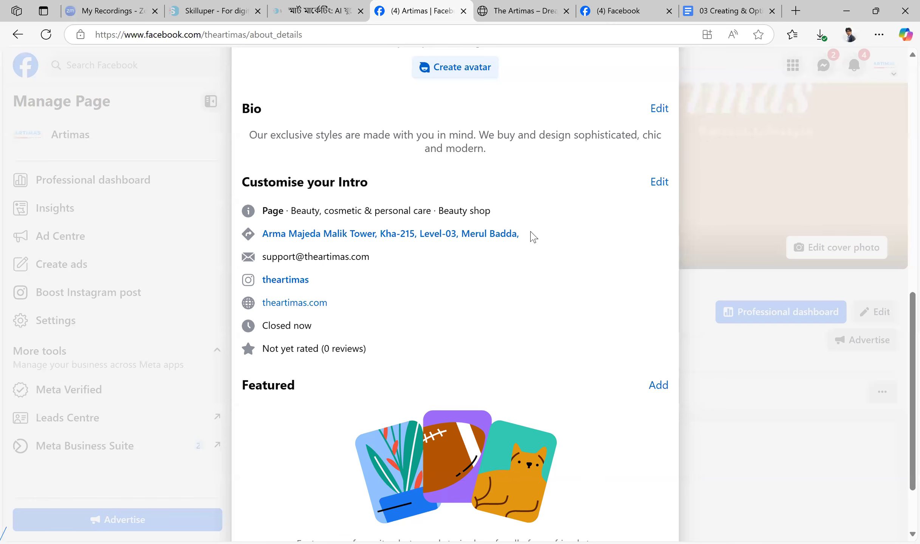
scroll(533, 236, "down", 3)
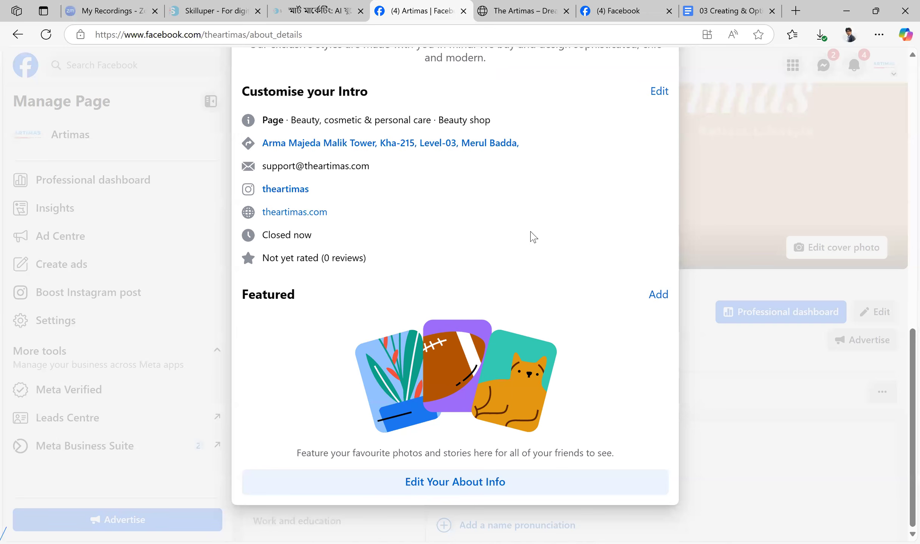
scroll(620, 181, "up", 10)
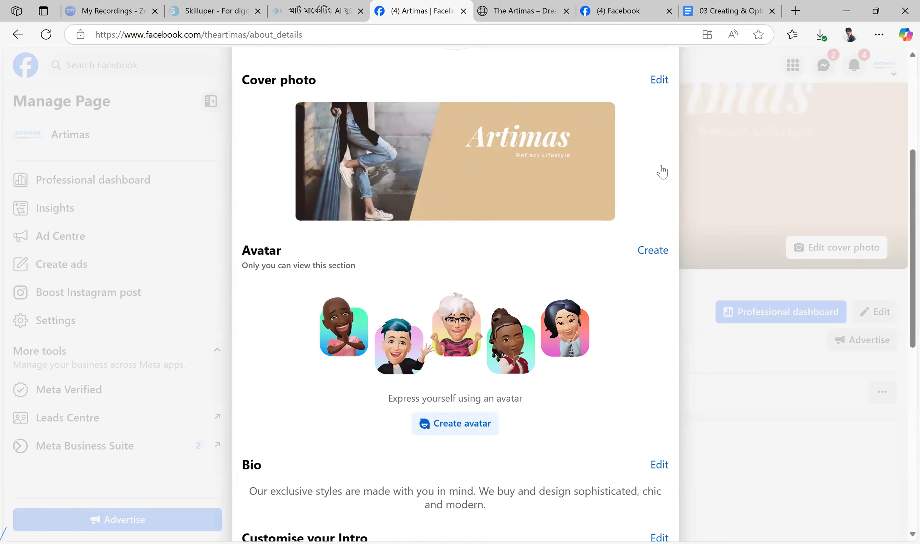
scroll(662, 172, "up", 5)
left_click(656, 101)
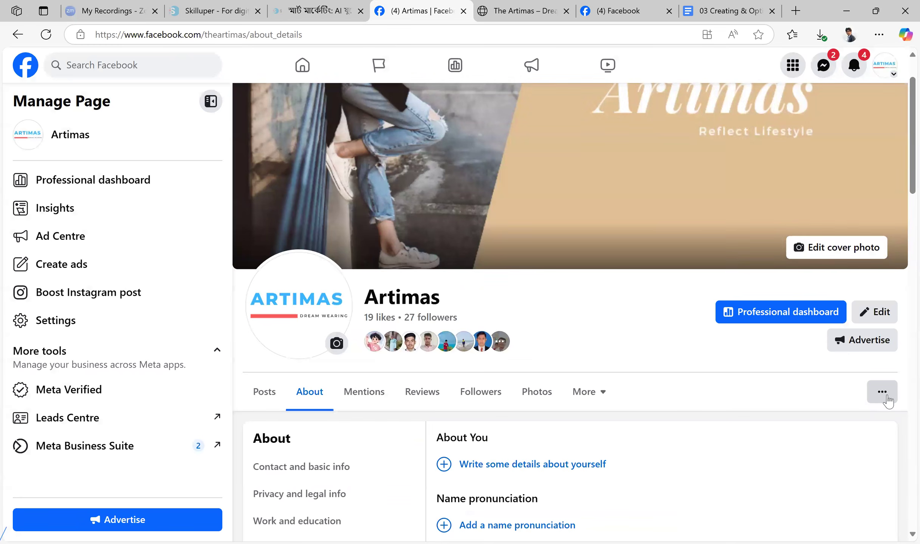
Open the Artimas Page's action button settings, view the replacement options, and try to delete the Send message button
left_click(883, 393)
scroll(866, 415, "down", 3)
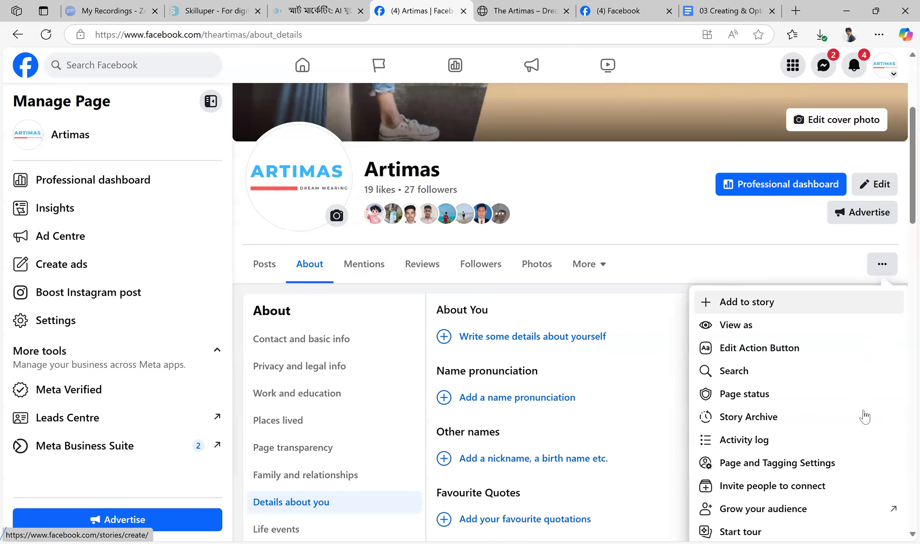
left_click(799, 355)
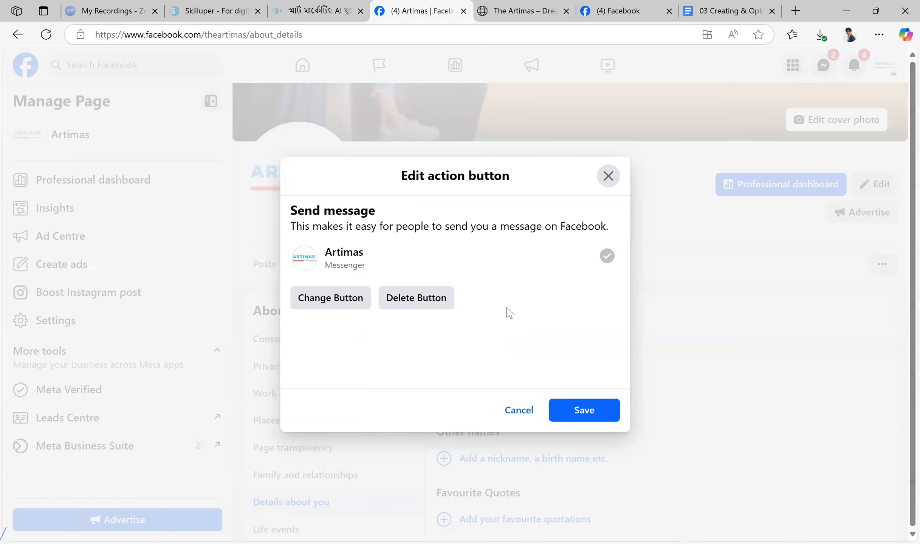
left_click(354, 308)
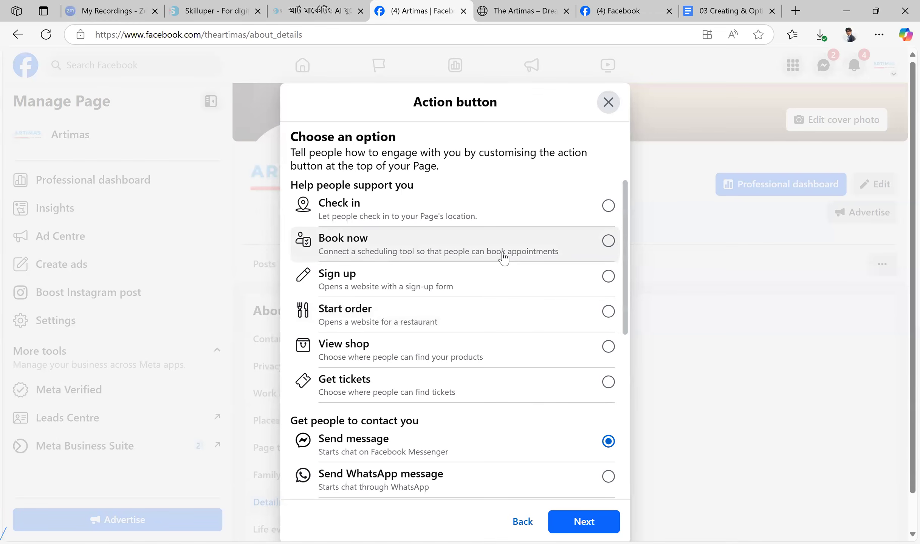
left_click(522, 521)
left_click(432, 302)
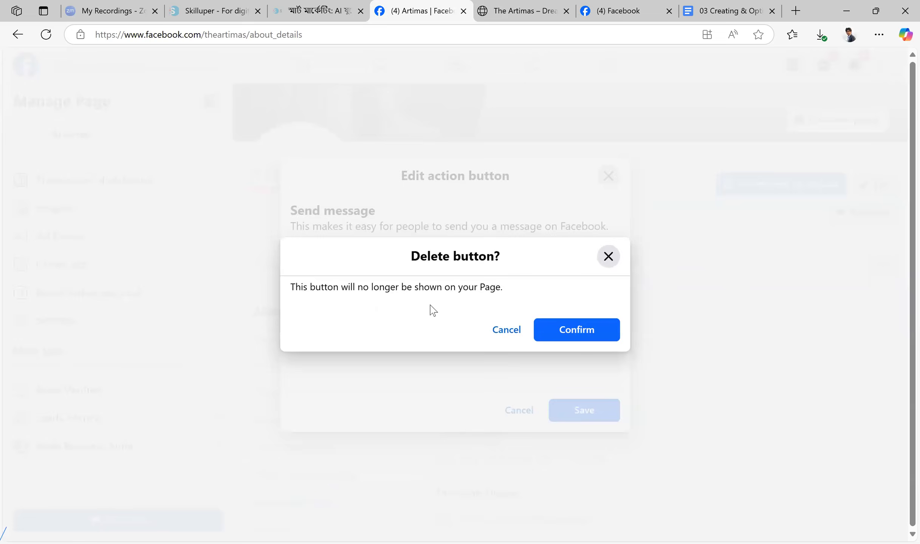
left_click(590, 334)
left_click(599, 415)
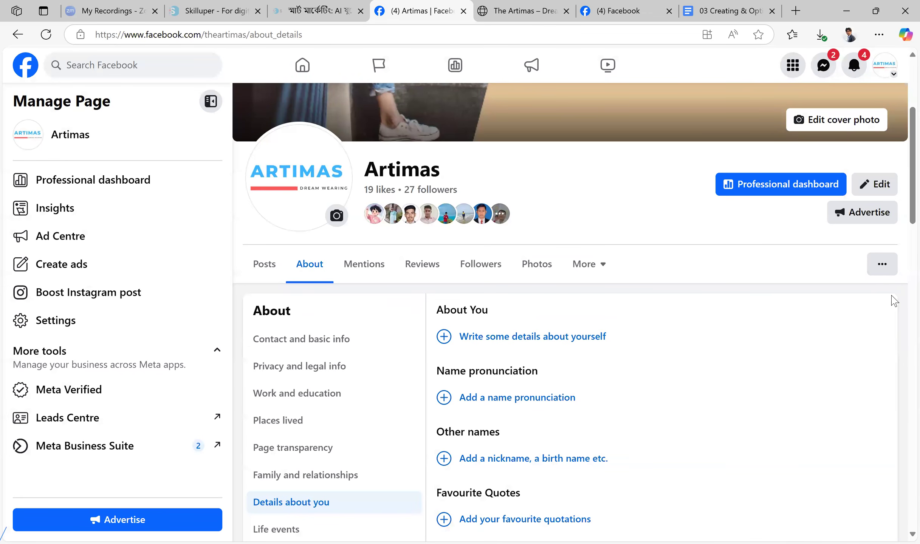
Reopen the action button's replacement options and examine the choices for supporting, contacting and linking to a group or app
left_click(889, 268)
left_click(815, 348)
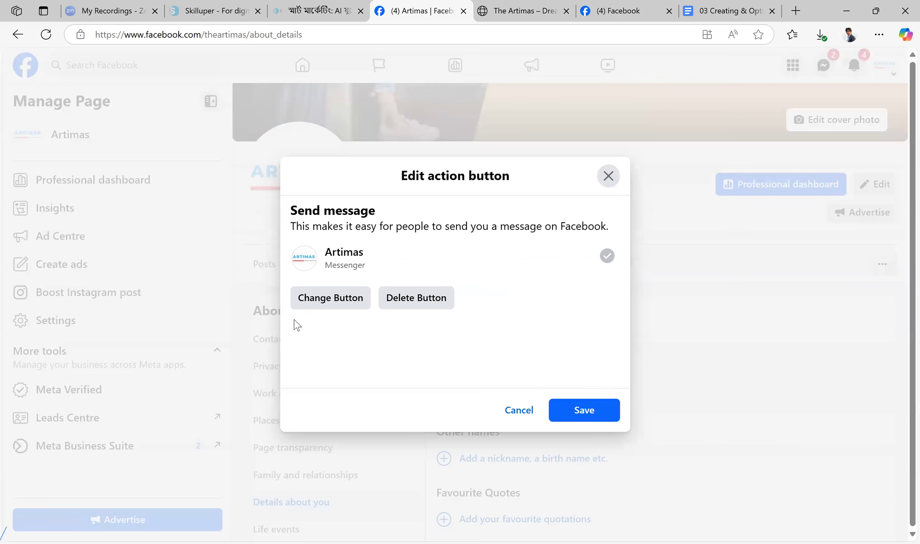
left_click(345, 302)
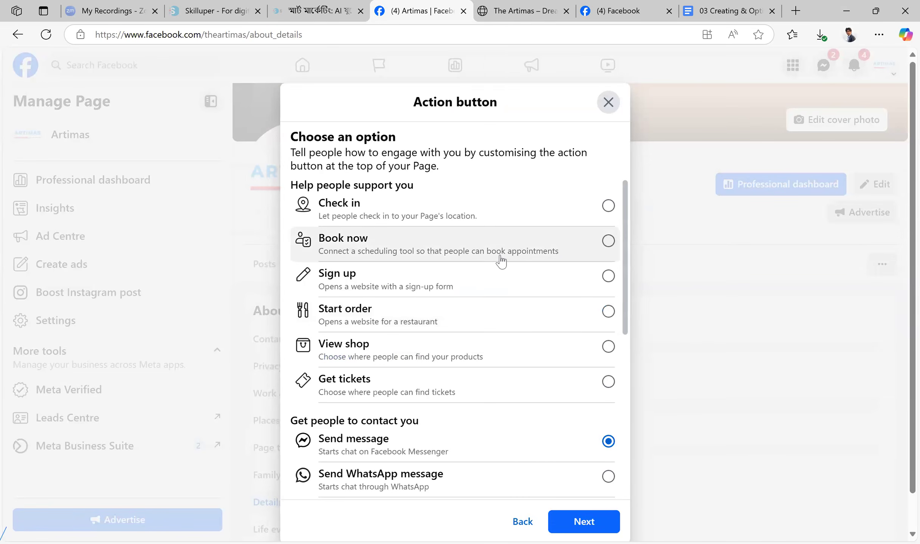
scroll(499, 262, "down", 8)
scroll(487, 401, "up", 8)
scroll(460, 260, "down", 8)
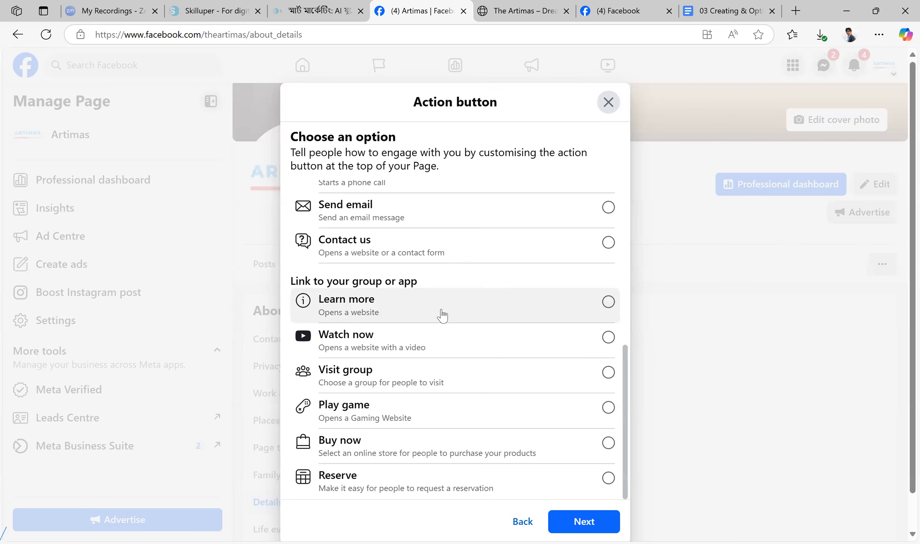
scroll(507, 324, "up", 8)
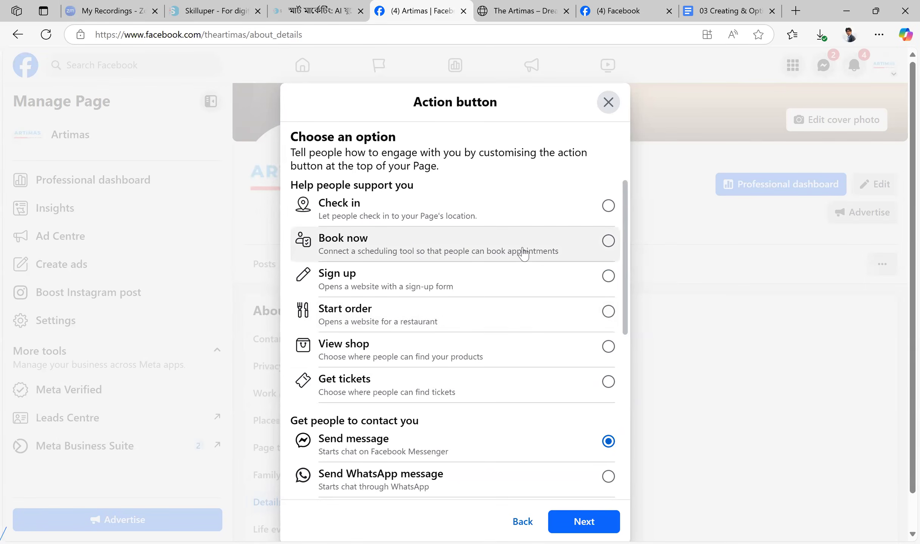
scroll(523, 254, "down", 3)
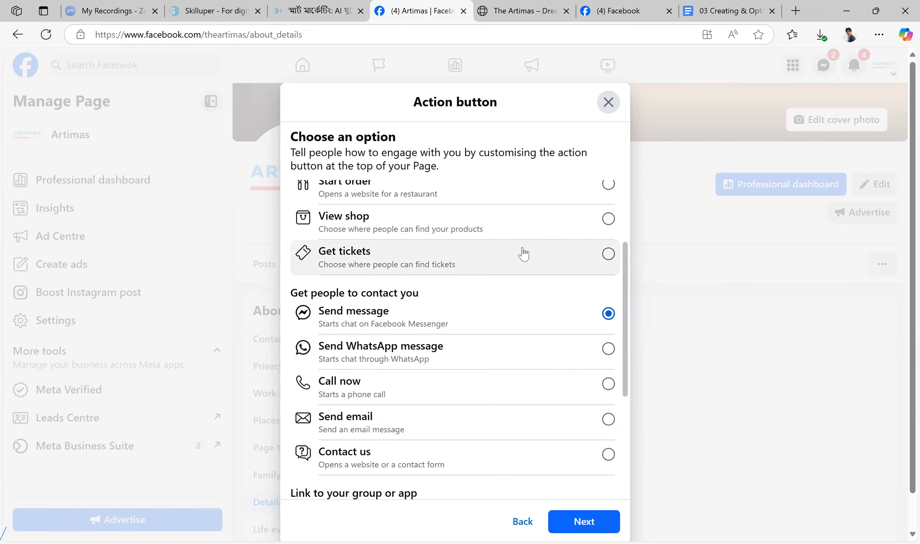
scroll(523, 254, "down", 5)
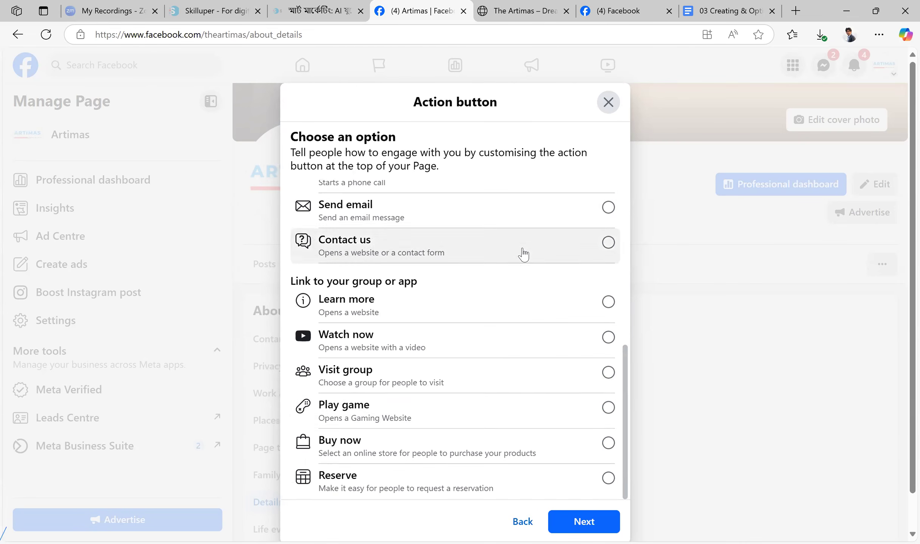
scroll(385, 453, "up", 8)
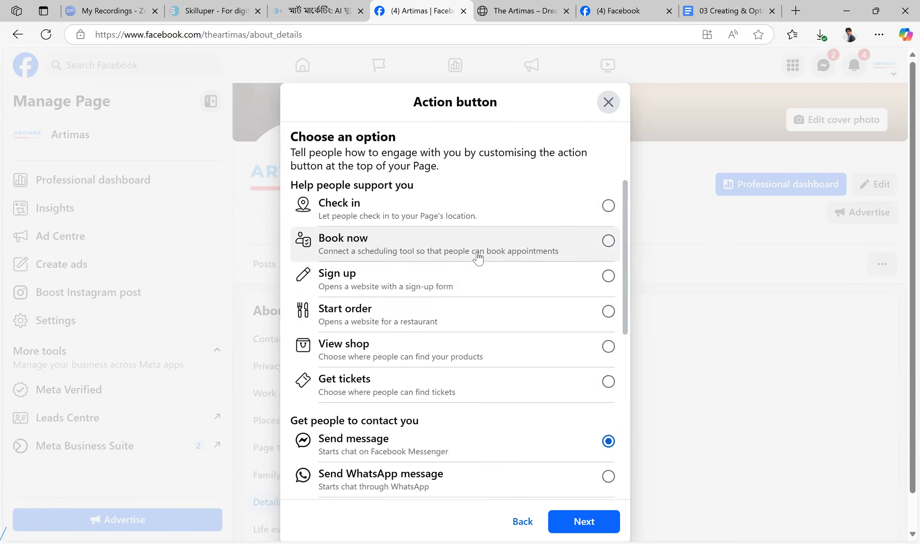
scroll(476, 257, "down", 2)
scroll(462, 273, "down", 2)
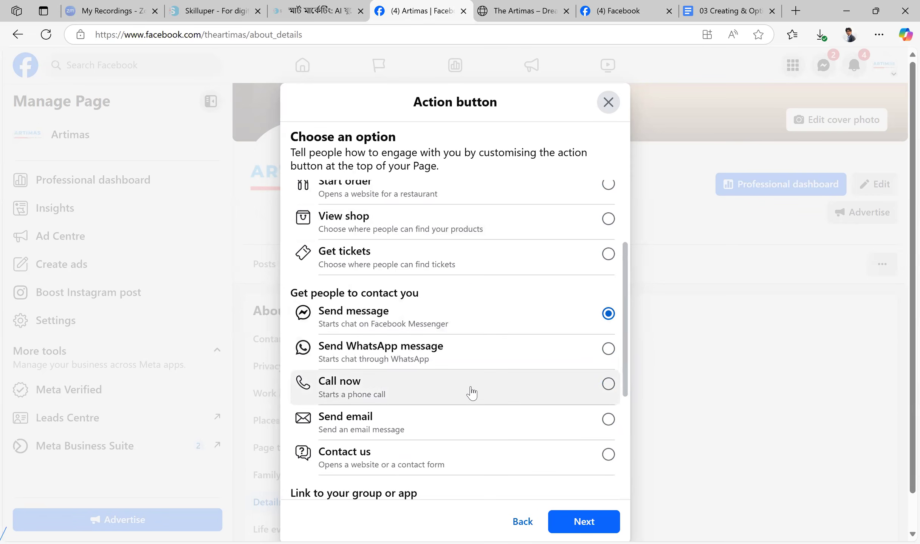
scroll(495, 302, "down", 5)
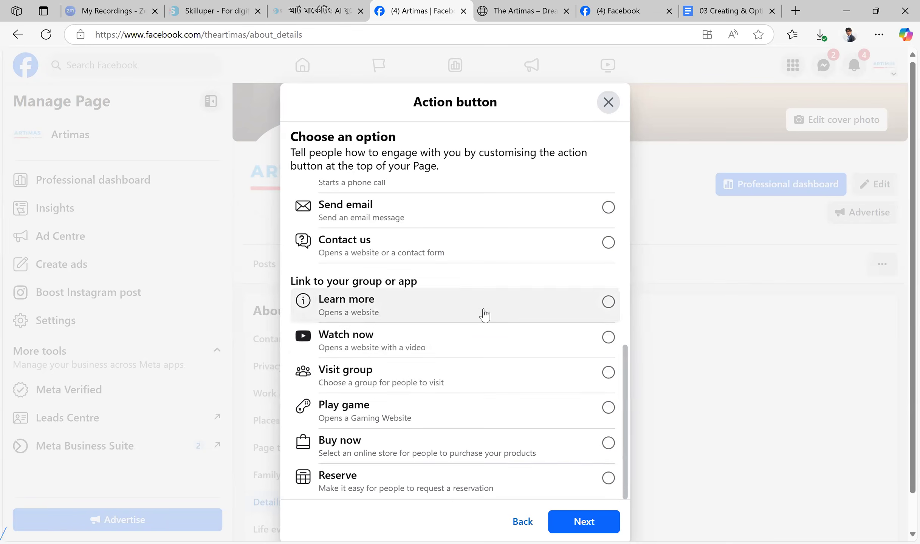
Choose Buy now as the Artimas Page's action button and browse the store tools it can connect to
left_click(410, 453)
left_click(584, 521)
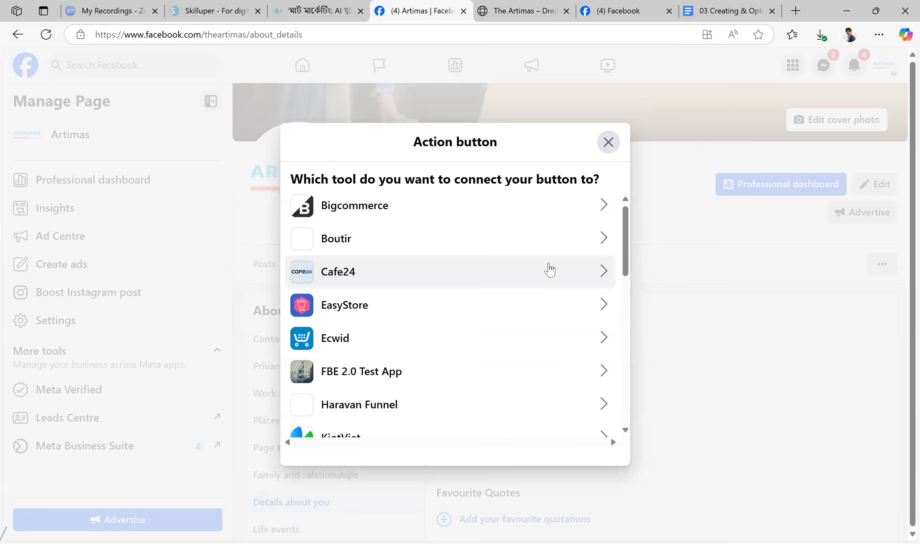
scroll(544, 265, "down", 10)
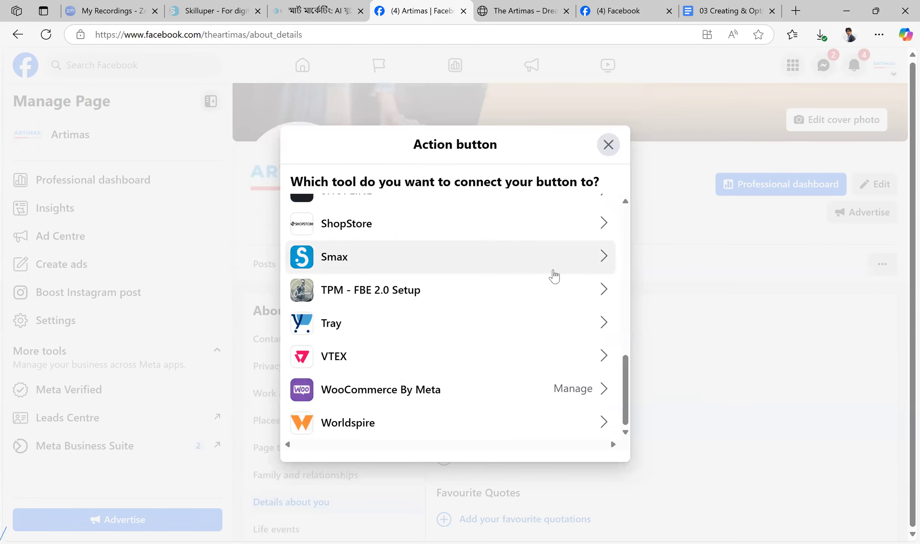
scroll(554, 276, "up", 10)
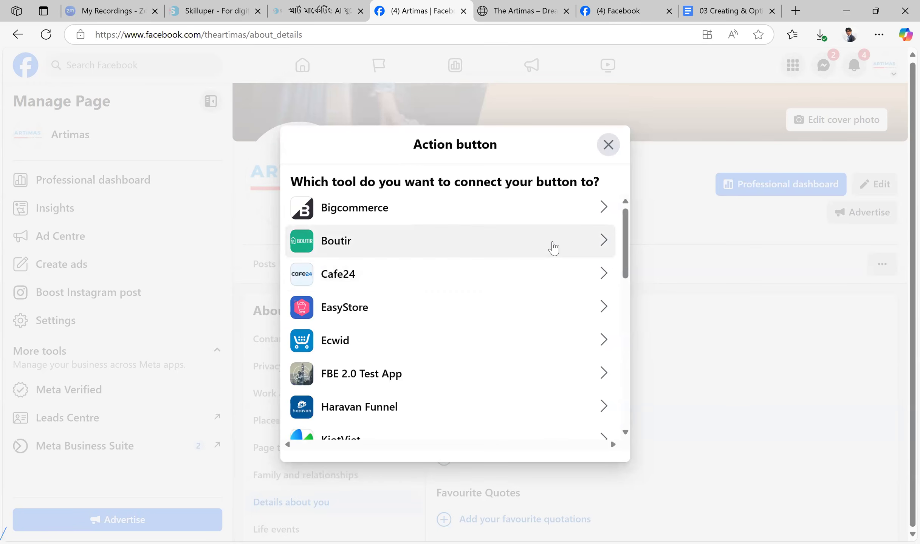
scroll(552, 248, "down", 10)
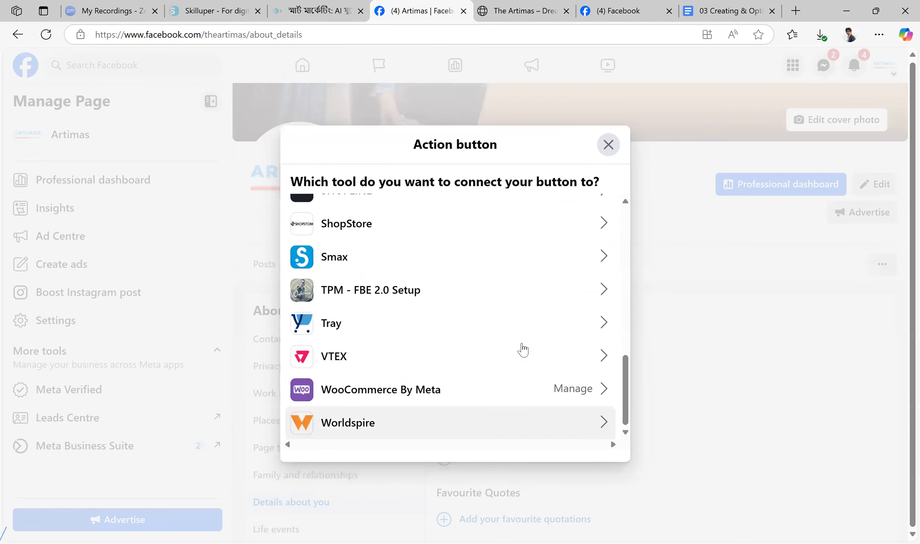
scroll(527, 346, "up", 8)
scroll(532, 343, "up", 2)
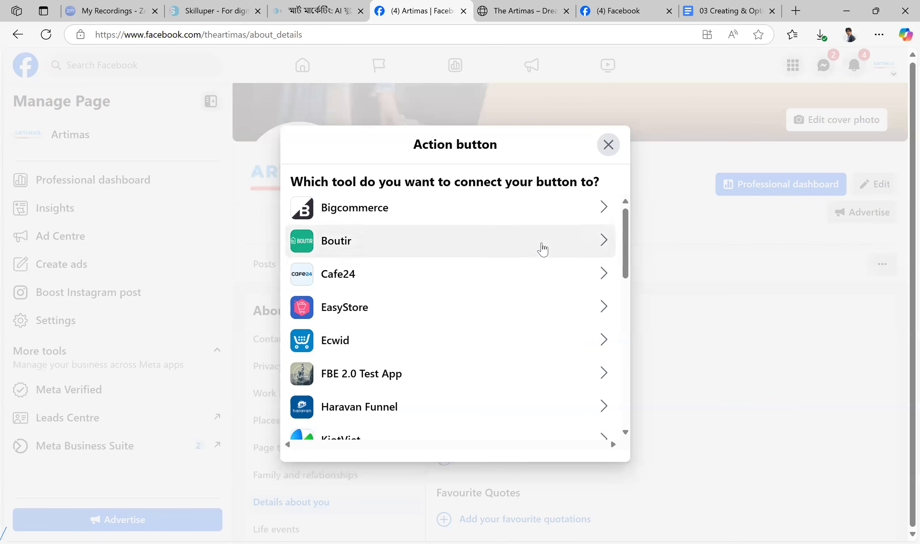
scroll(540, 248, "down", 2)
scroll(541, 249, "down", 5)
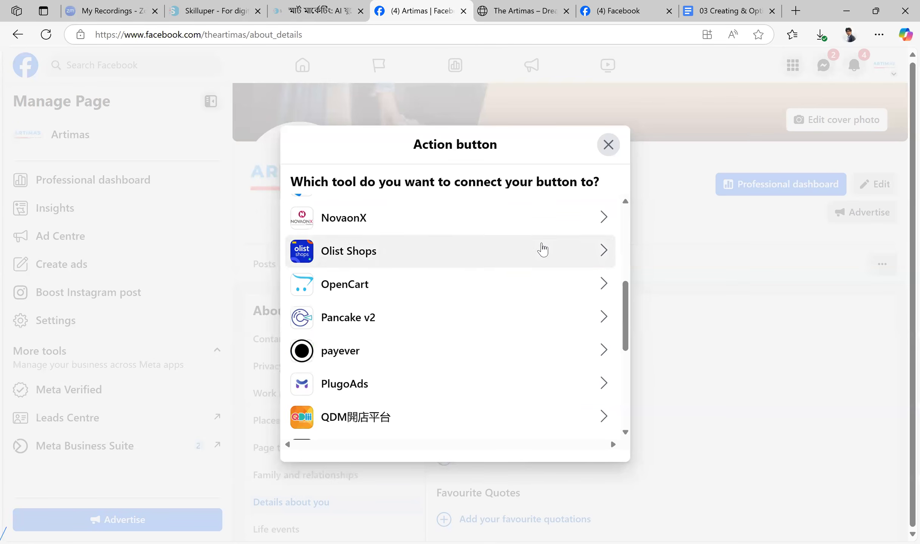
scroll(542, 249, "down", 4)
scroll(542, 250, "down", 3)
scroll(542, 249, "down", 1)
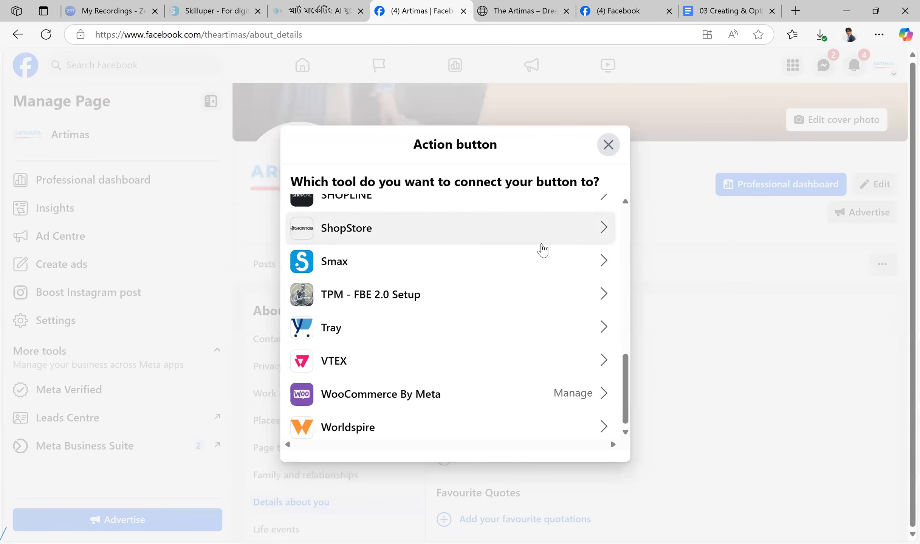
Open the connection management for WooCommerce By Meta and return to the Artimas Page
scroll(530, 335, "up", 2)
scroll(561, 396, "down", 2)
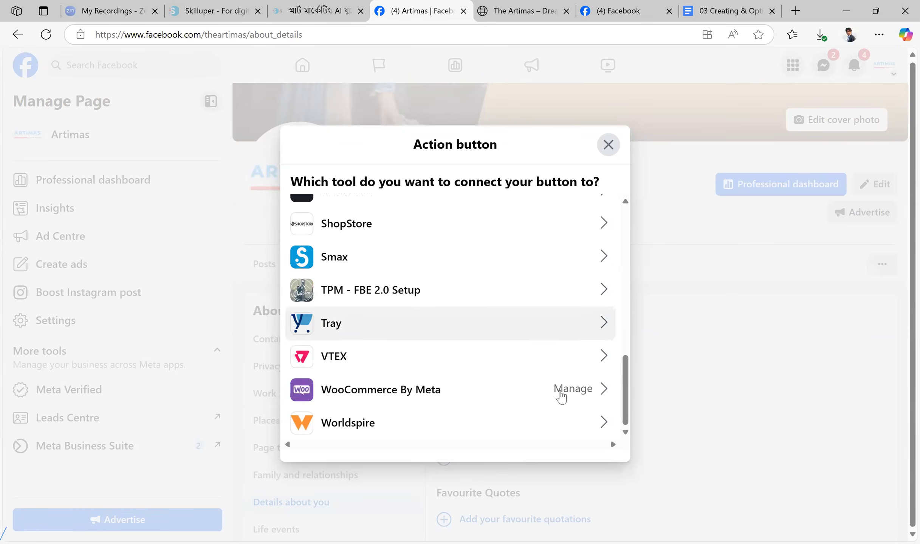
left_click(604, 396)
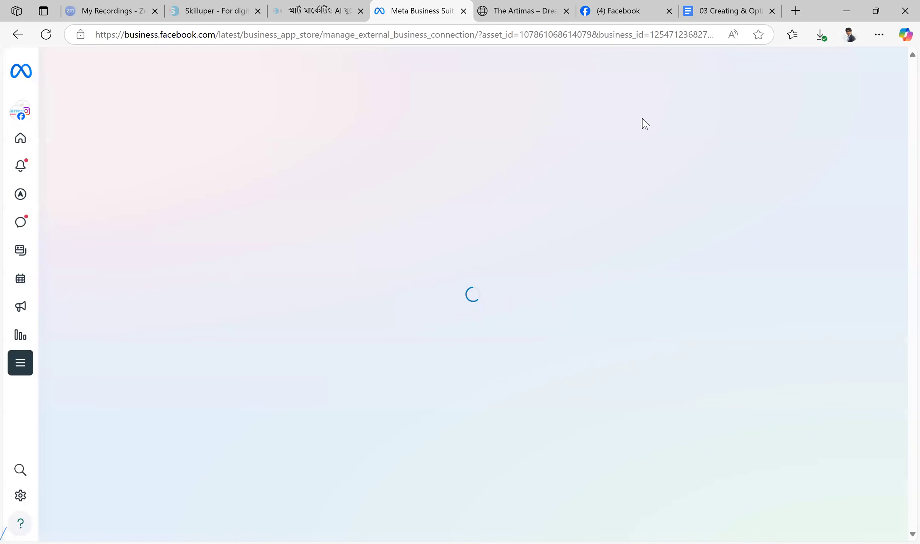
left_click(15, 34)
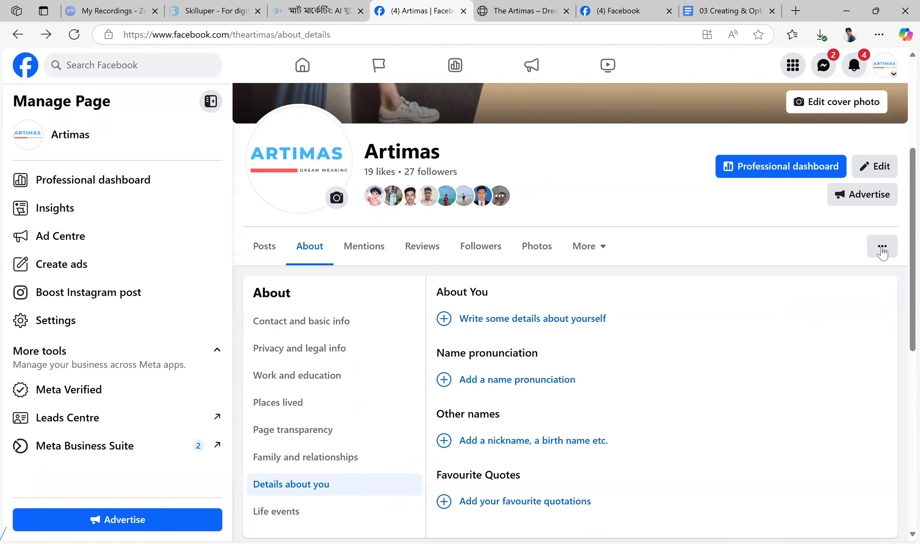
Reopen the Artimas Page's action button options, review them, and submit Send message as the chosen button
left_click(882, 249)
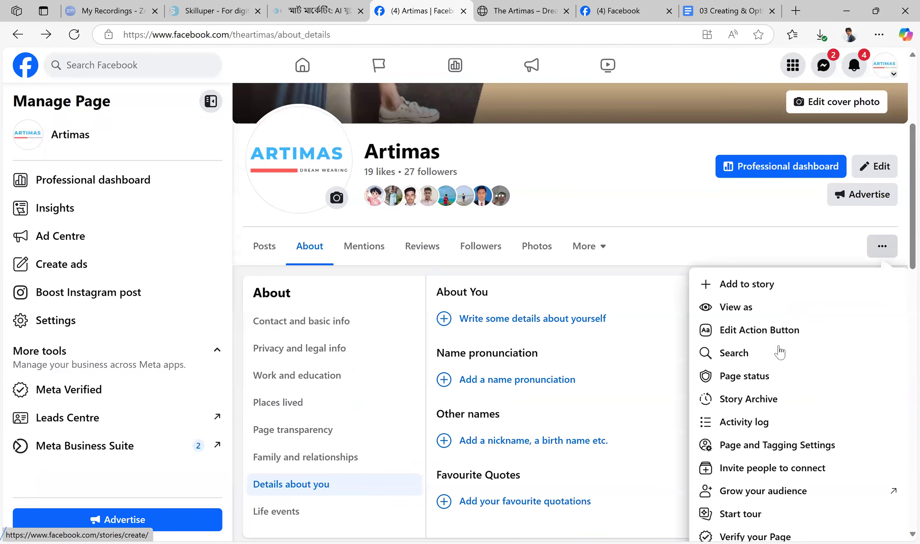
left_click(779, 335)
left_click(304, 302)
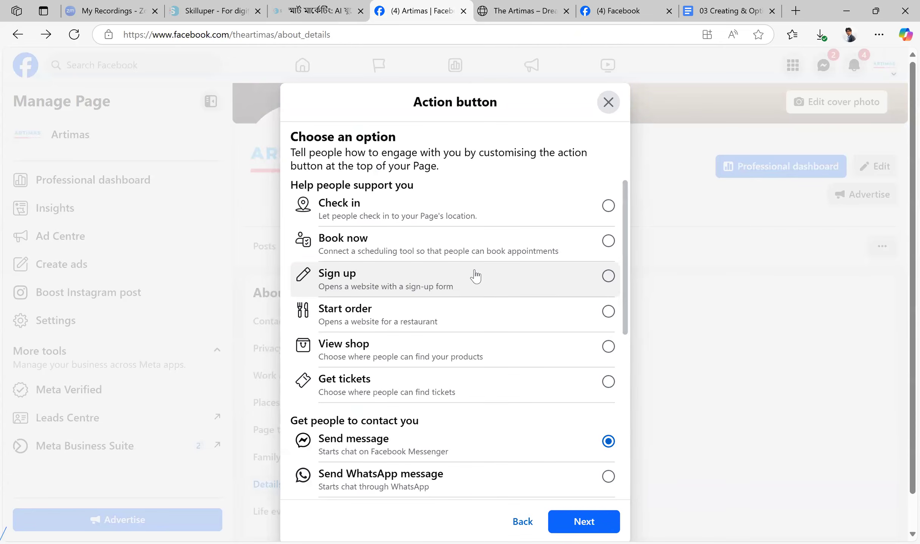
scroll(554, 299, "down", 8)
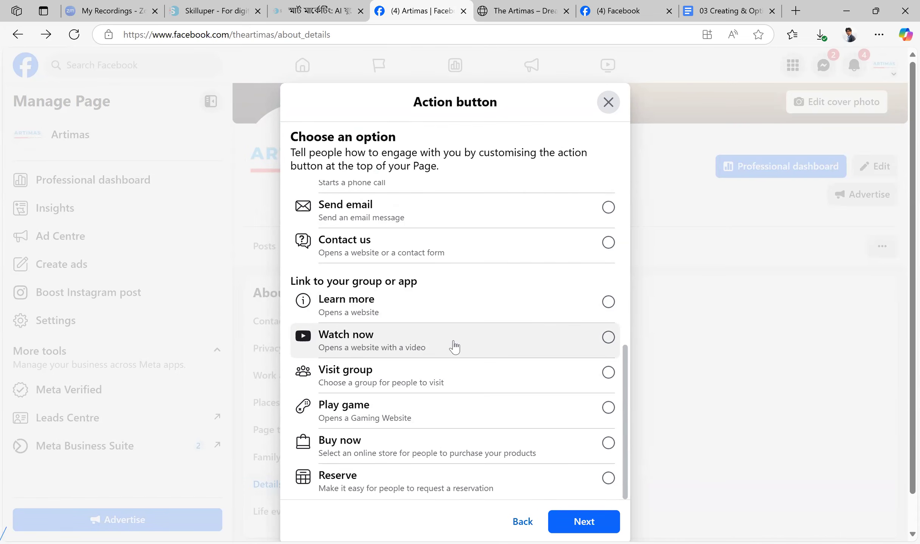
scroll(455, 347, "up", 8)
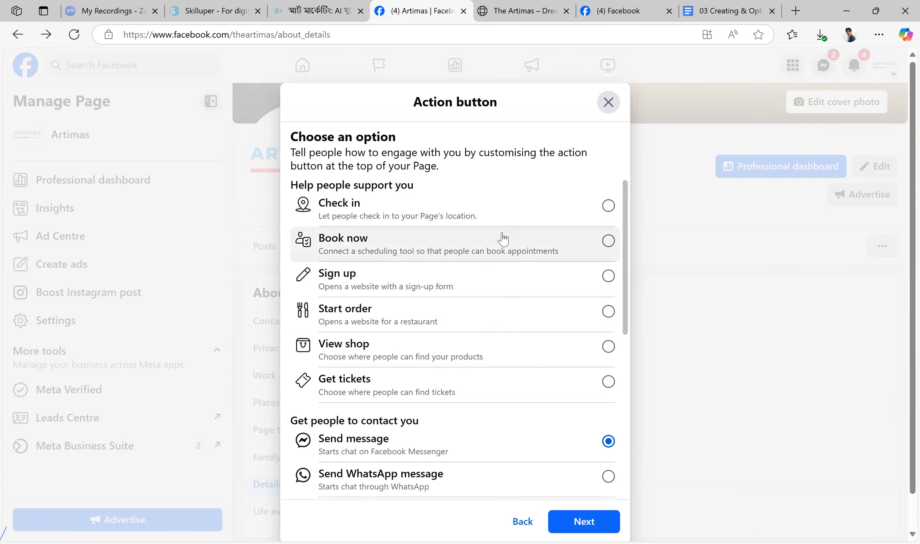
scroll(506, 242, "down", 6)
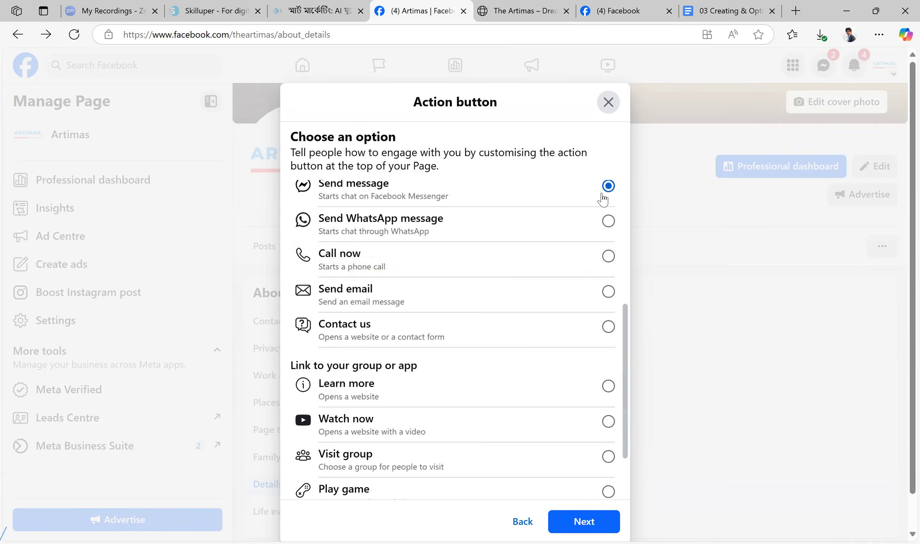
left_click(594, 519)
left_click(587, 412)
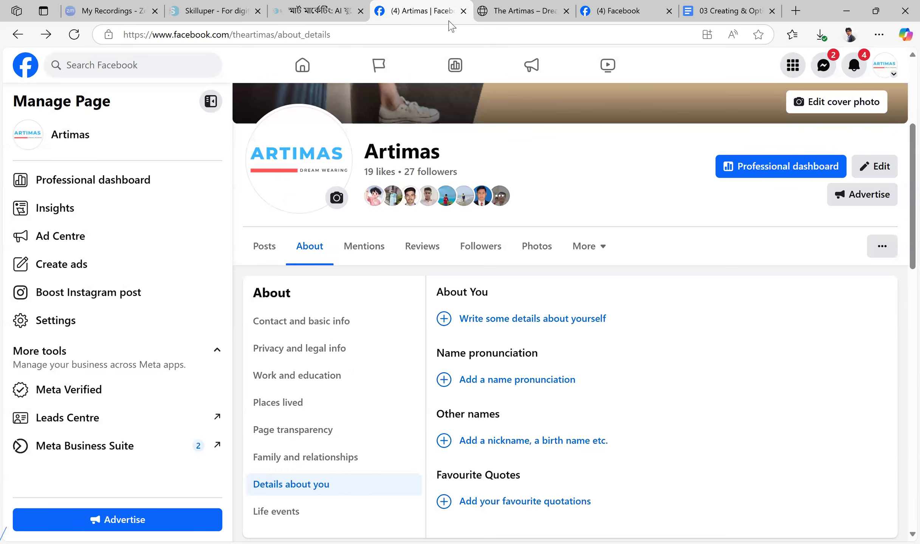
Switch to the "03 Creating & Optimizing Facebook Page" document and read sections 6 to 8, from Facebook Shop to consistent posting
left_click(699, 13)
scroll(578, 222, "down", 5)
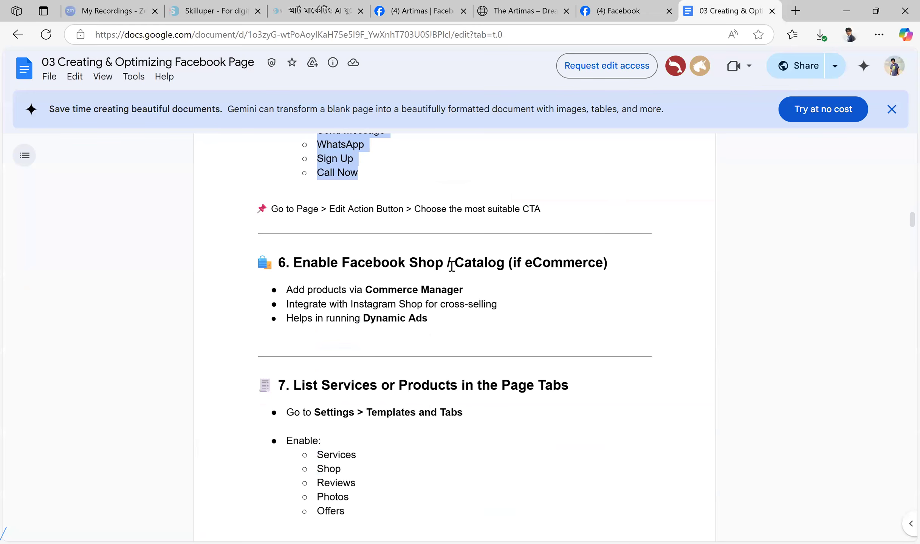
scroll(571, 262, "down", 3)
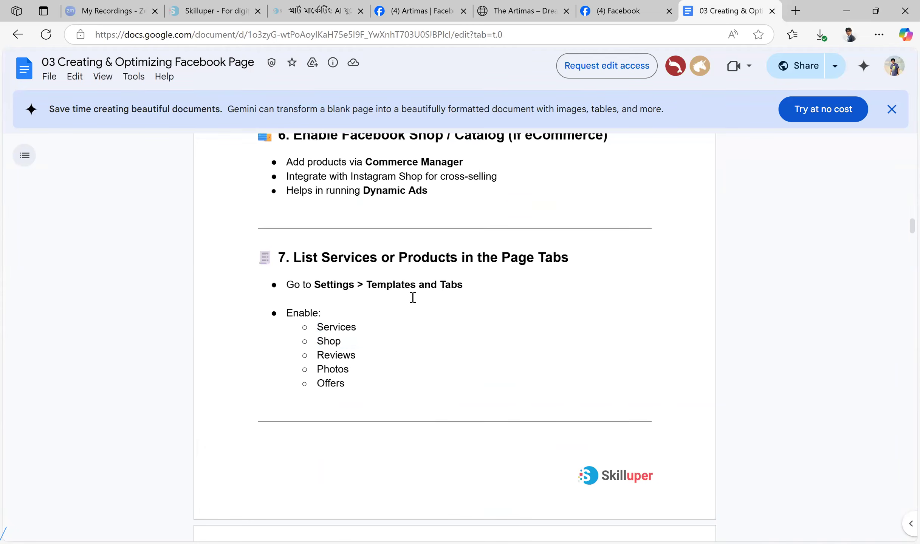
scroll(458, 275, "down", 8)
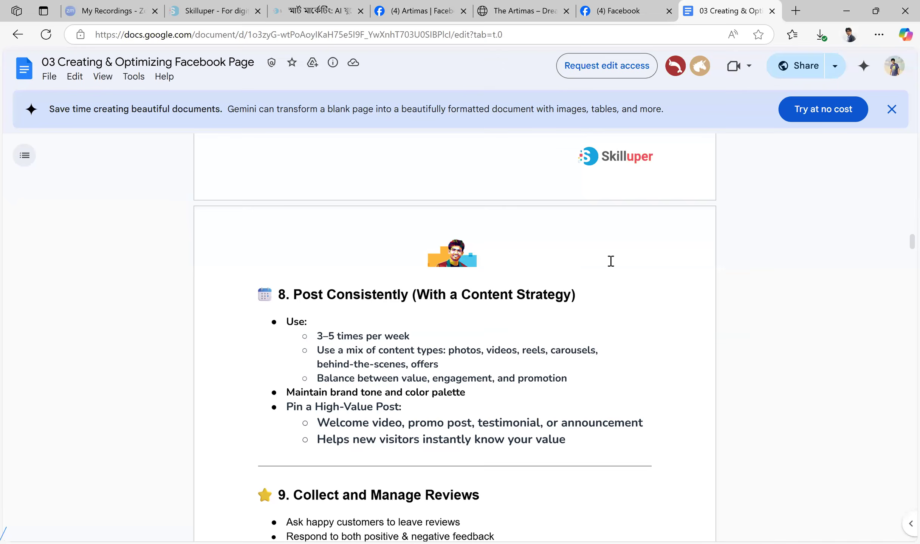
scroll(610, 261, "down", 2)
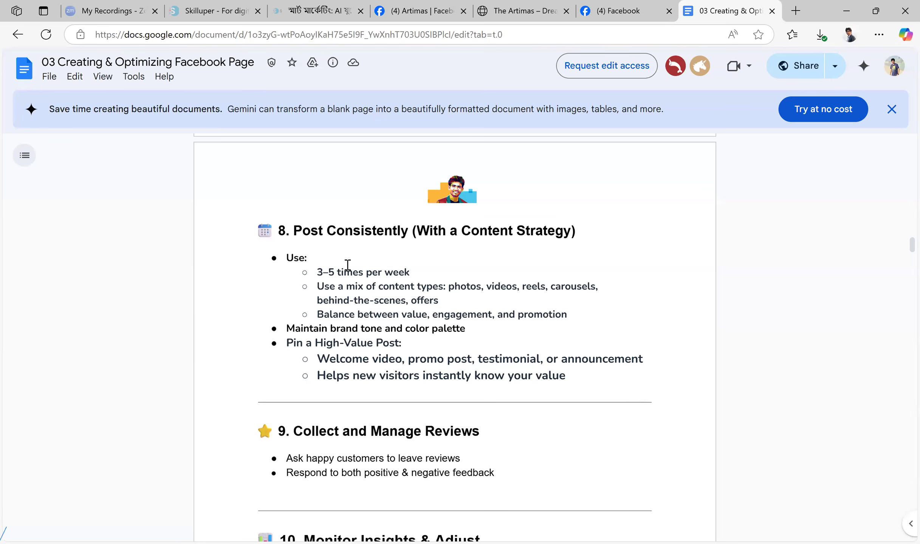
Highlight section 8's tips on posting 3–5 times per week and on using photos and videos
left_click_drag(575, 379, 448, 246)
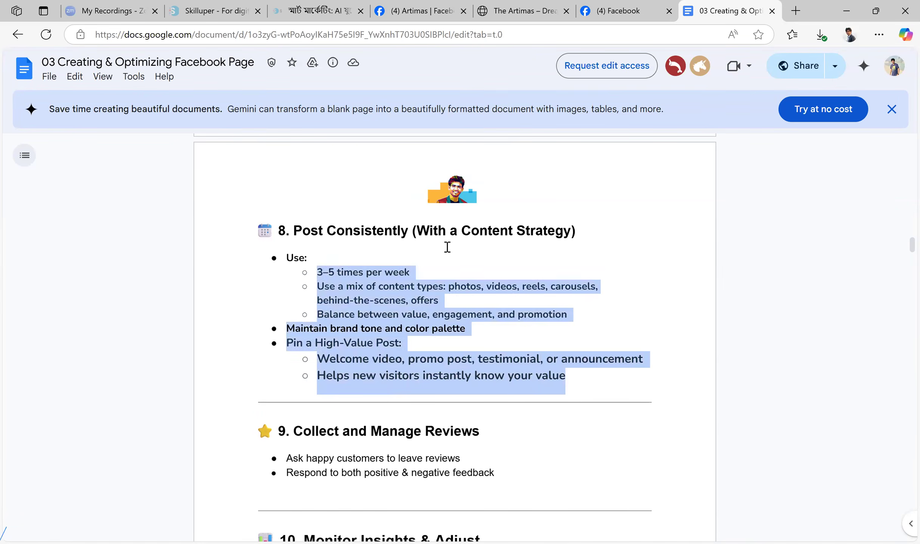
left_click(447, 246)
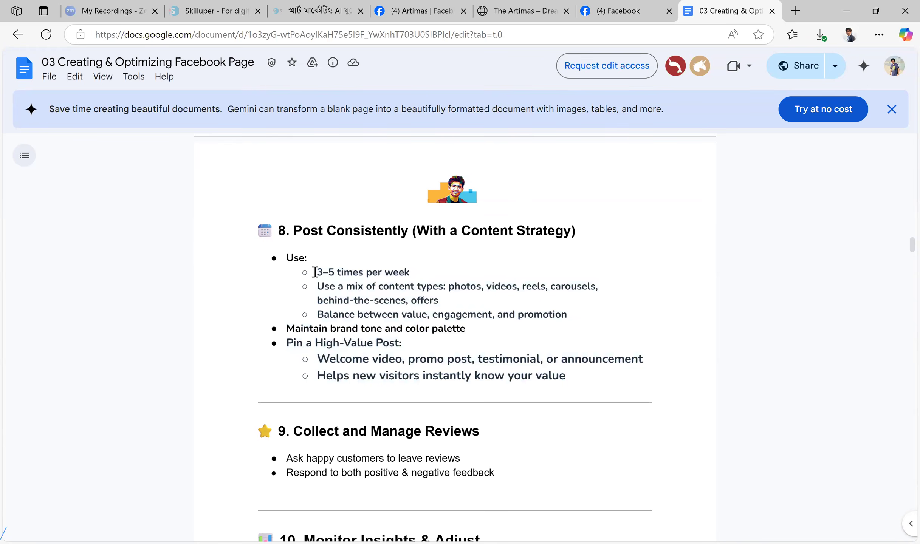
left_click_drag(317, 272, 419, 271)
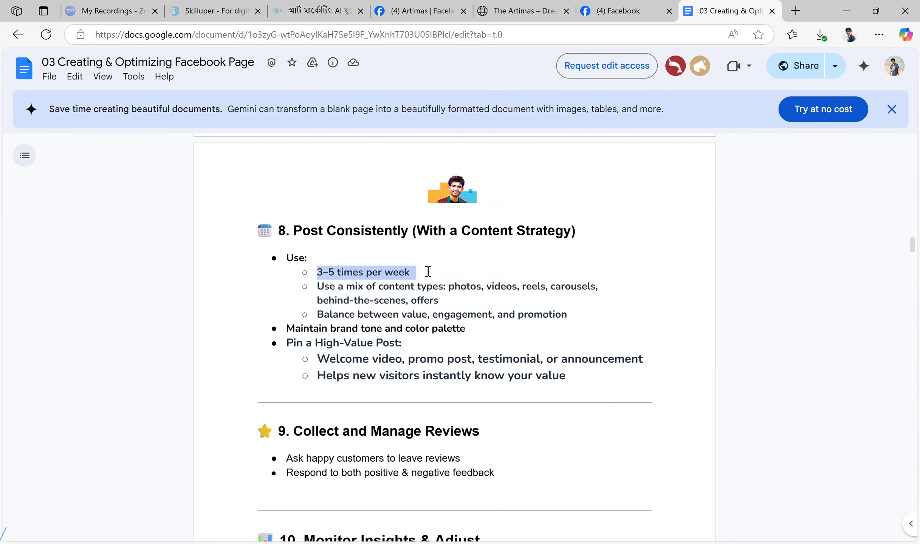
left_click(480, 278)
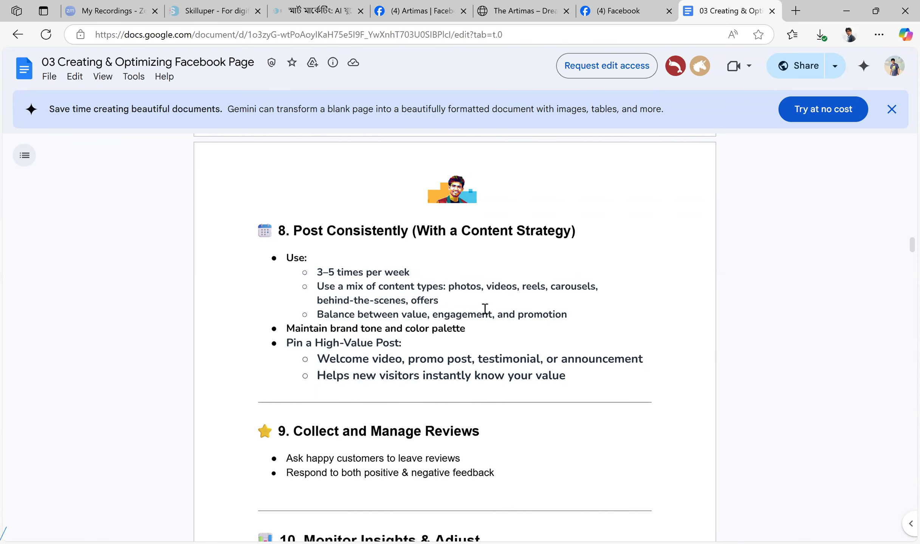
double_click(465, 288)
double_click(494, 290)
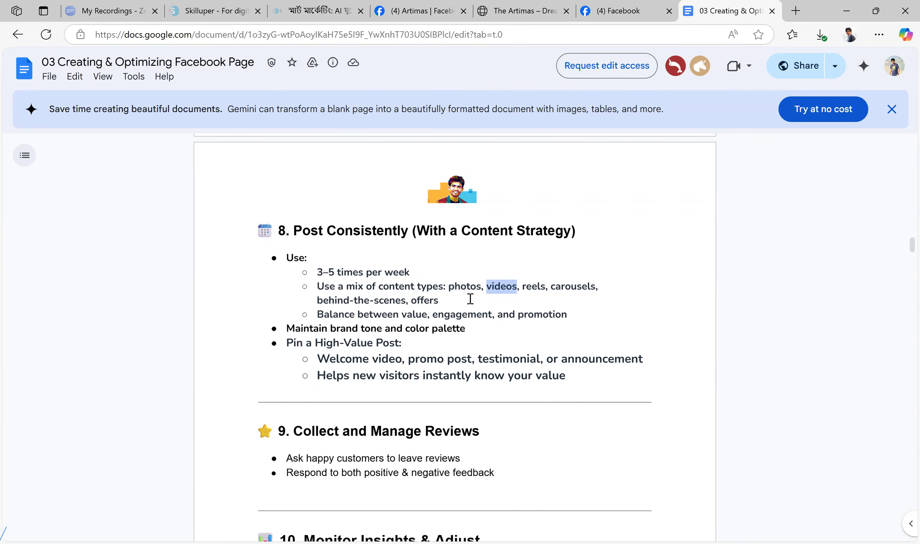
Revisit the Artimas Page, return to the guide document, and highlight the tip on maintaining brand tone and color palette
left_click(434, 8)
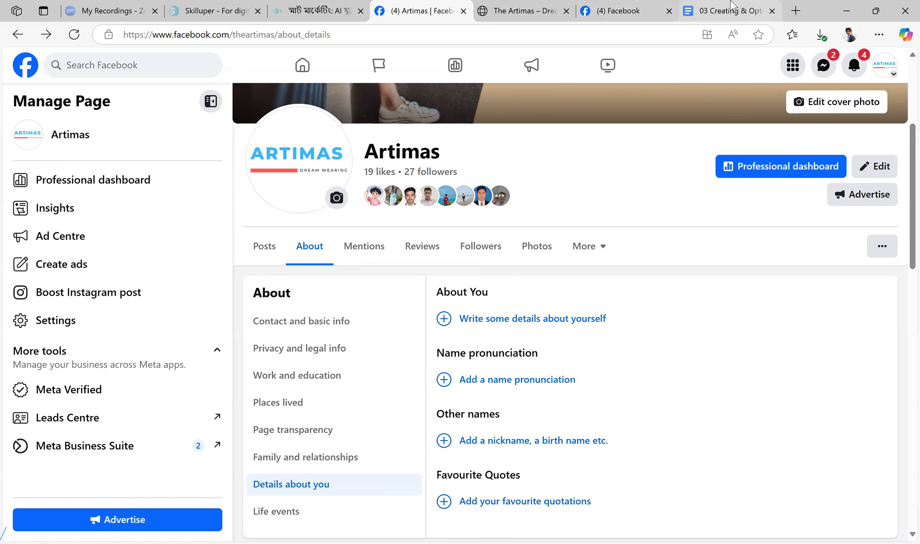
left_click(729, 8)
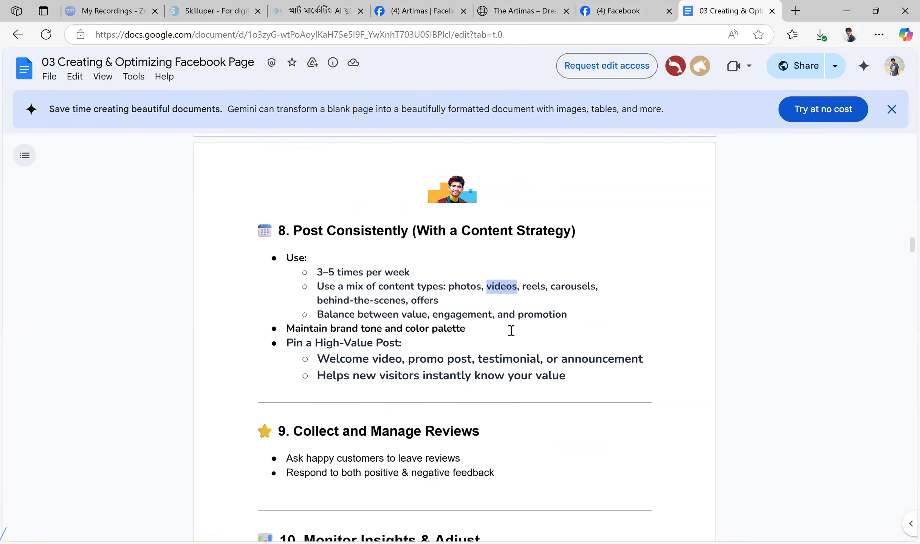
left_click_drag(294, 329, 481, 323)
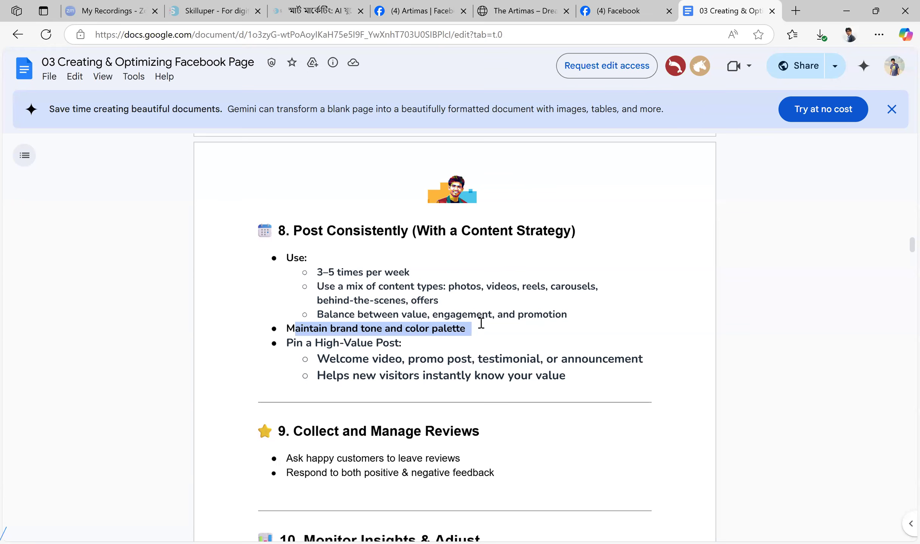
Switch to the Grameenphone Facebook Page and examine its posts for content mix, brand tone and color palette
left_click(623, 11)
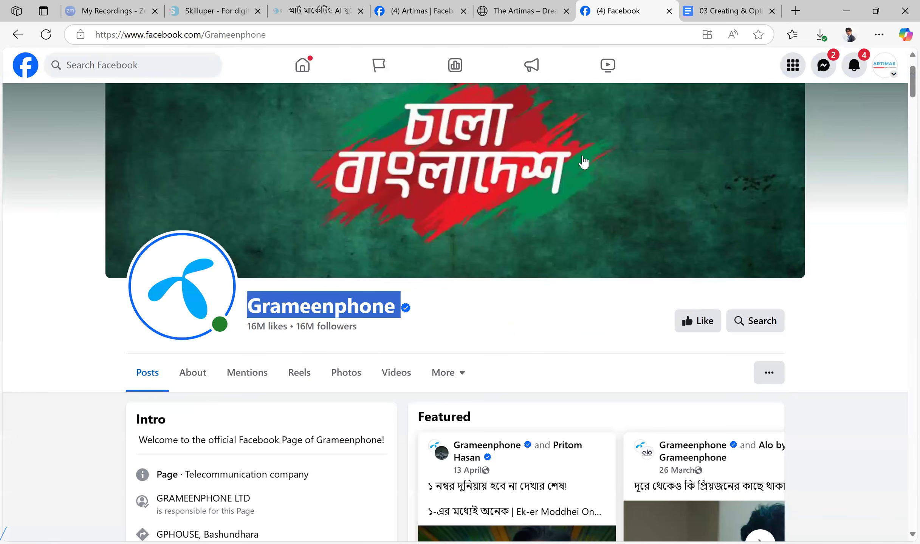
scroll(597, 186, "down", 15)
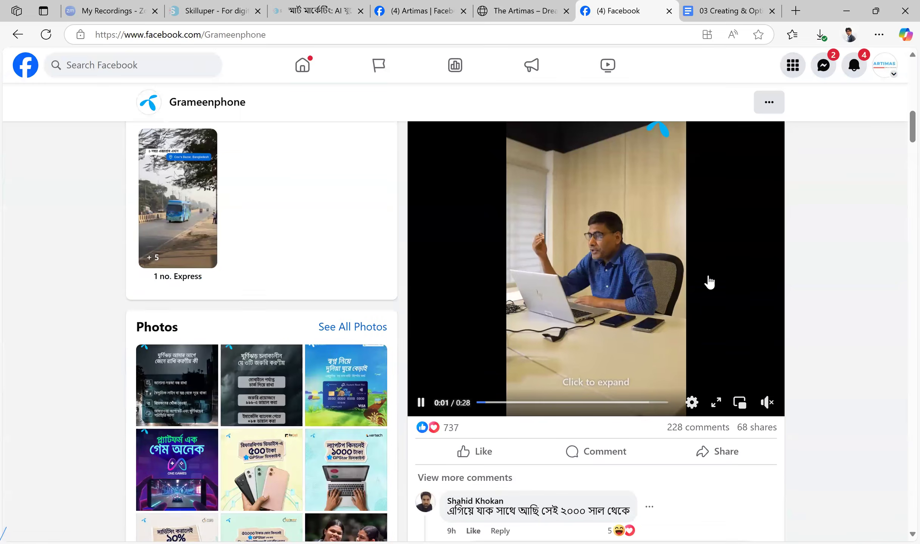
scroll(709, 281, "up", 1)
scroll(623, 258, "down", 10)
scroll(624, 258, "down", 5)
scroll(650, 264, "up", 5)
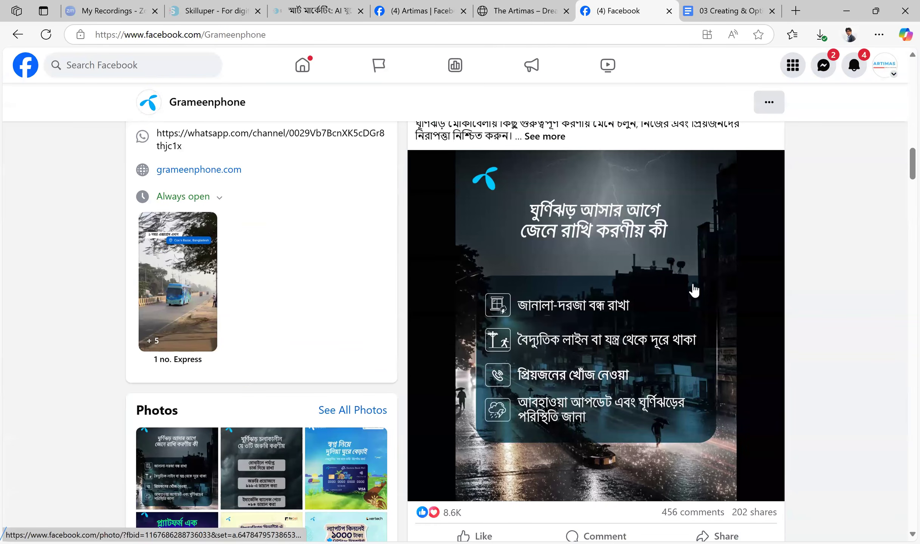
scroll(693, 290, "up", 2)
scroll(583, 389, "down", 2)
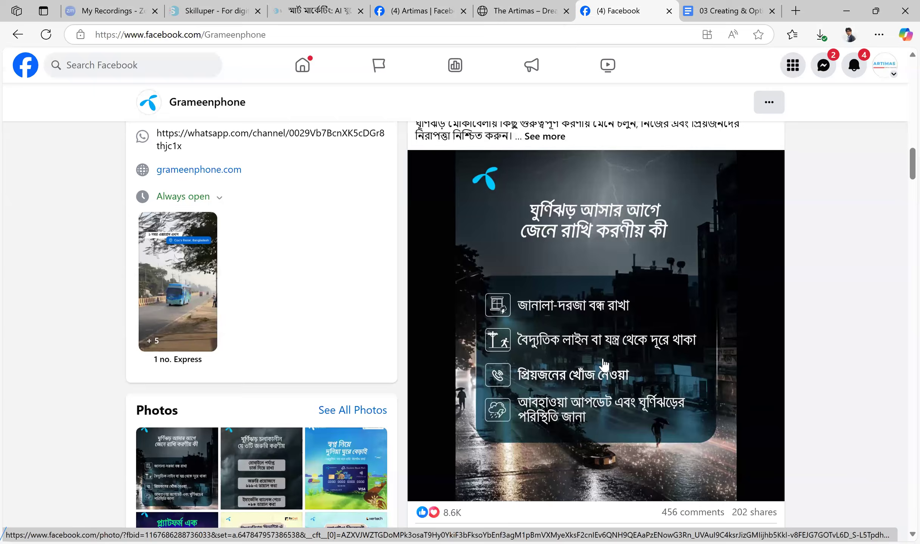
scroll(605, 368, "down", 15)
scroll(484, 312, "down", 12)
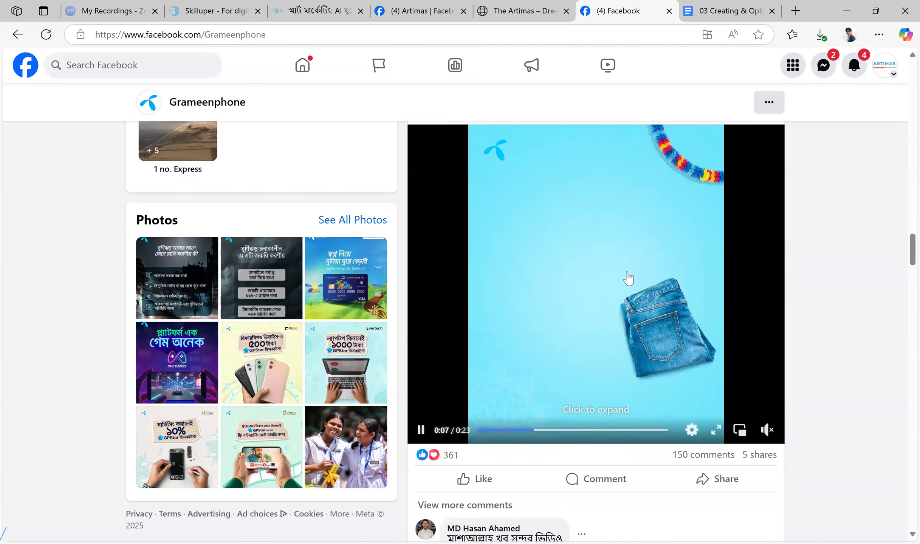
scroll(626, 277, "down", 10)
scroll(604, 242, "down", 10)
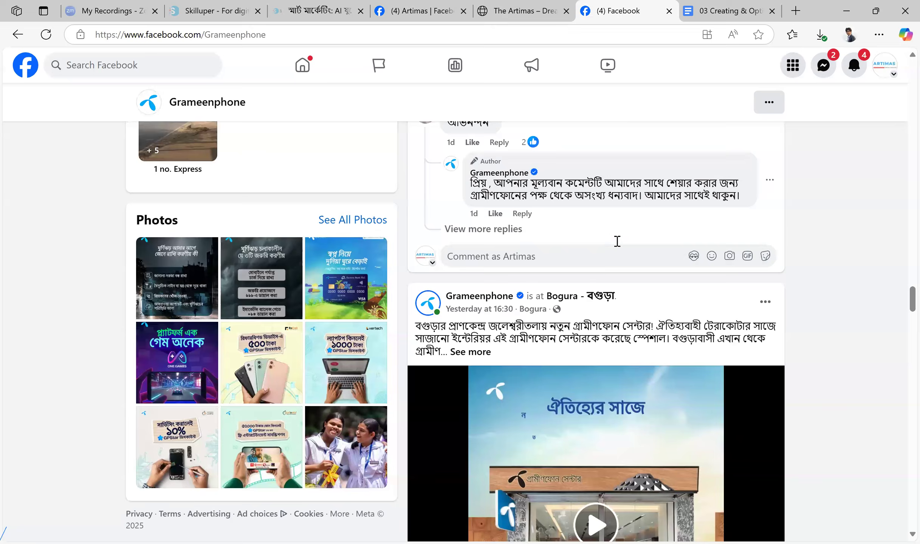
scroll(566, 241, "down", 5)
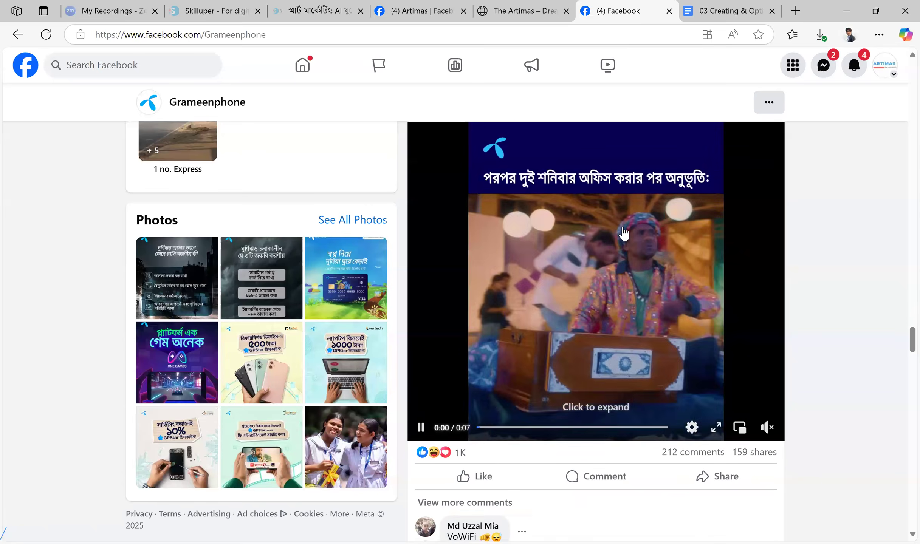
Continue through the Grameenphone Page's older May posts, comparing their video visuals, logo placement and offer messaging
scroll(624, 242, "down", 10)
scroll(523, 266, "down", 10)
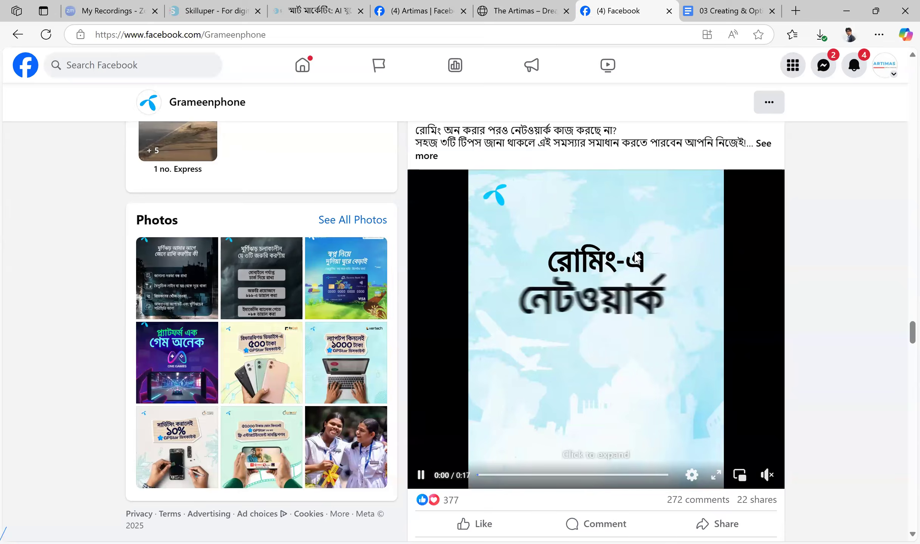
scroll(624, 302, "up", 3)
scroll(617, 321, "up", 1)
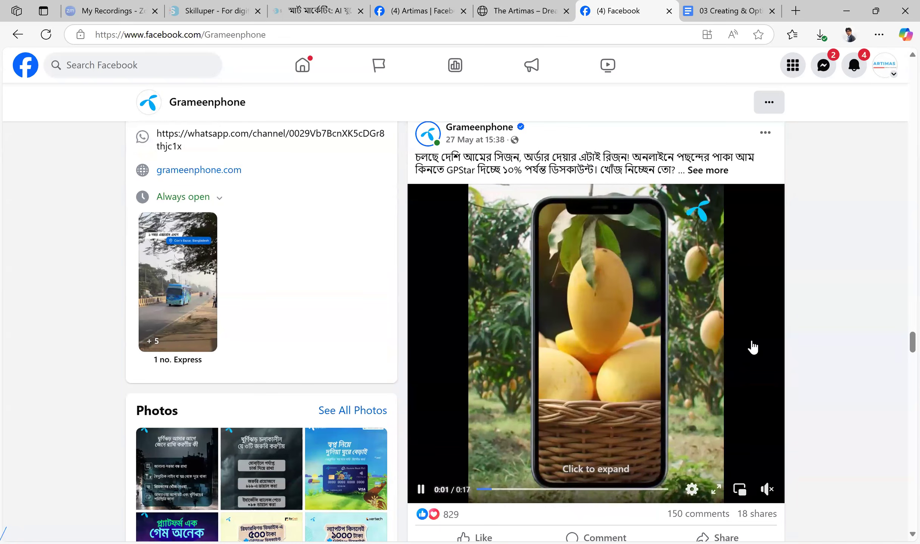
scroll(656, 255, "down", 10)
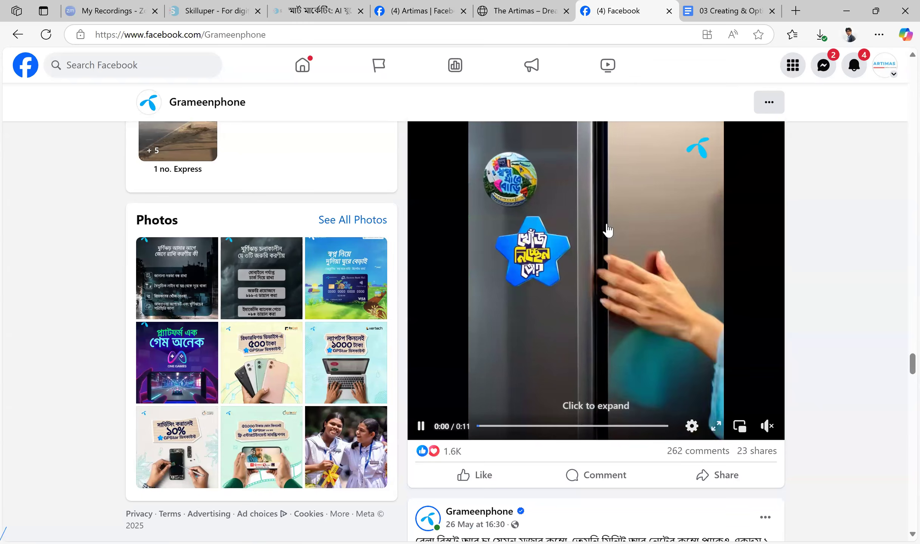
scroll(642, 261, "down", 10)
scroll(607, 267, "down", 10)
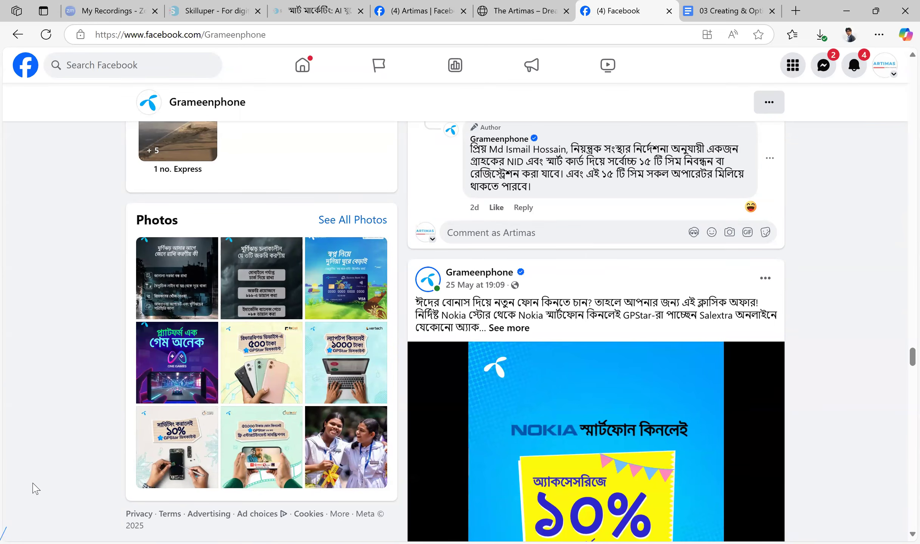
View the Artimas website's homepage and the Artimas Facebook Page's cover and profile images to compare their branding
key("ctrl+shift+Tab")
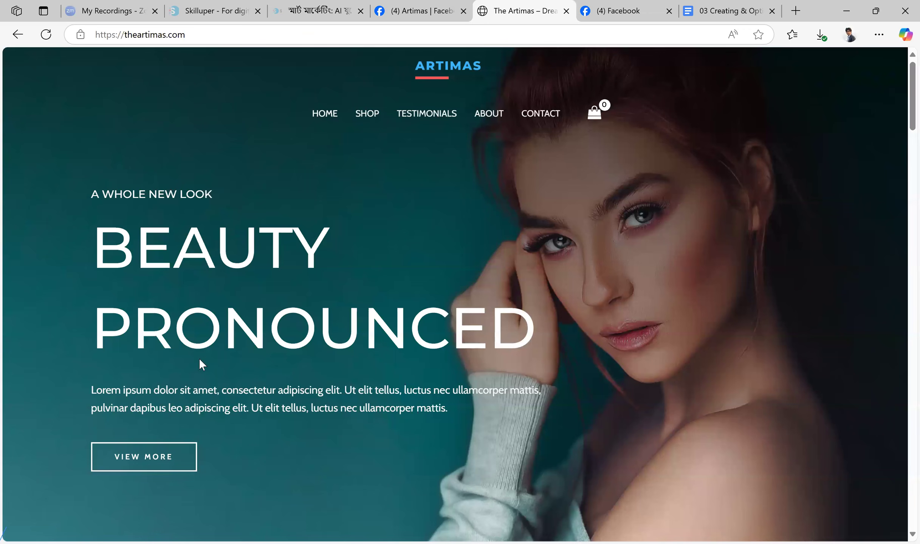
scroll(375, 294, "down", 5)
scroll(367, 283, "up", 5)
left_click(438, 8)
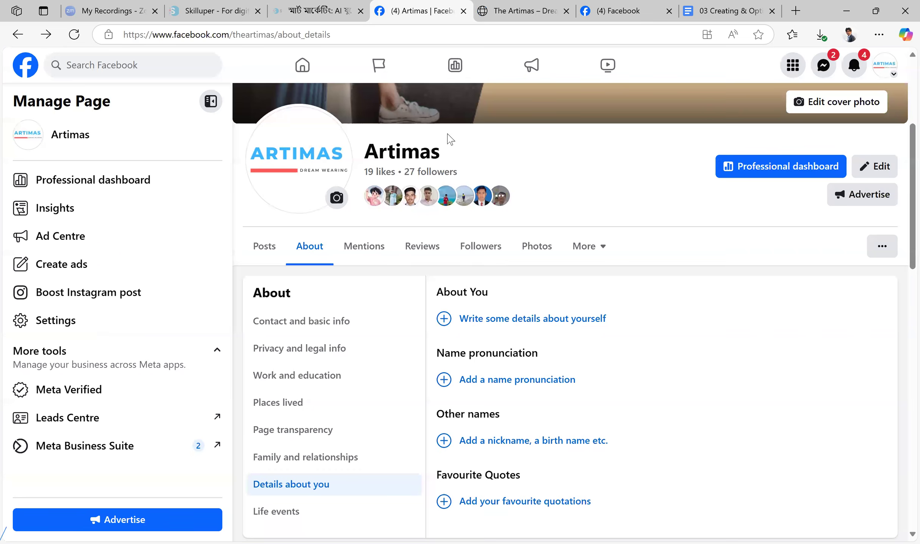
scroll(620, 227, "up", 5)
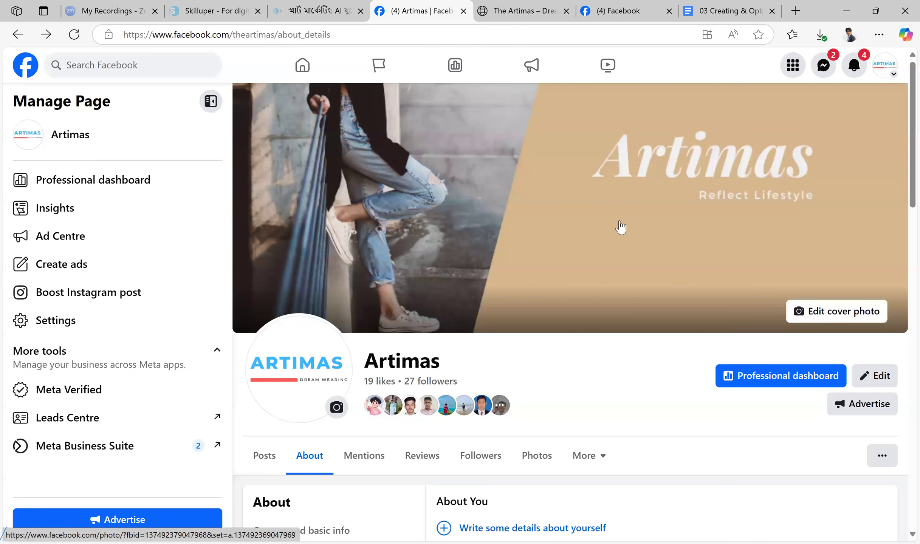
Search the web for grameenphone in a new browser tab and open the official Grameenphone website from the results
left_click(795, 10)
type("grap")
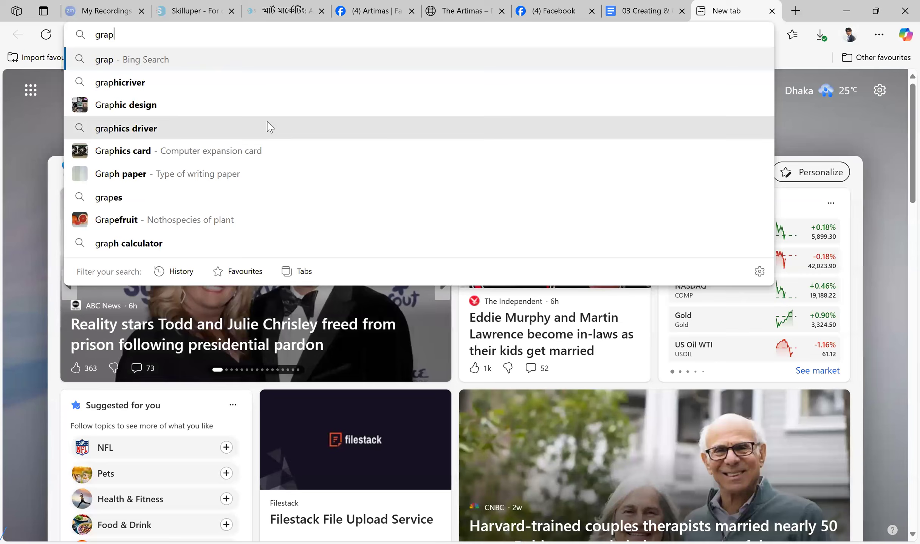
key("BackSpace")
type("meenphone")
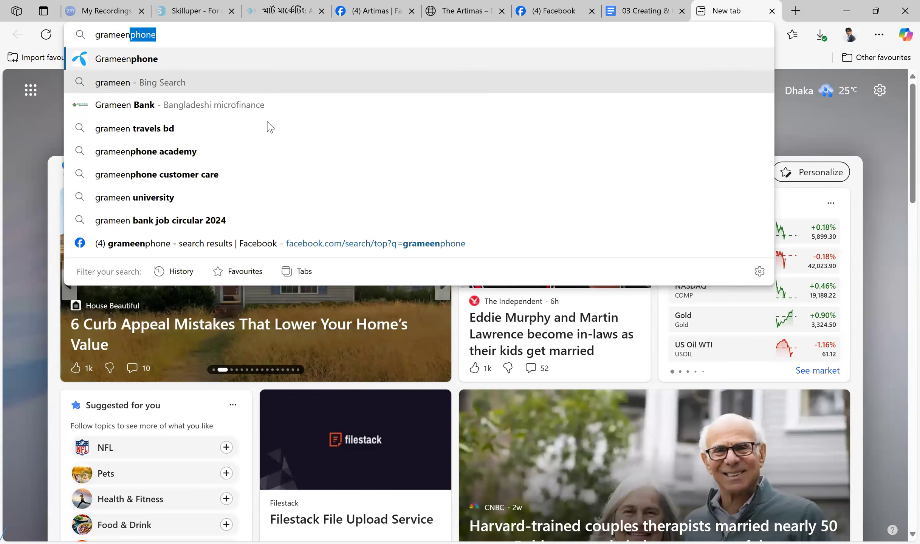
key("Return")
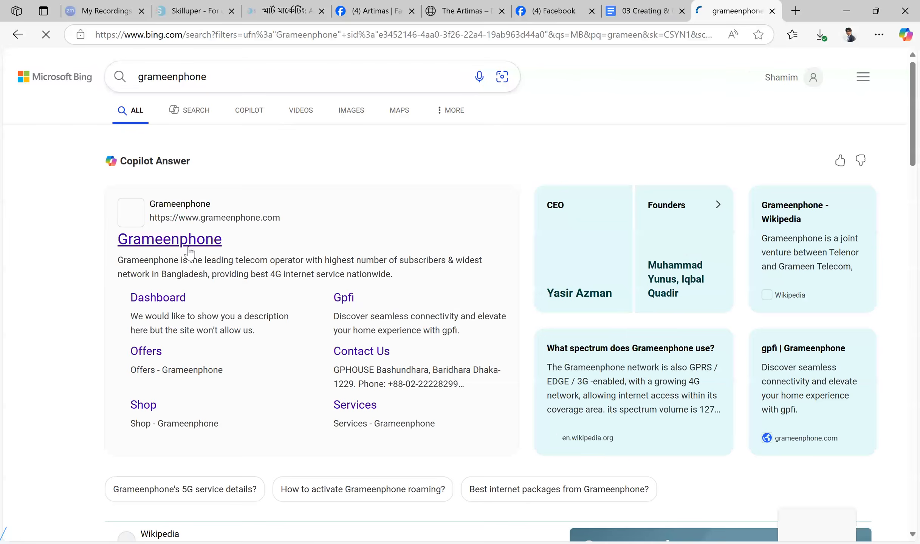
left_click(185, 241)
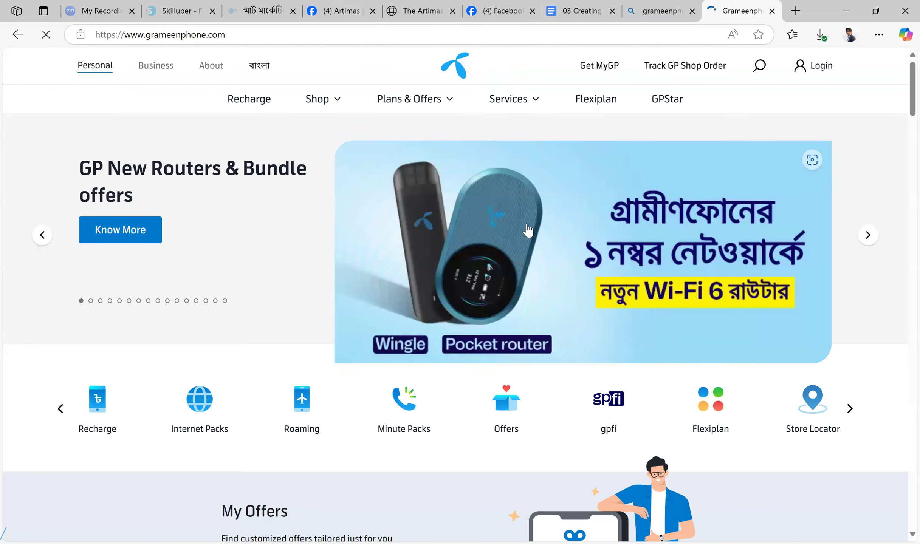
Examine the Grameenphone homepage from its banner to its footer for brand colors and visual style
scroll(527, 229, "down", 20)
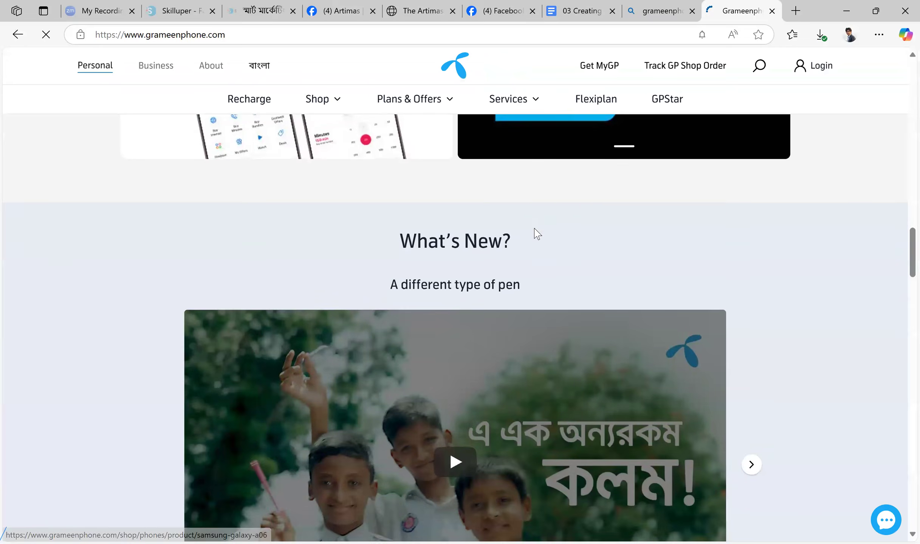
scroll(537, 233, "down", 10)
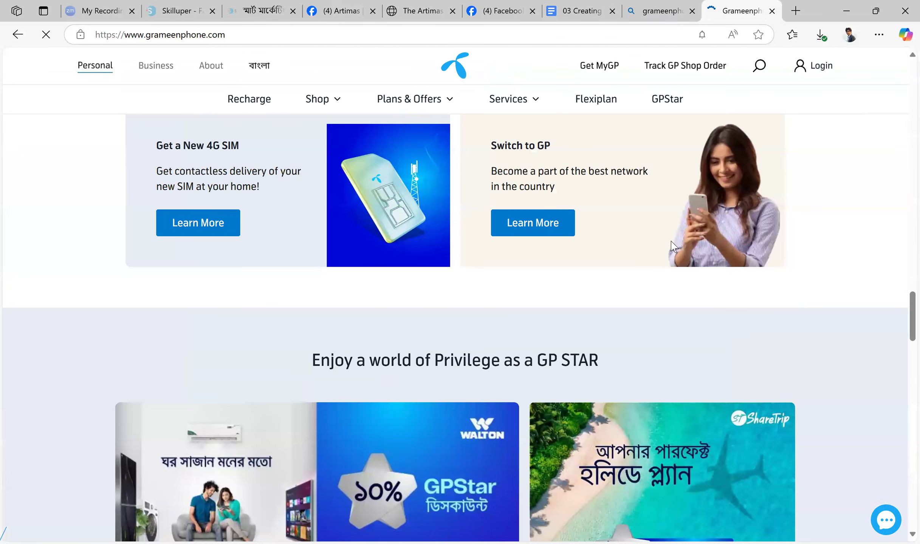
scroll(673, 248, "down", 10)
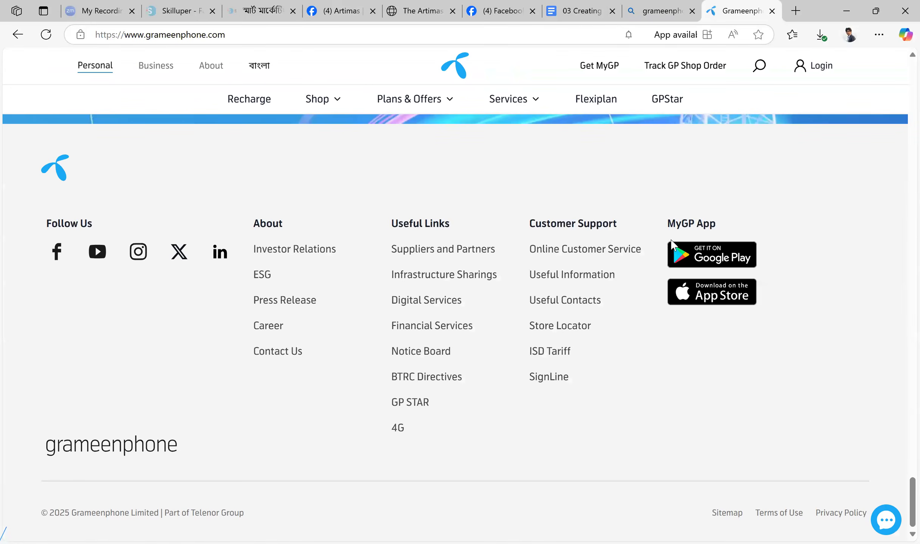
scroll(672, 240, "up", 20)
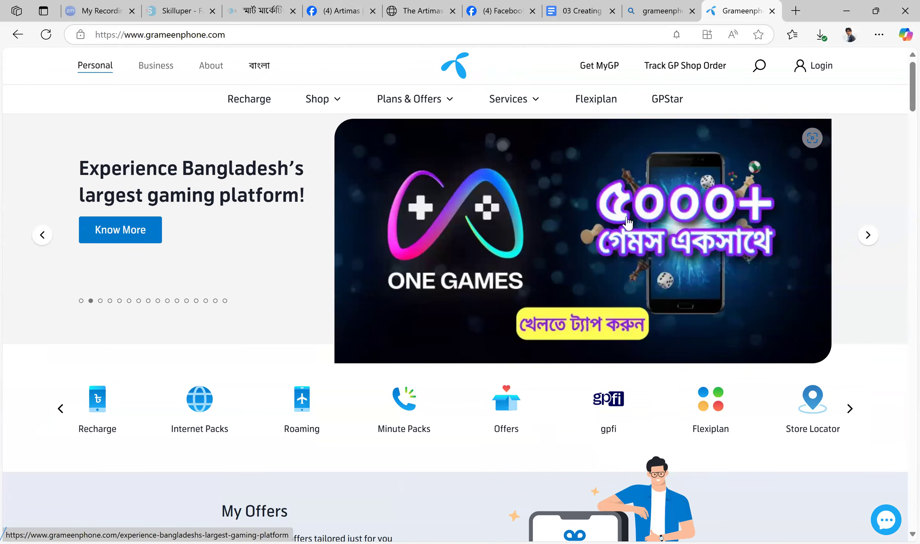
Return to the Grameenphone Facebook Page and view its One Games post and the brand's comment replies
left_click(658, 11)
left_click(580, 10)
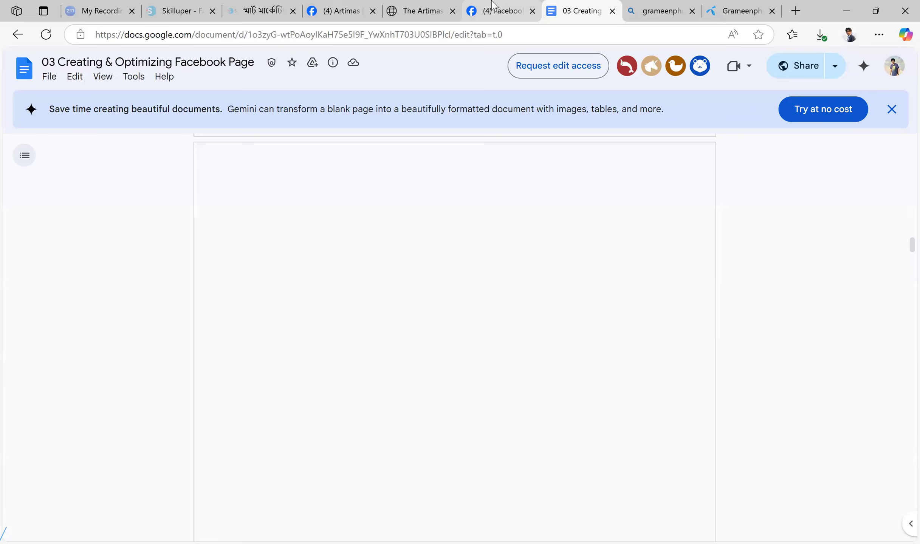
left_click(492, 4)
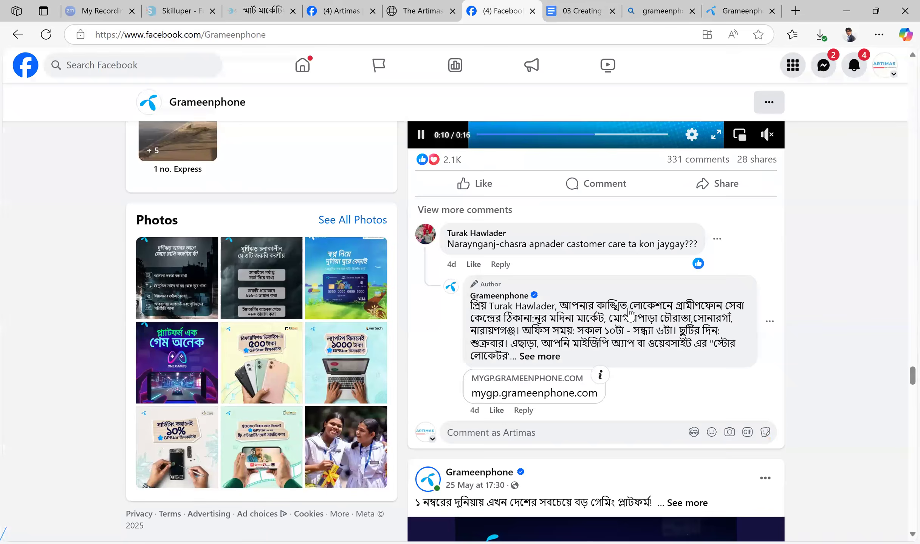
scroll(624, 310, "down", 15)
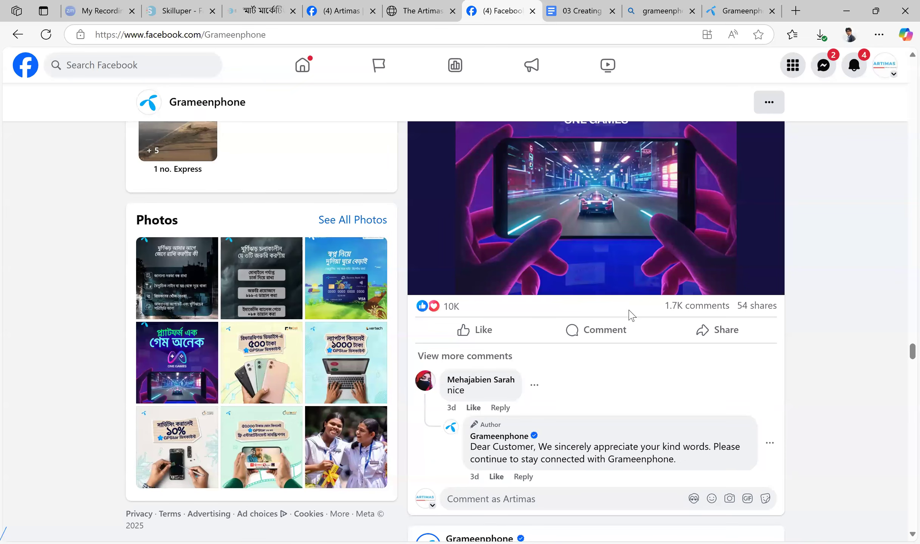
Revisit the Grameenphone website and compare its homepage sections with the Facebook posts' color palette
left_click(740, 3)
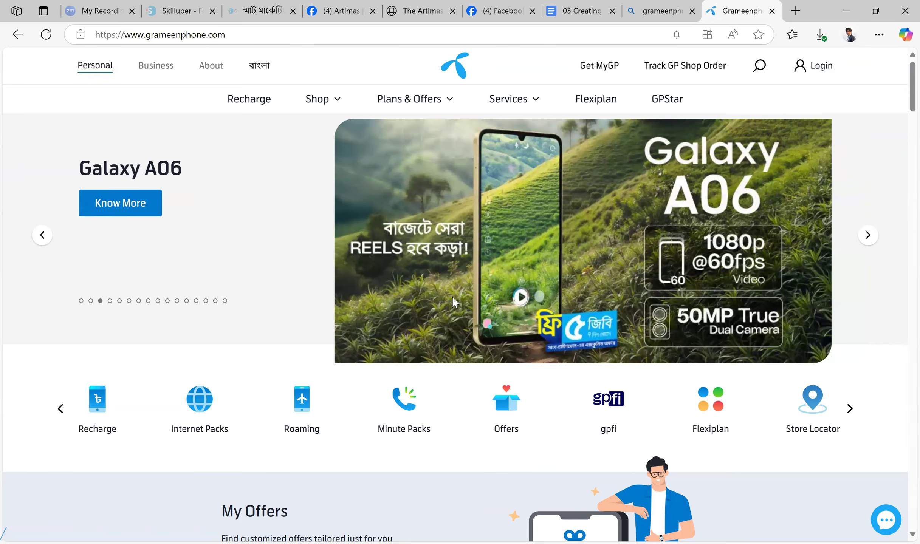
scroll(501, 278, "down", 1)
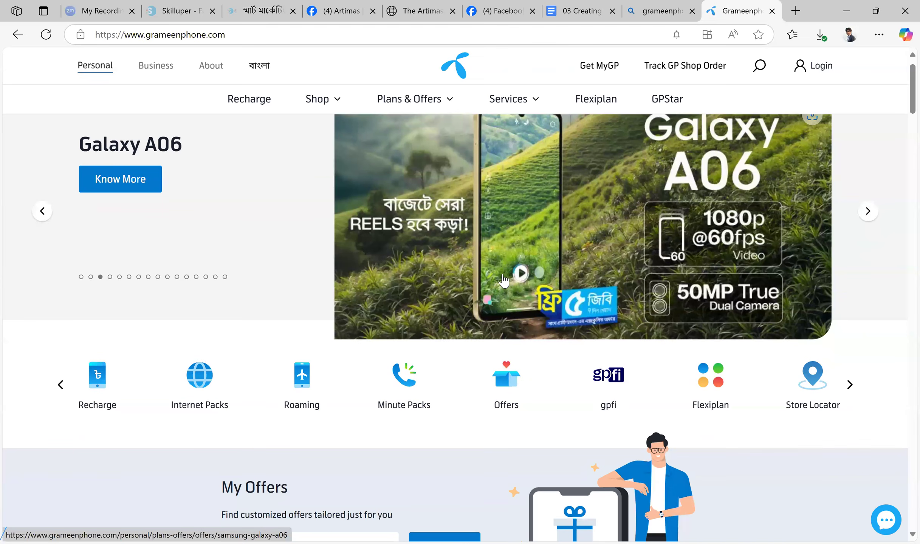
scroll(510, 287, "down", 10)
scroll(513, 288, "down", 10)
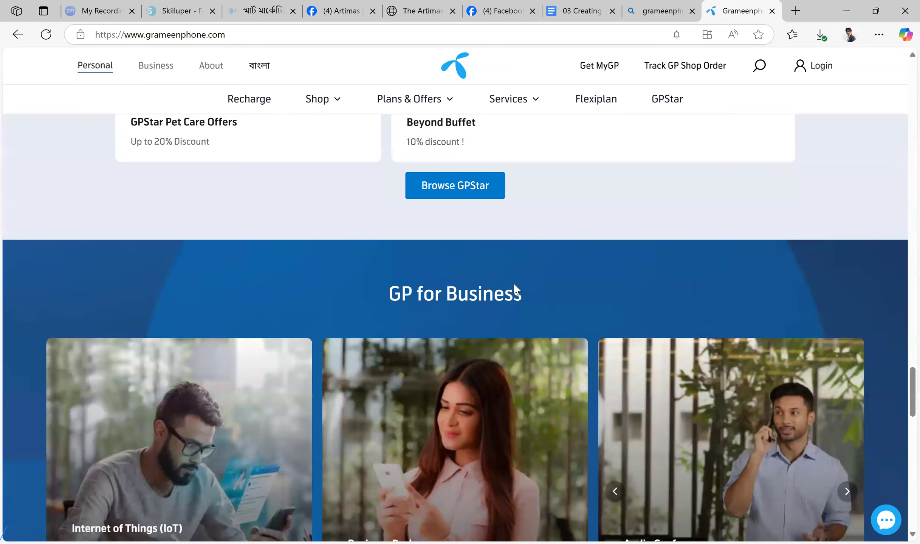
scroll(520, 299, "down", 10)
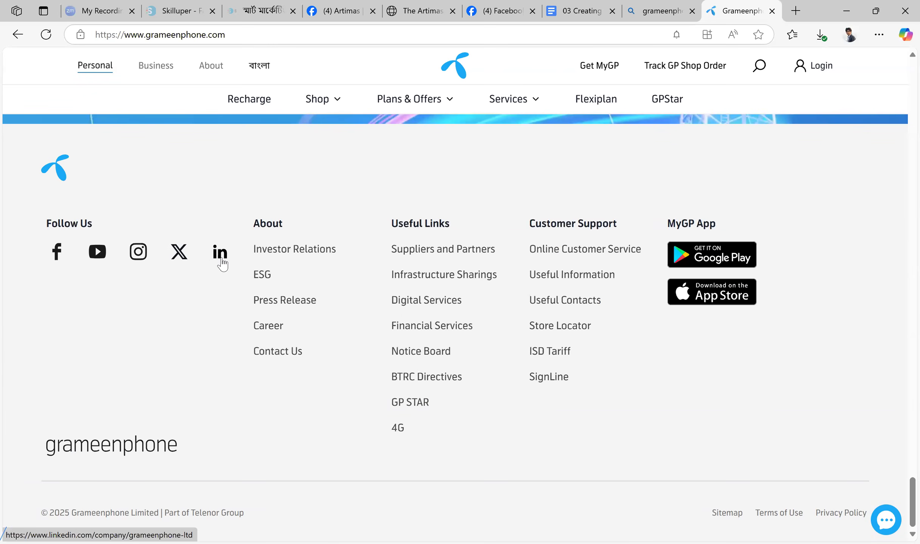
Revisit the Grameenphone and Artimas Pages, return to the guide document, and read past section 8 to section 9 on reviews
left_click(500, 11)
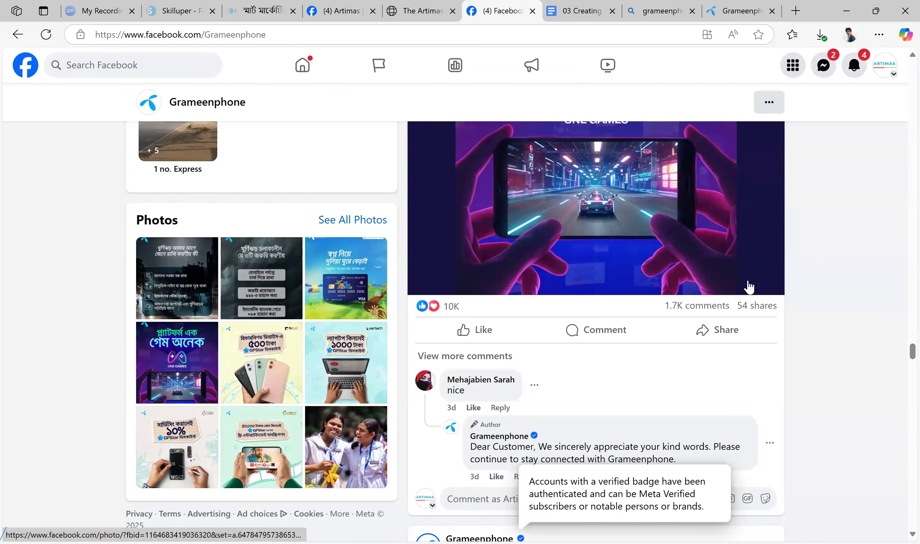
left_click(371, 6)
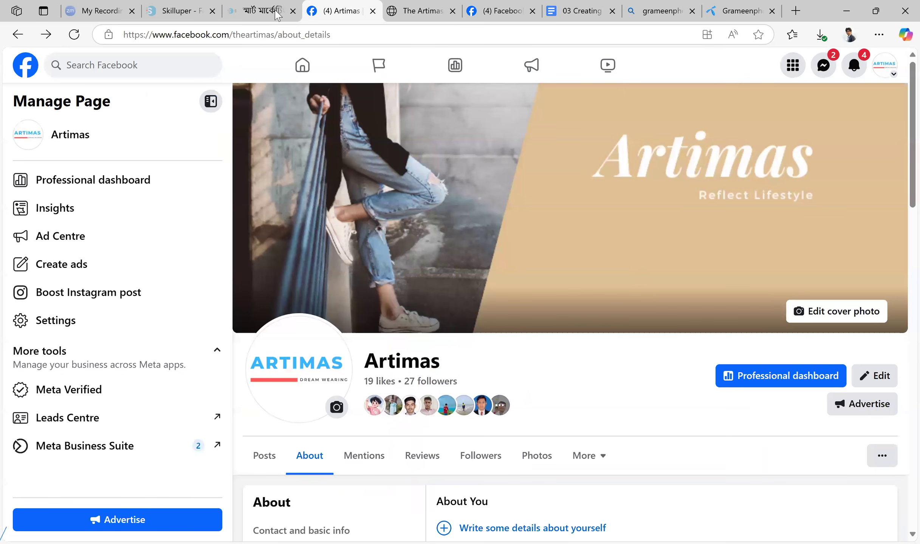
left_click(584, 8)
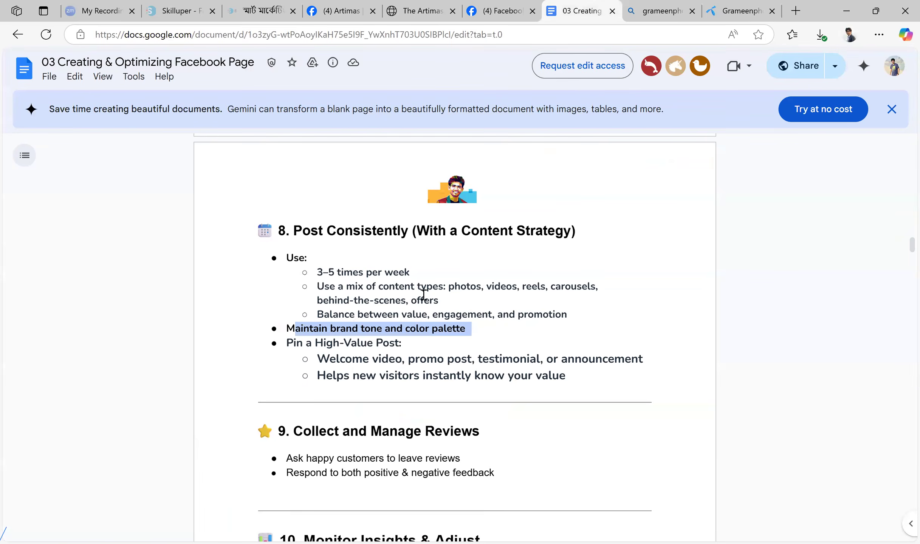
scroll(563, 271, "down", 5)
left_click_drag(515, 277, 599, 331)
Highlight section 10, "Monitor Insights & Adjust", from its heading through the tip on refining content and ad strategy
scroll(614, 314, "down", 3)
left_click(554, 316)
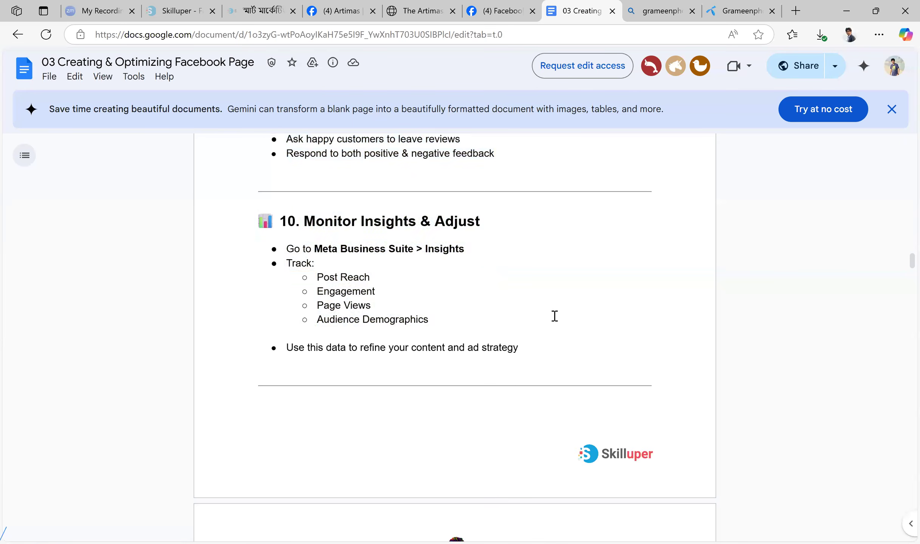
left_click_drag(542, 347, 284, 222)
left_click(549, 253)
Highlight section 11, "Verify Your Page (Optional but Ideal)", including both of its bullet points
scroll(442, 263, "down", 10)
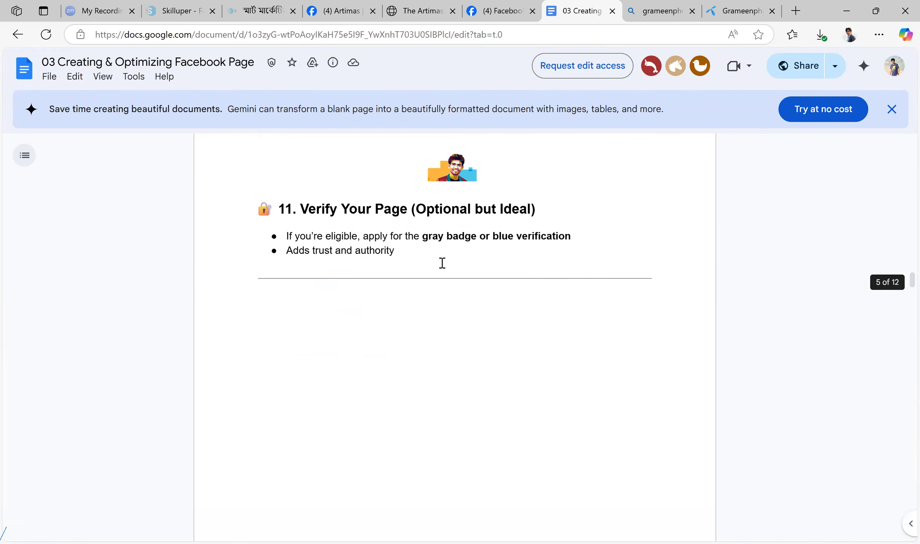
scroll(578, 314, "up", 3)
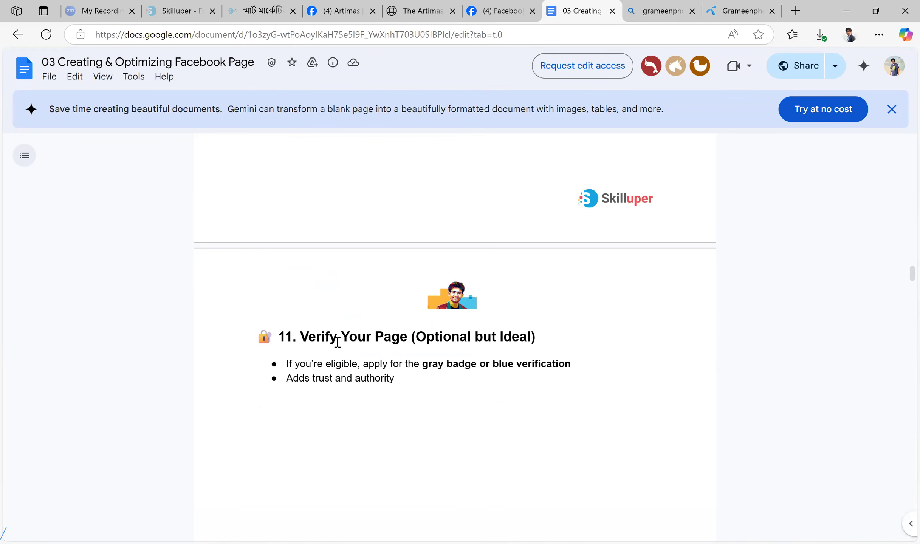
left_click_drag(337, 343, 496, 392)
left_click(540, 385)
left_click_drag(412, 387, 292, 337)
left_click(421, 387)
left_click_drag(421, 387, 264, 339)
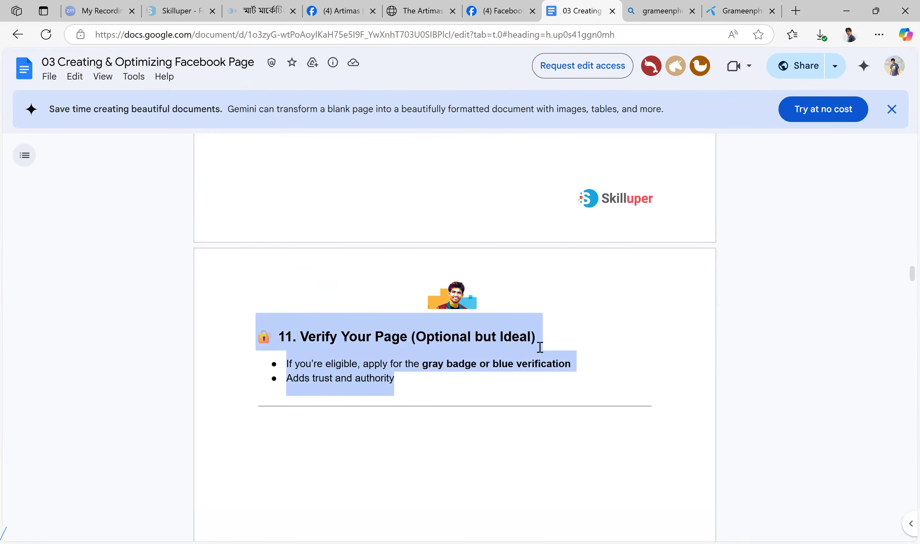
Dismiss the Gemini promotional banner above the document and clear the highlight on section 11
scroll(540, 347, "down", 5)
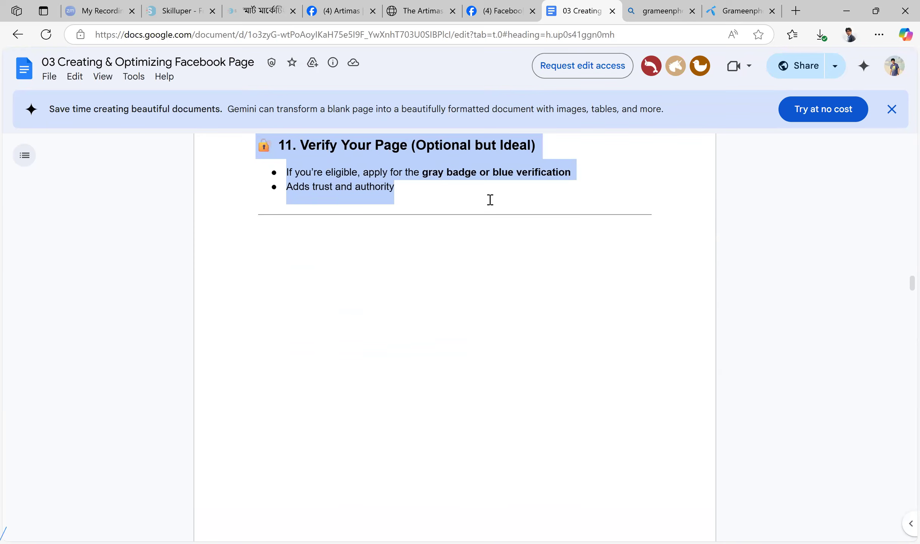
scroll(490, 200, "up", 2)
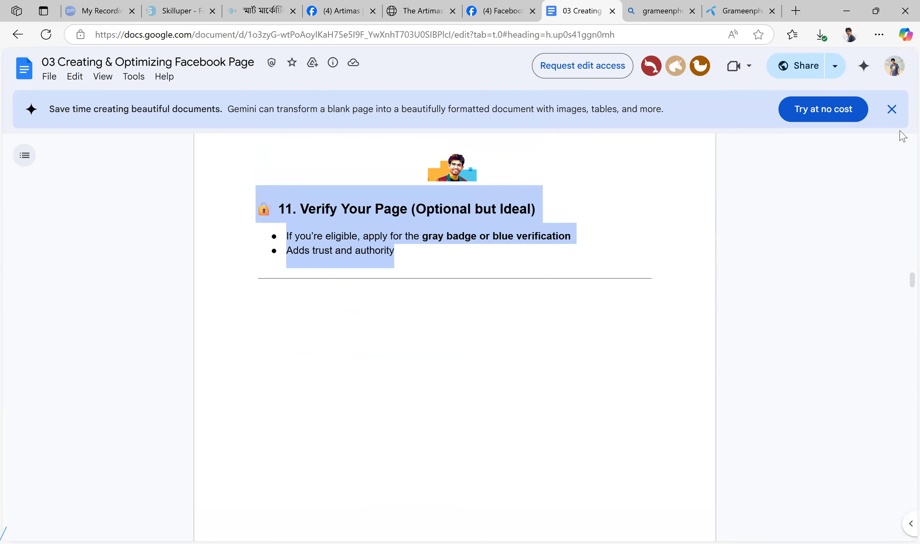
left_click(892, 109)
left_click(445, 208)
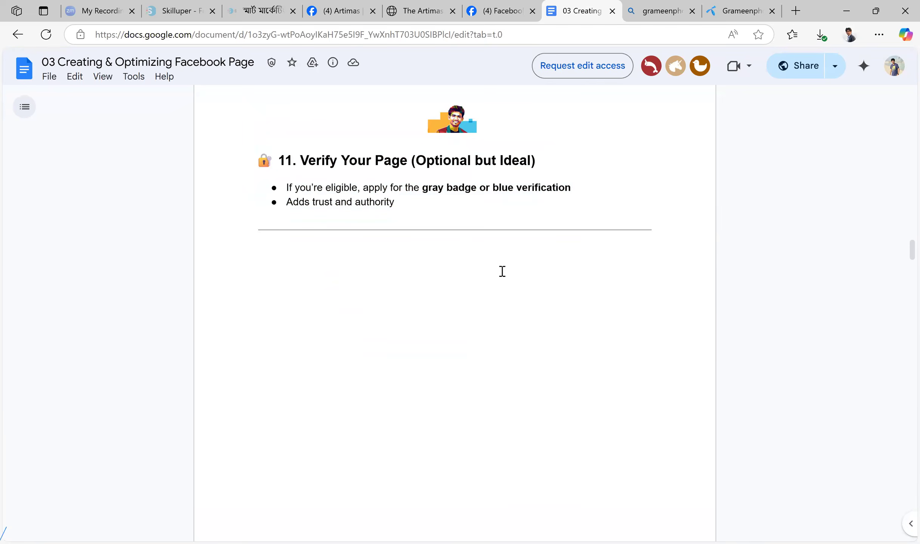
Read the "How to Optimize Your Facebook Page" infographic, from the profile picture tip to the page tabs tip
scroll(503, 273, "down", 8)
scroll(503, 273, "down", 5)
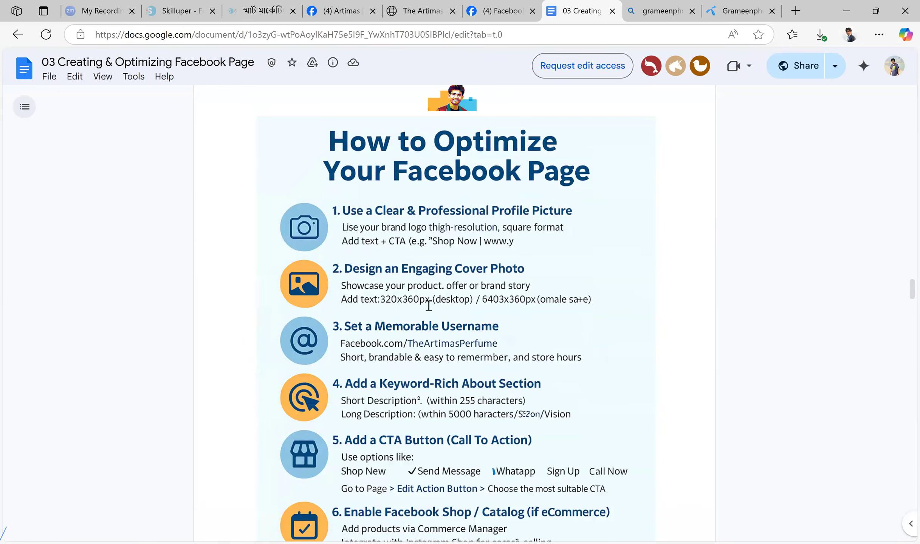
scroll(513, 229, "down", 3)
scroll(521, 228, "down", 1)
scroll(551, 230, "up", 3)
scroll(544, 255, "down", 5)
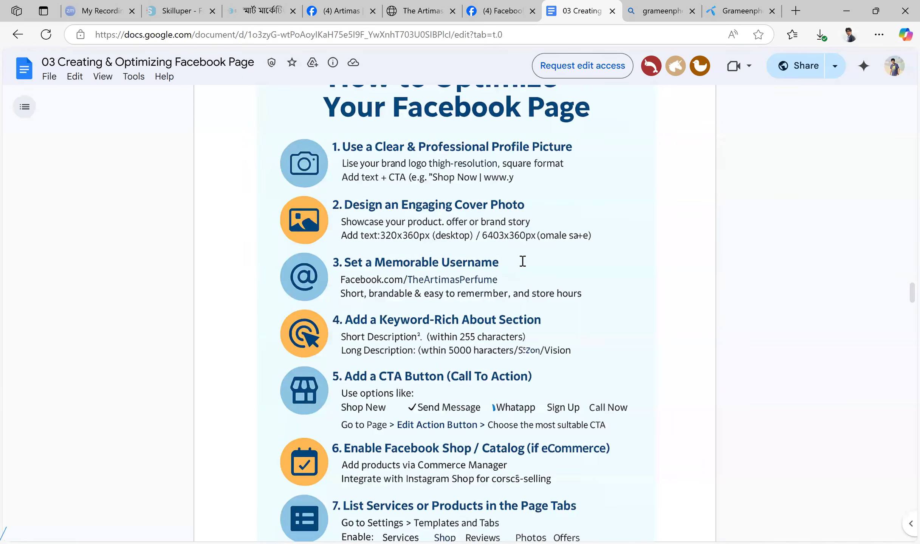
scroll(534, 289, "up", 8)
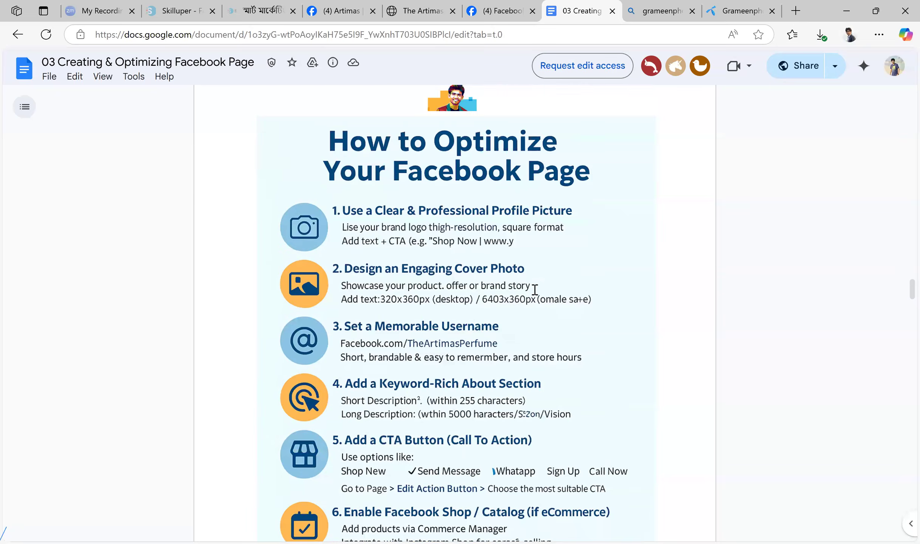
Skim the rest of the guide to the Likes vs Followers and Reviews vs Recommendations notes and return to its title
scroll(387, 251, "down", 2)
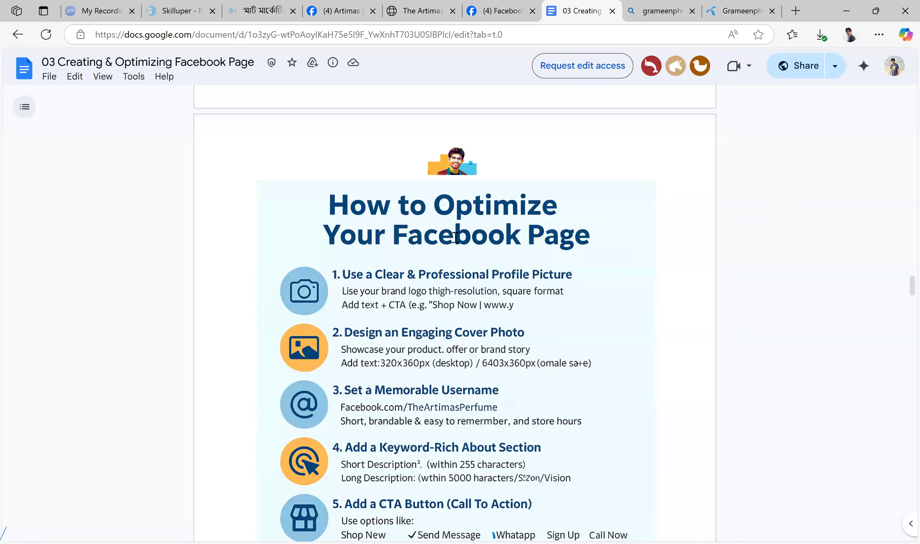
scroll(482, 238, "down", 10)
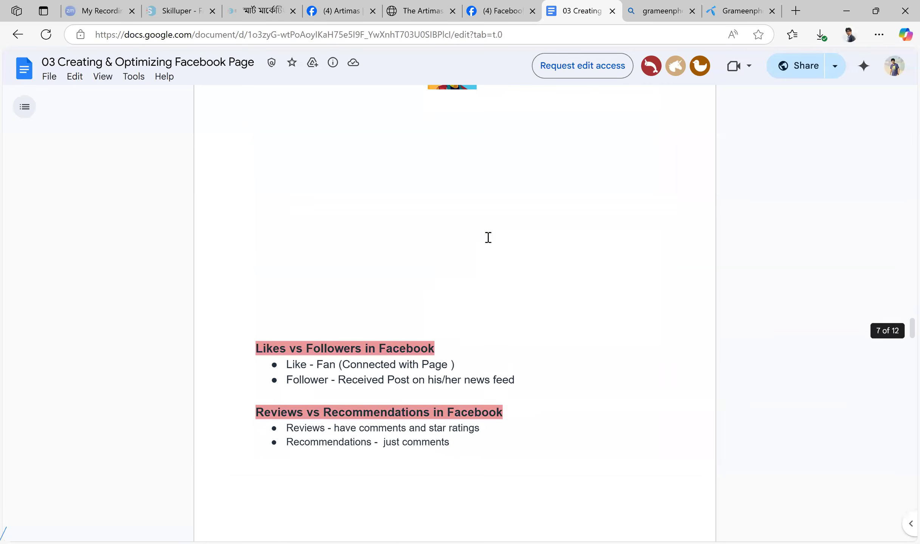
scroll(540, 279, "down", 5)
scroll(540, 279, "up", 7)
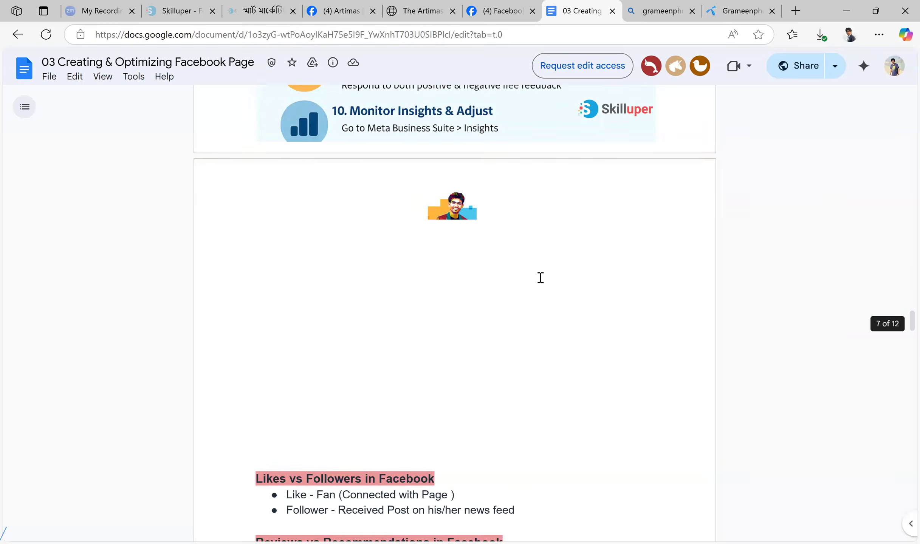
scroll(541, 277, "up", 20)
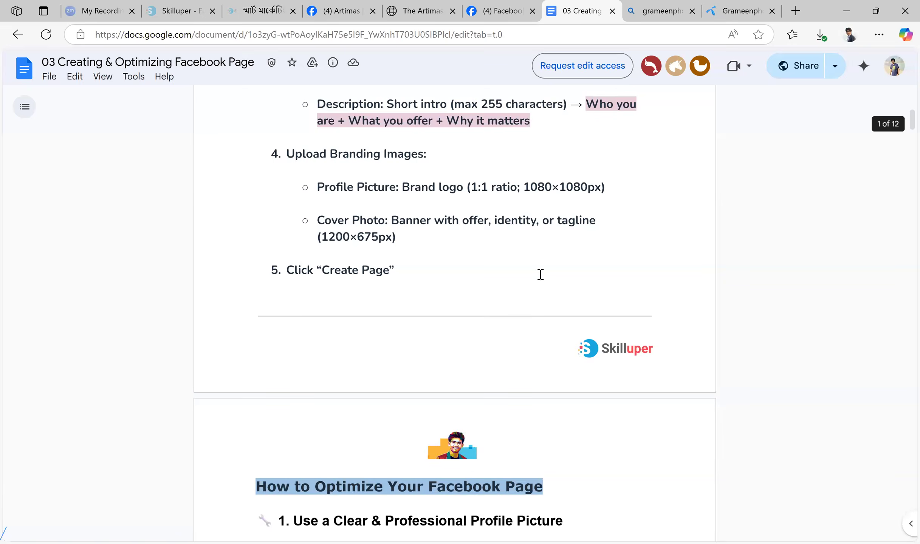
scroll(541, 274, "up", 8)
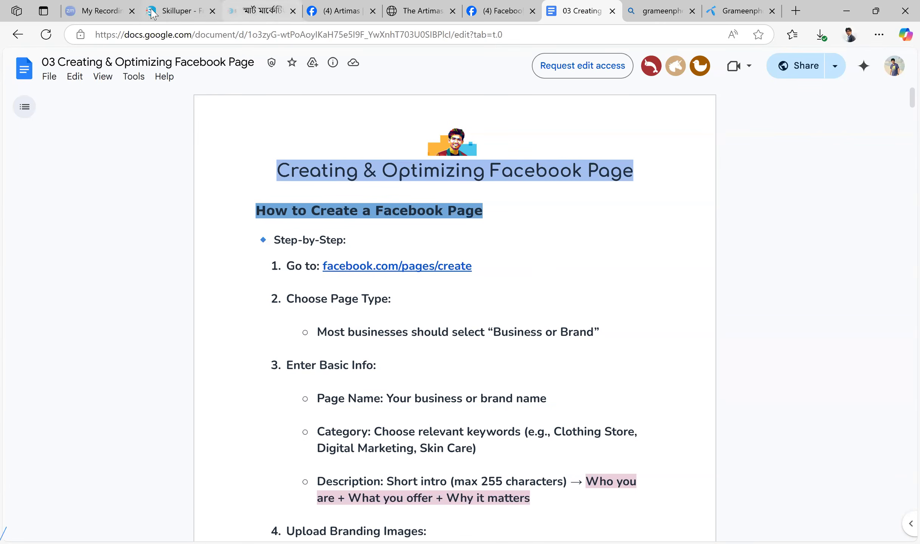
Check the Artimas Facebook Page's cover photo and profile picture, and return to the guide document
left_click(428, 5)
left_click(335, 6)
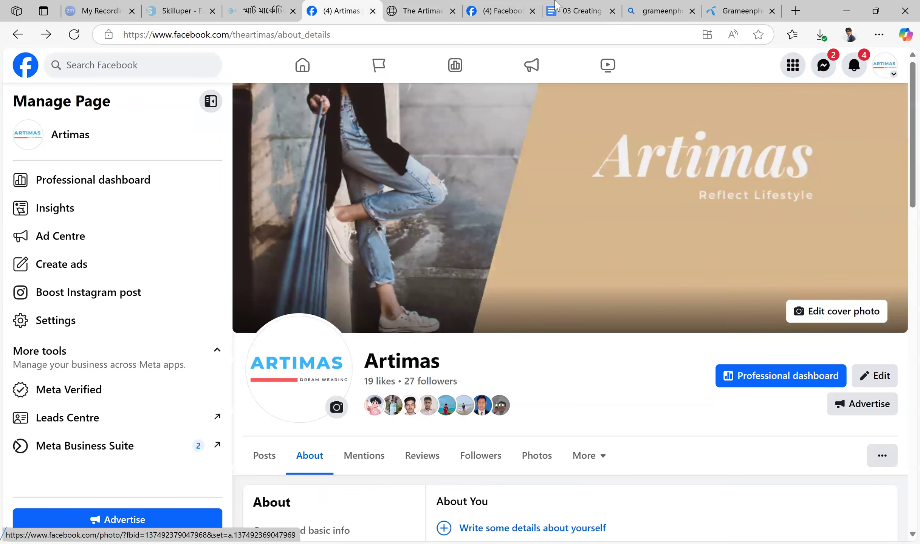
left_click(582, 11)
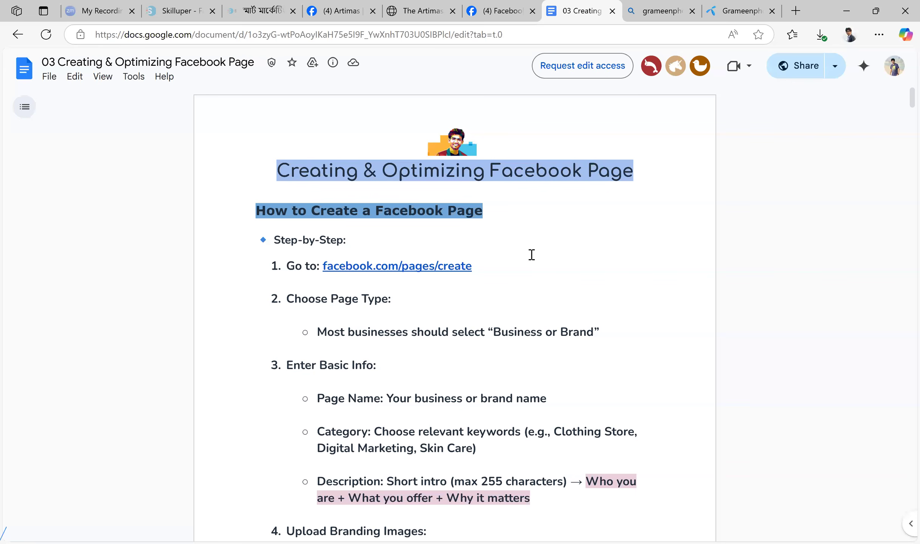
Review the step-by-step page creation instructions and highlight "Short intro (max 255 characters)" in the description item, clearing the highlight
left_click_drag(249, 236, 544, 533)
scroll(657, 254, "down", 3)
left_click(641, 251)
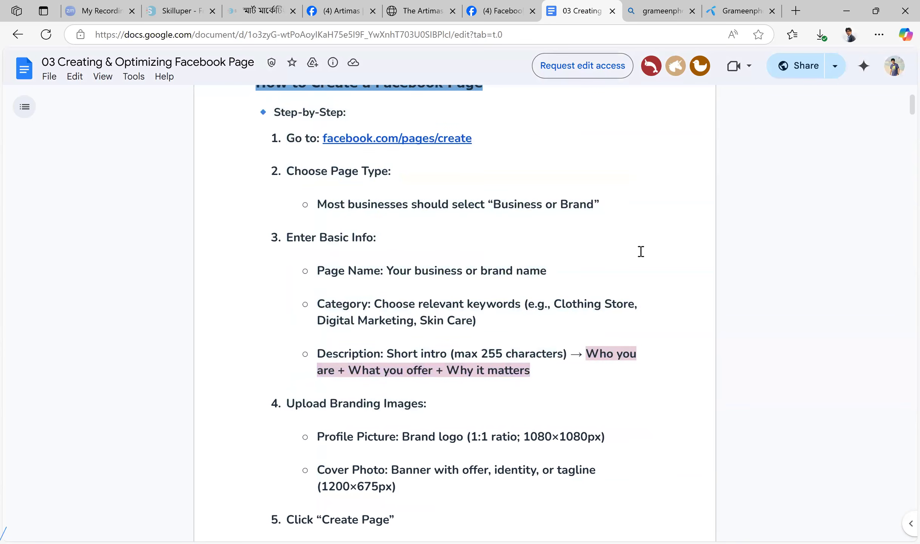
scroll(524, 242, "up", 3)
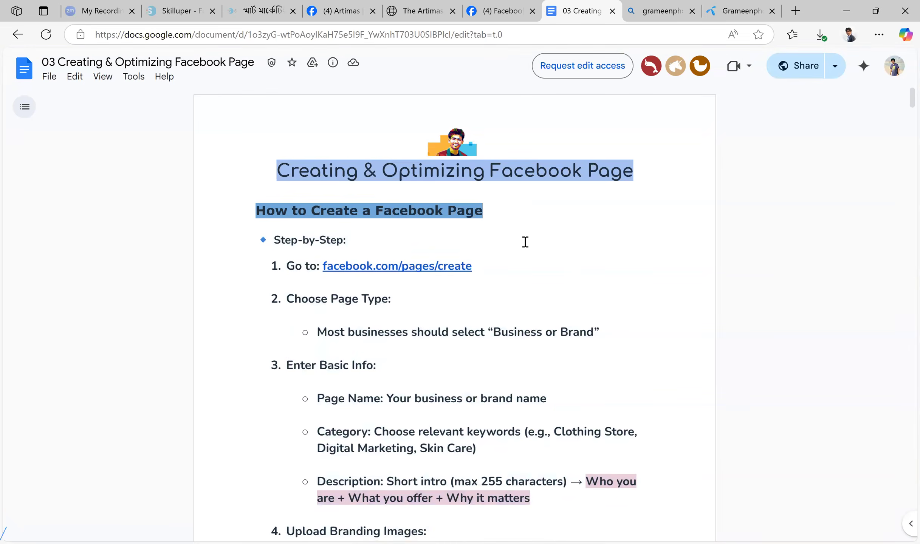
scroll(525, 241, "down", 6)
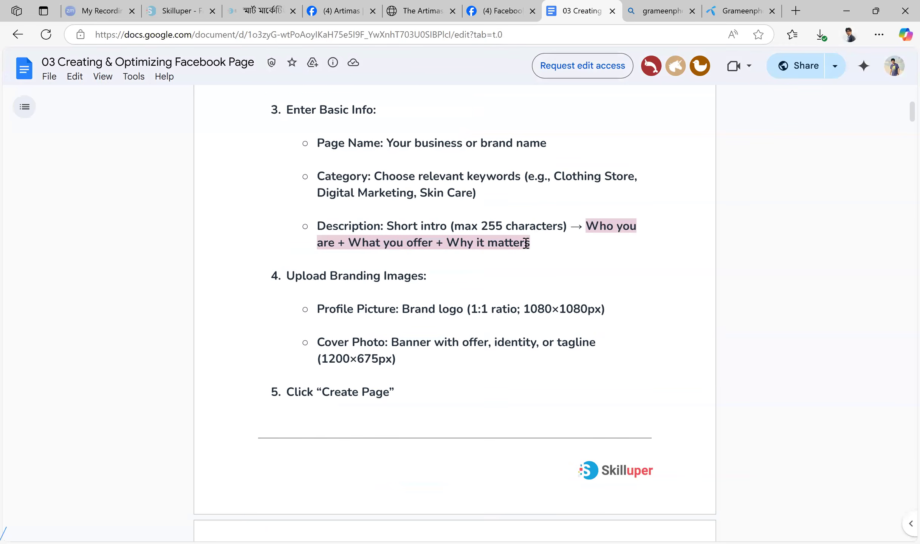
left_click_drag(386, 228, 569, 223)
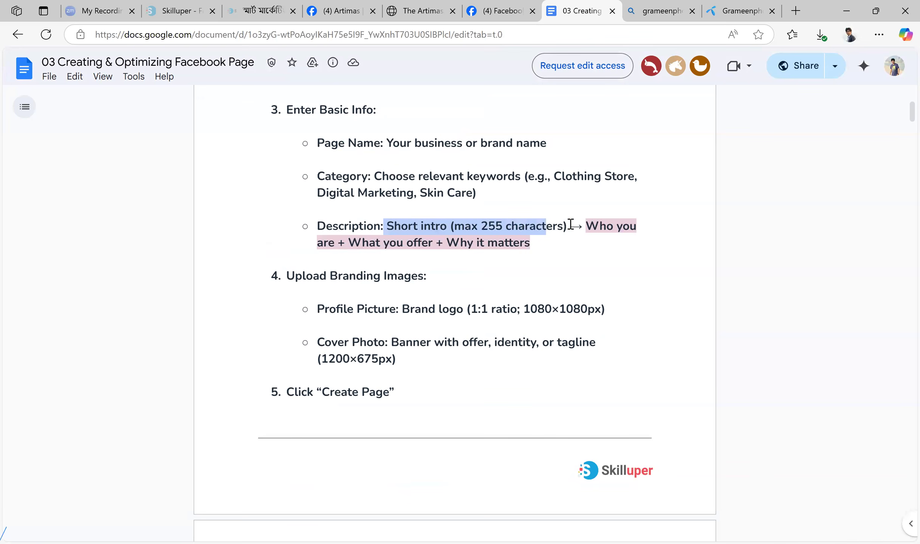
left_click(571, 250)
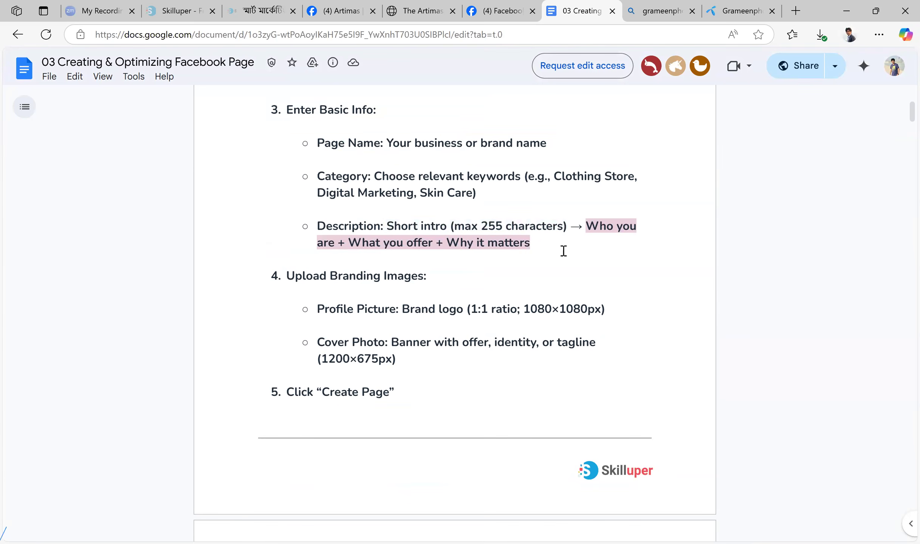
Highlight section 1, "Use a Clear & Professional Profile Picture", with its three bullet points, and clear the highlight
scroll(536, 232, "down", 5)
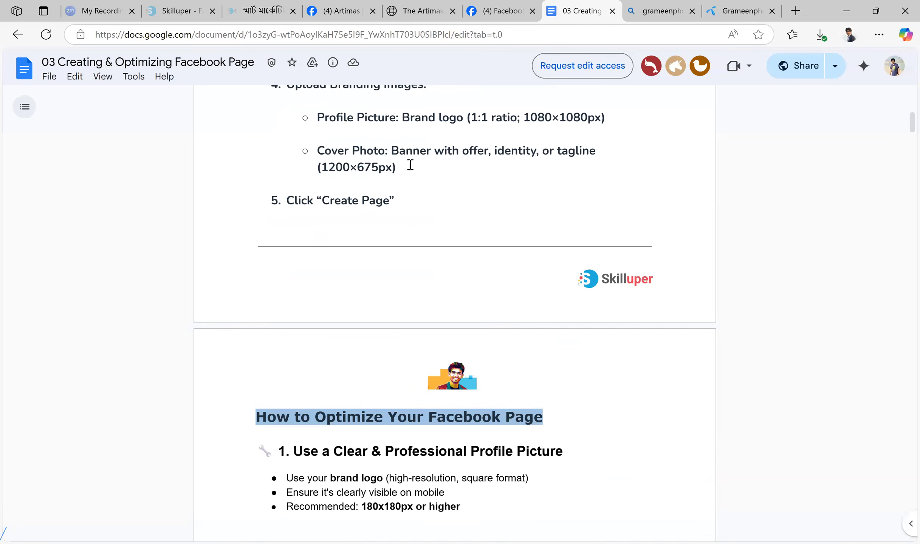
scroll(559, 179, "down", 3)
scroll(519, 185, "up", 6)
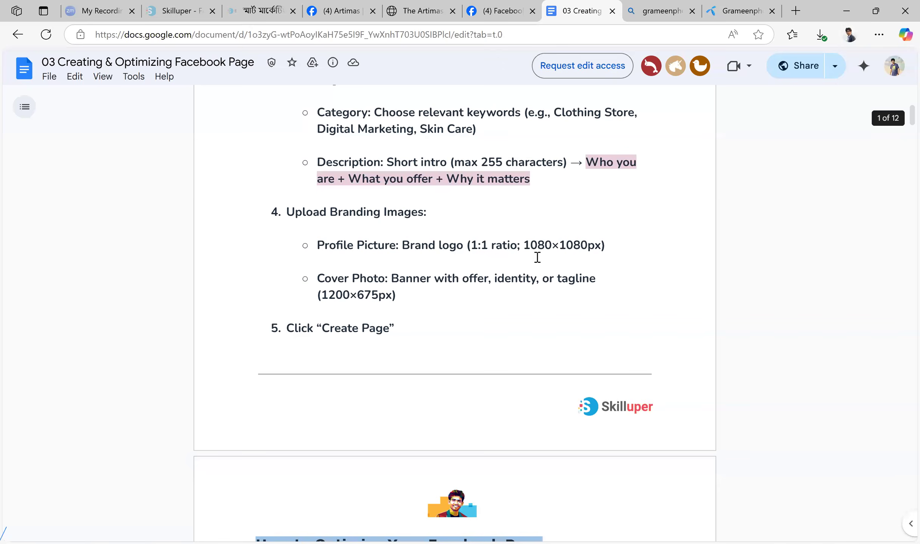
scroll(536, 256, "down", 8)
left_click_drag(461, 315, 265, 265)
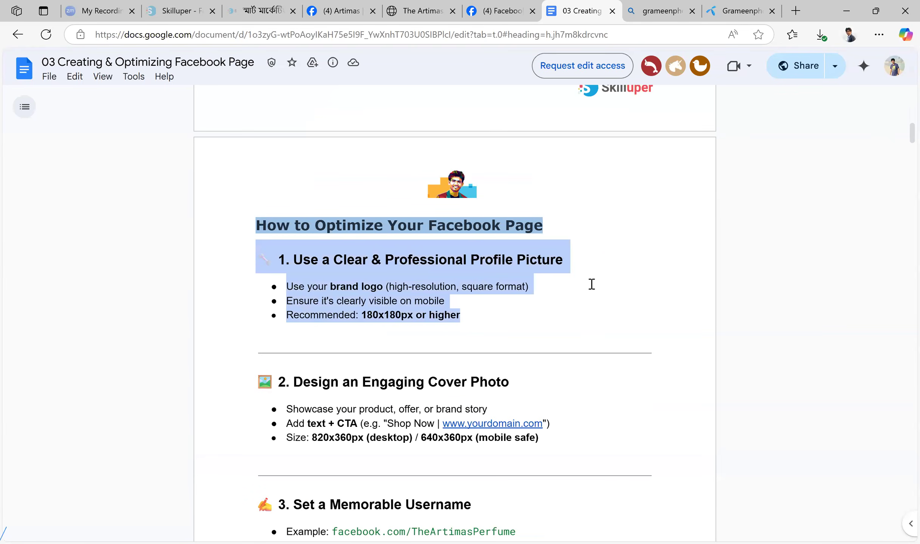
left_click(557, 304)
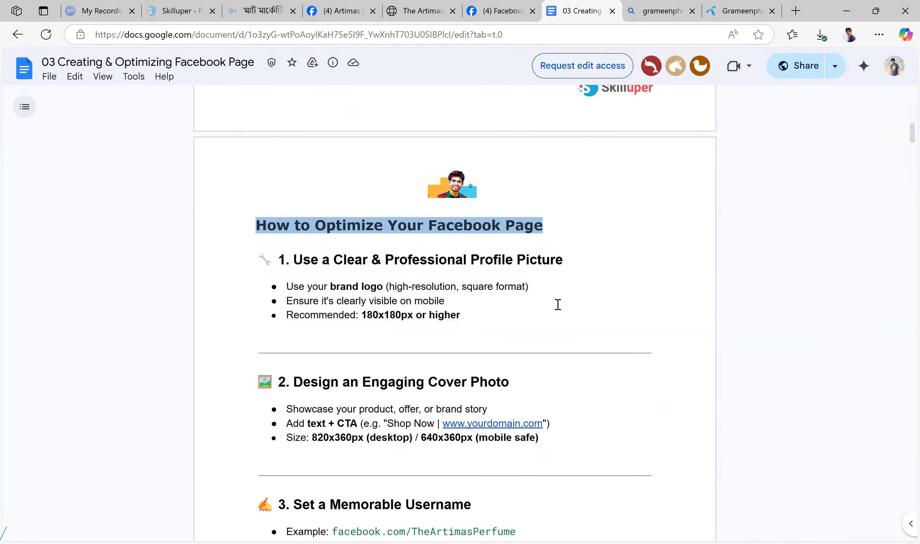
Highlight section 2, "Design an Engaging Cover Photo", from its heading through the size recommendation
scroll(558, 305, "down", 3)
left_click_drag(564, 312, 268, 259)
left_click(565, 262)
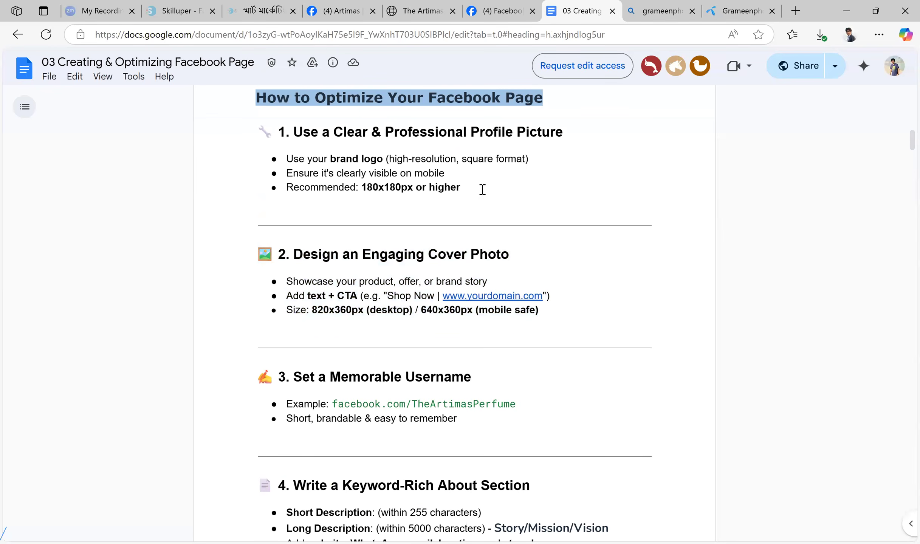
left_click_drag(570, 306, 361, 268)
scroll(591, 281, "down", 3)
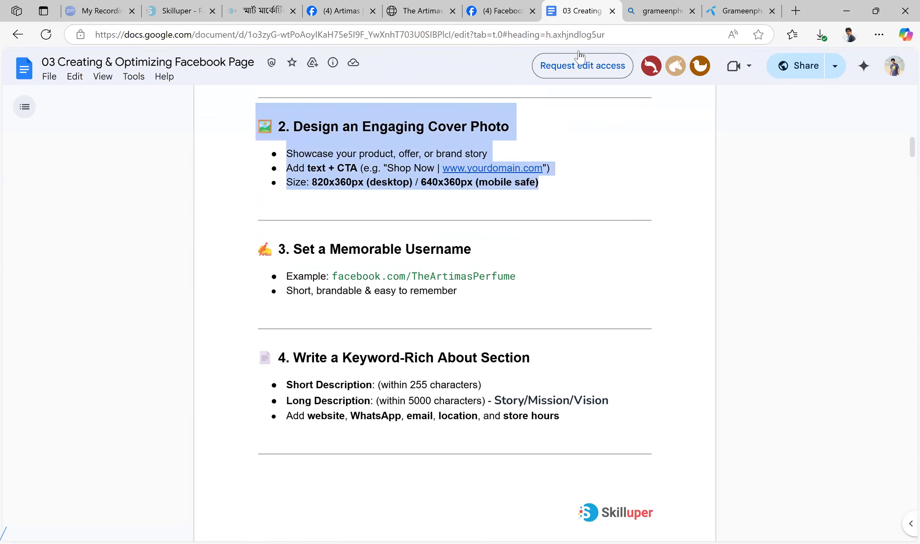
Switch to the Artimas Facebook Page and look over the "Details about you" part of its About section
left_click(340, 6)
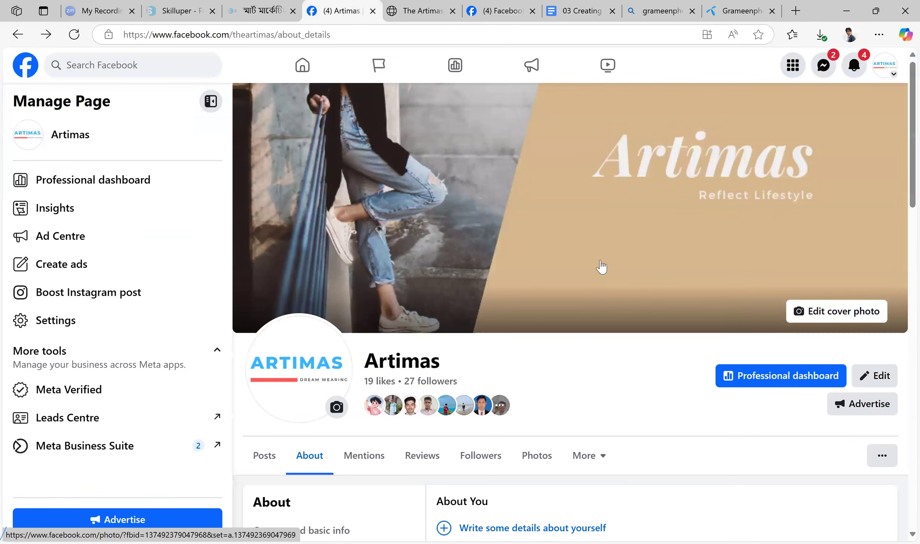
scroll(602, 201, "down", 3)
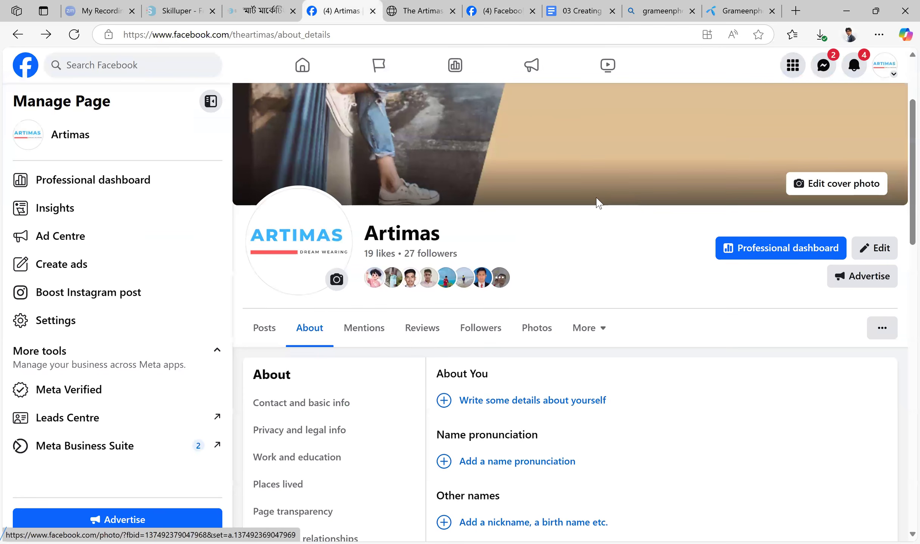
scroll(626, 195, "down", 5)
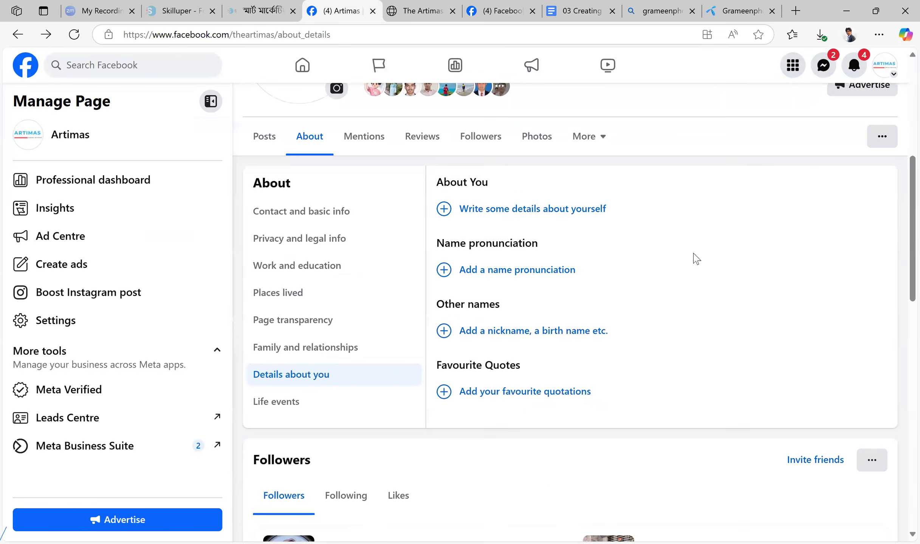
scroll(699, 280, "up", 3)
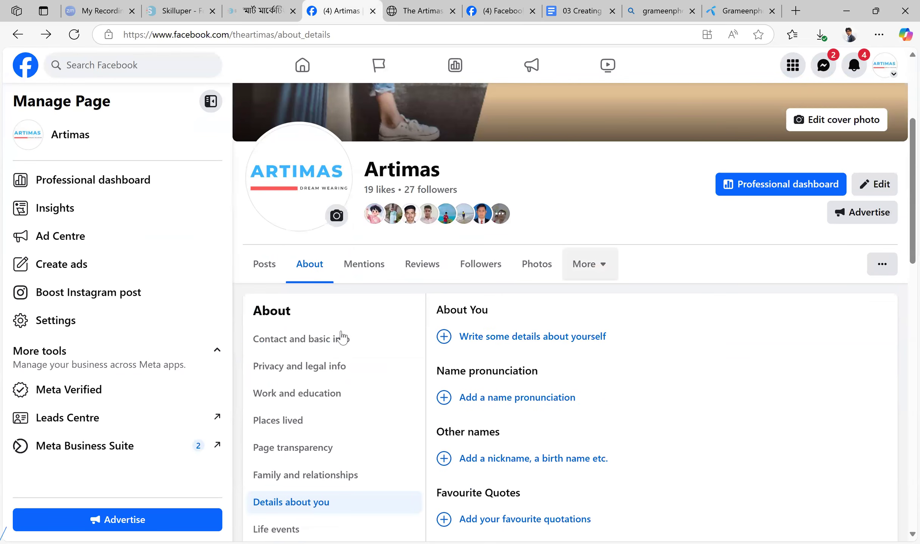
Review the Page's contact and basic info, including its links and hours, and return to "Details about you"
left_click(342, 337)
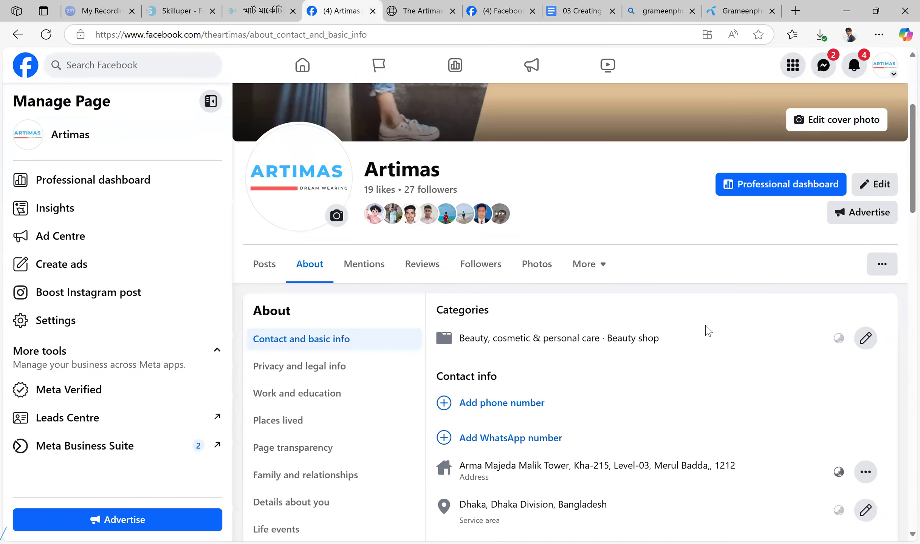
scroll(699, 325, "down", 3)
scroll(662, 289, "down", 7)
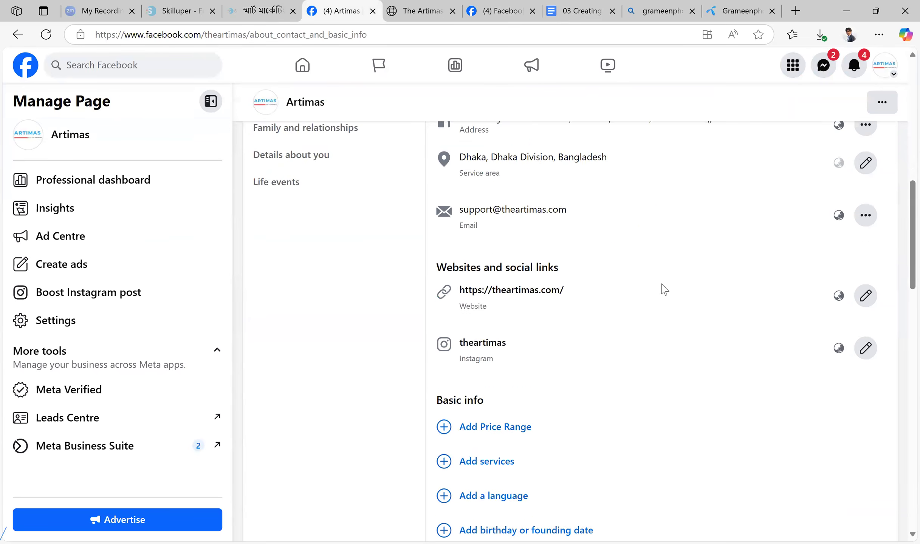
scroll(664, 290, "down", 6)
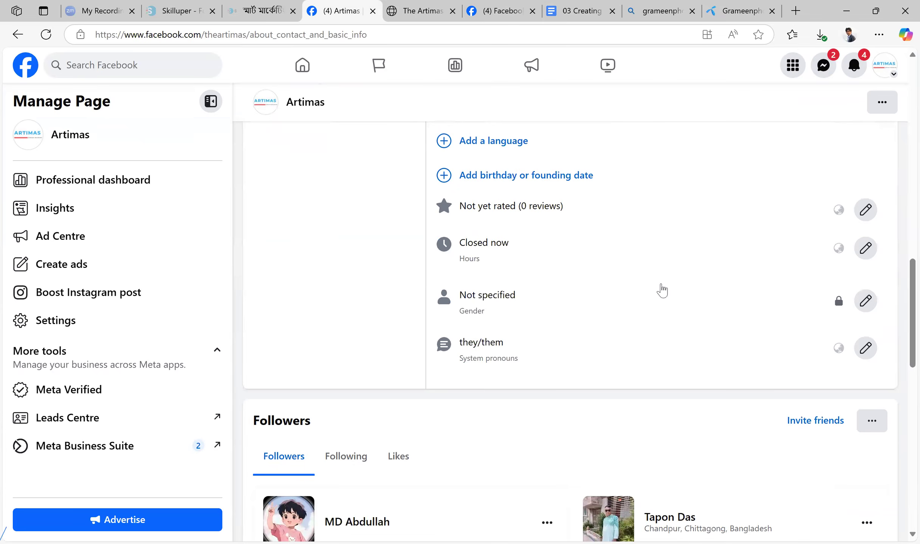
scroll(662, 289, "up", 12)
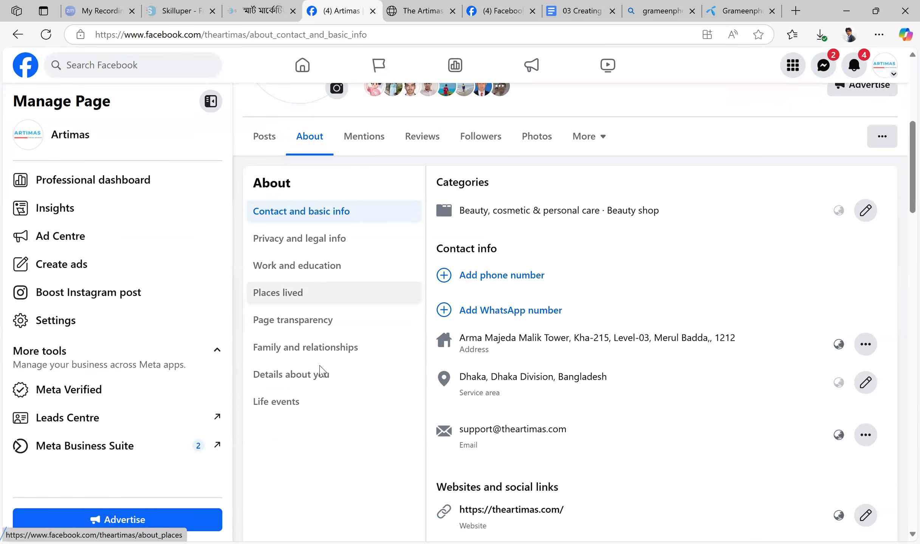
left_click(322, 373)
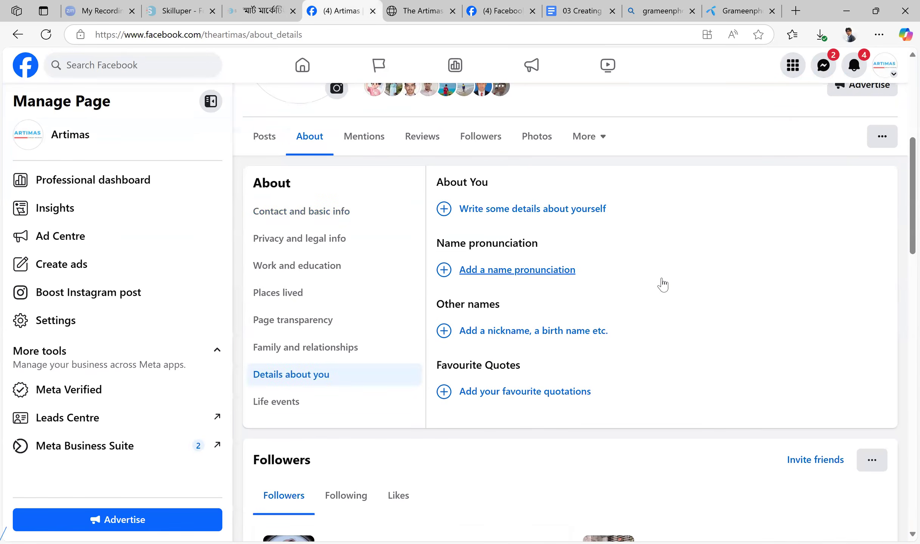
scroll(661, 284, "up", 7)
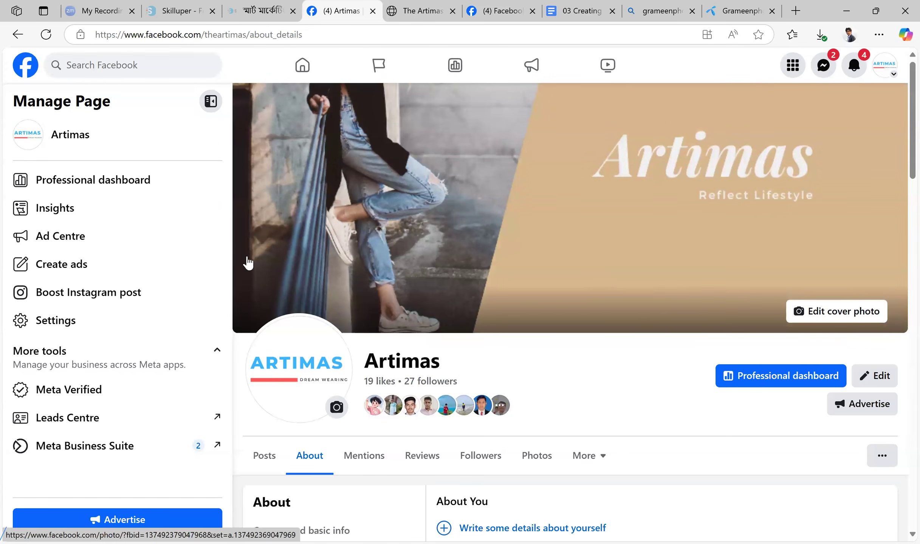
Remove about_details from the web address and load the Artimas Page's main address
left_click_drag(251, 34, 306, 39)
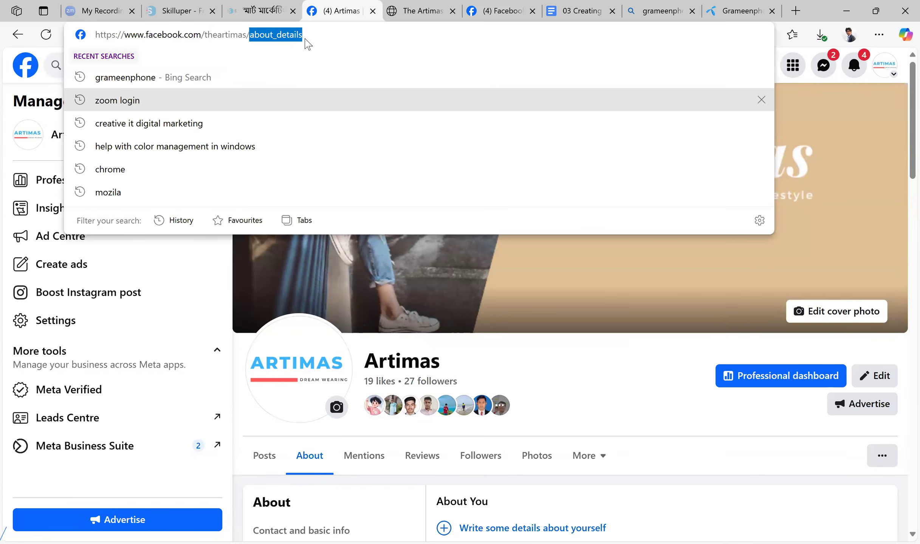
key("BackSpace")
key("Return")
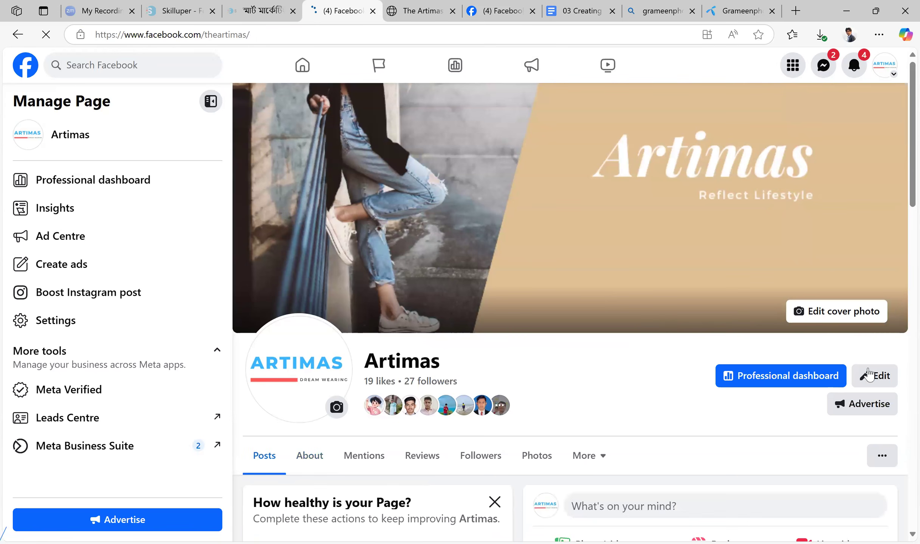
Open the Page's editing dialog and review its pictures, bio, intro and featured sections
left_click(874, 375)
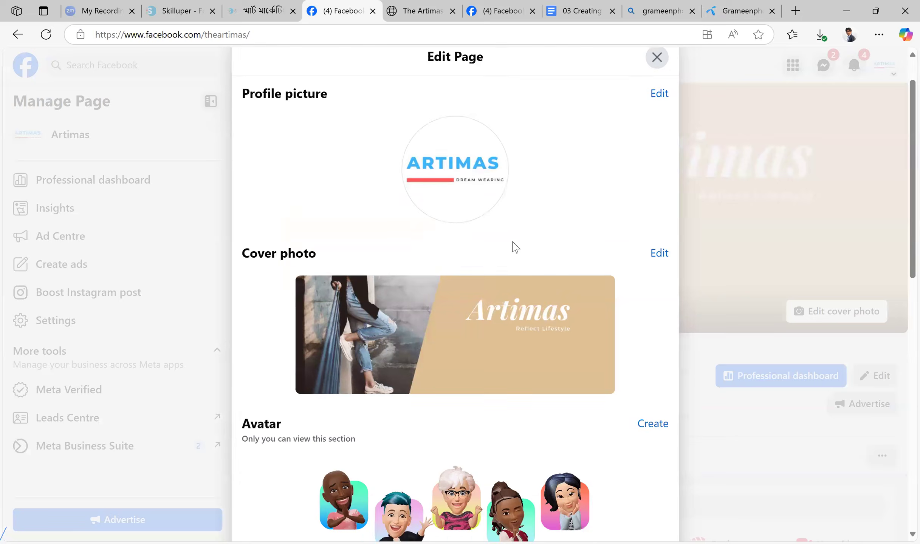
scroll(513, 246, "down", 10)
scroll(510, 257, "up", 6)
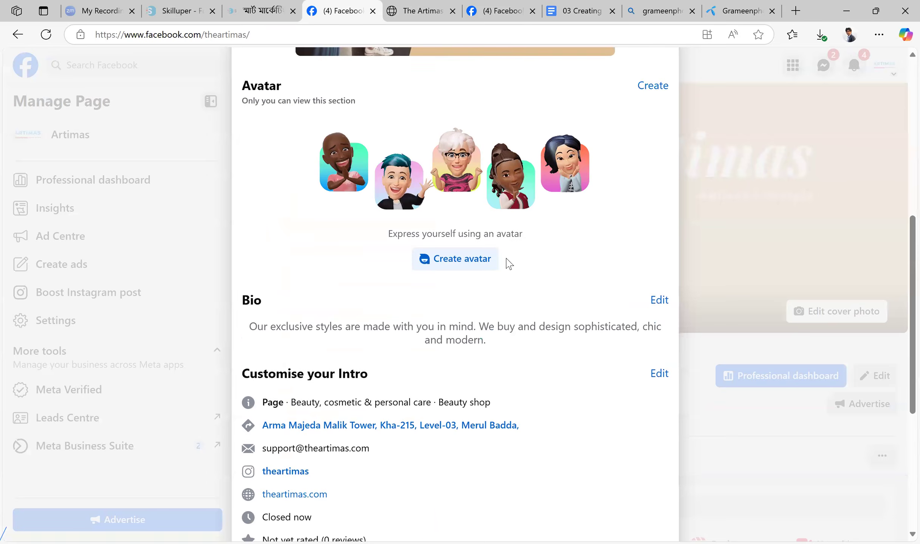
scroll(510, 263, "down", 8)
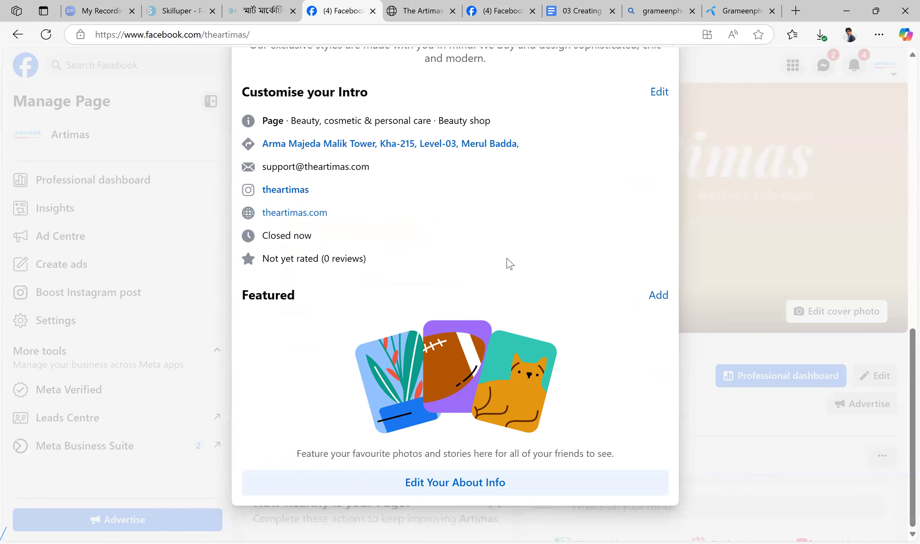
Open the About info from the editing dialog and look through the contact details, social links and basic info
left_click(465, 485)
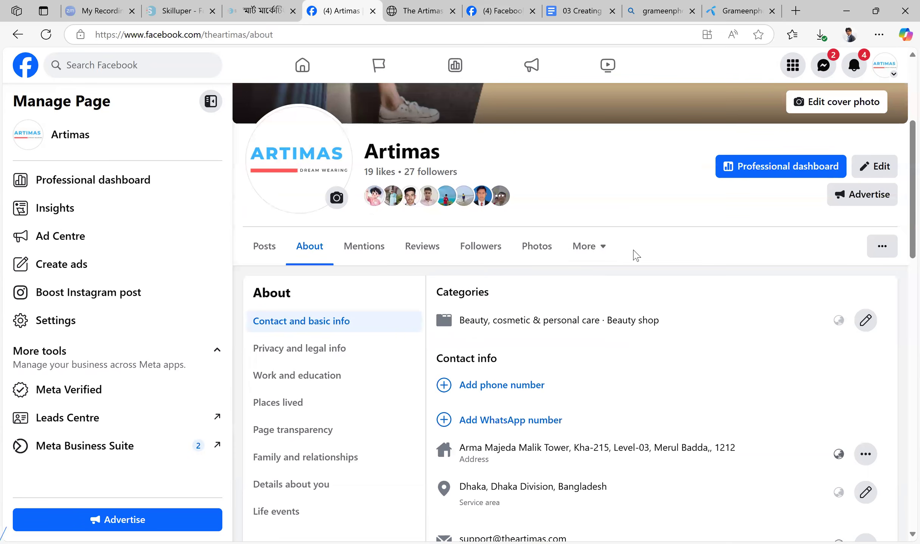
scroll(711, 283, "down", 5)
scroll(697, 299, "down", 2)
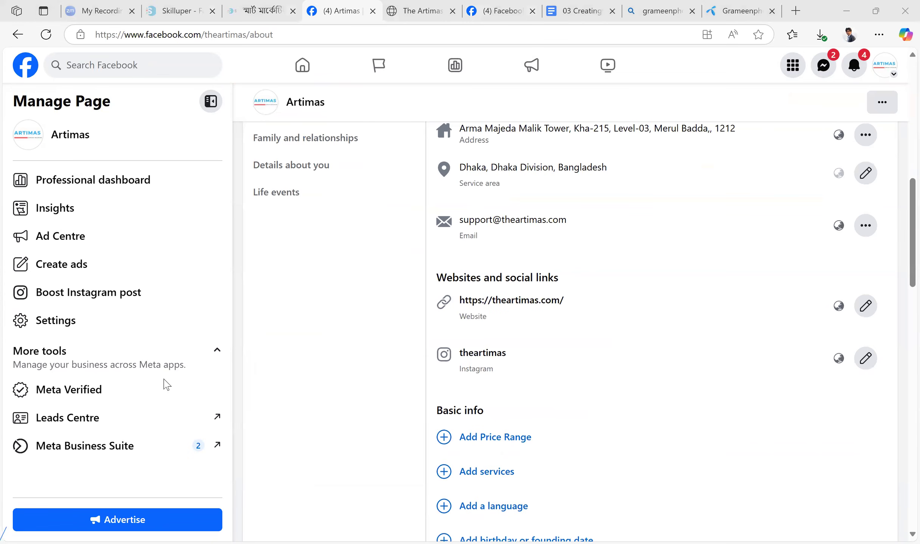
Open the Artimas Page's general settings through Page setup and open the username for editing
left_click(89, 329)
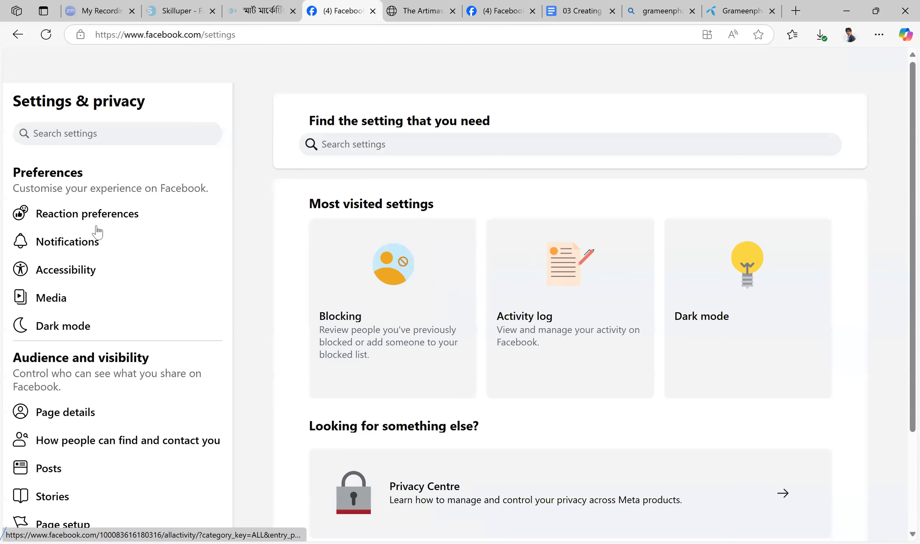
scroll(98, 231, "down", 5)
left_click(95, 227)
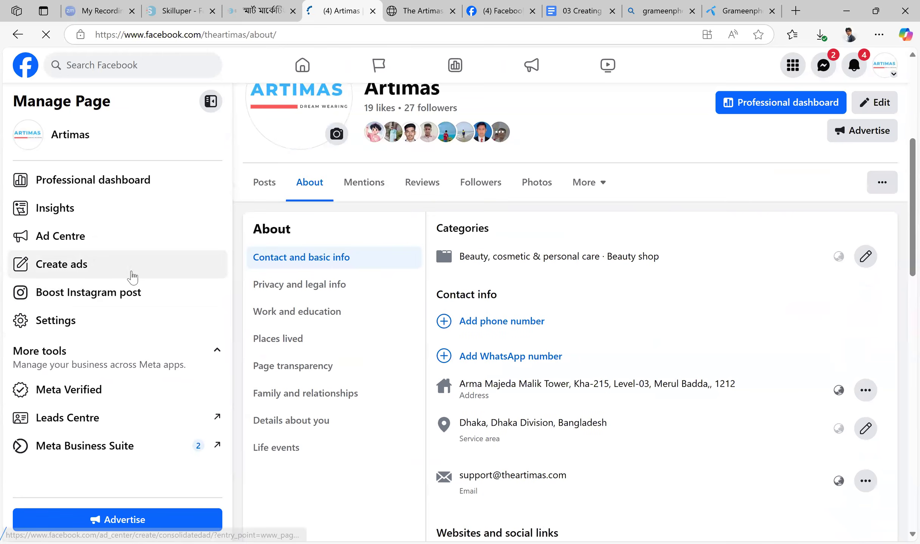
left_click(85, 322)
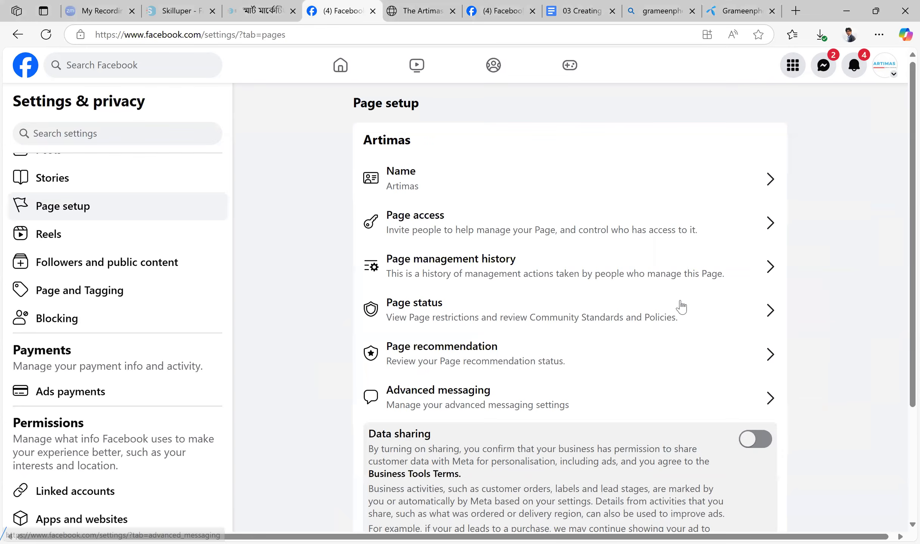
left_click(772, 181)
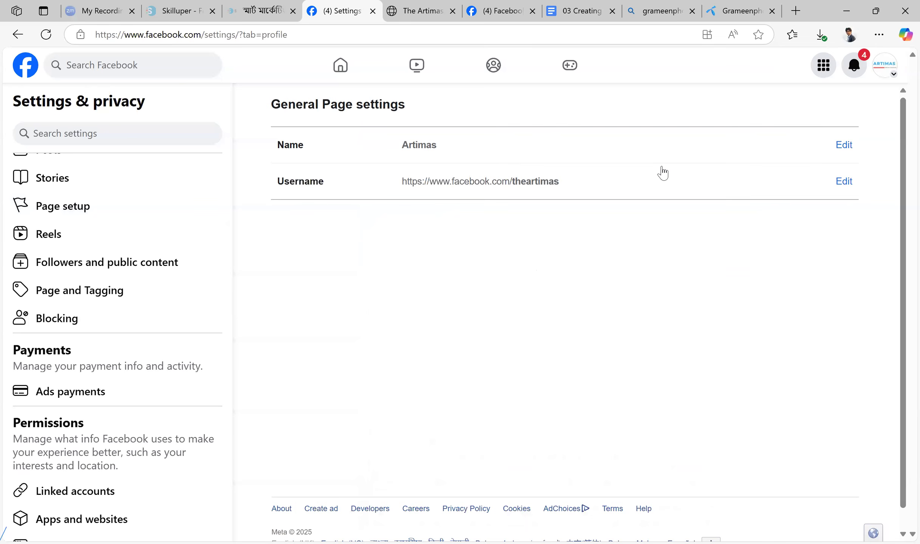
left_click(844, 181)
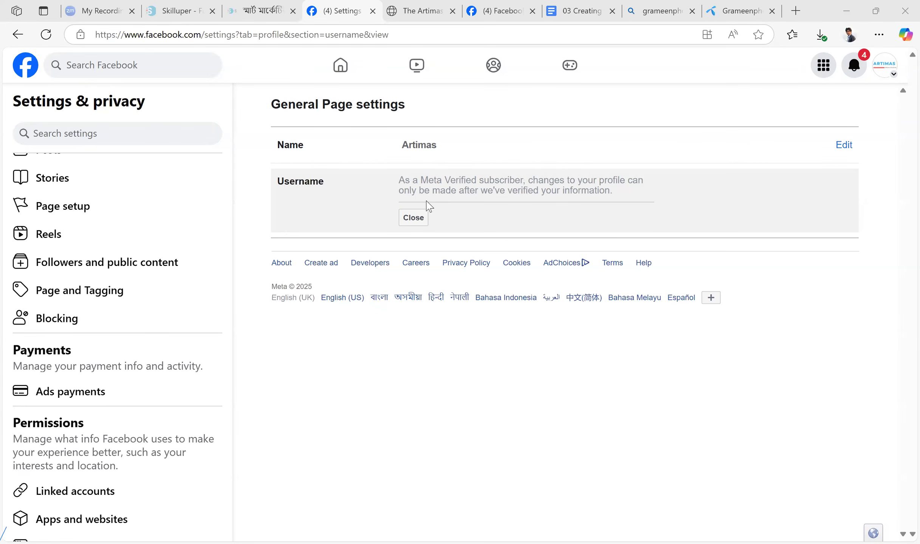
Switch to the Grameenphone Facebook Page and highlight the username part of its web address
double_click(204, 35)
left_click_drag(290, 34, 267, 34)
left_click_drag(389, 34, 197, 36)
left_click(769, 314)
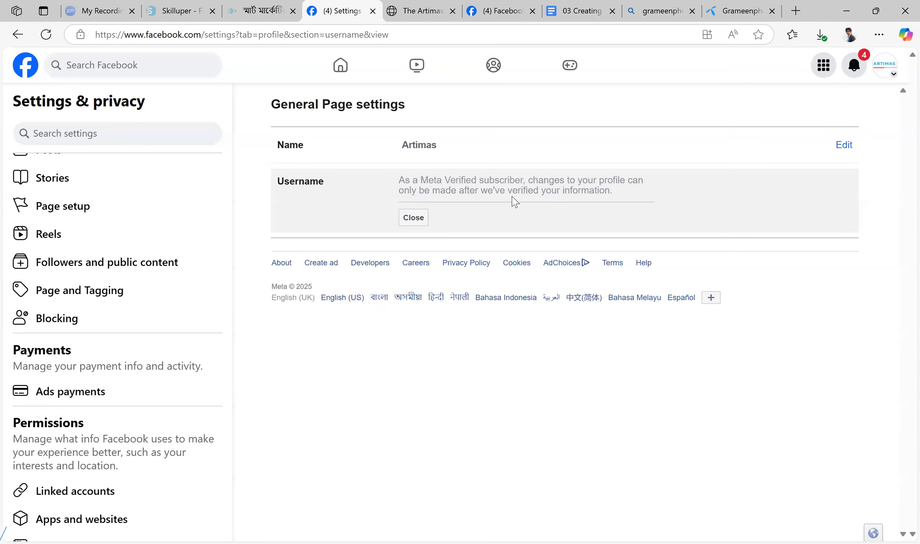
left_click(710, 10)
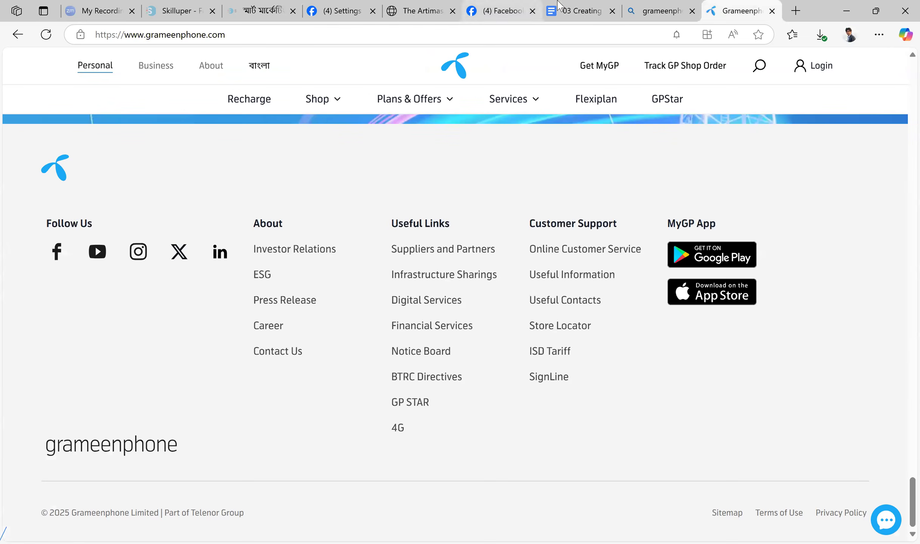
left_click(505, 6)
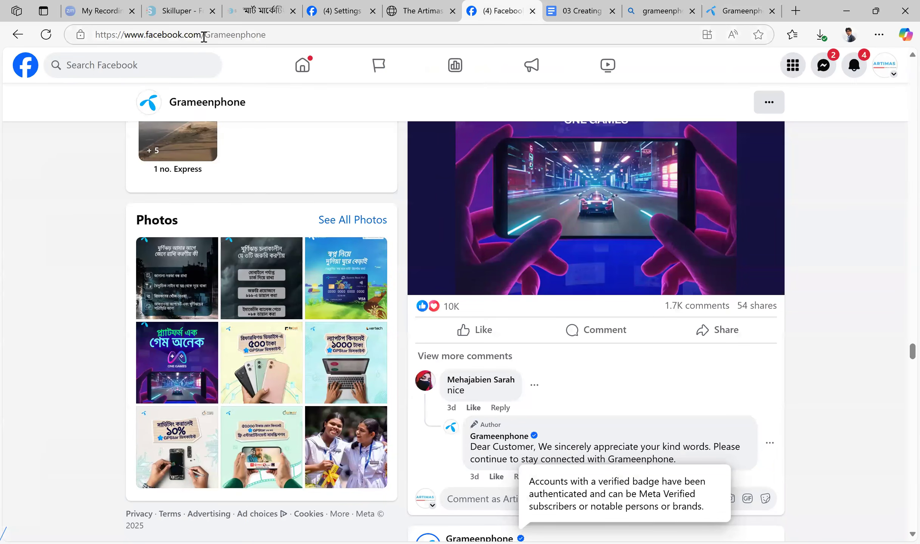
left_click(206, 34)
double_click(206, 34)
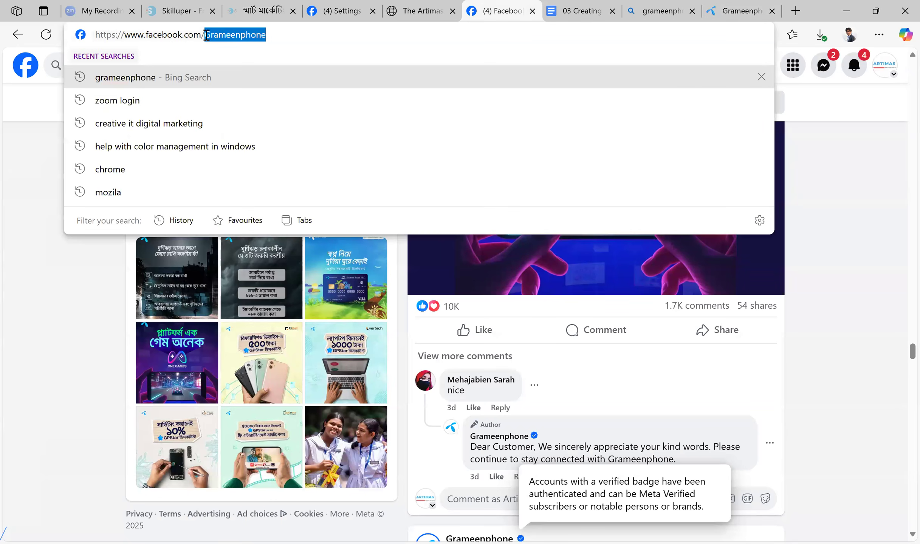
left_click(840, 201)
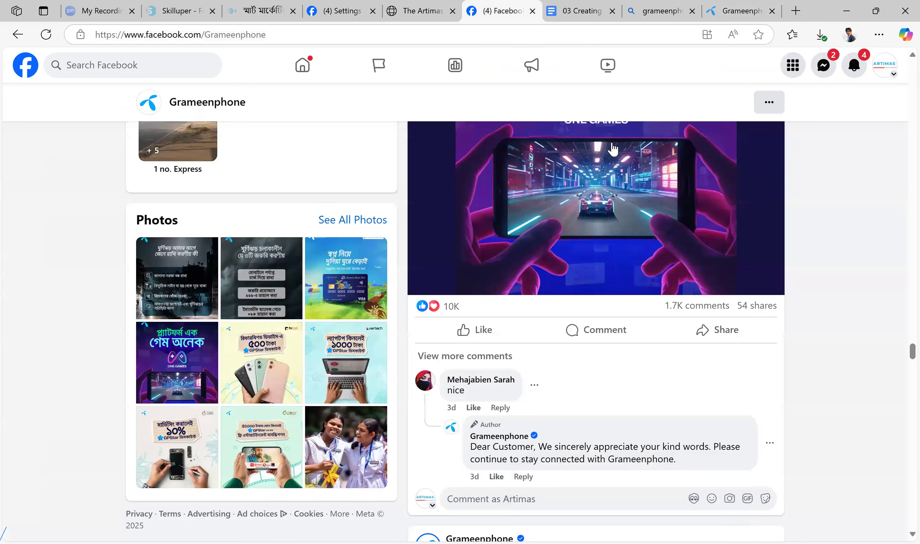
Append -dsklfjsfljslfjsdklfjsadlkfj to the Grameenphone Page's web address as an example of a long username
key("ctrl+l")
key("End")
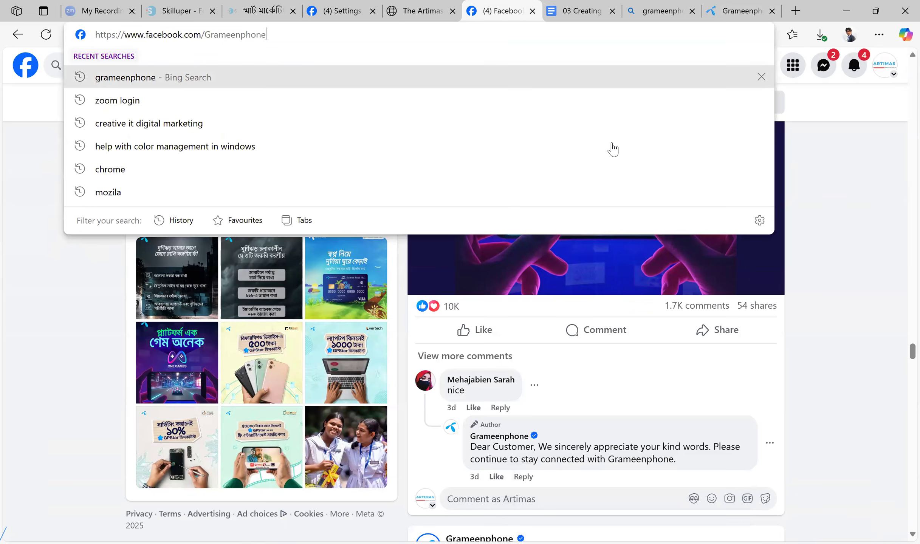
type("-dsklfjsfljslfjsdklfjsadlkfj")
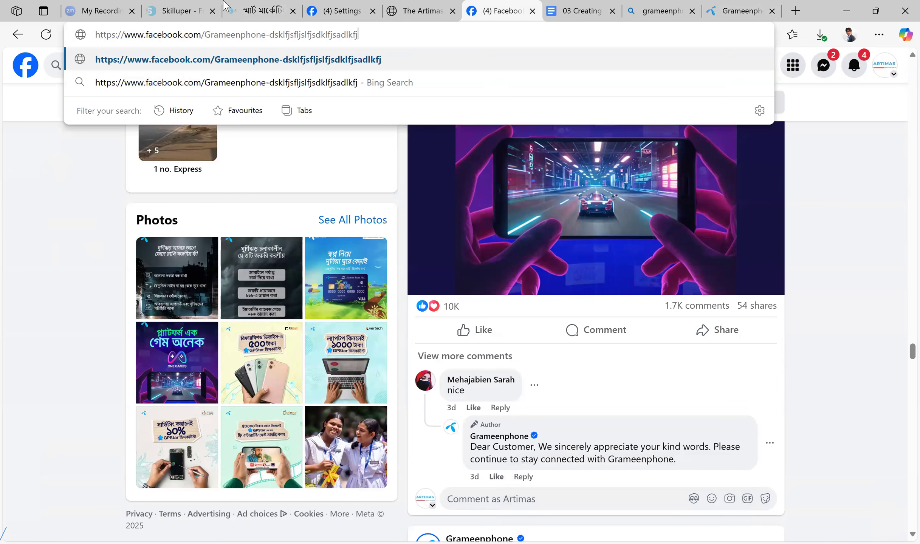
Remove the random suffix from the web address and load the Grameenphone Page's main address
key("ctrl+Left")
key("shift+Right")
key("shift+Right")
key("shift+Right")
key("shift+Right")
key("shift+Right")
key("shift+Right")
key("shift+Right")
key("shift+Right")
key("shift+Right")
key("shift+Right")
key("shift+Right")
key("shift+Right")
key("shift+Right")
key("shift+Right")
key("shift+Right")
key("shift+Right")
key("shift+Right")
key("shift+Right")
key("shift+Right")
key("shift+Right")
key("BackSpace")
key("Return")
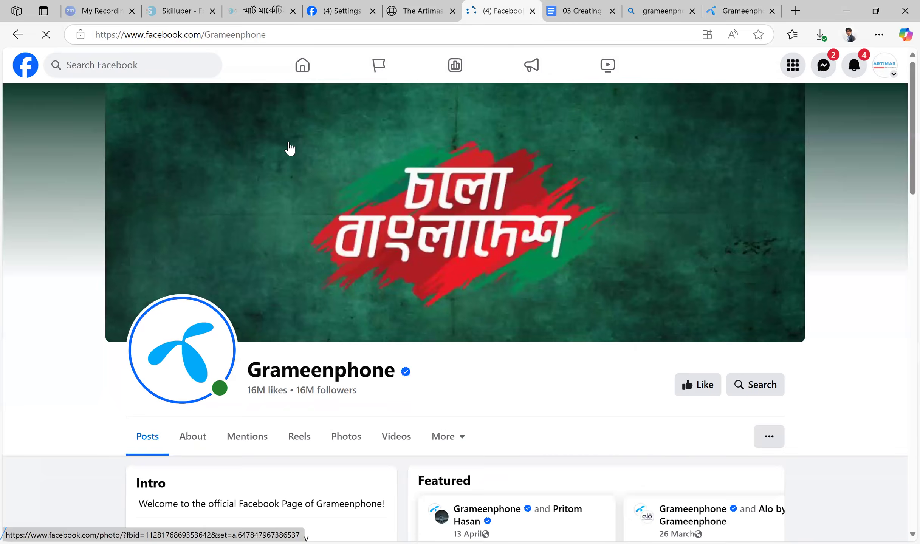
Highlight Grameenphone's username in the web address and review the contact details and social links in the Page's intro
scroll(289, 149, "down", 5)
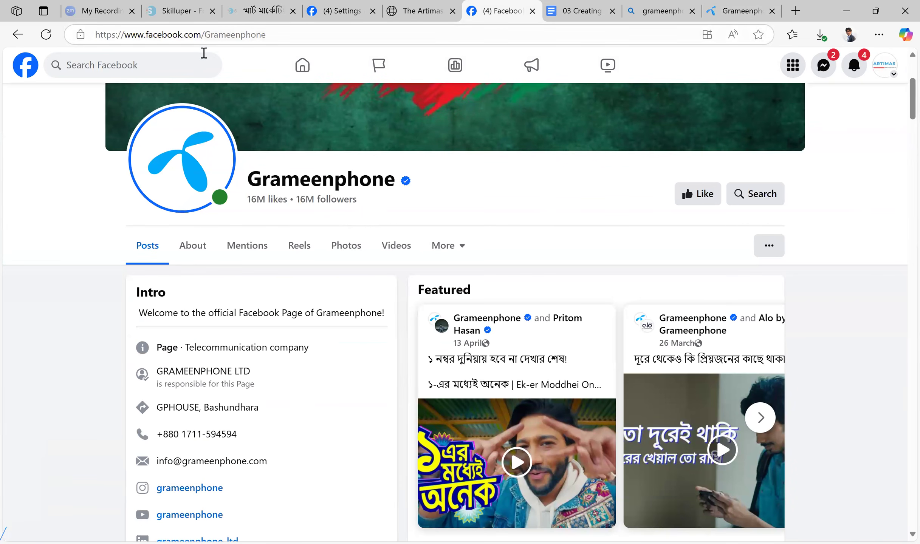
left_click_drag(205, 35, 266, 34)
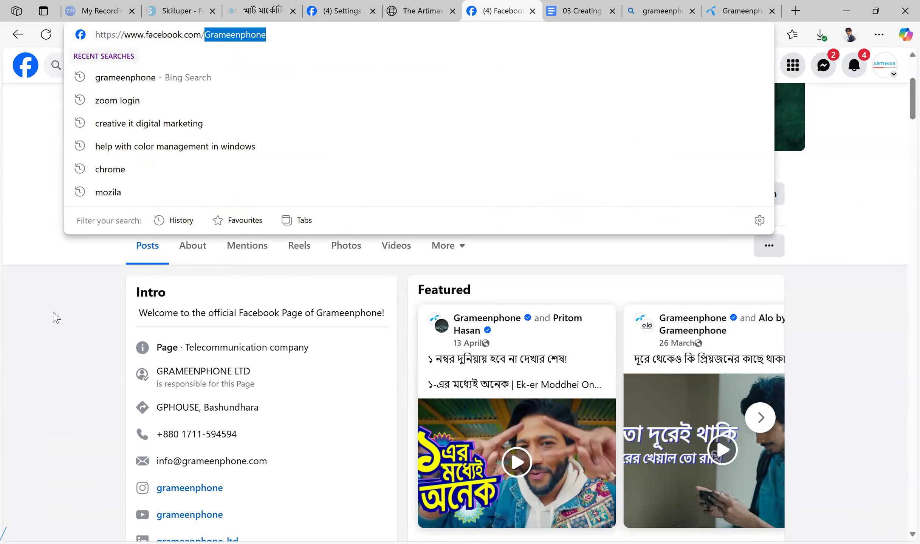
left_click(42, 317)
scroll(200, 357, "down", 5)
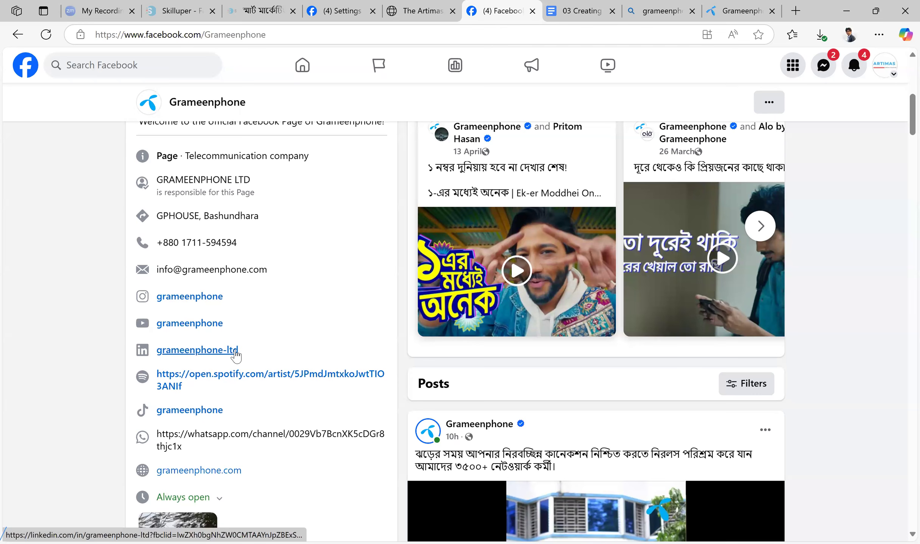
scroll(143, 349, "down", 2)
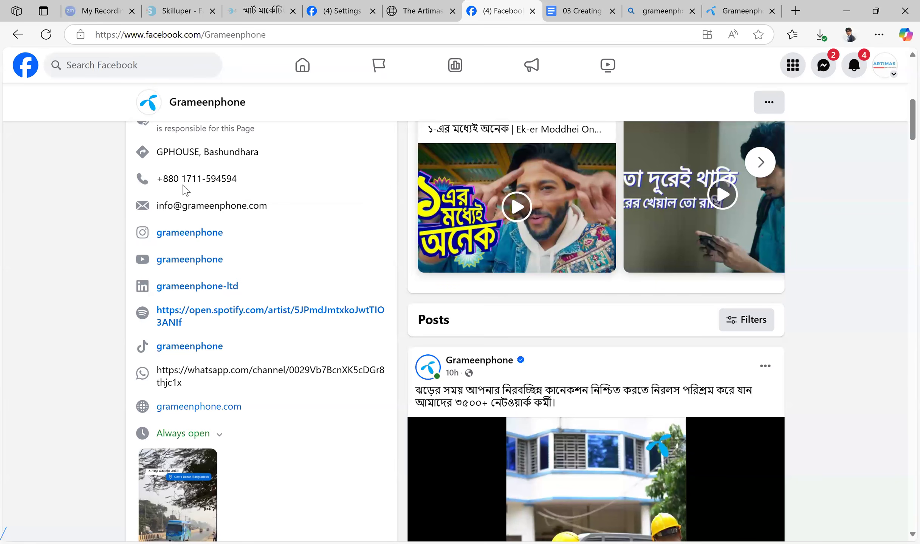
scroll(283, 272, "up", 1)
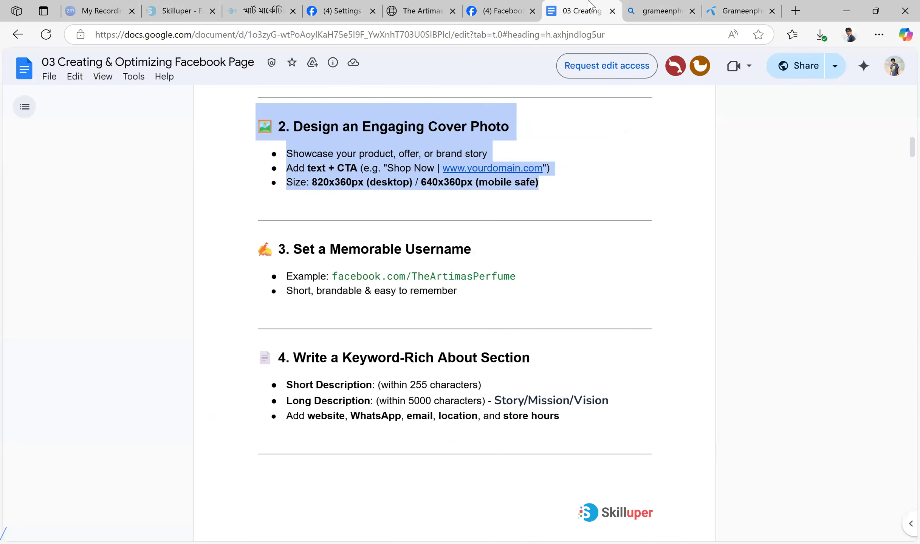
Switch to the Facebook Page guide document and review the sections on a memorable username and a keyword-rich About section
left_click(582, 11)
scroll(573, 271, "down", 2)
left_click_drag(497, 241, 257, 190)
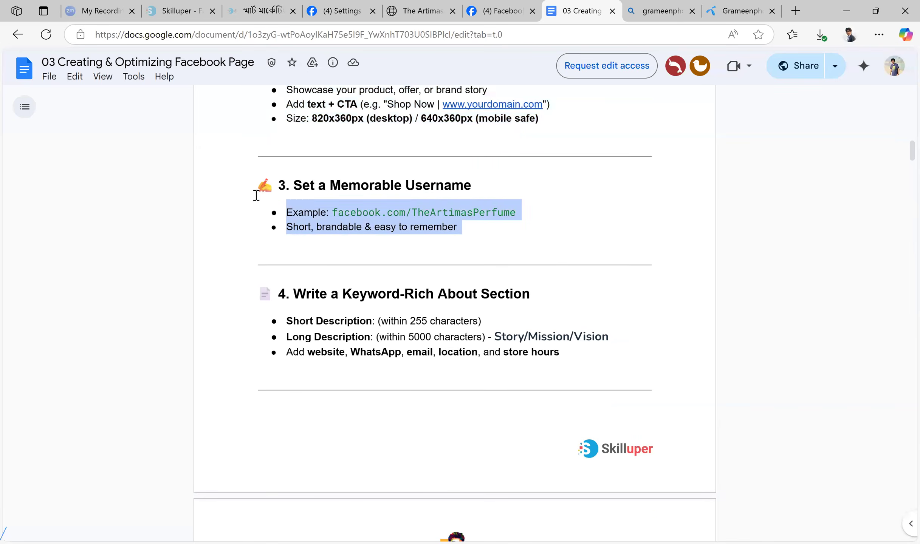
scroll(564, 272, "down", 2)
left_click_drag(563, 290, 253, 262)
left_click(602, 298)
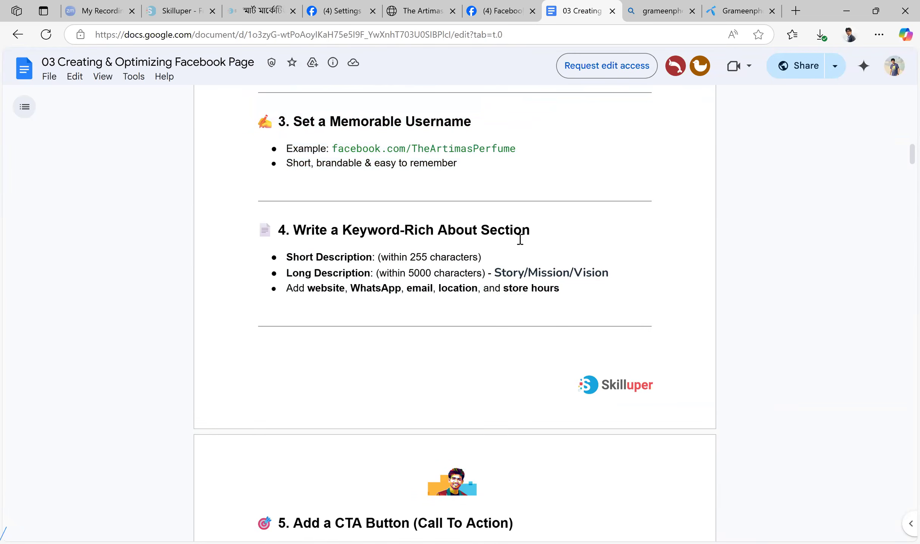
Review the guide's sections on the CTA button, Facebook Shop or catalog, and listing services in the Page tabs
scroll(529, 245, "down", 8)
scroll(529, 245, "up", 6)
left_click_drag(348, 224, 603, 237)
scroll(415, 275, "down", 5)
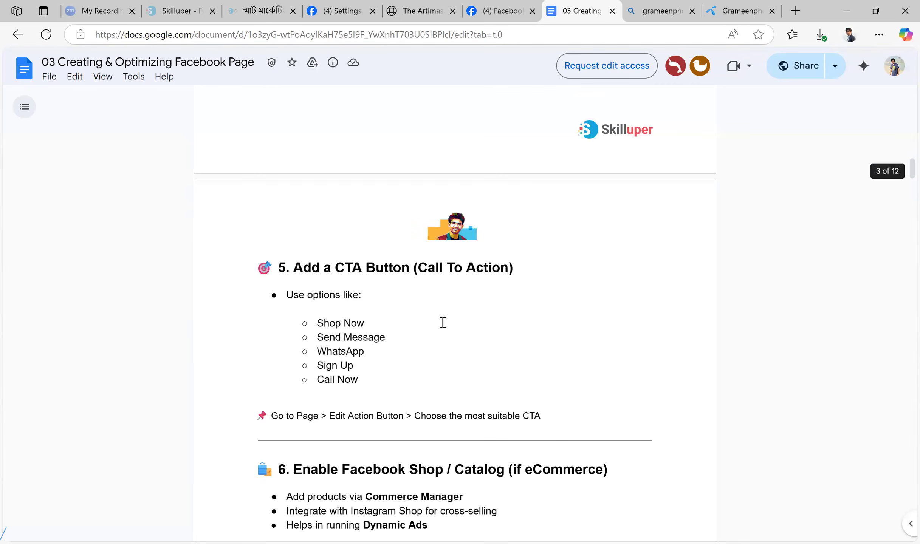
scroll(417, 370, "down", 4)
scroll(521, 270, "down", 15)
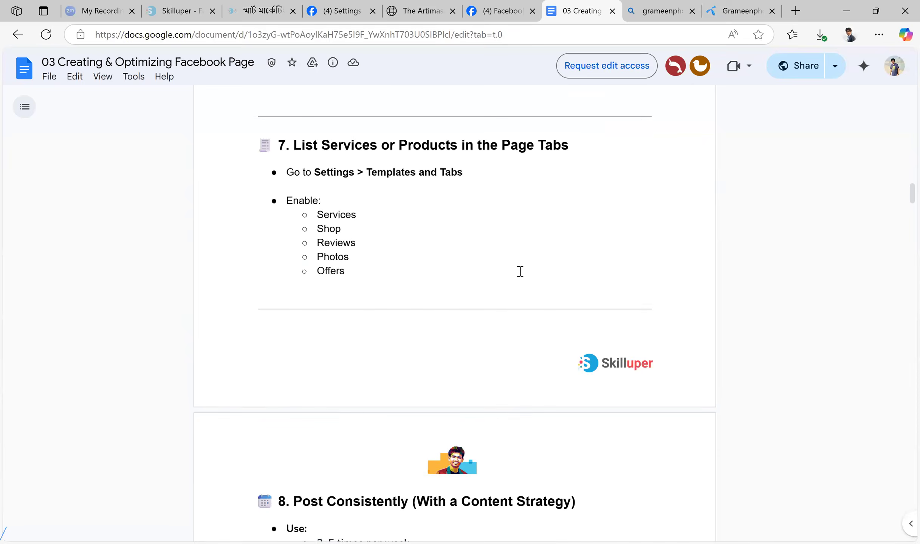
left_click_drag(300, 280, 574, 376)
Review the guide's sections on posting consistently, managing reviews and monitoring insights, highlighting the last two
scroll(477, 363, "down", 3)
scroll(477, 363, "down", 1)
left_click_drag(506, 299, 253, 263)
left_click(522, 280)
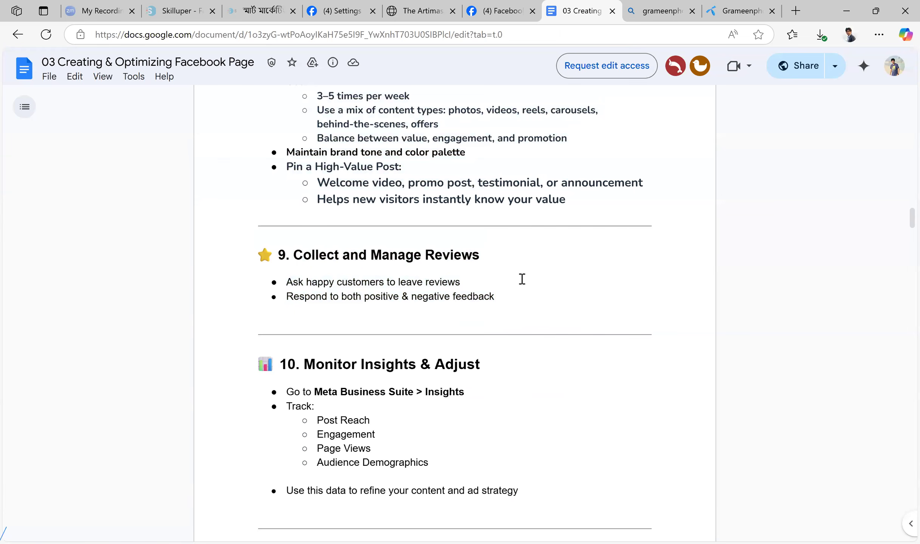
left_click_drag(341, 292, 264, 263)
scroll(545, 271, "down", 3)
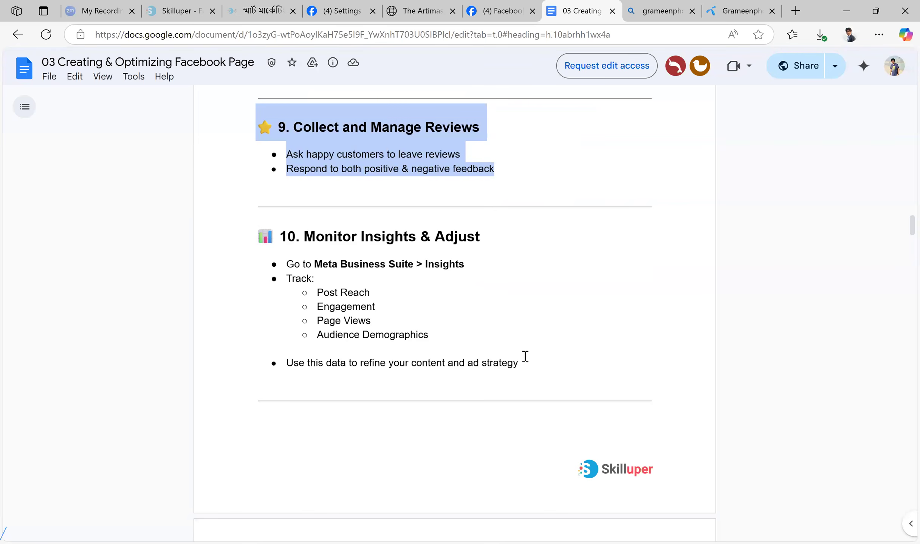
left_click_drag(536, 361, 261, 239)
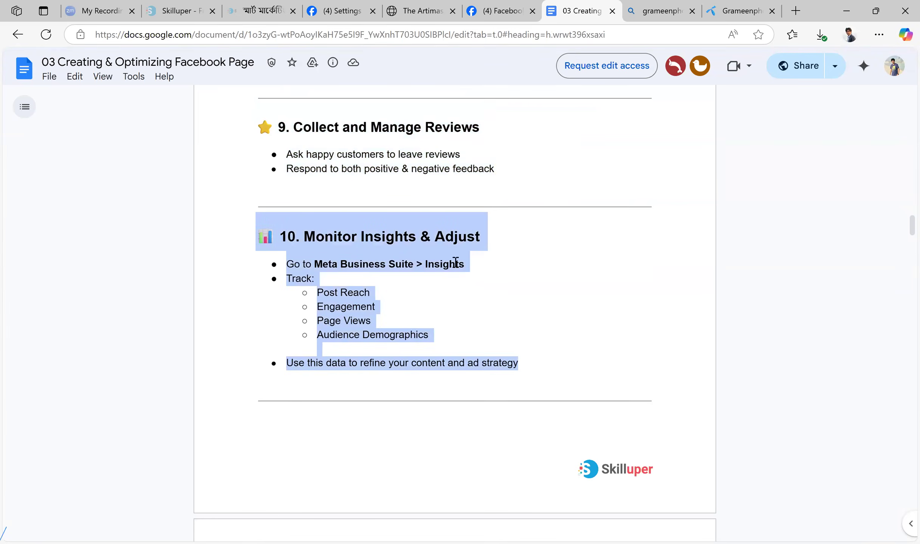
Go back to the guide's first optimization points, from the profile picture to the About section
scroll(554, 259, "down", 8)
scroll(589, 280, "up", 7)
scroll(590, 281, "up", 20)
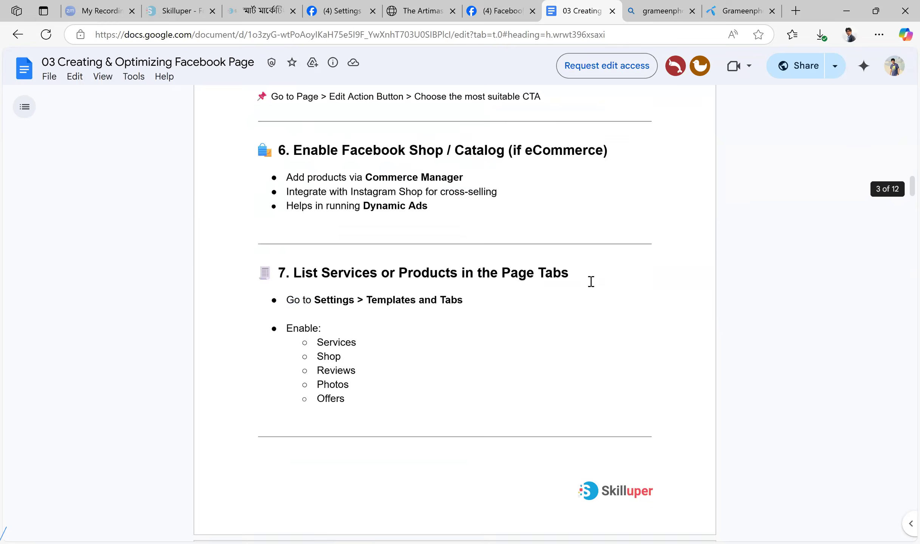
scroll(582, 286, "down", 15)
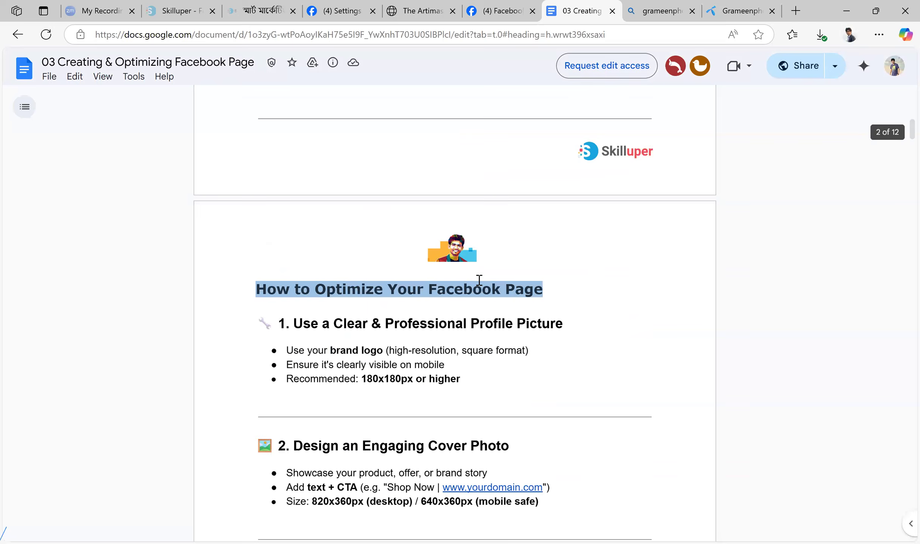
scroll(416, 298, "down", 6)
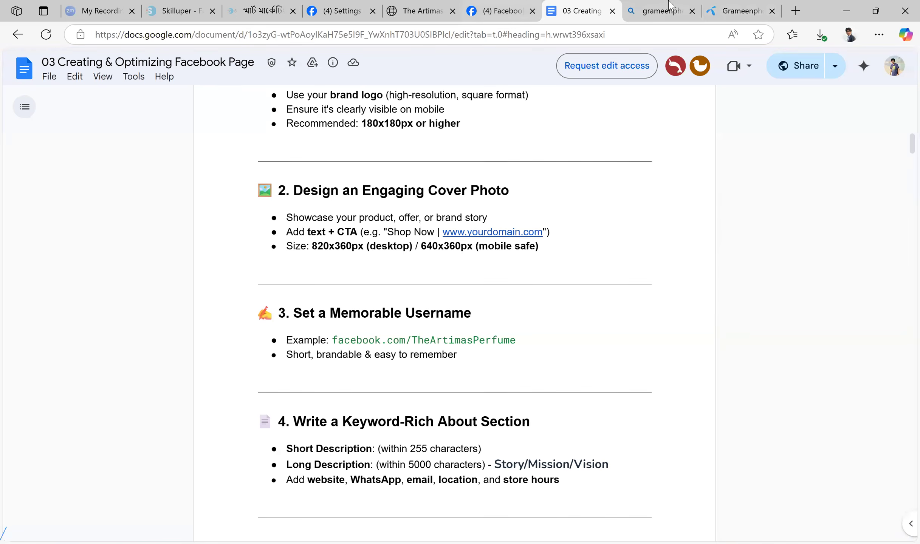
Return to the Grameenphone Facebook Page and browse its recent posts
key("ctrl+shift+Tab")
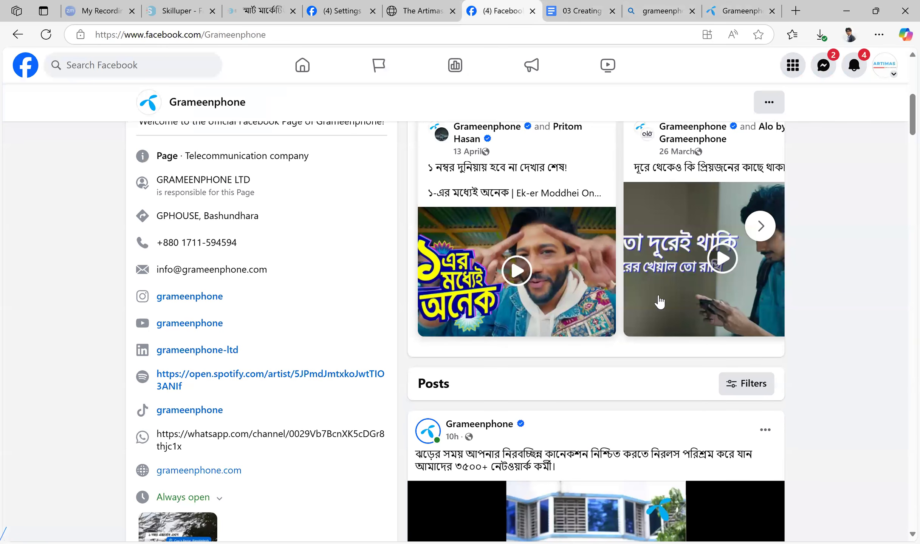
scroll(660, 302, "down", 20)
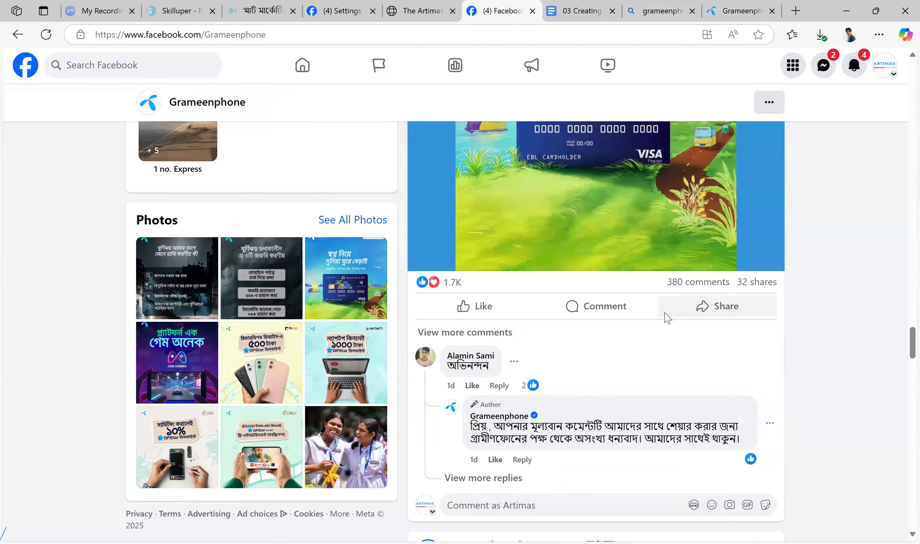
scroll(666, 320, "down", 20)
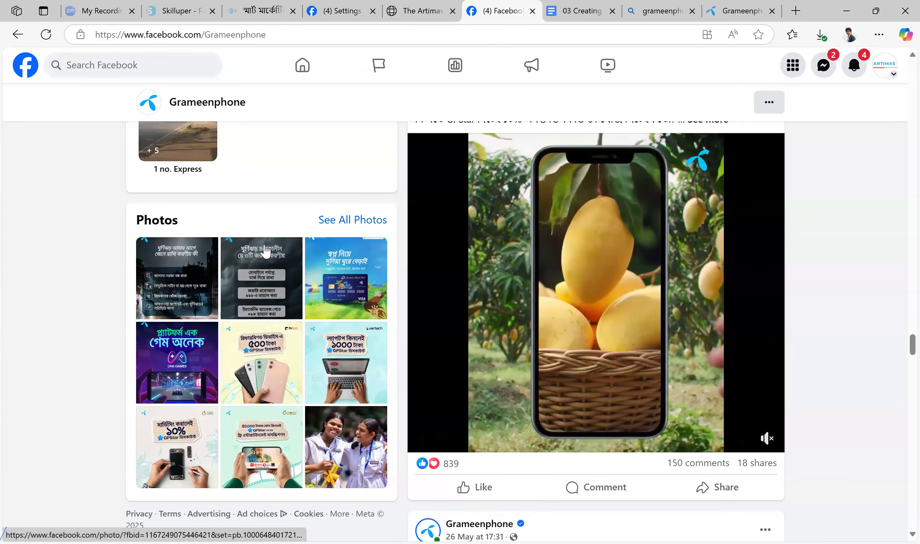
Return to the Artimas Page's settings and open the Page and Tagging section
left_click(256, 3)
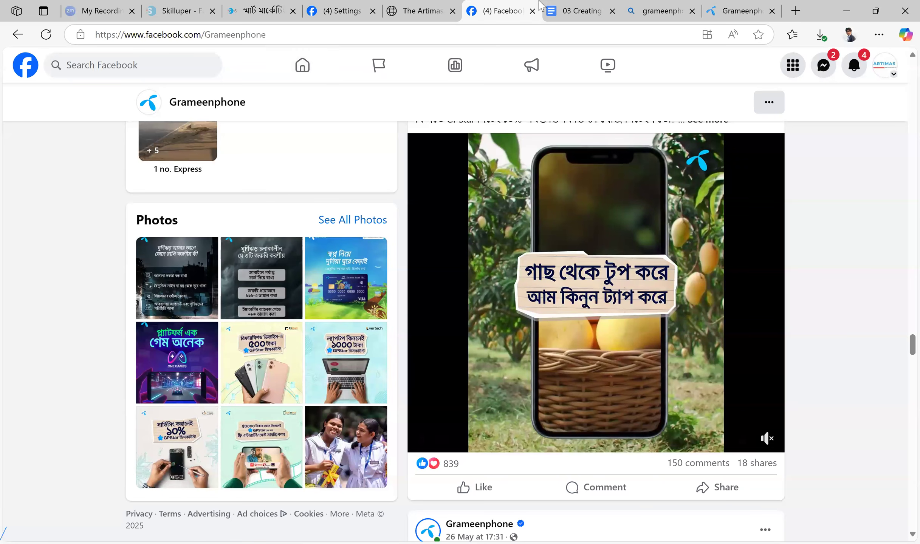
left_click(539, 1)
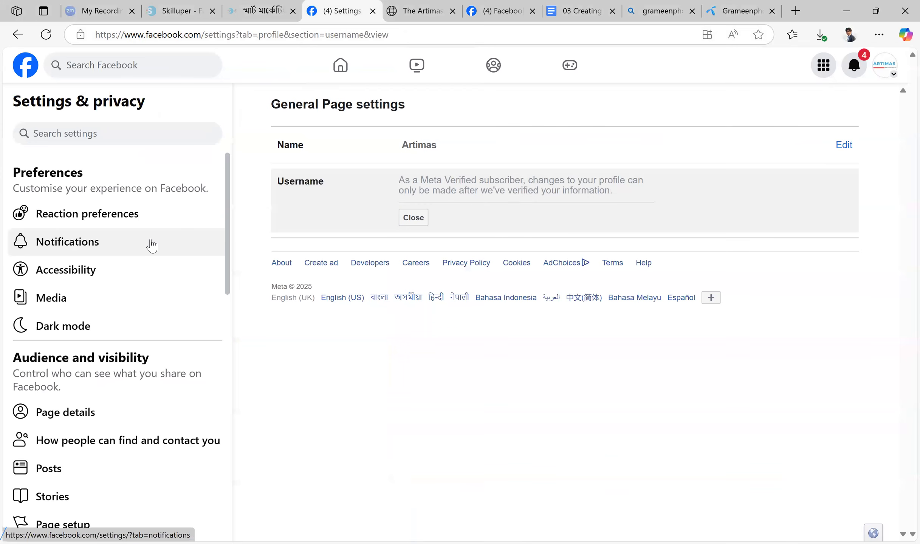
scroll(148, 229, "down", 1)
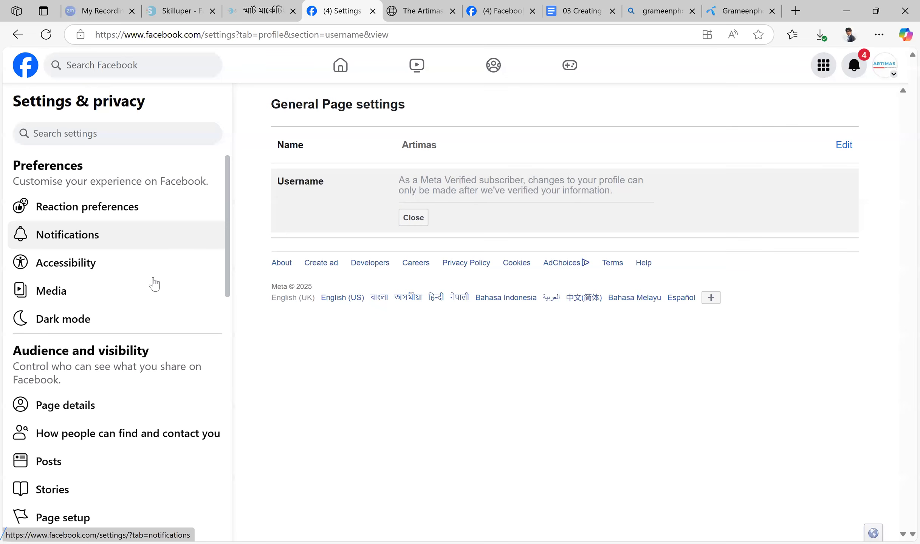
scroll(151, 280, "up", 1)
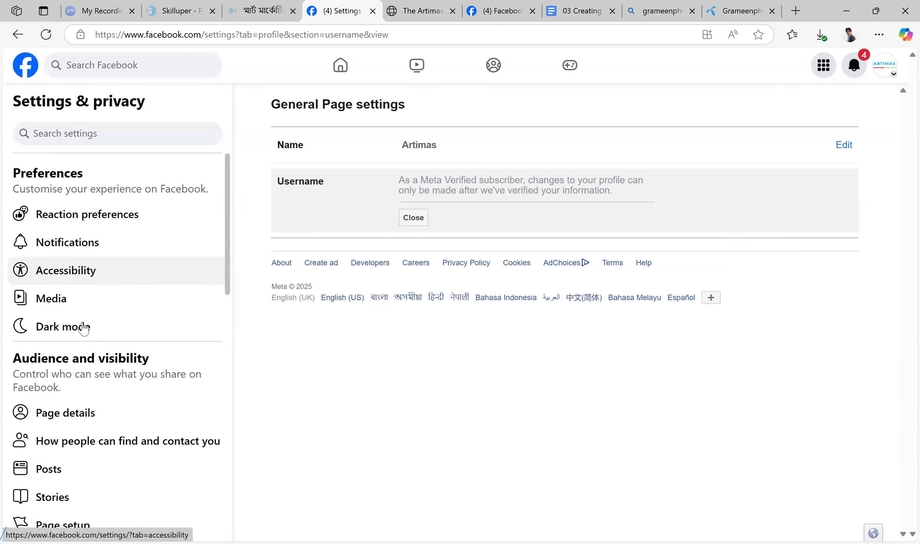
scroll(84, 328, "down", 6)
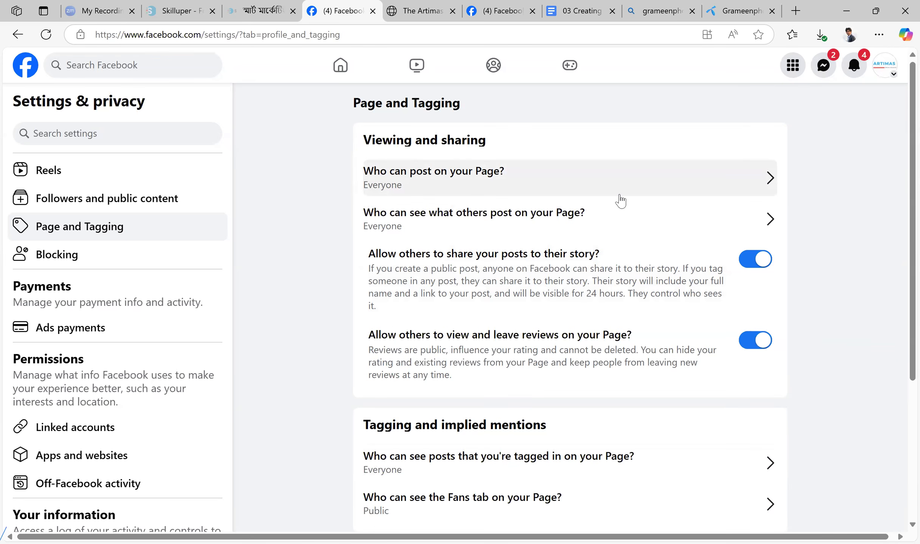
Check the options for who can post on the Page without changing them, and review the tagging and reviewing settings
left_click(767, 180)
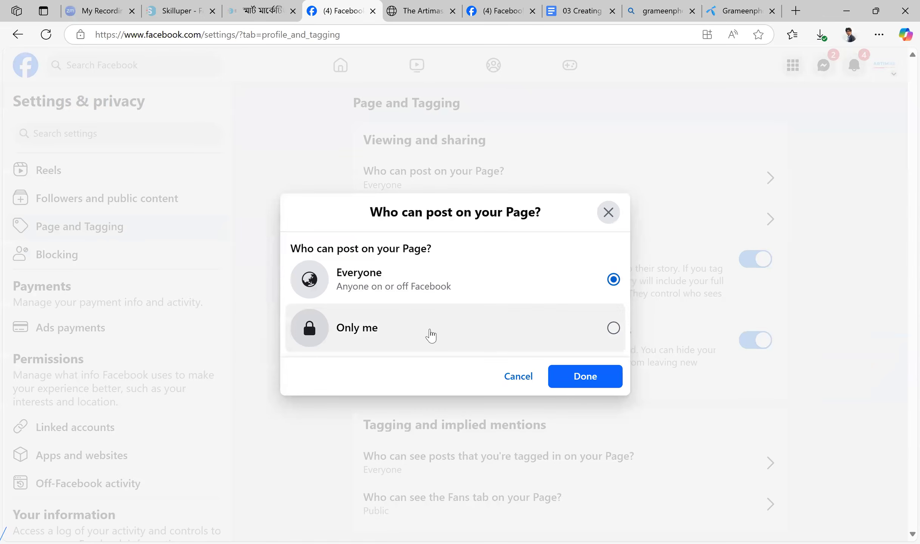
left_click(608, 212)
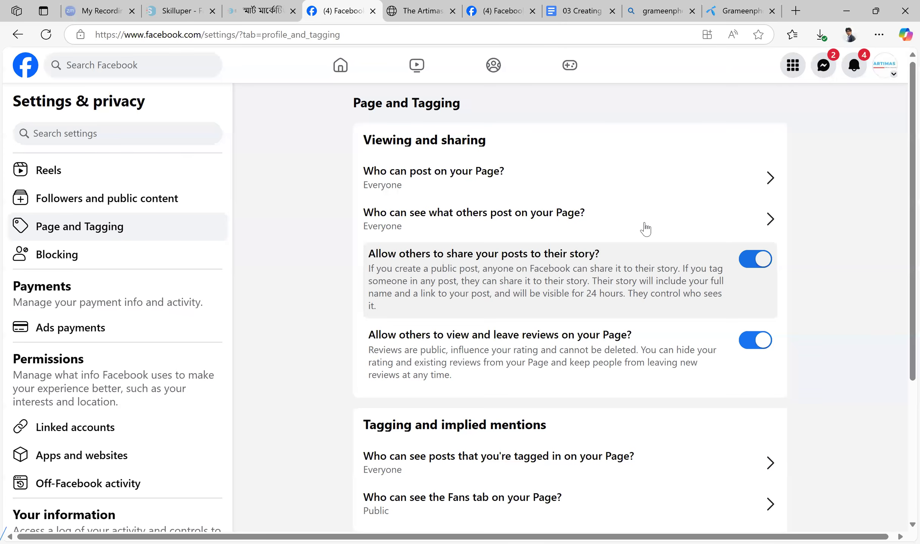
scroll(646, 231, "down", 5)
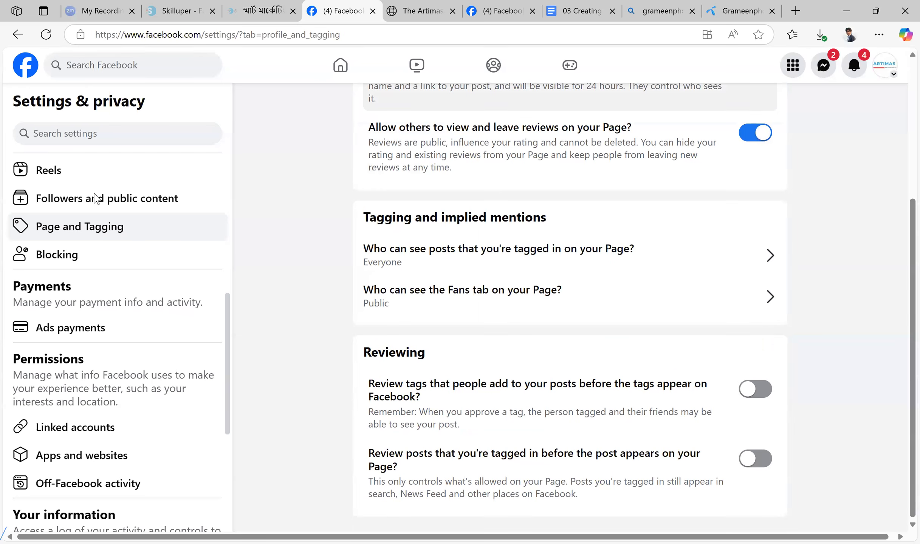
scroll(87, 343, "down", 5)
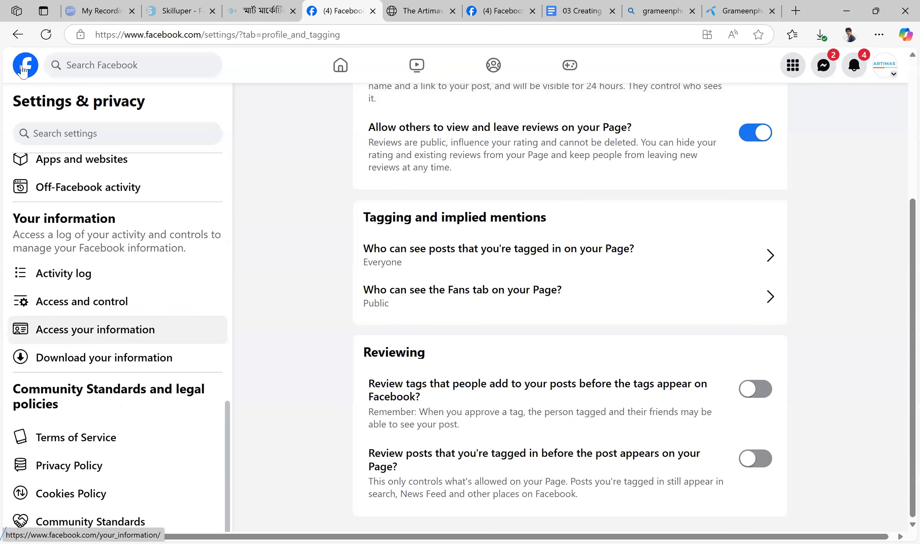
Go back to the Artimas Page and look through its Page health, intro and posts
left_click(24, 67)
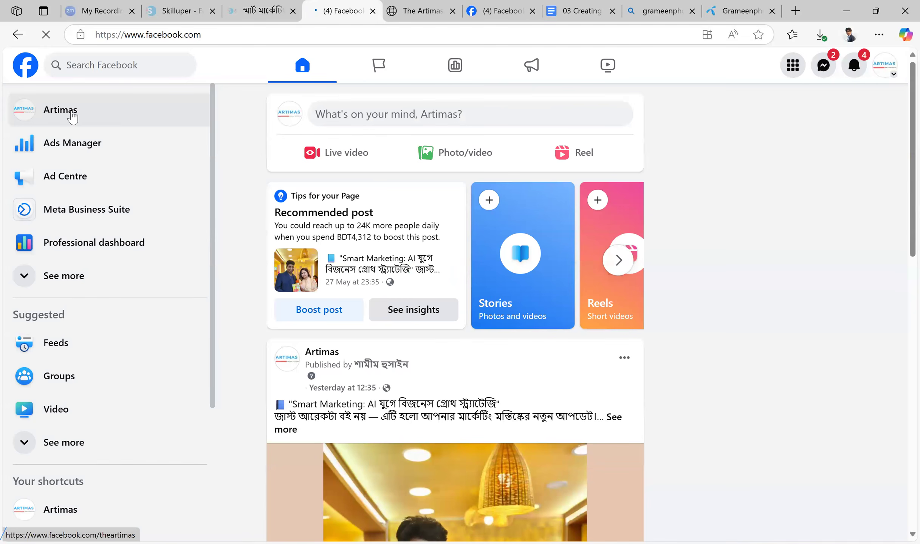
left_click(72, 118)
scroll(572, 222, "down", 5)
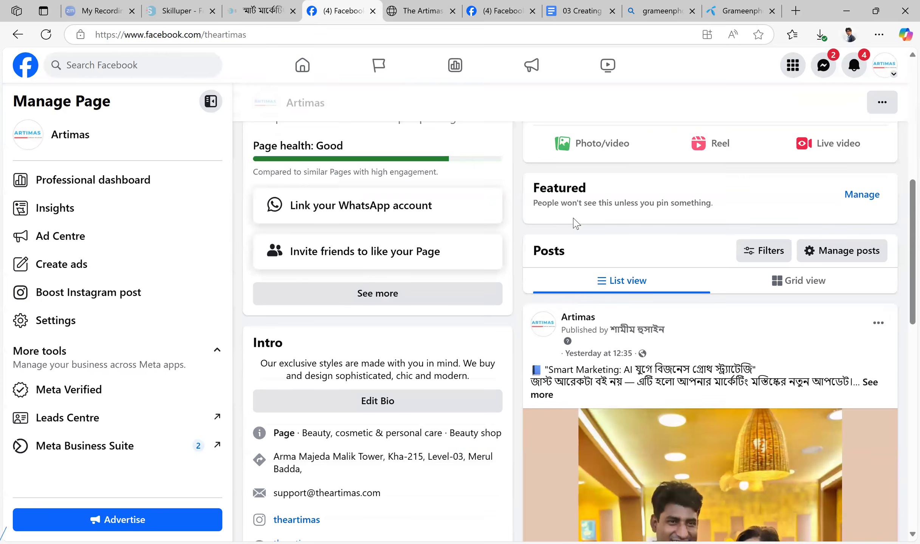
scroll(573, 223, "down", 3)
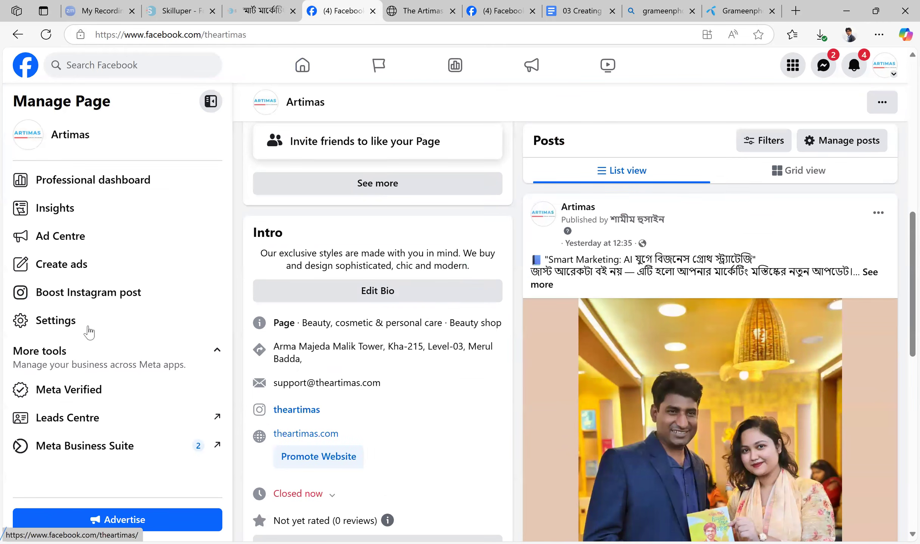
View the Page recommendation status and the Page setup options in the settings, and return to the Artimas Page
left_click(89, 331)
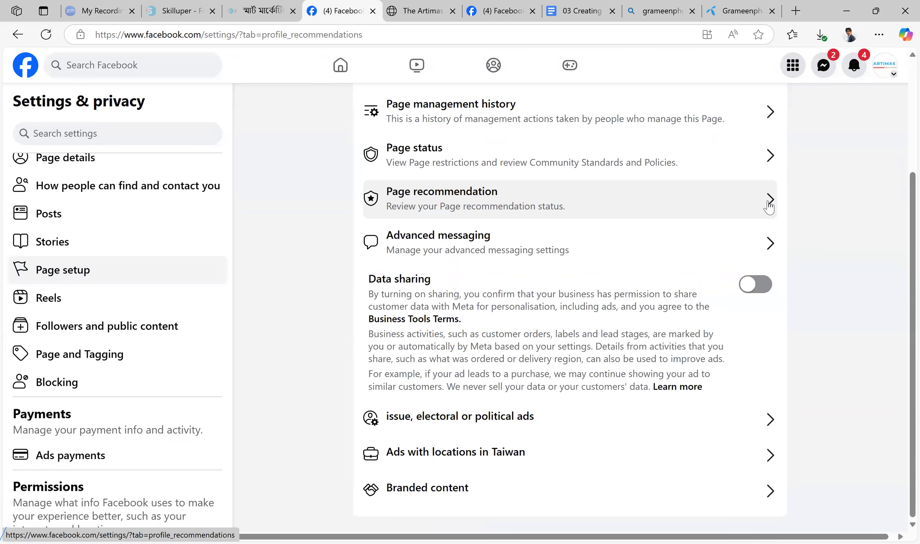
left_click(768, 204)
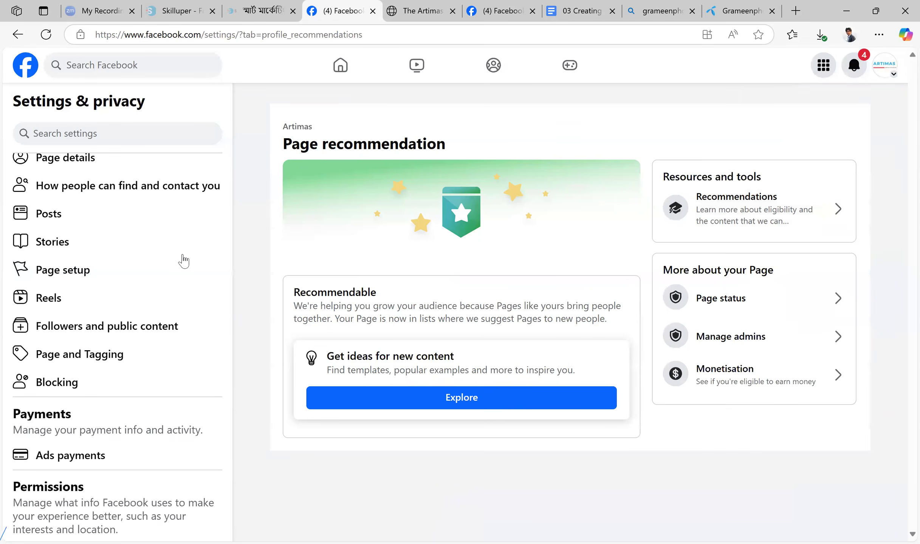
scroll(165, 273, "down", 10)
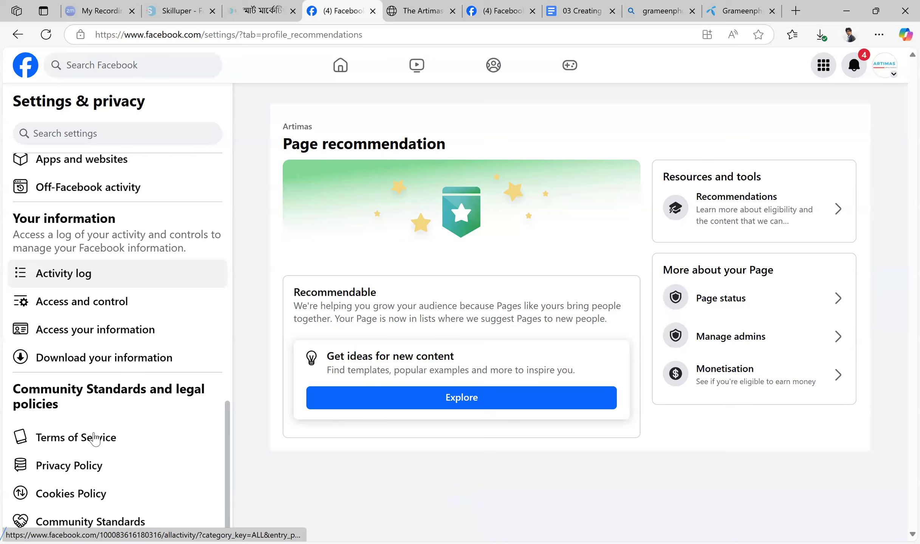
scroll(96, 435, "up", 8)
left_click(97, 421)
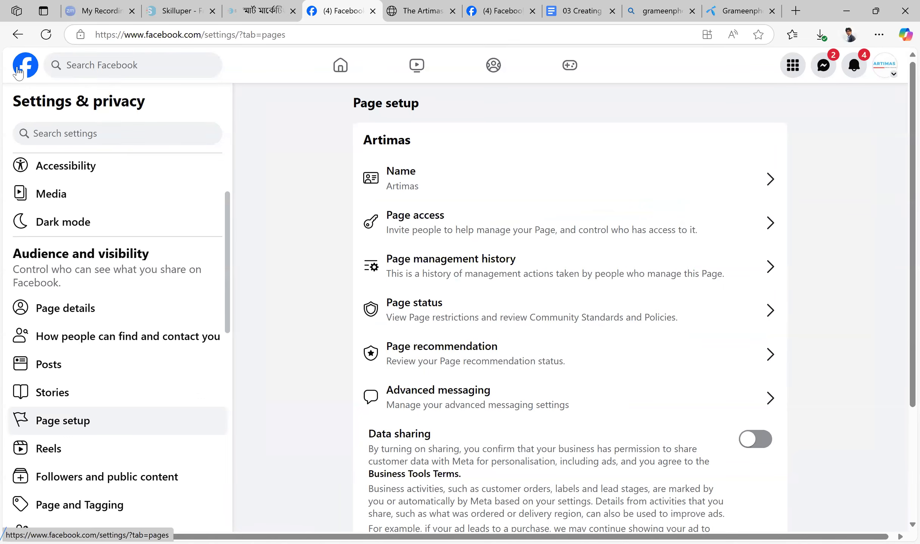
left_click(30, 68)
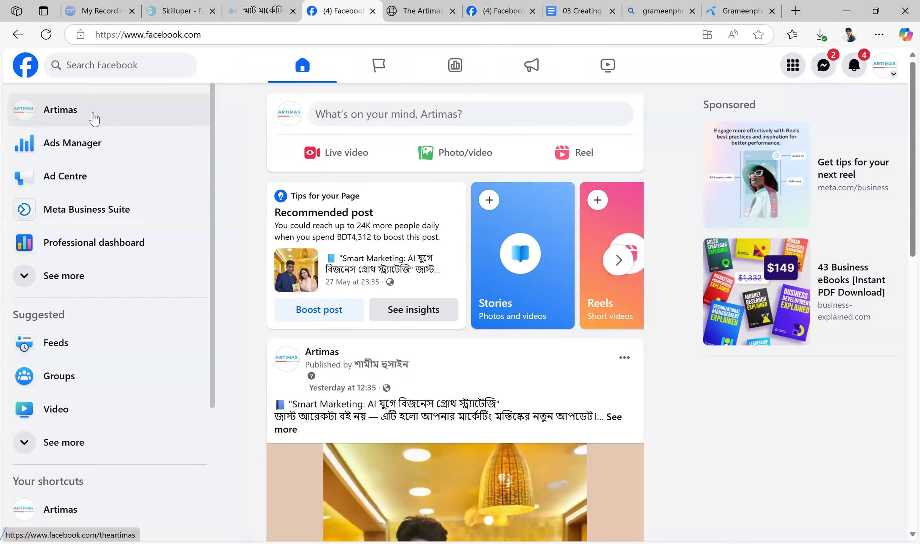
left_click(92, 117)
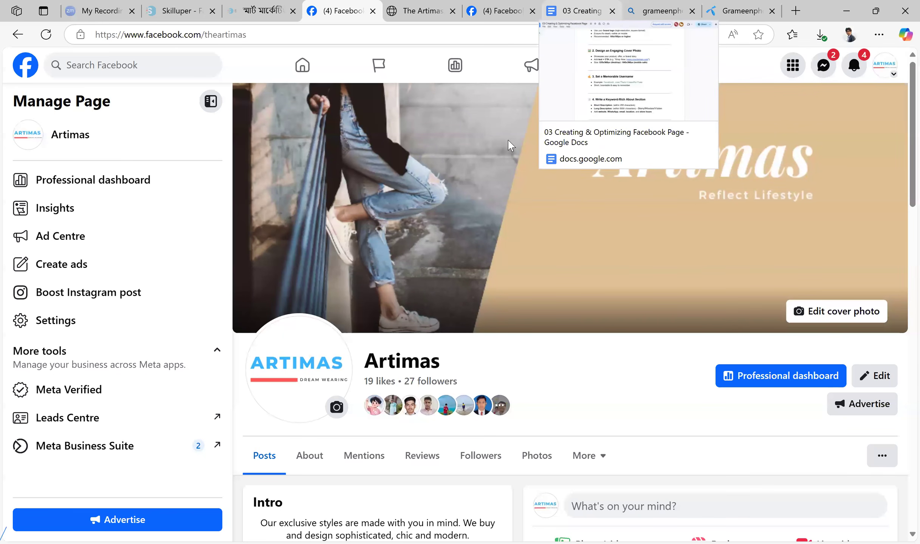
Review the guide's section on common reasons for Facebook ad disapproval, from ad policy violations to personal attributes and landing page issues
left_click(598, 5)
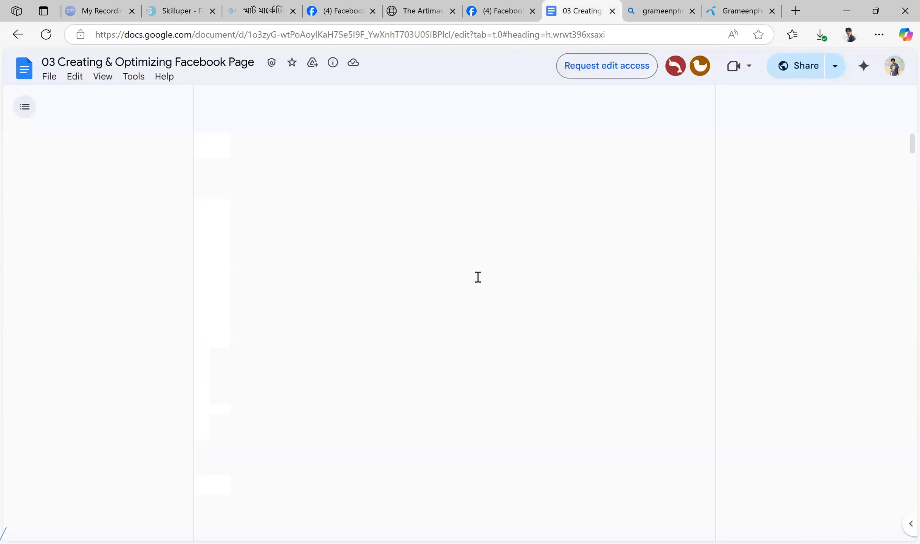
scroll(549, 303, "down", 20)
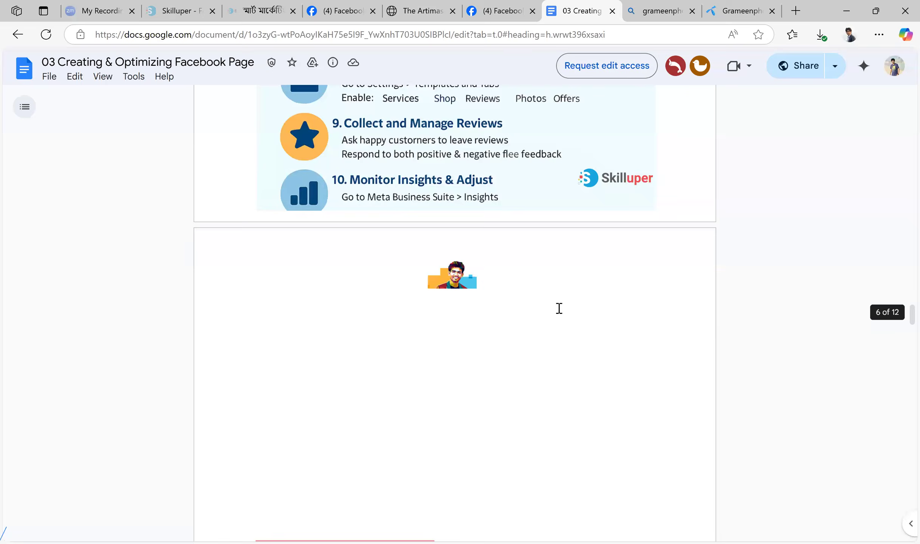
scroll(563, 313, "down", 5)
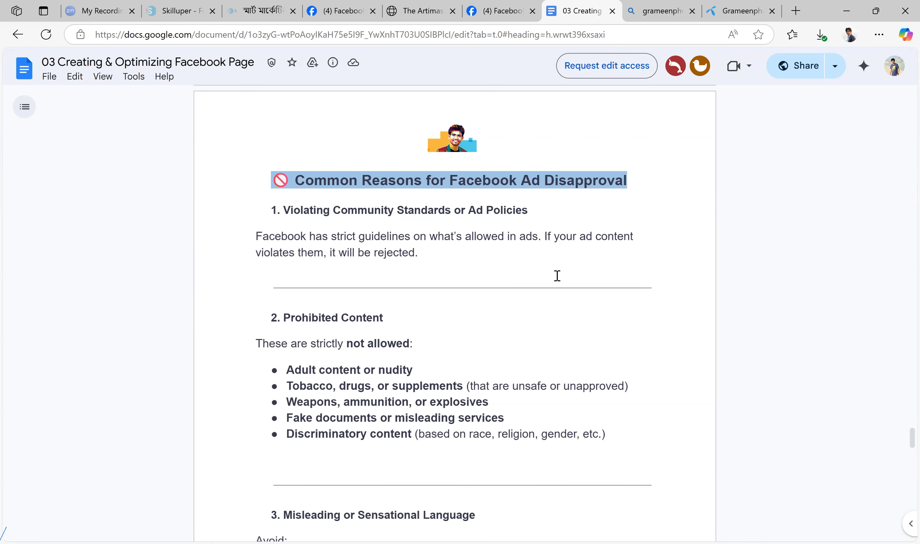
scroll(581, 213, "down", 3)
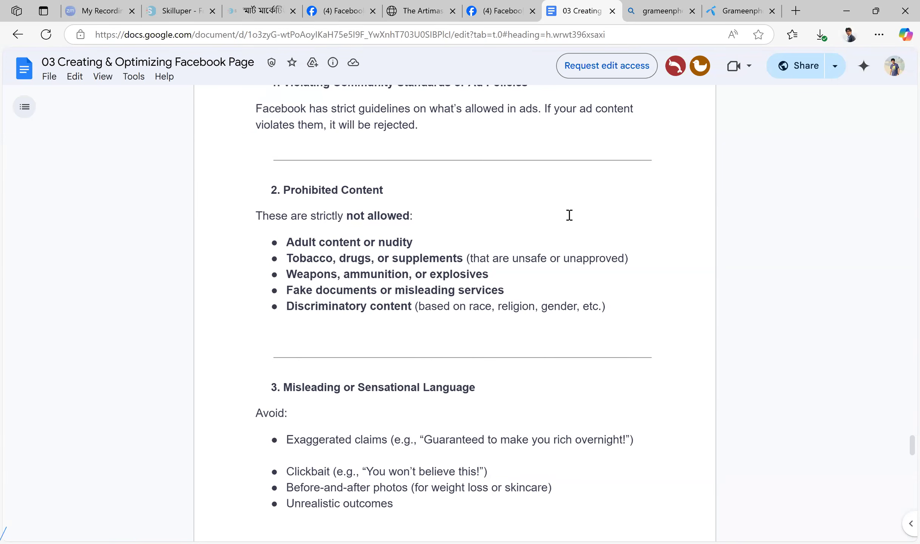
scroll(569, 215, "down", 3)
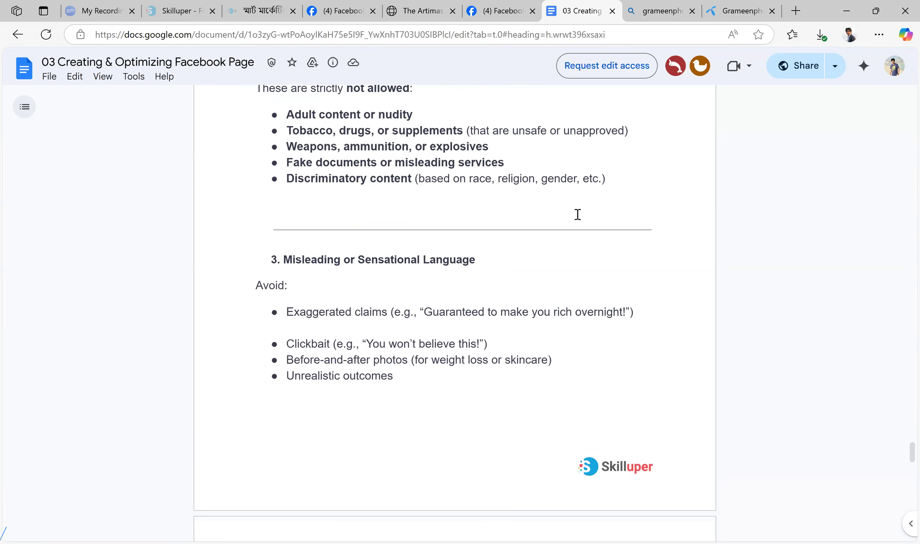
scroll(577, 214, "down", 2)
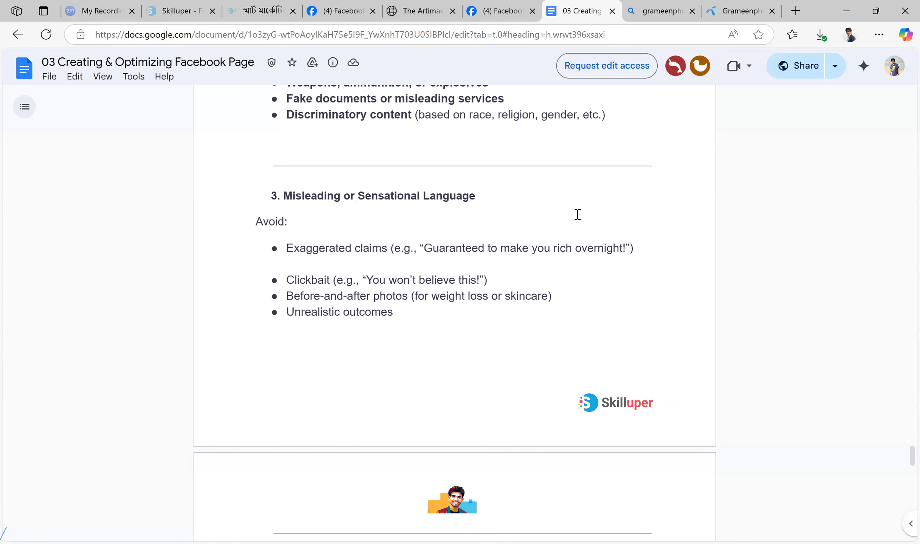
scroll(600, 221, "down", 10)
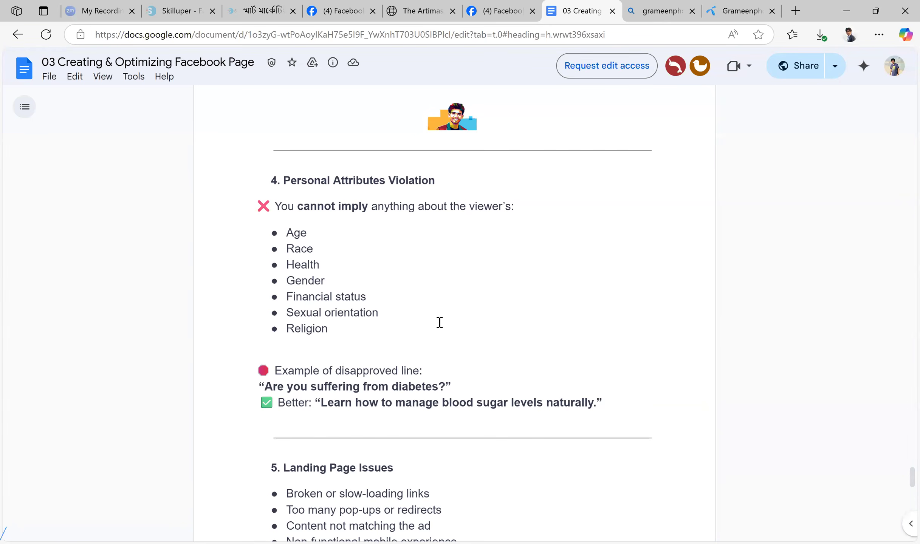
Switch to the Artimas website and look through its home page down to the footer as a landing page example
left_click(421, 11)
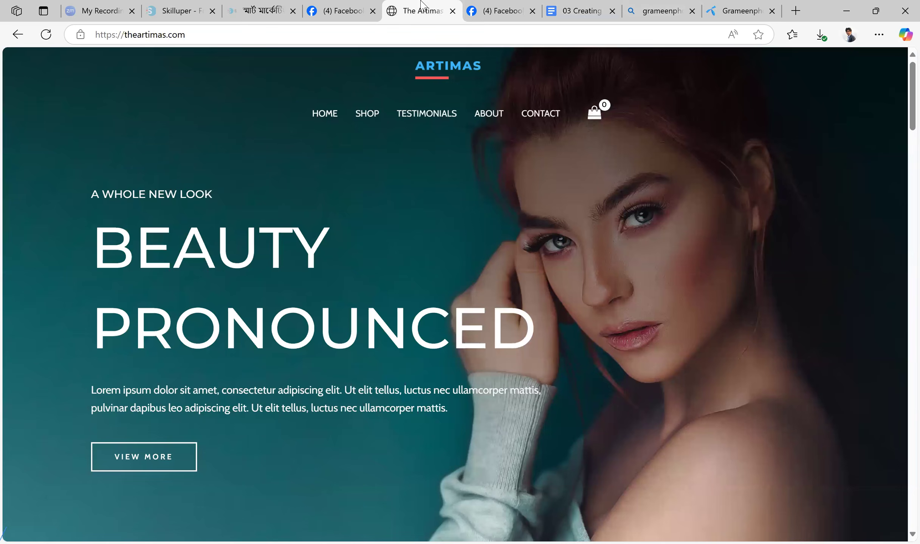
scroll(824, 297, "down", 4)
scroll(792, 304, "up", 5)
scroll(793, 304, "down", 15)
scroll(650, 268, "down", 20)
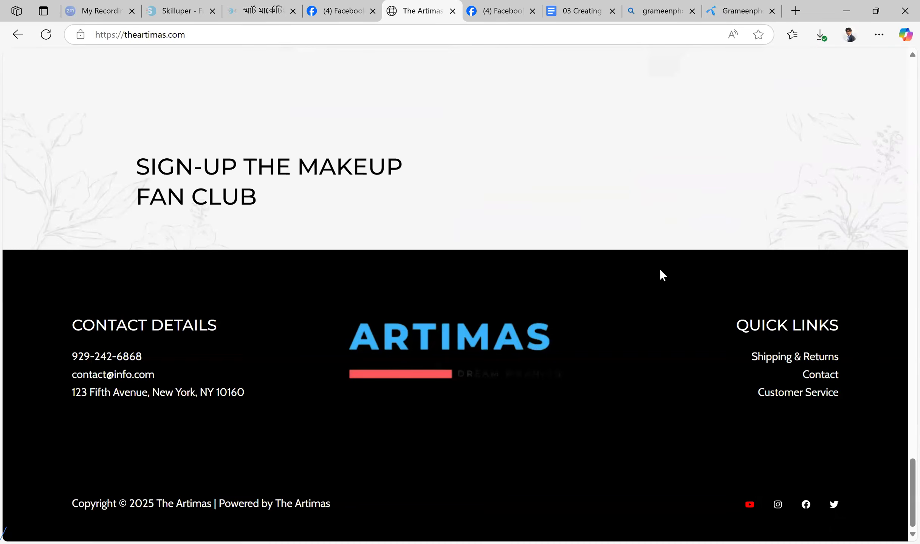
scroll(660, 269, "up", 20)
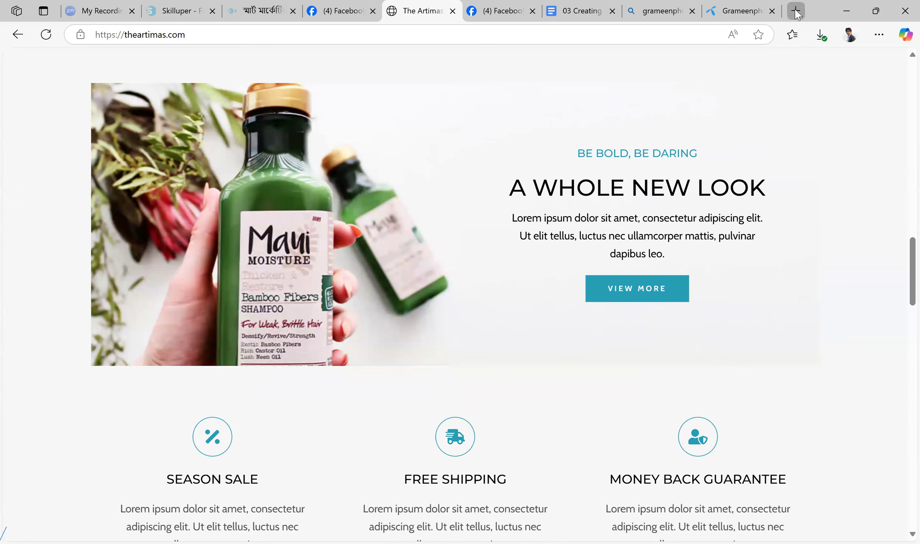
Open thetechrock.com in a new tab and browse its home page from the popular and newest products to the footer
left_click(795, 11)
type("the")
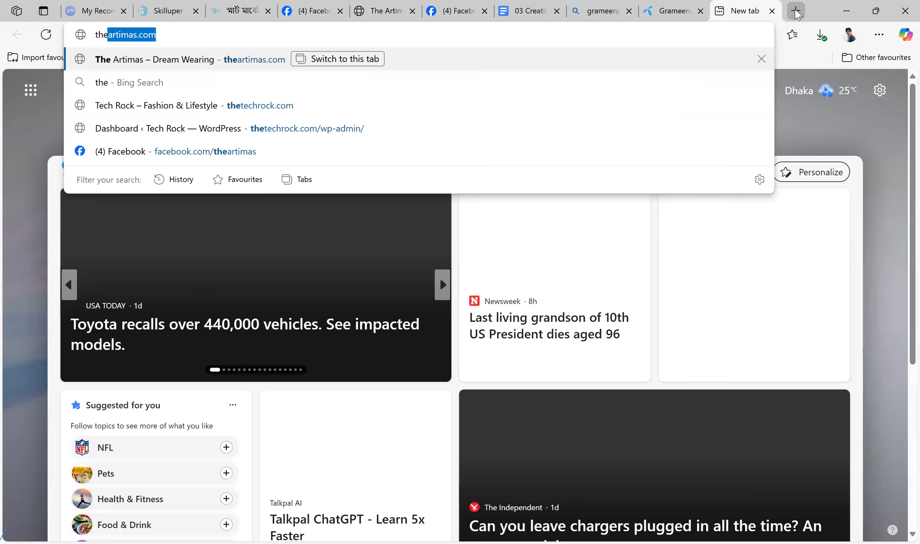
type("tech")
key("Return")
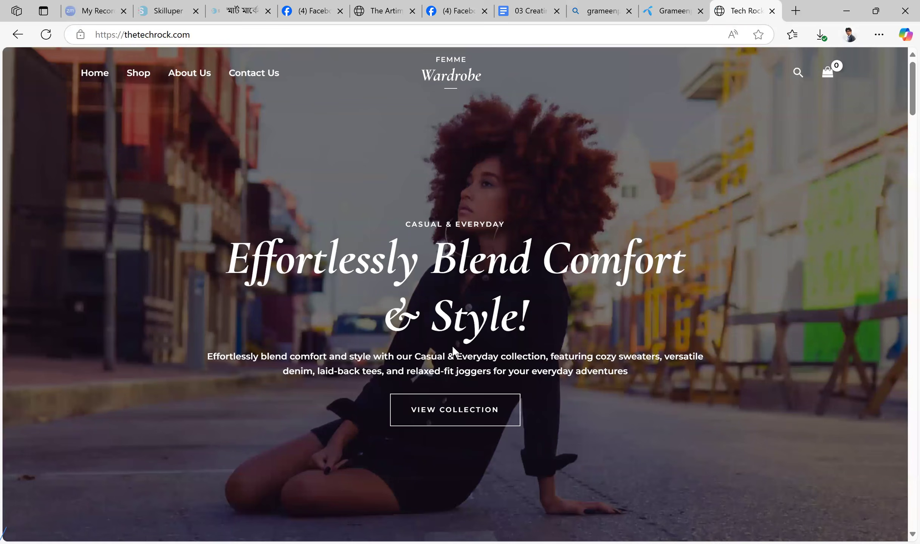
scroll(663, 294, "down", 14)
scroll(721, 418, "up", 2)
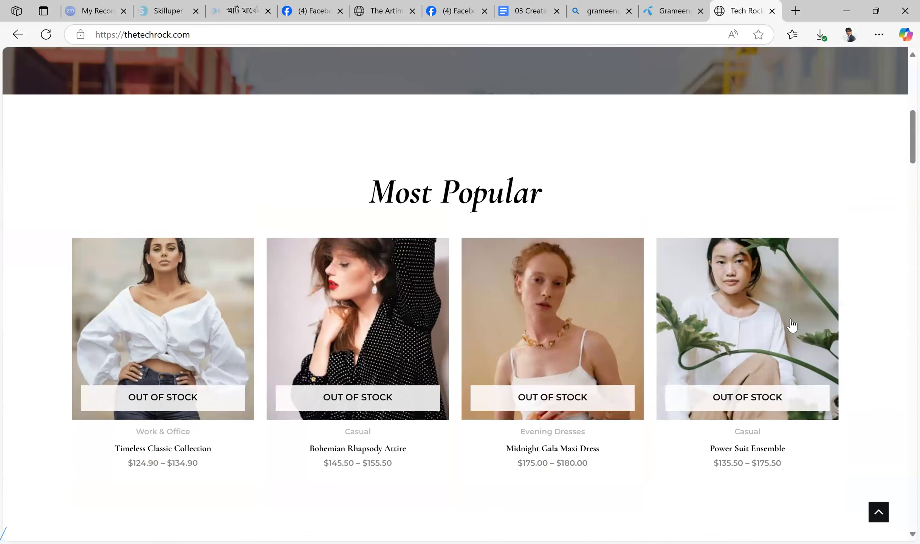
scroll(708, 290, "down", 10)
scroll(708, 291, "down", 10)
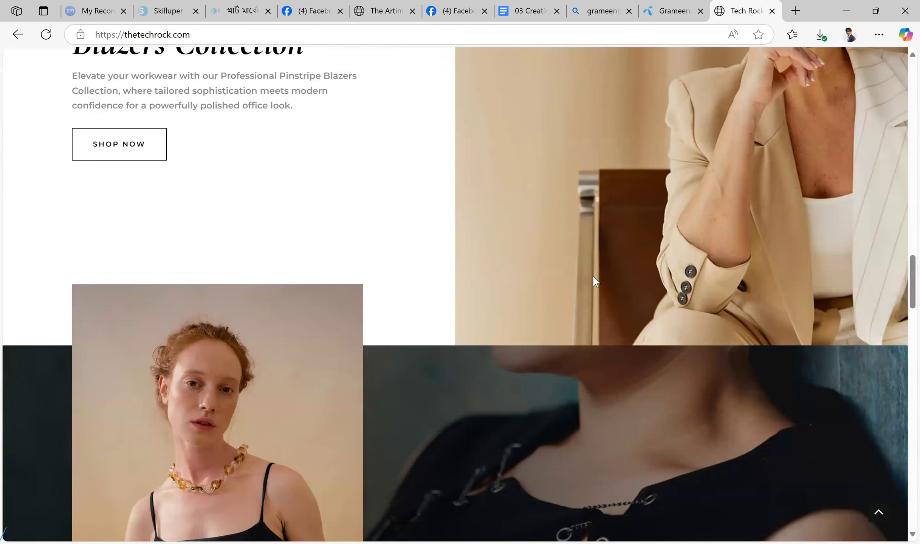
scroll(593, 276, "down", 15)
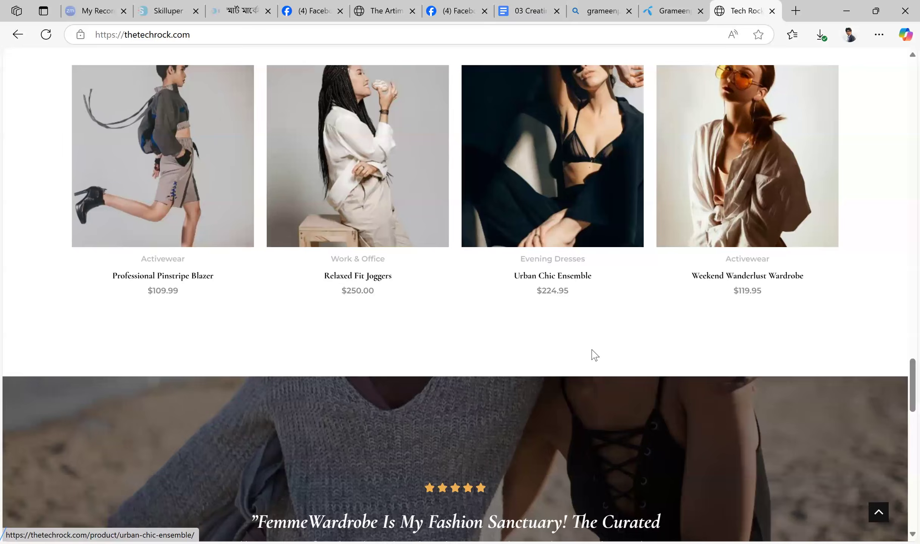
scroll(595, 355, "up", 3)
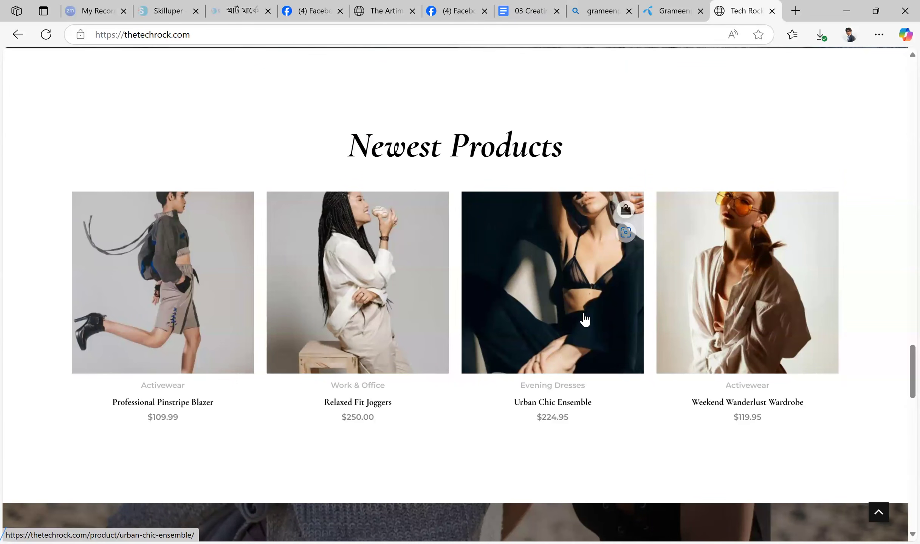
scroll(585, 319, "down", 15)
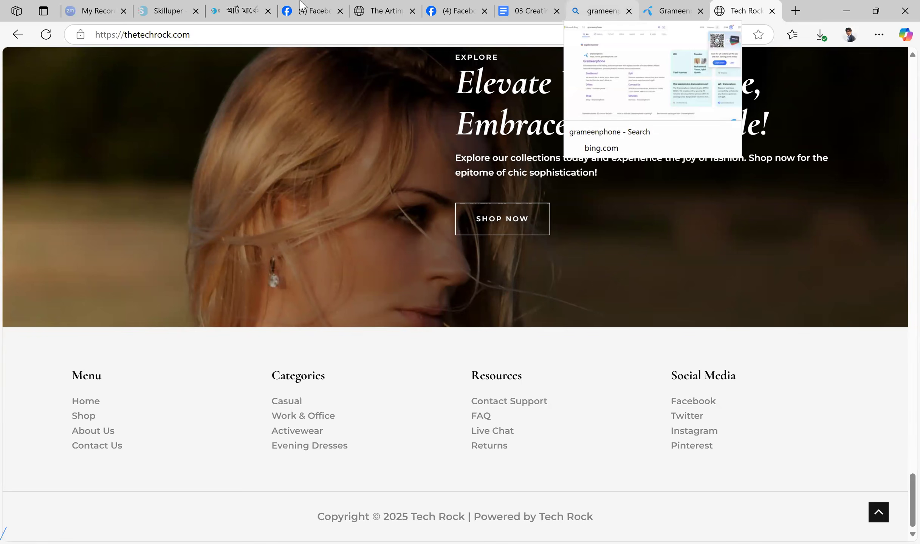
Return to the Facebook Page guide and review the better wording for the disapproved diabetes line and the landing page issues
left_click(523, 4)
scroll(565, 229, "down", 5)
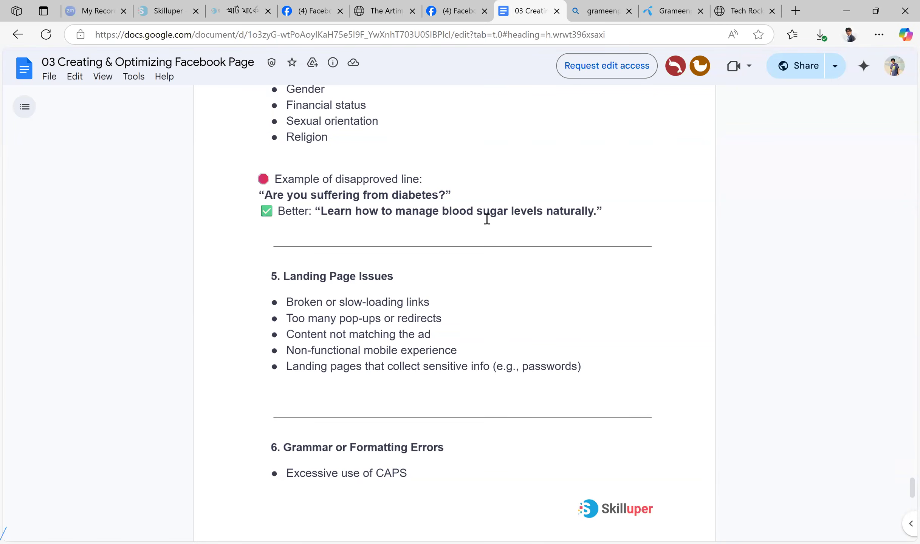
left_click_drag(517, 217, 625, 220)
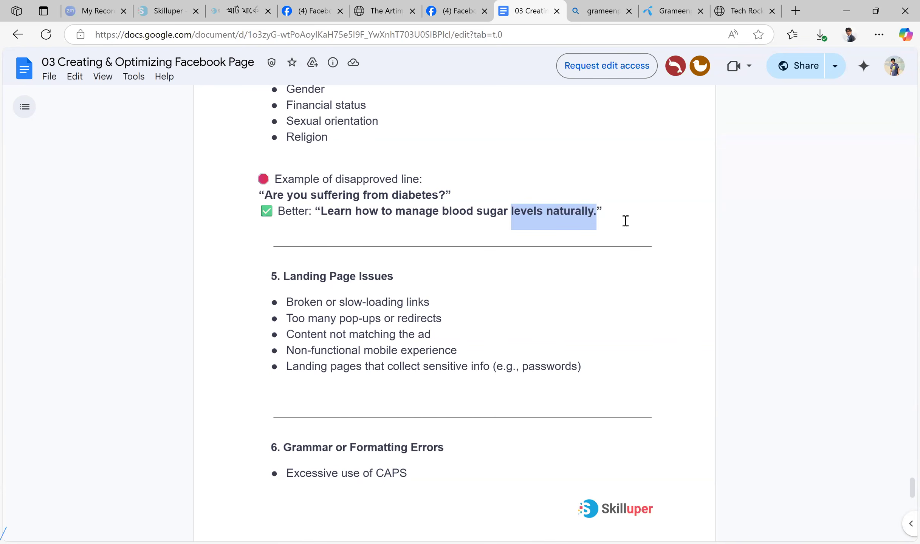
left_click(627, 217)
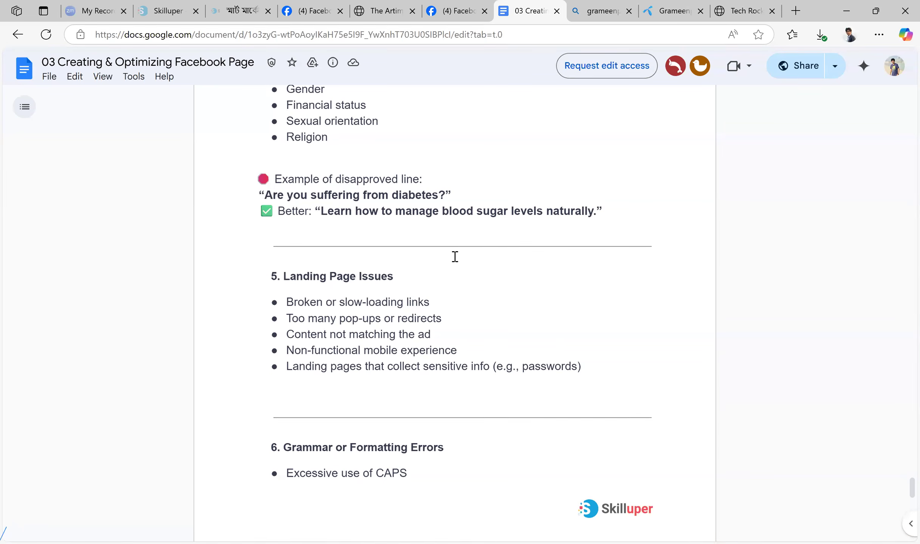
scroll(525, 244, "down", 3)
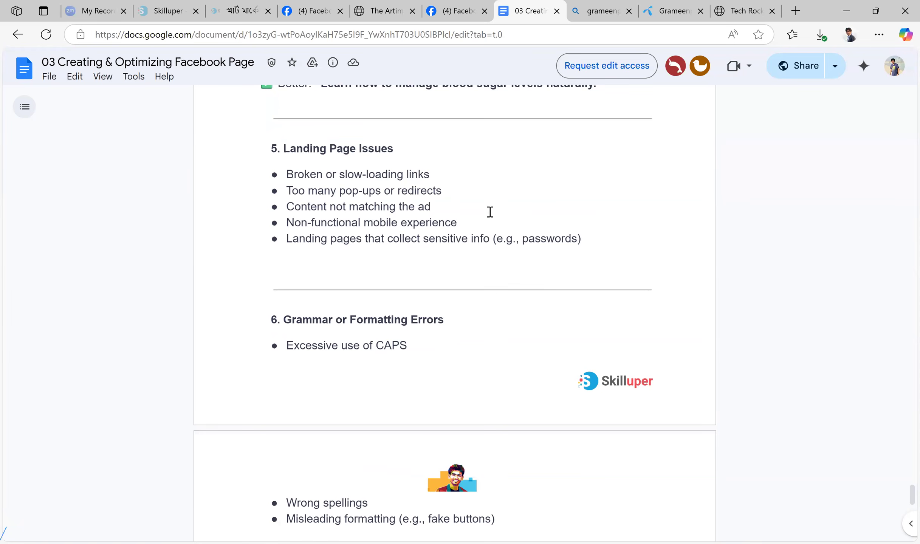
scroll(581, 221, "up", 2)
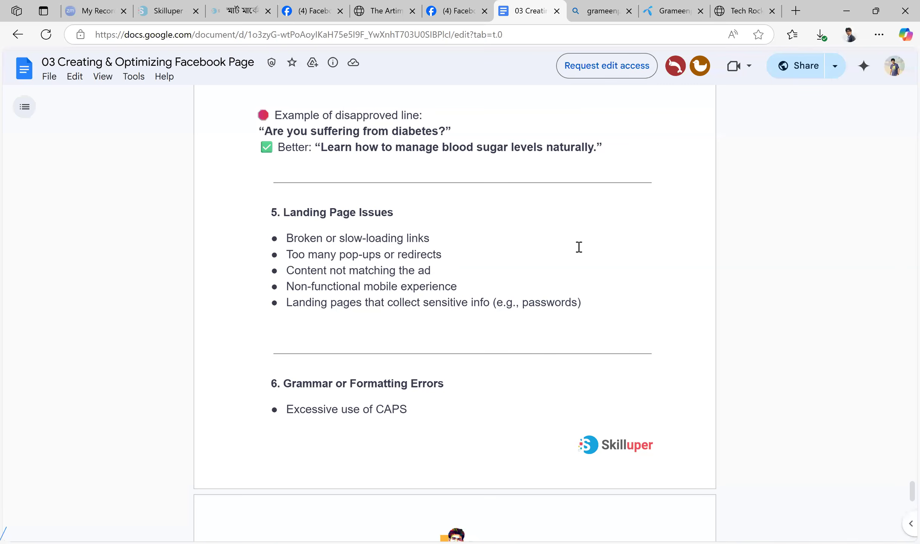
Go back to the thetechrock.com site and look over its home page from the footer up to the hero banner and Most Popular products
left_click(471, 10)
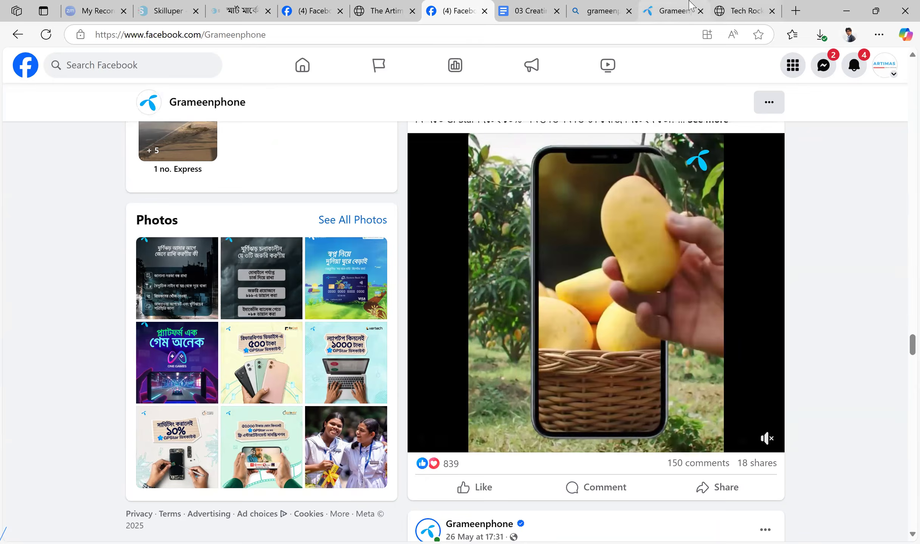
left_click(689, 5)
left_click(741, 11)
scroll(720, 308, "up", 10)
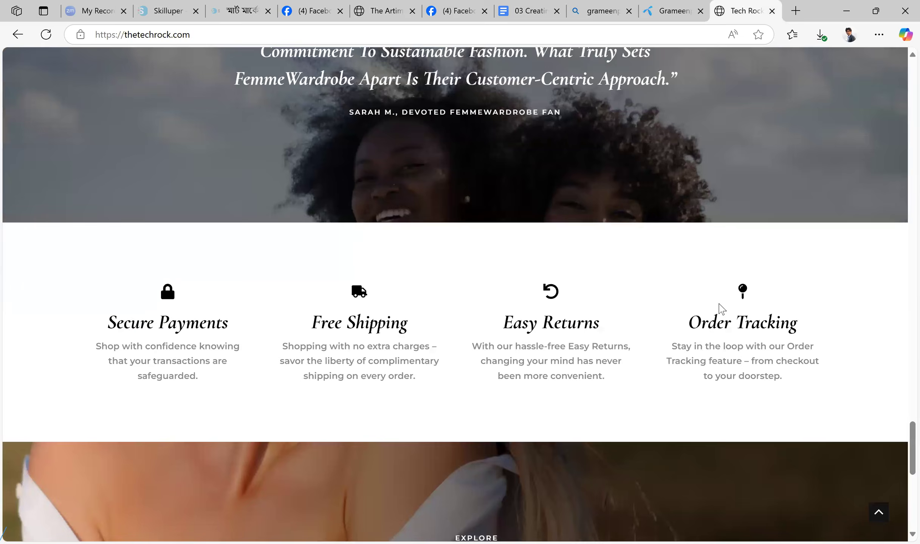
scroll(720, 308, "up", 20)
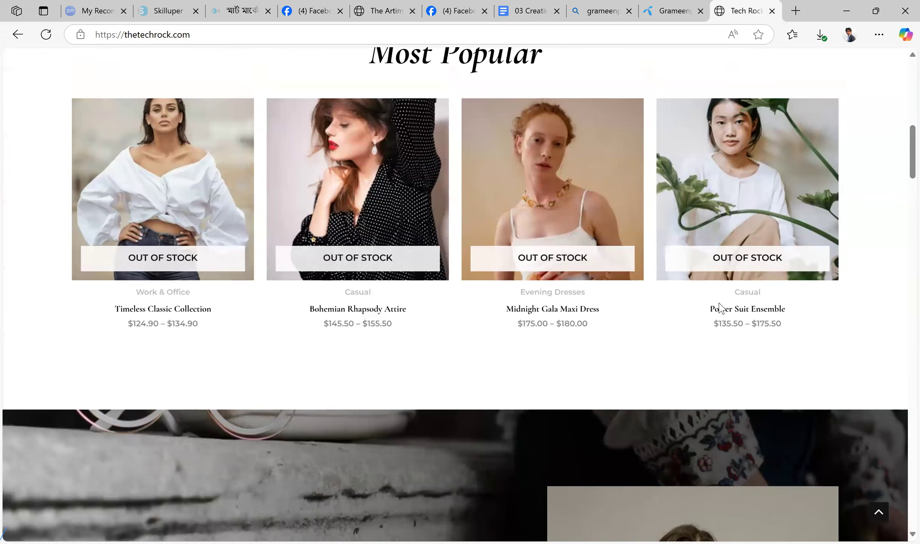
scroll(720, 308, "up", 10)
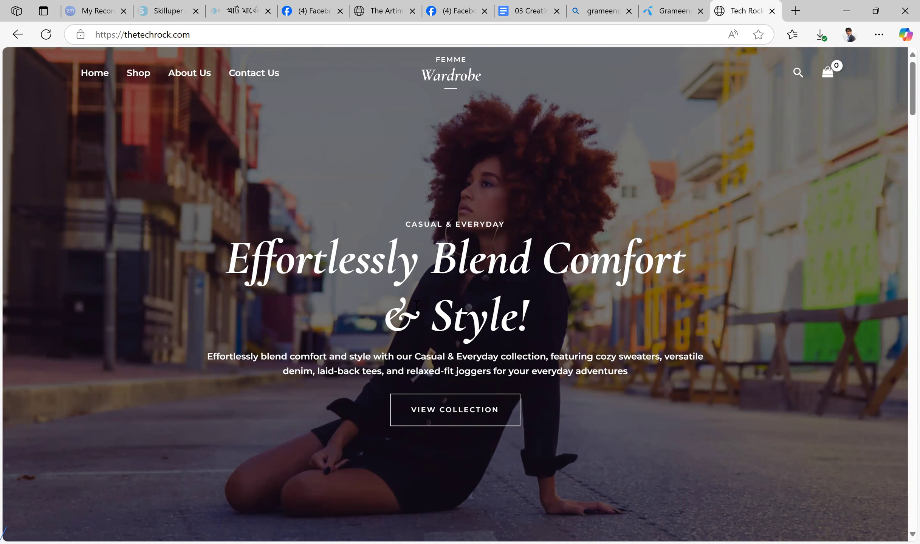
scroll(416, 305, "down", 8)
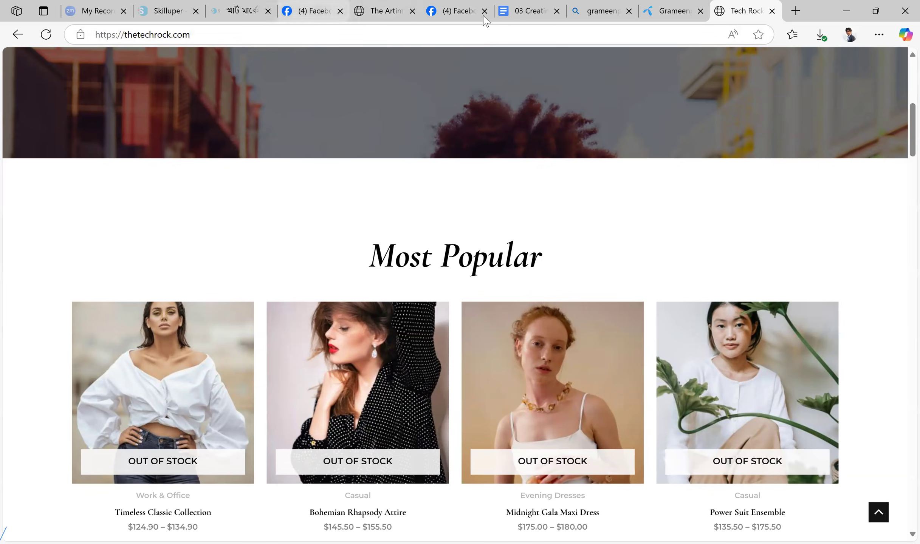
Return to the guide and highlight the landing page point "Too many pop-ups or redirects" while reading it
left_click(538, 9)
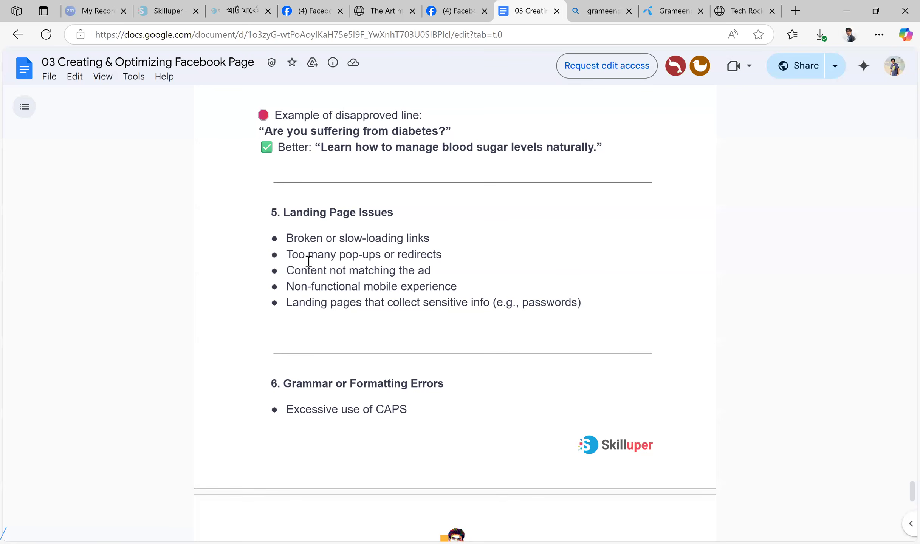
left_click_drag(287, 254, 437, 255)
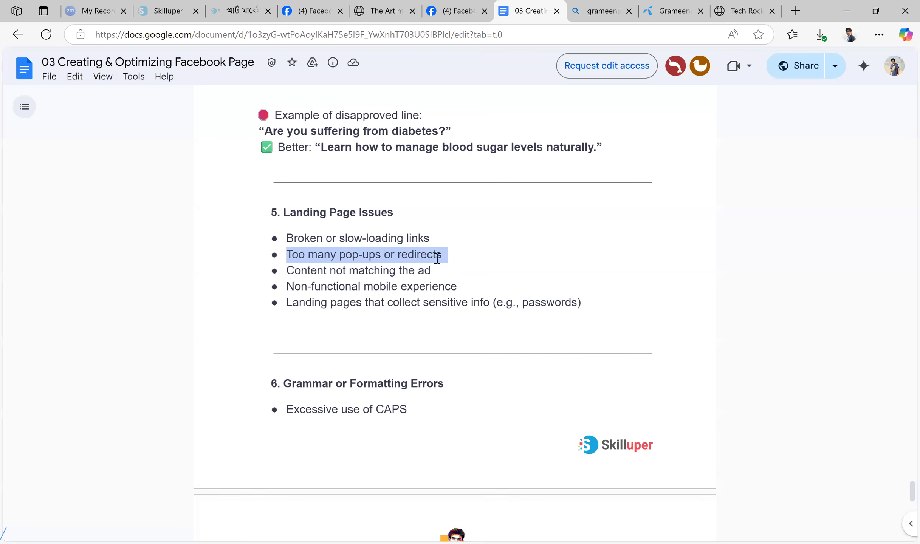
left_click(429, 257)
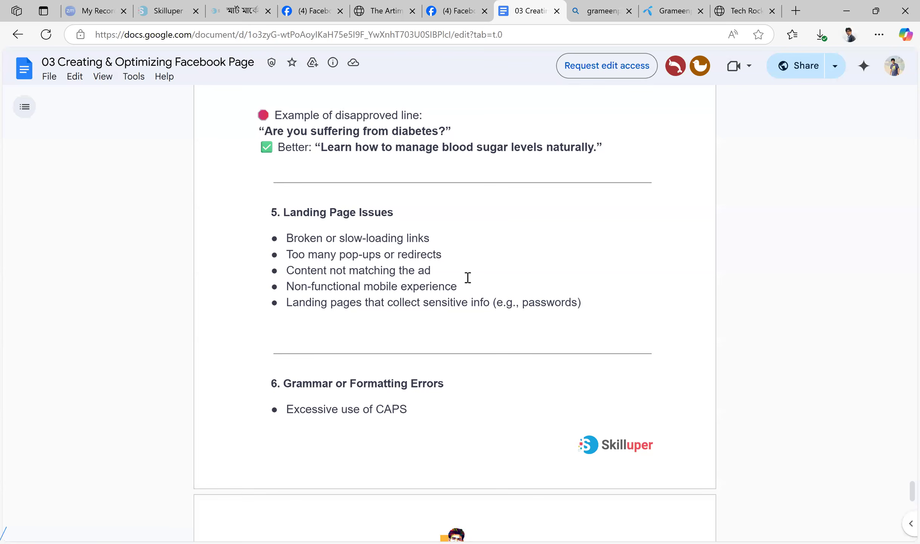
Review the guide's section 6 on grammar or formatting errors, highlighting its heading and bullet points
scroll(489, 261, "down", 3)
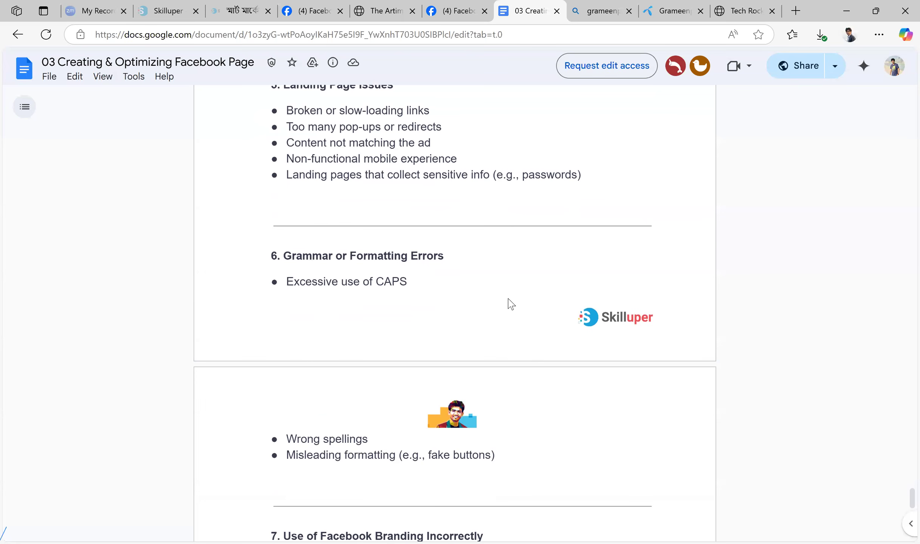
scroll(511, 304, "down", 2)
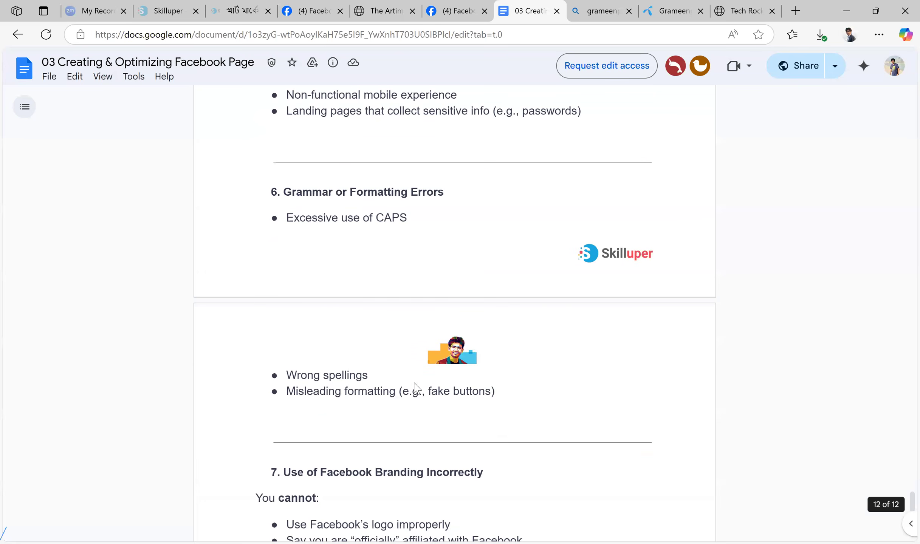
left_click_drag(495, 391, 344, 391)
left_click_drag(269, 356, 271, 192)
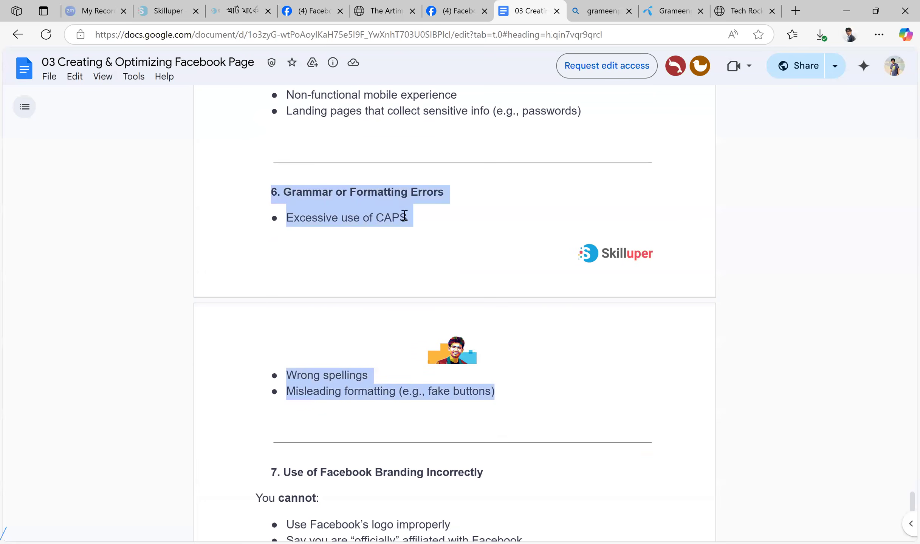
scroll(481, 227, "down", 5)
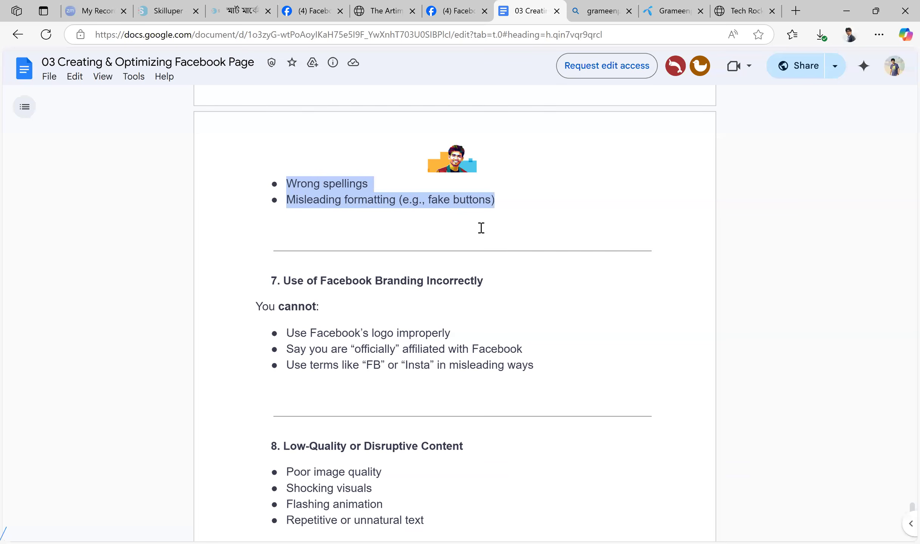
Read the guide's sections on incorrect Facebook branding and low-quality content, highlighting "Shocking visuals" and "Flashing animation"
scroll(529, 262, "down", 2)
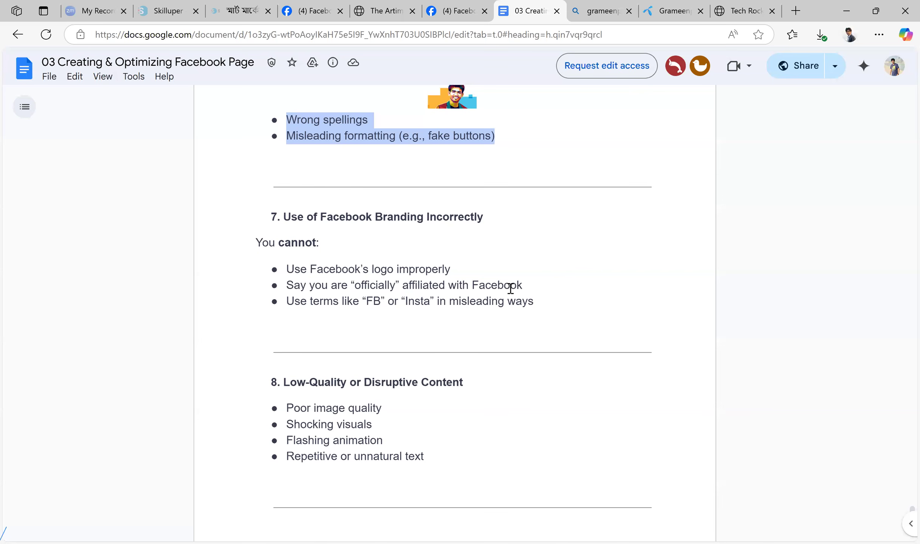
scroll(518, 180, "down", 5)
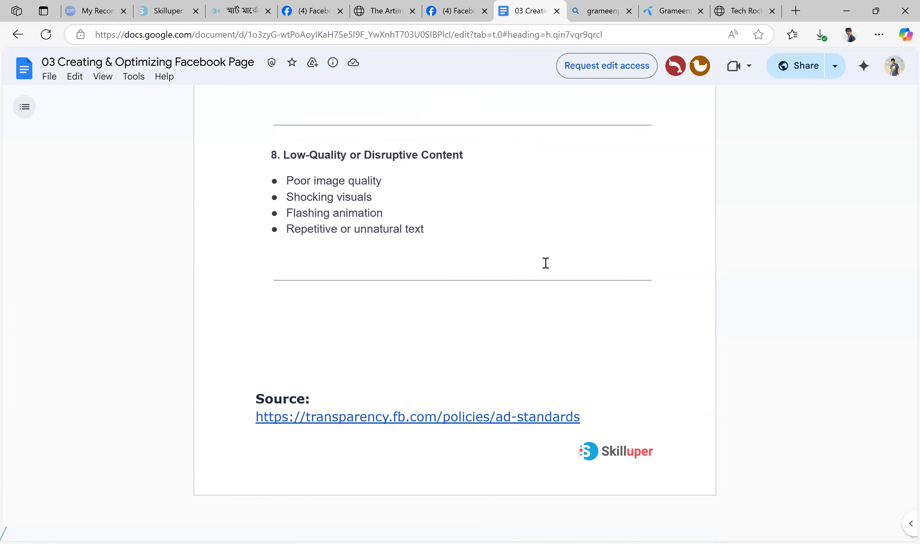
scroll(548, 264, "up", 2)
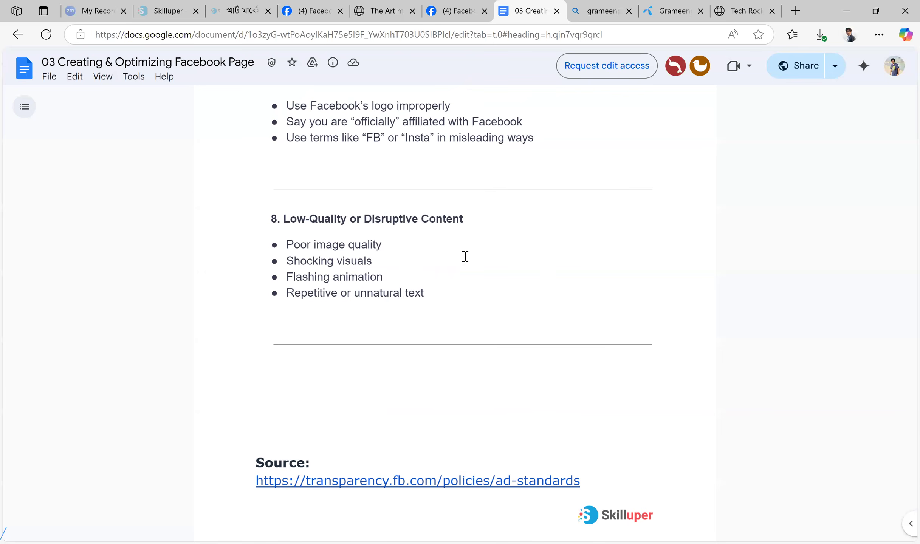
left_click_drag(288, 260, 384, 276)
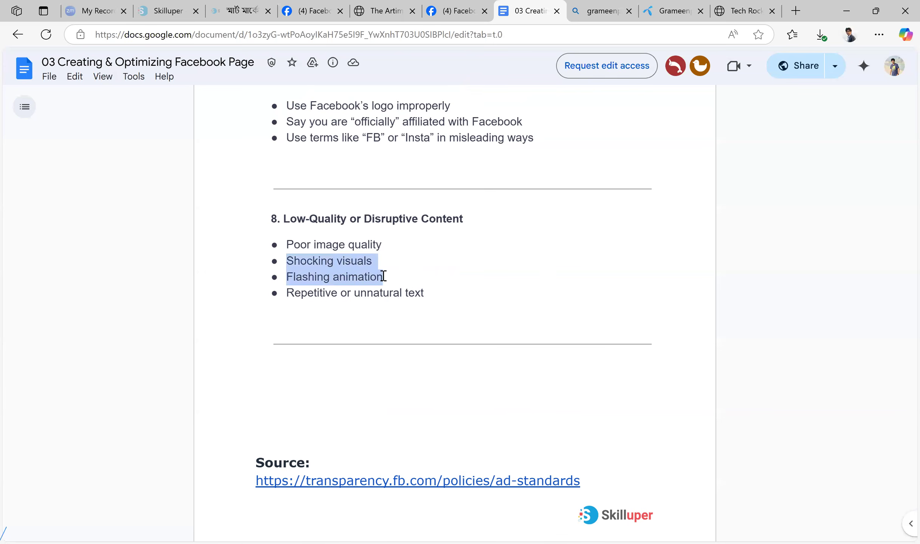
left_click(448, 262)
scroll(504, 263, "down", 2)
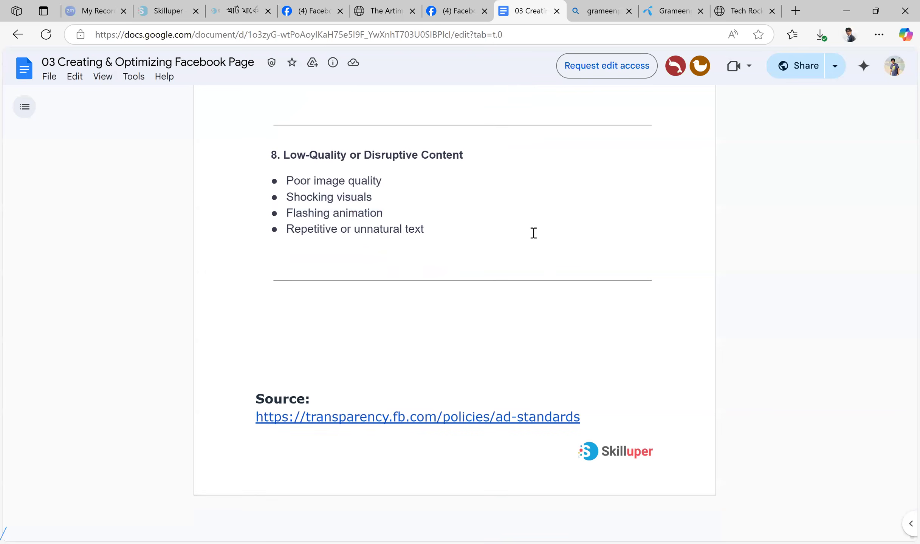
Open the guide's source link to Meta's ad standards and look through the advertising policy principles and ad review process
mouse_move(390, 416)
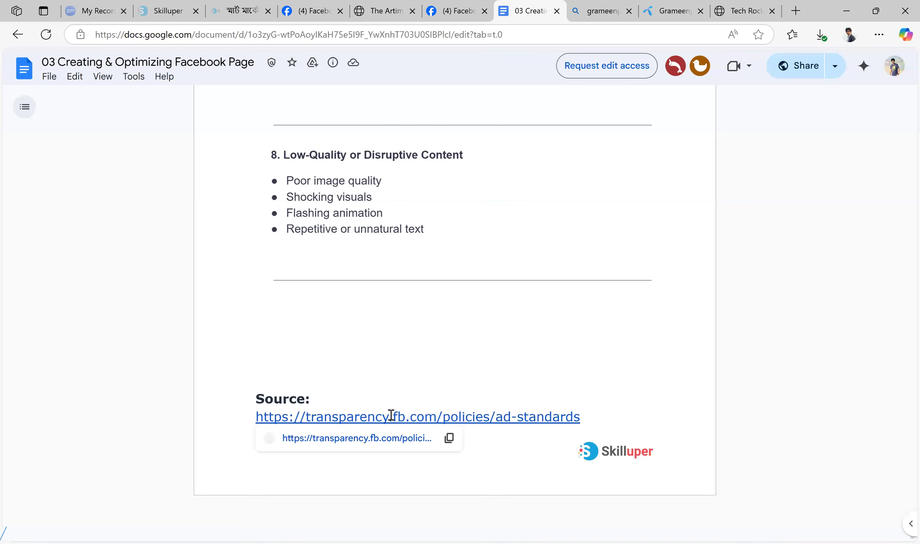
left_click(379, 441)
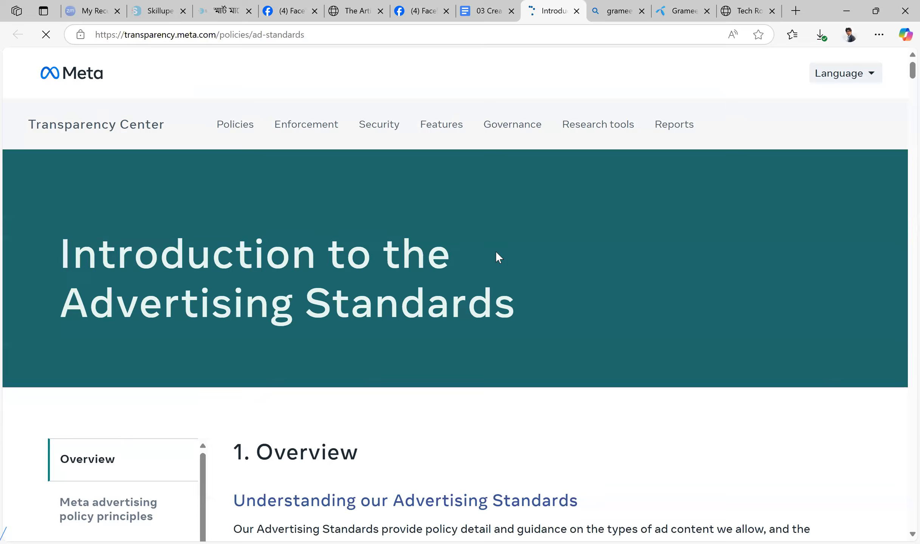
scroll(497, 253, "down", 15)
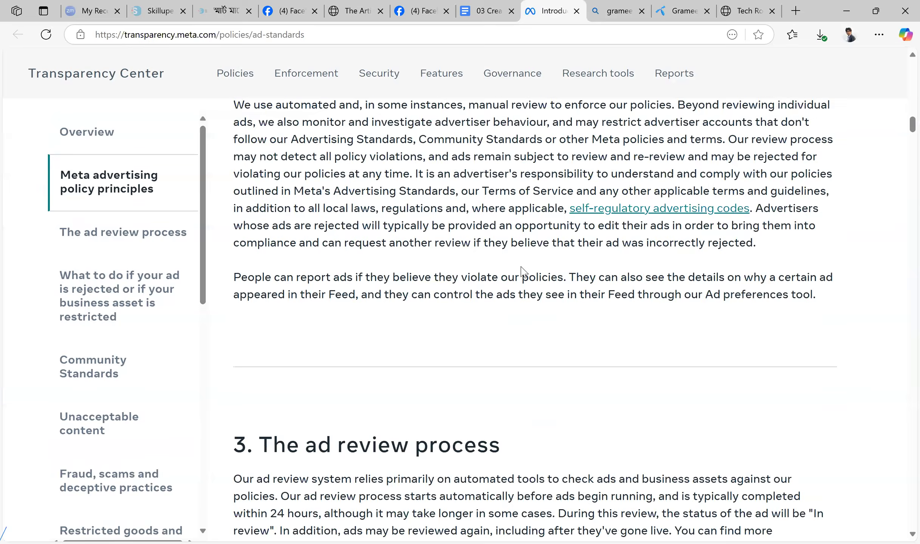
scroll(525, 274, "down", 15)
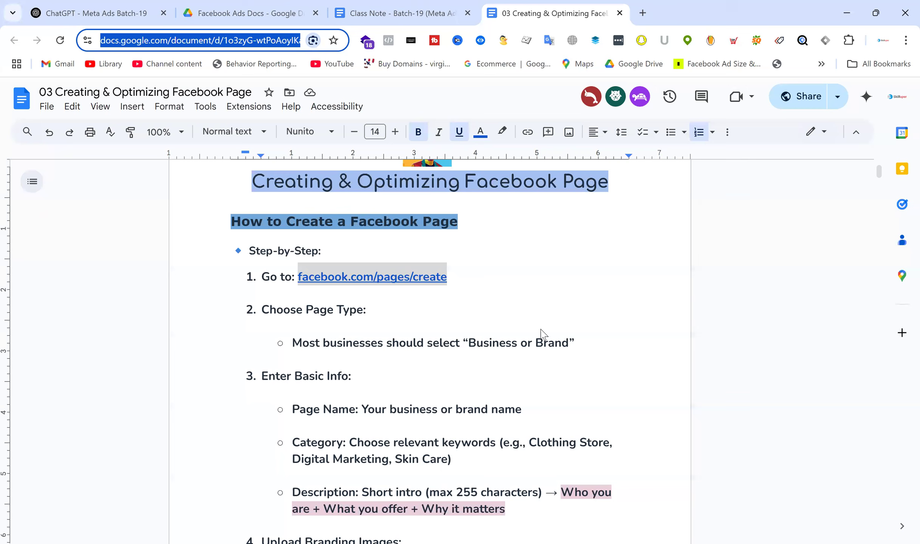
Switch to the Class Note - Batch-19 (Meta Ads) document and insert three blank lines above the Class-02 homework heading
scroll(583, 259, "up", 2)
left_click(383, 12)
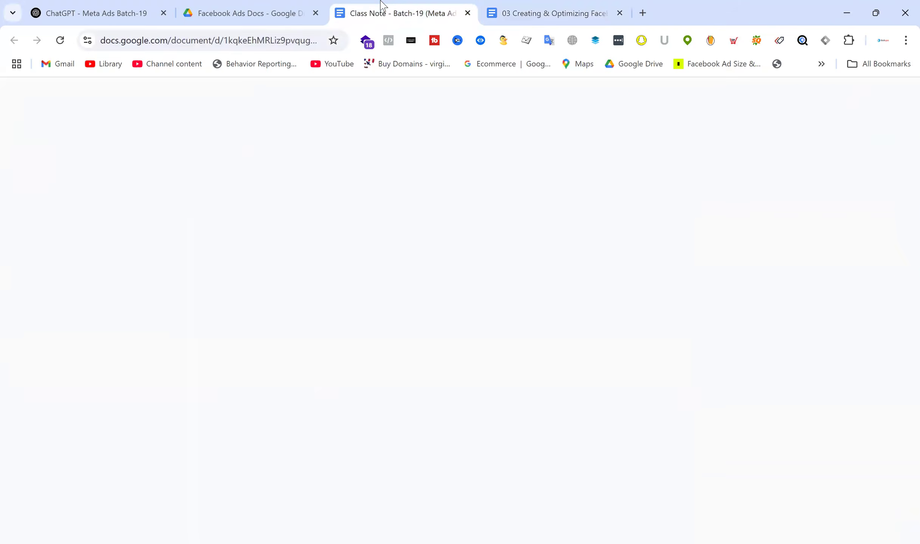
key("Return")
key("Return")
key("Return")
key("Return")
key("Return")
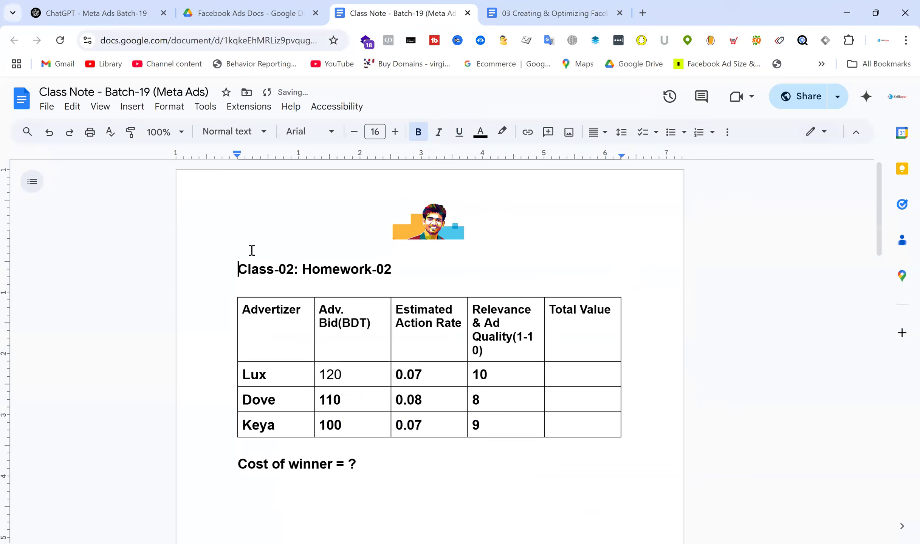
Copy the Class-02 homework heading to the start of the document, change it to "Class-03: Homework-03" and start a new line below
left_click_drag(414, 322, 236, 324)
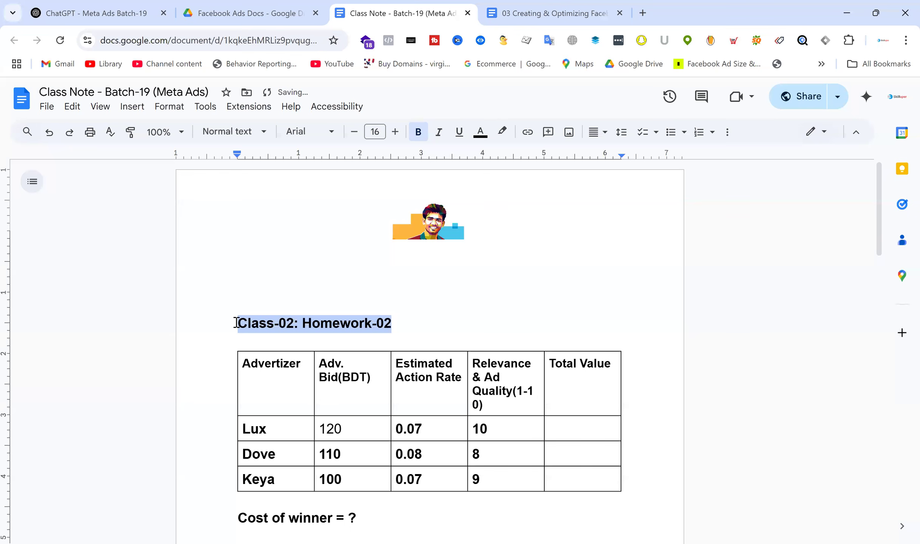
left_click(253, 263)
key("ctrl+v")
left_click(293, 268)
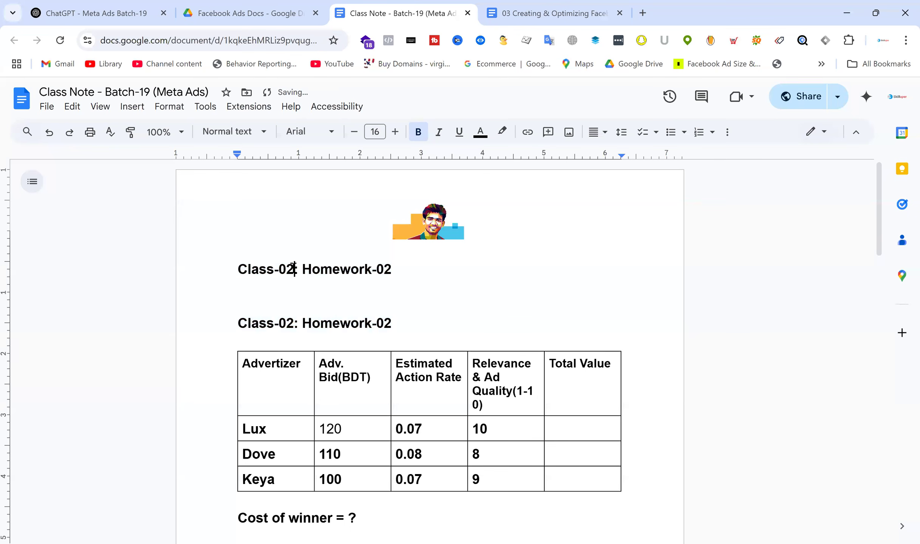
key("BackSpace")
type("3")
left_click(392, 273)
key("BackSpace")
type("3")
key("Return")
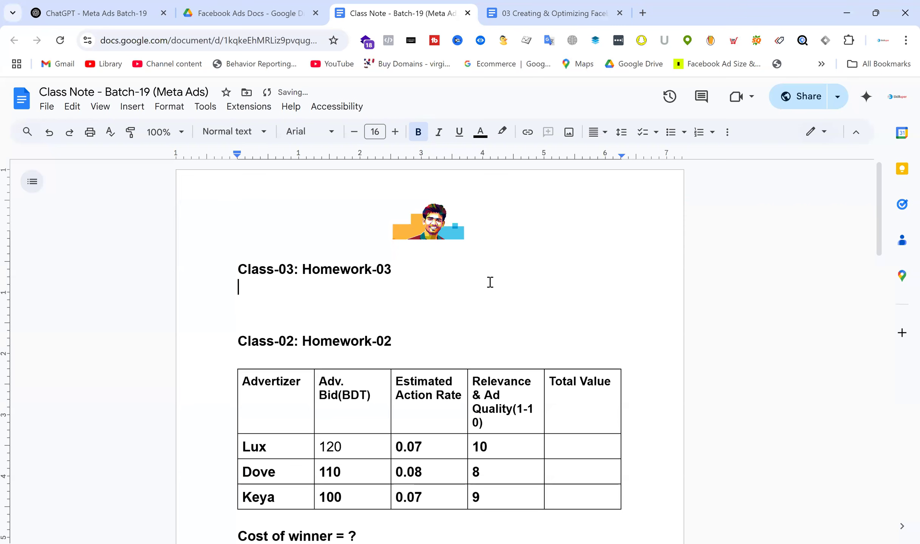